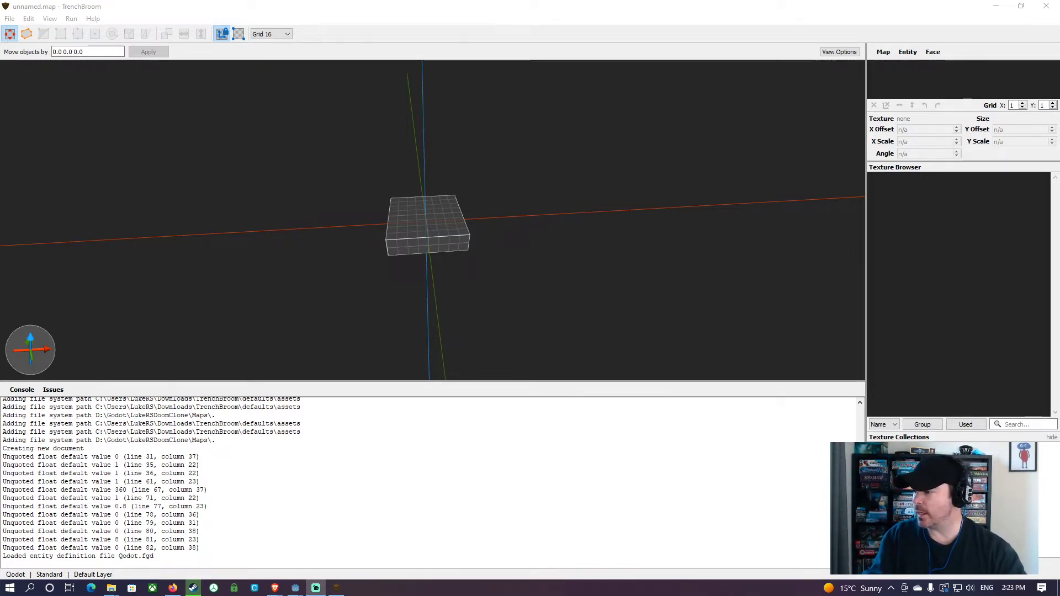
Step: Switch to Godot and inspect the stepped QodotMap test level from several angles
{"action": "key", "text": "alt+Tab"}
{"action": "key", "text": "alt+Tab"}
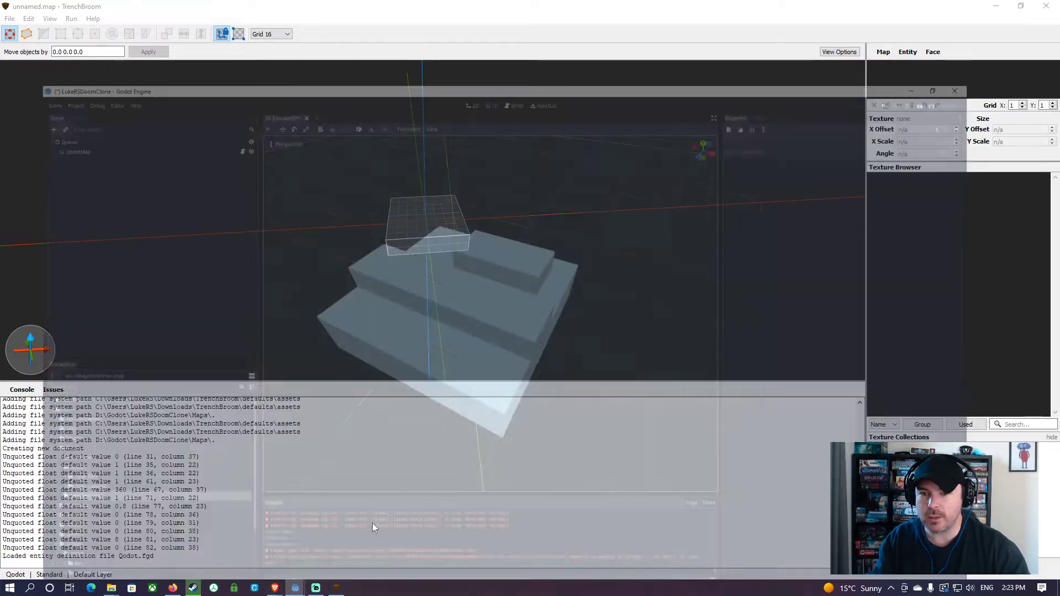
{"action": "left_click", "coordinate": [372, 522]}
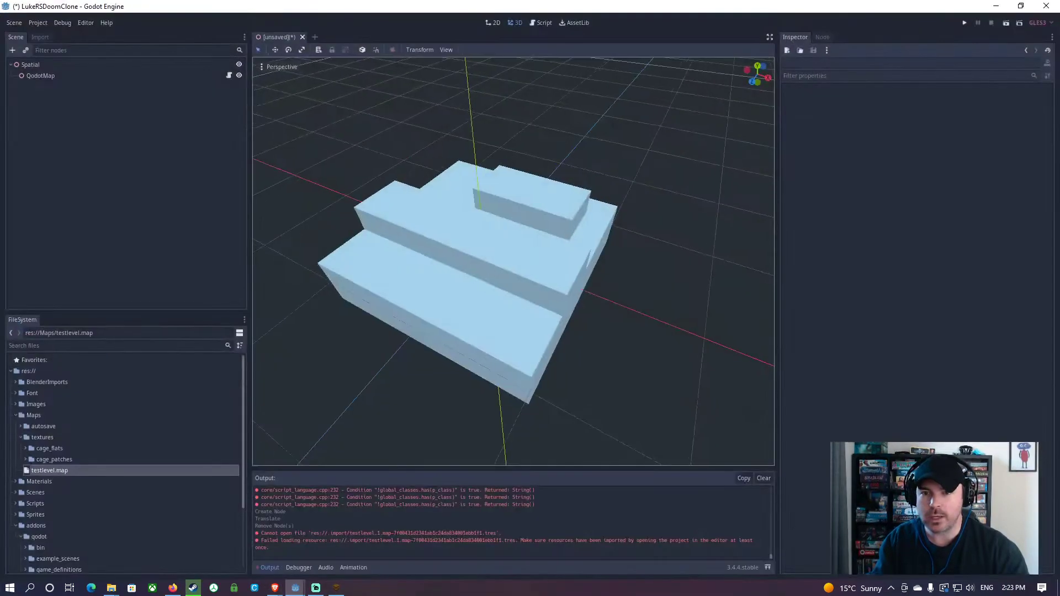
{"action": "right_click_drag", "start_coordinate": [513, 261], "coordinate": [657, 253]}
{"action": "key", "text": "a"}
{"action": "key", "text": "a"}
{"action": "scroll", "coordinate": [468, 319], "scroll_direction": "up", "scroll_amount": 3}
{"action": "right_click_drag", "start_coordinate": [468, 319], "coordinate": [643, 313]}
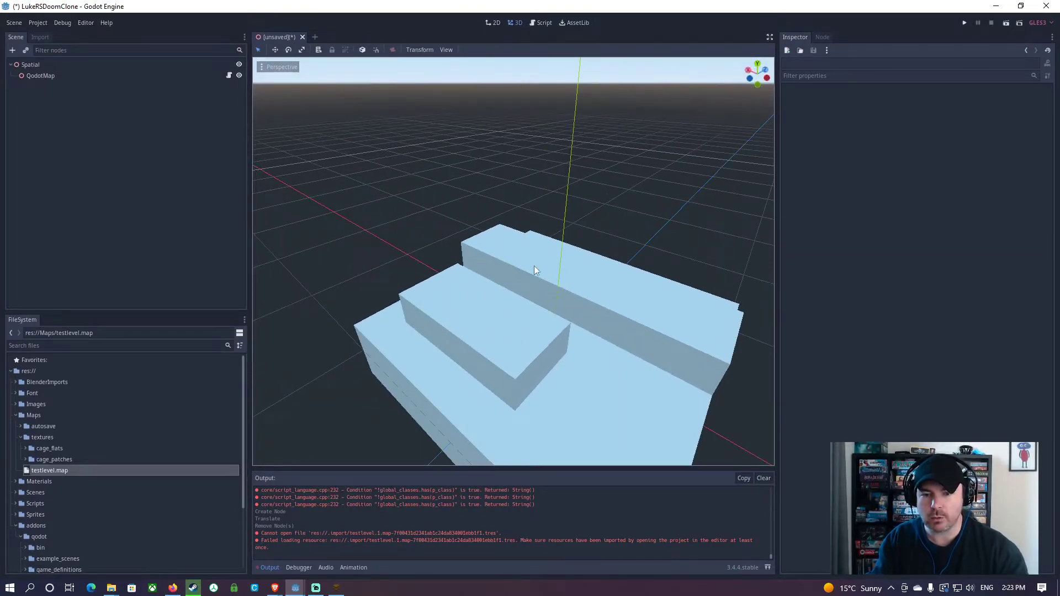
Step: Switch to TrenchBroom and examine the default brush from different distances and angles
{"action": "left_click", "coordinate": [336, 588]}
{"action": "mouse_move", "coordinate": [445, 309]}
{"action": "right_mouse_down"}
{"action": "mouse_move", "coordinate": [405, 278]}
{"action": "mouse_move", "coordinate": [362, 273]}
{"action": "mouse_move", "coordinate": [487, 284]}
{"action": "mouse_move", "coordinate": [414, 284]}
{"action": "mouse_move", "coordinate": [406, 275]}
{"action": "mouse_move", "coordinate": [504, 274]}
{"action": "mouse_move", "coordinate": [391, 276]}
{"action": "mouse_move", "coordinate": [630, 284]}
{"action": "mouse_move", "coordinate": [331, 279]}
{"action": "mouse_move", "coordinate": [499, 287]}
{"action": "mouse_move", "coordinate": [420, 278]}
{"action": "right_mouse_up"}
{"action": "scroll", "coordinate": [420, 278], "scroll_direction": "up", "scroll_amount": 5}
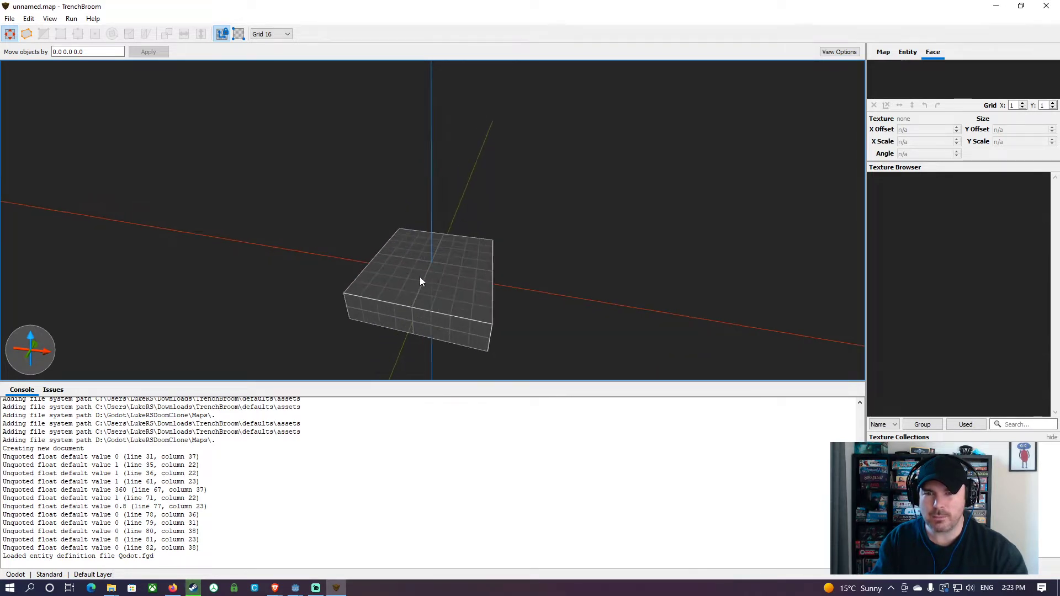
{"action": "scroll", "coordinate": [418, 278], "scroll_direction": "down", "scroll_amount": 6}
{"action": "scroll", "coordinate": [418, 278], "scroll_direction": "up", "scroll_amount": 3}
{"action": "scroll", "coordinate": [417, 277], "scroll_direction": "up", "scroll_amount": 4}
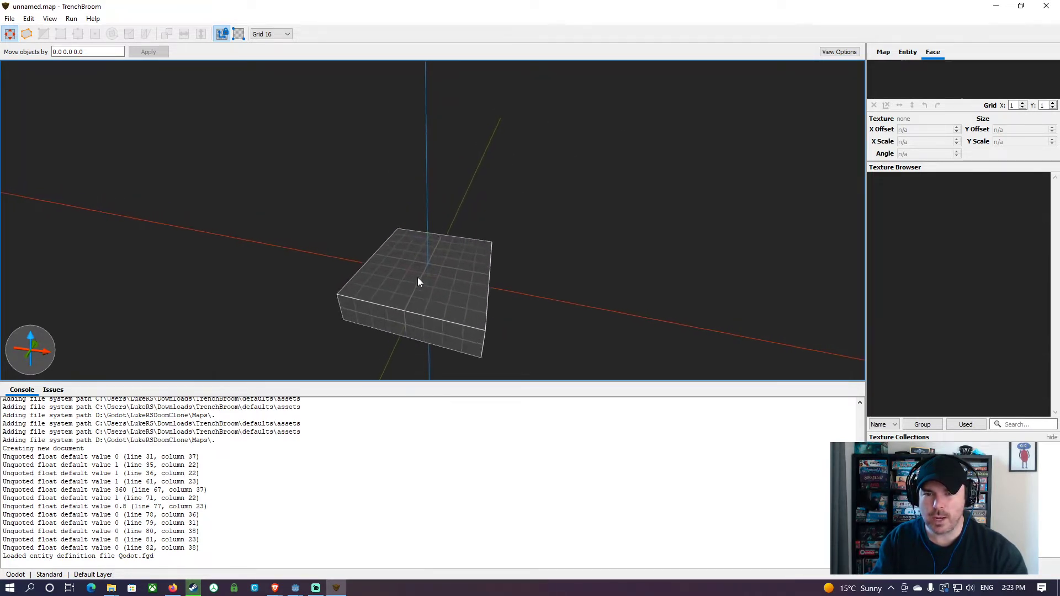
{"action": "scroll", "coordinate": [413, 280], "scroll_direction": "down", "scroll_amount": 2}
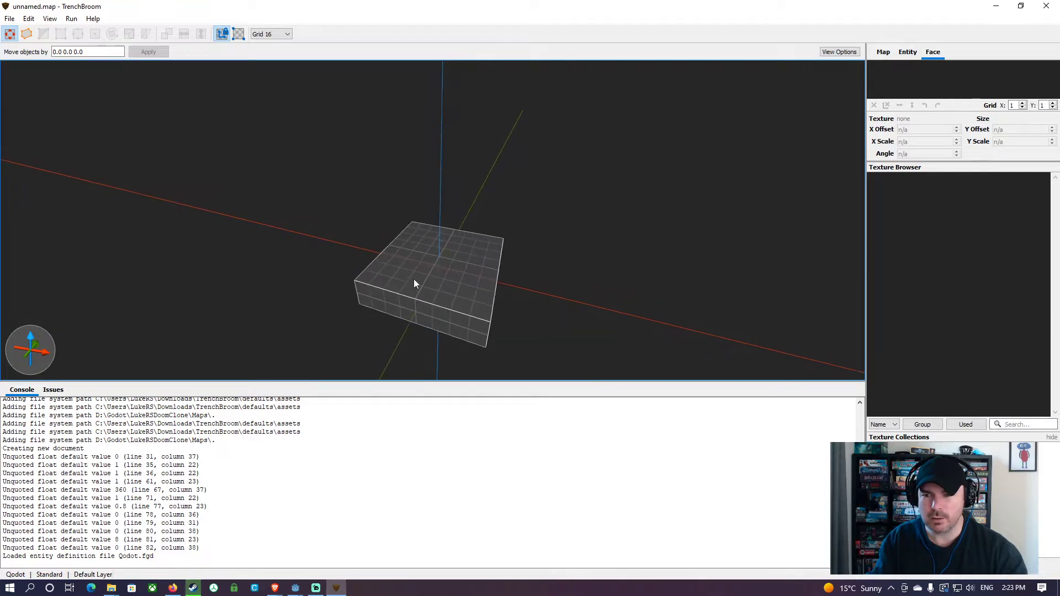
{"action": "scroll", "coordinate": [413, 279], "scroll_direction": "up", "scroll_amount": 3}
{"action": "scroll", "coordinate": [413, 281], "scroll_direction": "down", "scroll_amount": 3}
{"action": "scroll", "coordinate": [415, 281], "scroll_direction": "up", "scroll_amount": 4}
{"action": "scroll", "coordinate": [415, 283], "scroll_direction": "down", "scroll_amount": 4}
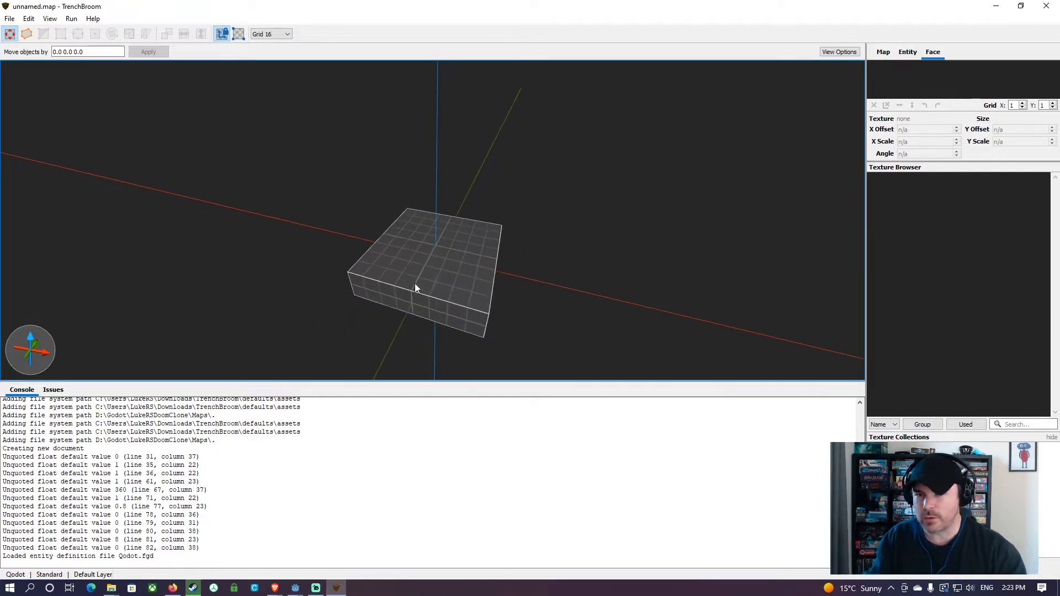
{"action": "scroll", "coordinate": [415, 283], "scroll_direction": "up", "scroll_amount": 3}
{"action": "scroll", "coordinate": [416, 283], "scroll_direction": "down", "scroll_amount": 3}
{"action": "scroll", "coordinate": [417, 284], "scroll_direction": "up", "scroll_amount": 2}
{"action": "mouse_move", "coordinate": [418, 277]}
{"action": "right_mouse_down", "text": "alt"}
{"action": "mouse_move", "coordinate": [413, 285]}
{"action": "mouse_move", "coordinate": [561, 289]}
{"action": "mouse_move", "coordinate": [337, 276]}
{"action": "right_mouse_up", "text": "alt"}
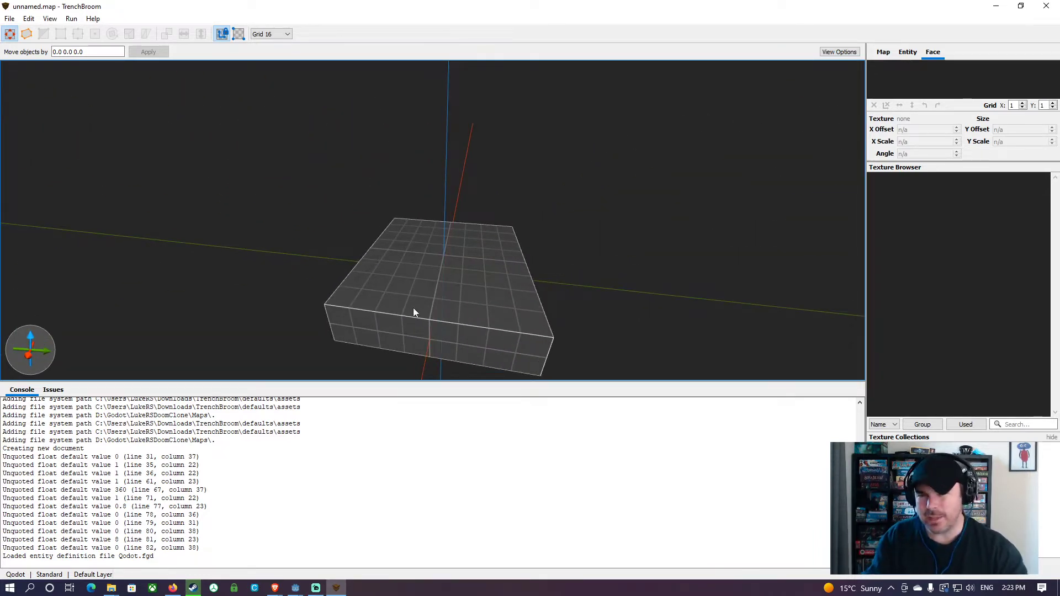
Step: Select the default brush and examine its X, Y and Z dimensions from different angles and distances
{"action": "left_click", "coordinate": [456, 308]}
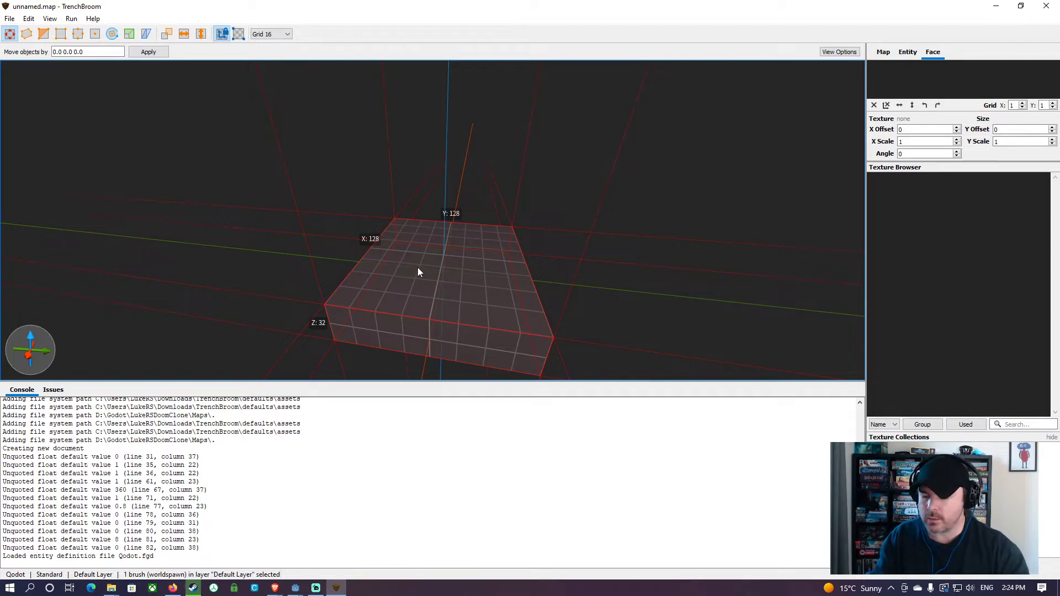
{"action": "mouse_move", "coordinate": [391, 263]}
{"action": "right_mouse_down", "text": "alt"}
{"action": "mouse_move", "coordinate": [424, 275]}
{"action": "mouse_move", "coordinate": [634, 272]}
{"action": "mouse_move", "coordinate": [257, 250]}
{"action": "mouse_move", "coordinate": [435, 257]}
{"action": "mouse_move", "coordinate": [412, 267]}
{"action": "mouse_move", "coordinate": [594, 256]}
{"action": "mouse_move", "coordinate": [423, 260]}
{"action": "mouse_move", "coordinate": [441, 260]}
{"action": "right_mouse_up", "text": "alt"}
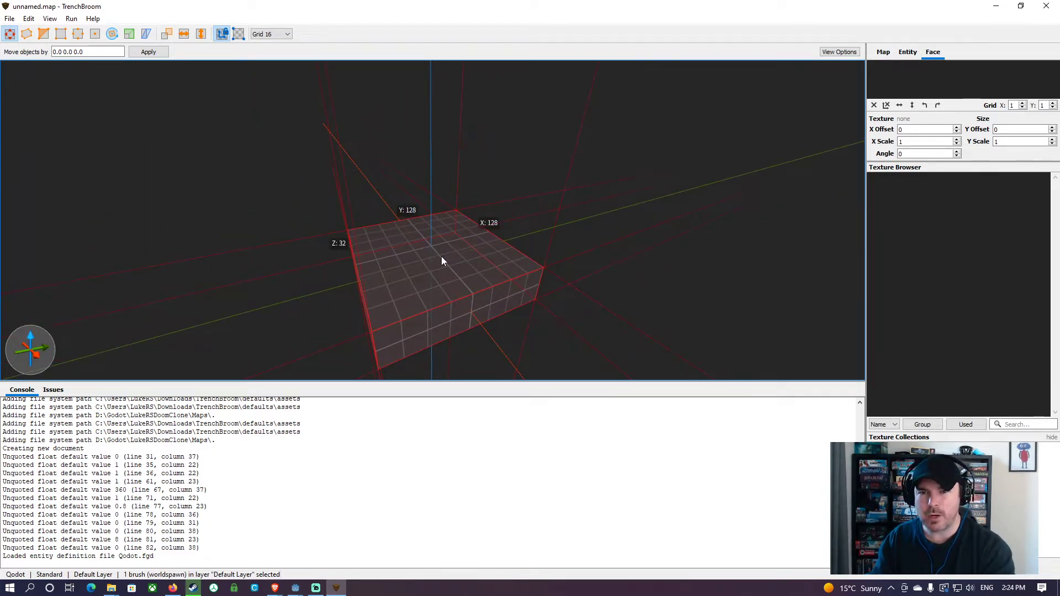
{"action": "scroll", "coordinate": [442, 260], "scroll_direction": "down", "scroll_amount": 3}
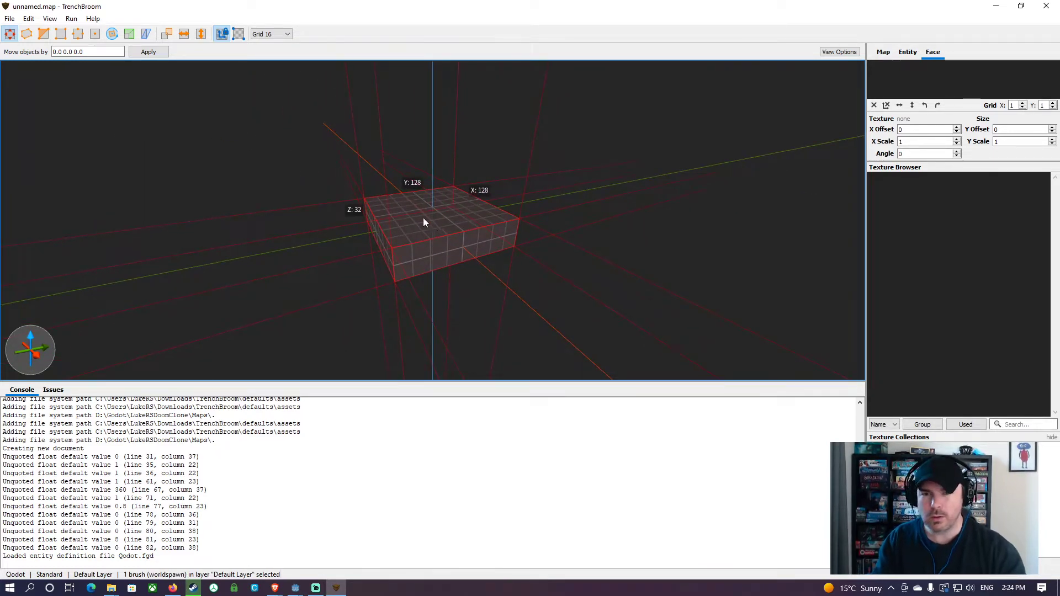
{"action": "mouse_move", "coordinate": [424, 222]}
{"action": "right_mouse_down", "text": "alt"}
{"action": "mouse_move", "coordinate": [620, 230]}
{"action": "mouse_move", "coordinate": [469, 230]}
{"action": "mouse_move", "coordinate": [439, 251]}
{"action": "mouse_move", "coordinate": [530, 244]}
{"action": "mouse_move", "coordinate": [359, 237]}
{"action": "mouse_move", "coordinate": [554, 247]}
{"action": "mouse_move", "coordinate": [399, 241]}
{"action": "mouse_move", "coordinate": [414, 246]}
{"action": "mouse_move", "coordinate": [446, 221]}
{"action": "mouse_move", "coordinate": [374, 215]}
{"action": "mouse_move", "coordinate": [560, 211]}
{"action": "mouse_move", "coordinate": [278, 196]}
{"action": "mouse_move", "coordinate": [565, 220]}
{"action": "mouse_move", "coordinate": [311, 208]}
{"action": "mouse_move", "coordinate": [425, 208]}
{"action": "mouse_move", "coordinate": [439, 198]}
{"action": "mouse_move", "coordinate": [372, 199]}
{"action": "right_mouse_up", "text": "alt"}
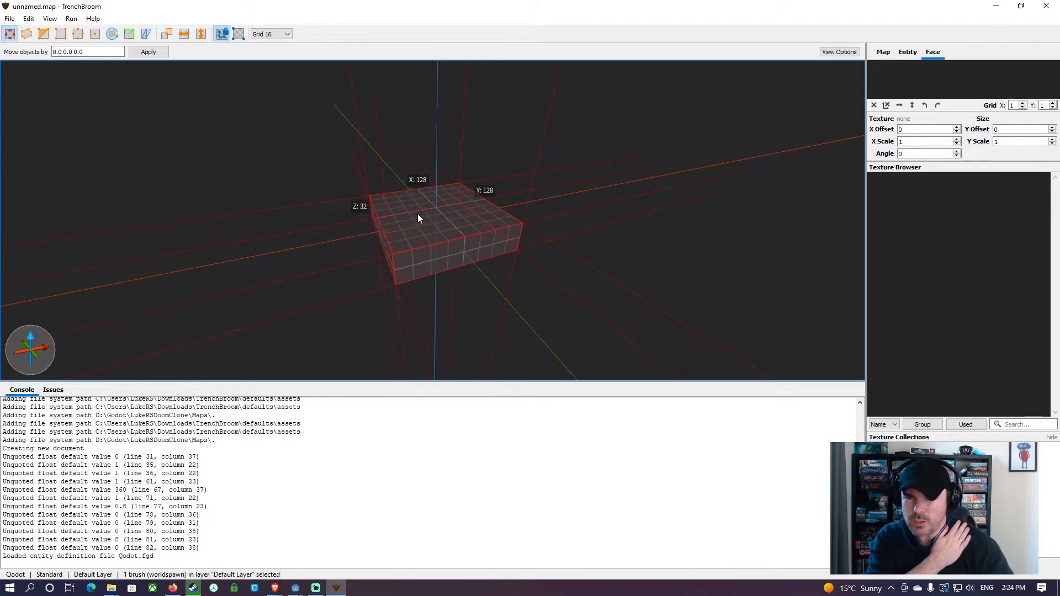
{"action": "mouse_move", "coordinate": [417, 213]}
{"action": "right_mouse_down", "text": "alt"}
{"action": "mouse_move", "coordinate": [270, 200]}
{"action": "mouse_move", "coordinate": [402, 184]}
{"action": "mouse_move", "coordinate": [635, 187]}
{"action": "mouse_move", "coordinate": [577, 107]}
{"action": "mouse_move", "coordinate": [594, 320]}
{"action": "mouse_move", "coordinate": [547, 69]}
{"action": "mouse_move", "coordinate": [541, 239]}
{"action": "mouse_move", "coordinate": [532, 246]}
{"action": "mouse_move", "coordinate": [497, 44]}
{"action": "mouse_move", "coordinate": [501, 336]}
{"action": "mouse_move", "coordinate": [483, 177]}
{"action": "mouse_move", "coordinate": [511, 227]}
{"action": "mouse_move", "coordinate": [271, 260]}
{"action": "mouse_move", "coordinate": [497, 255]}
{"action": "mouse_move", "coordinate": [309, 234]}
{"action": "mouse_move", "coordinate": [729, 230]}
{"action": "mouse_move", "coordinate": [399, 223]}
{"action": "mouse_move", "coordinate": [419, 245]}
{"action": "mouse_move", "coordinate": [407, 221]}
{"action": "mouse_move", "coordinate": [423, 199]}
{"action": "mouse_move", "coordinate": [719, 208]}
{"action": "mouse_move", "coordinate": [276, 182]}
{"action": "mouse_move", "coordinate": [468, 226]}
{"action": "mouse_move", "coordinate": [423, 207]}
{"action": "mouse_move", "coordinate": [424, 217]}
{"action": "mouse_move", "coordinate": [346, 229]}
{"action": "mouse_move", "coordinate": [372, 213]}
{"action": "right_mouse_up", "text": "alt"}
{"action": "scroll", "coordinate": [383, 211], "scroll_direction": "up", "scroll_amount": 6}
{"action": "scroll", "coordinate": [389, 213], "scroll_direction": "down", "scroll_amount": 4}
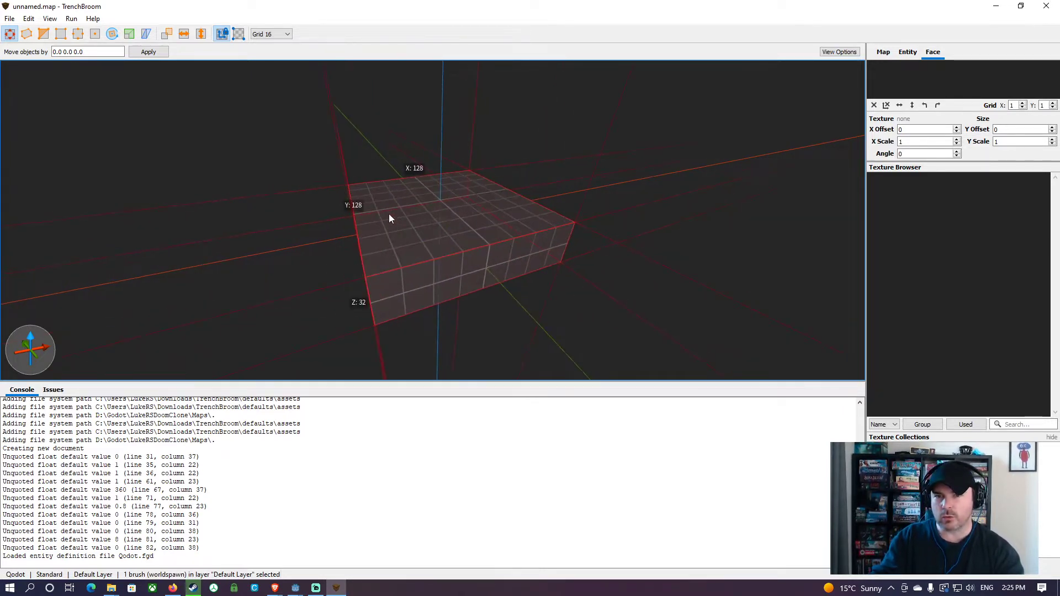
{"action": "scroll", "coordinate": [388, 215], "scroll_direction": "up", "scroll_amount": 4}
{"action": "scroll", "coordinate": [387, 213], "scroll_direction": "down", "scroll_amount": 5}
{"action": "scroll", "coordinate": [387, 211], "scroll_direction": "up", "scroll_amount": 4}
{"action": "scroll", "coordinate": [387, 211], "scroll_direction": "down", "scroll_amount": 2}
{"action": "scroll", "coordinate": [386, 211], "scroll_direction": "up", "scroll_amount": 2}
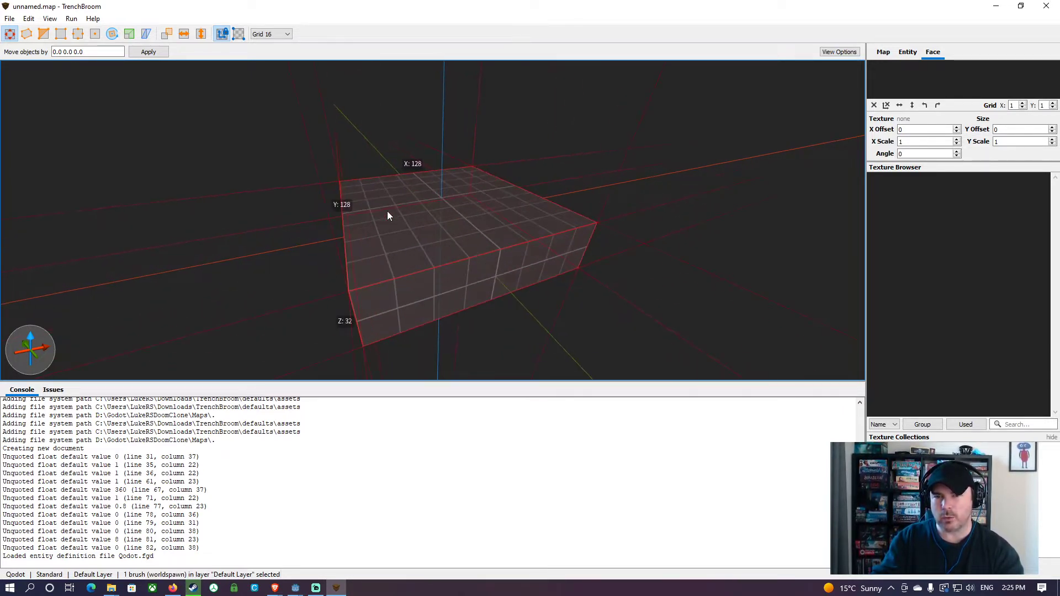
{"action": "scroll", "coordinate": [386, 213], "scroll_direction": "down", "scroll_amount": 3}
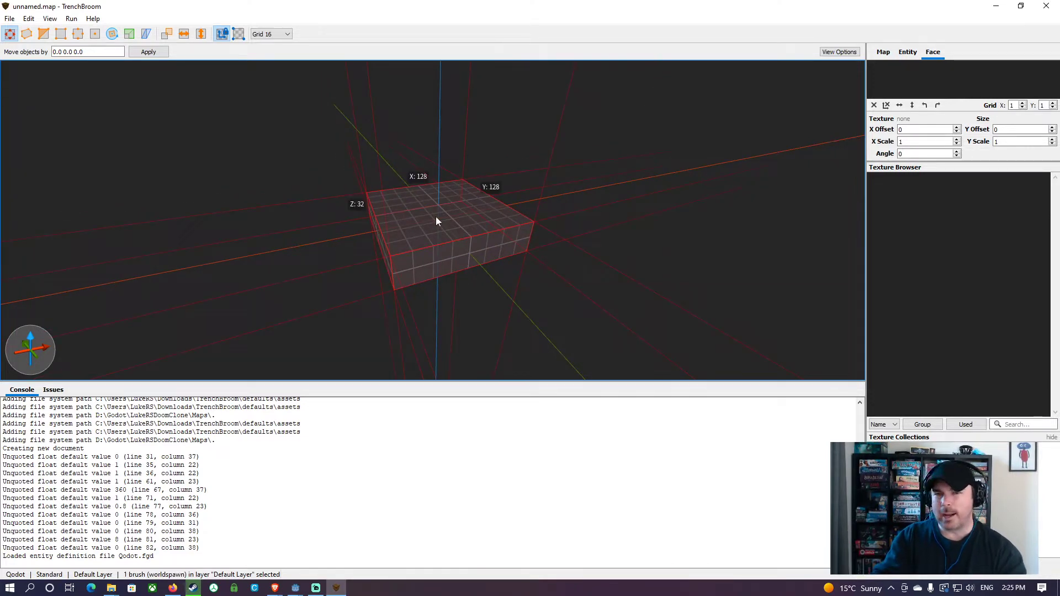
Step: With nothing selected, draw three 16-unit-high brushes stacked one on another on top of the base brush, starting at its back corner
{"action": "left_click", "coordinate": [234, 166]}
{"action": "left_click", "coordinate": [460, 217]}
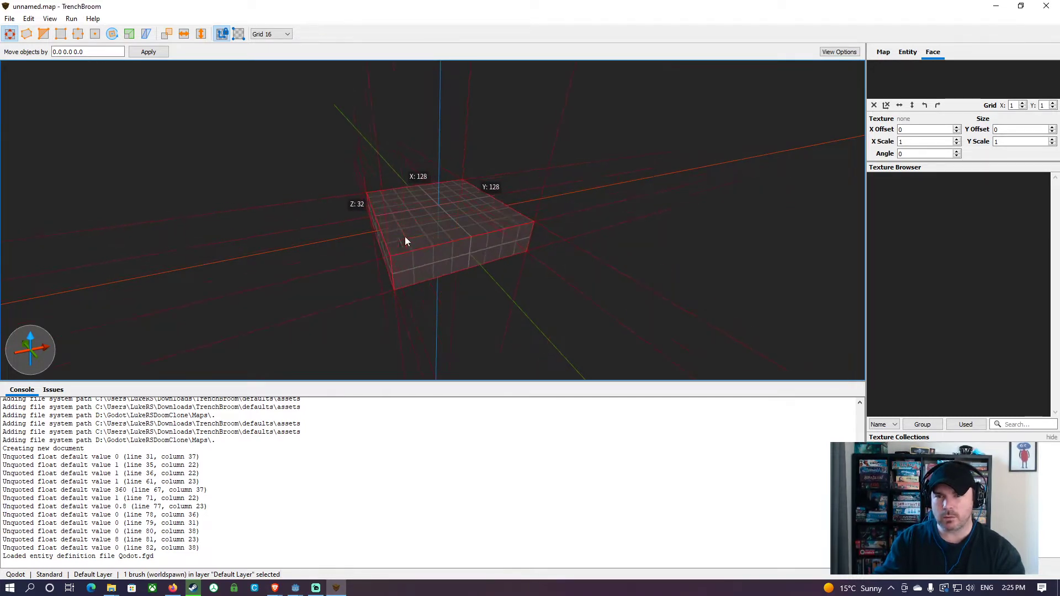
{"action": "left_click", "coordinate": [311, 193]}
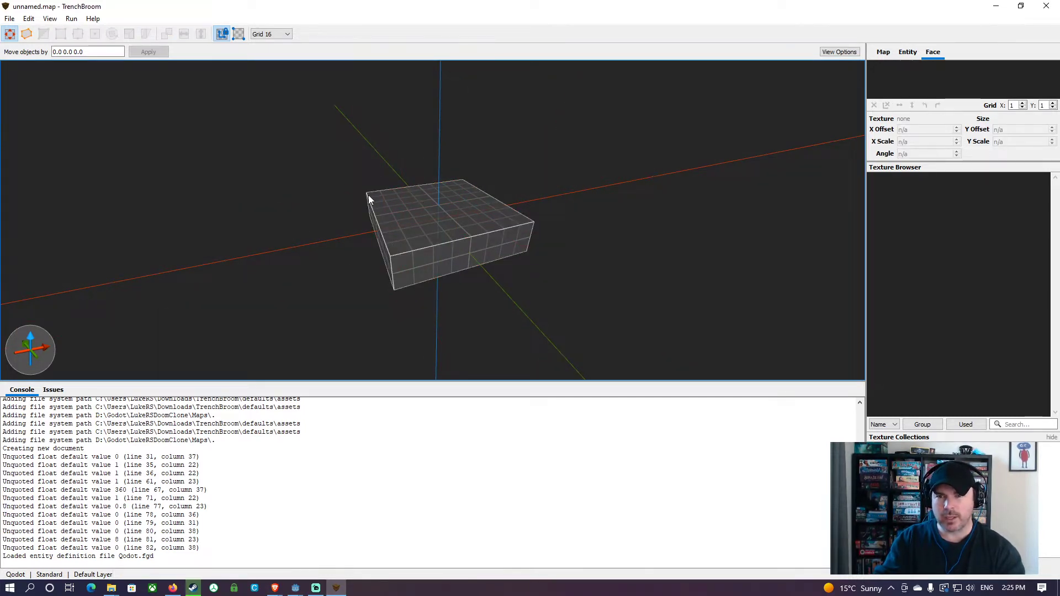
{"action": "mouse_move", "coordinate": [369, 195]}
{"action": "left_mouse_down"}
{"action": "mouse_move", "coordinate": [485, 198]}
{"action": "mouse_move", "coordinate": [499, 210]}
{"action": "left_mouse_up"}
{"action": "left_click", "coordinate": [313, 169]}
{"action": "left_click_drag", "start_coordinate": [365, 180], "coordinate": [505, 191]}
{"action": "left_click", "coordinate": [263, 186]}
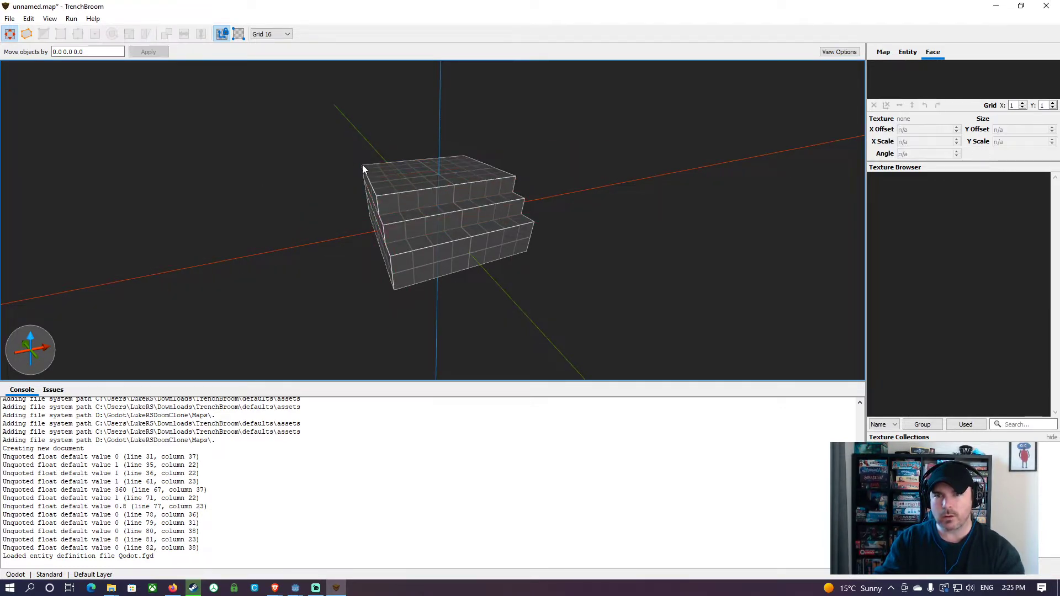
{"action": "left_click_drag", "start_coordinate": [362, 164], "coordinate": [502, 172]}
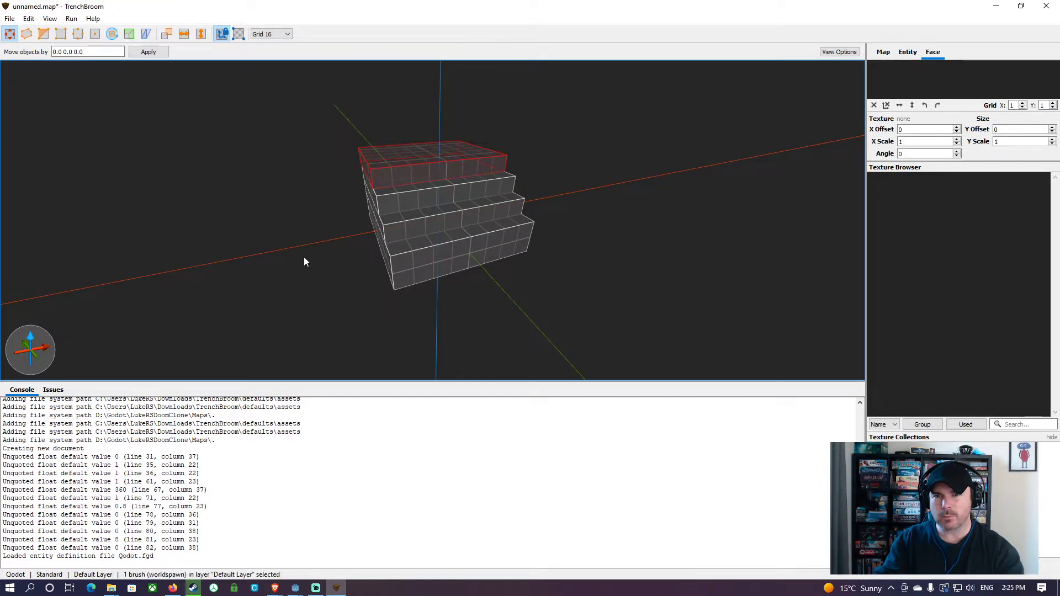
Step: Undo the drawing of the three stacked brushes, leaving only the base brush
{"action": "key", "text": "ctrl+z"}
{"action": "key", "text": "ctrl+z"}
{"action": "key", "text": "ctrl+z"}
{"action": "key", "text": "ctrl+z"}
{"action": "key", "text": "ctrl+z"}
{"action": "key", "text": "ctrl+z"}
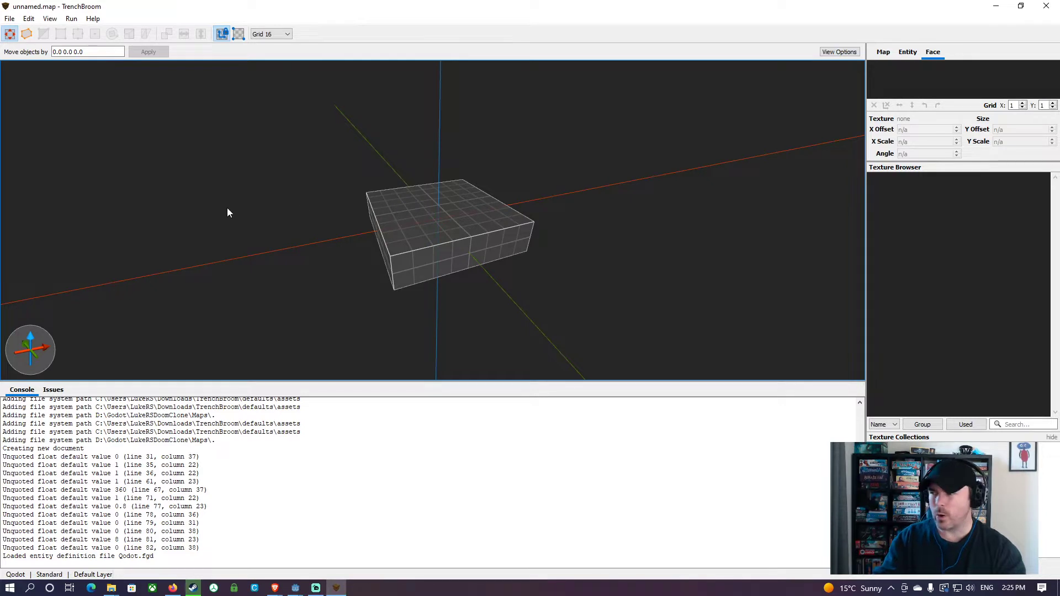
Step: Draw a 16-unit-high brush across the top of the base brush and add the base brush to the selection
{"action": "left_click", "coordinate": [427, 227]}
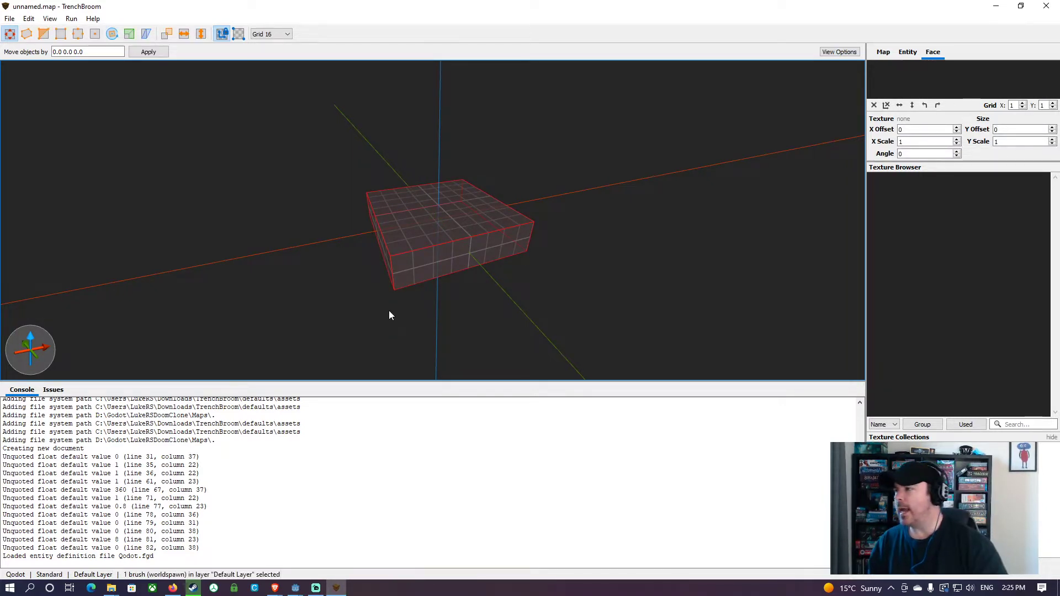
{"action": "left_click", "coordinate": [276, 315]}
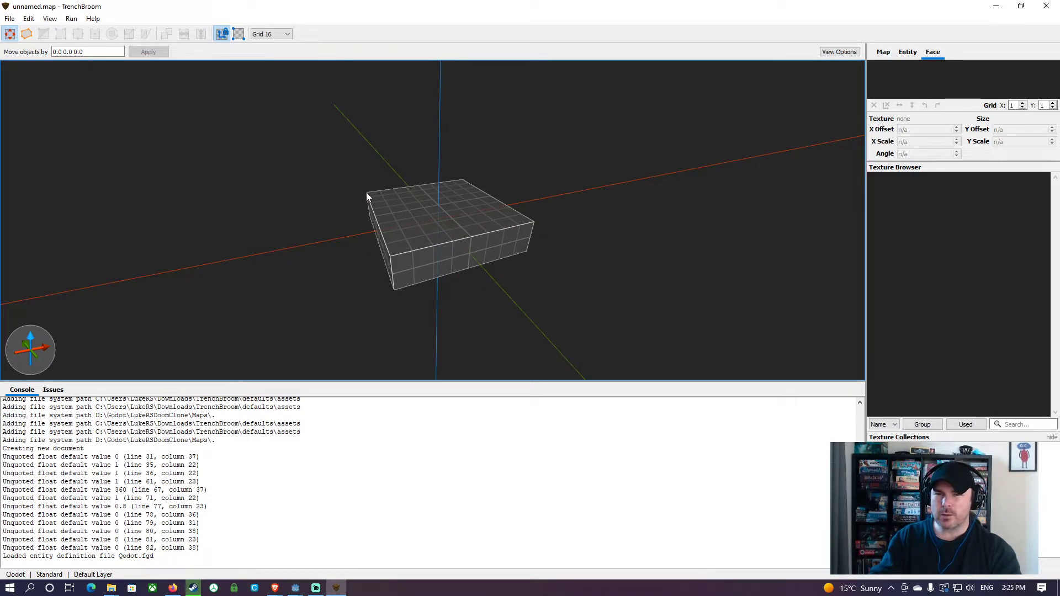
{"action": "left_click_drag", "start_coordinate": [367, 196], "coordinate": [512, 205]}
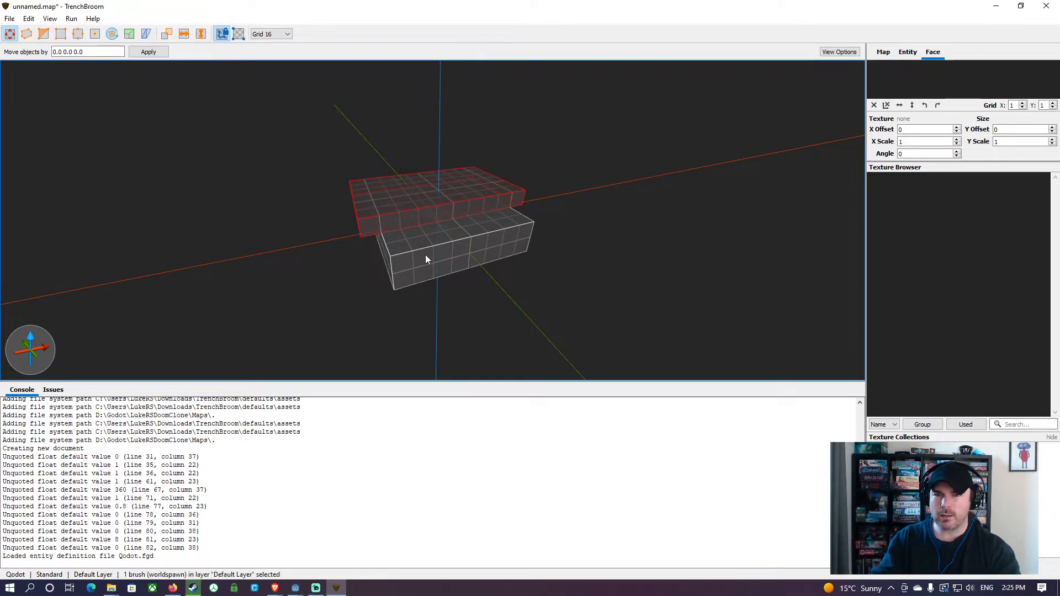
{"action": "left_click", "coordinate": [423, 266], "text": "ctrl"}
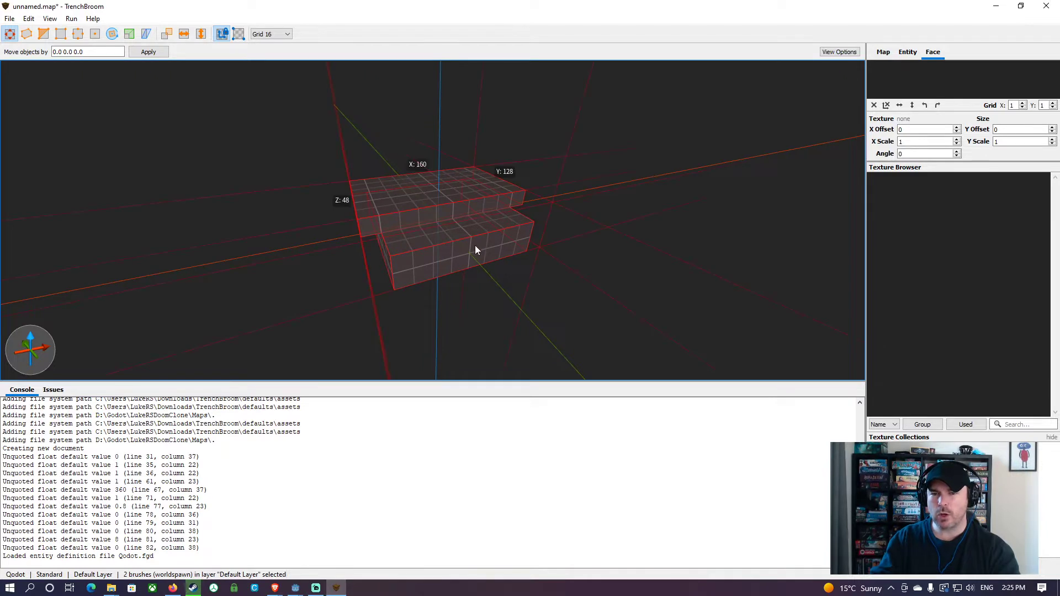
Step: Clear the selection and delete only the upper brush
{"action": "left_click", "coordinate": [277, 183]}
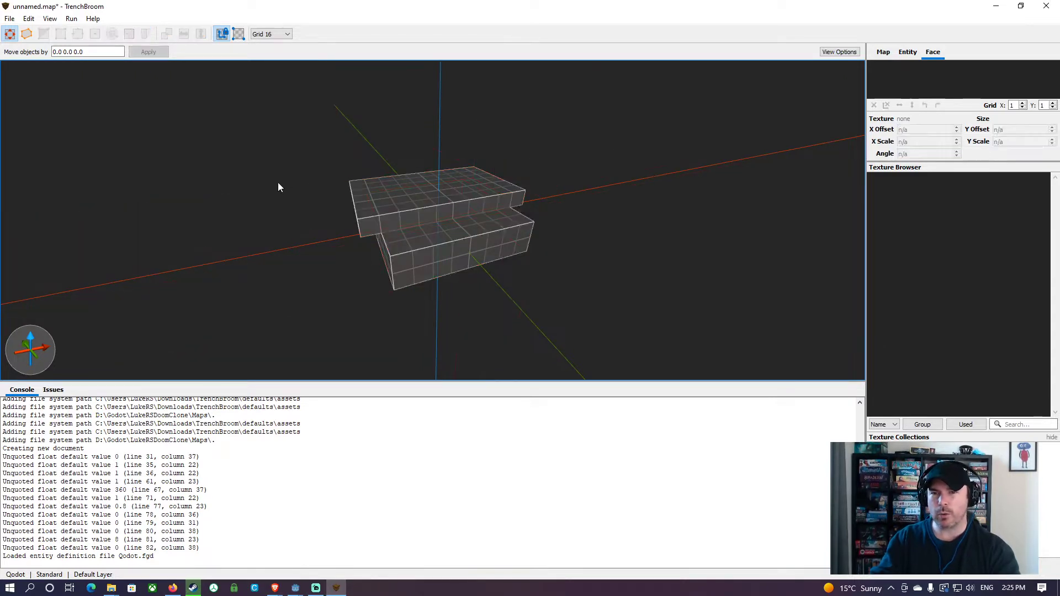
{"action": "left_click", "coordinate": [391, 209]}
{"action": "key", "text": "Delete"}
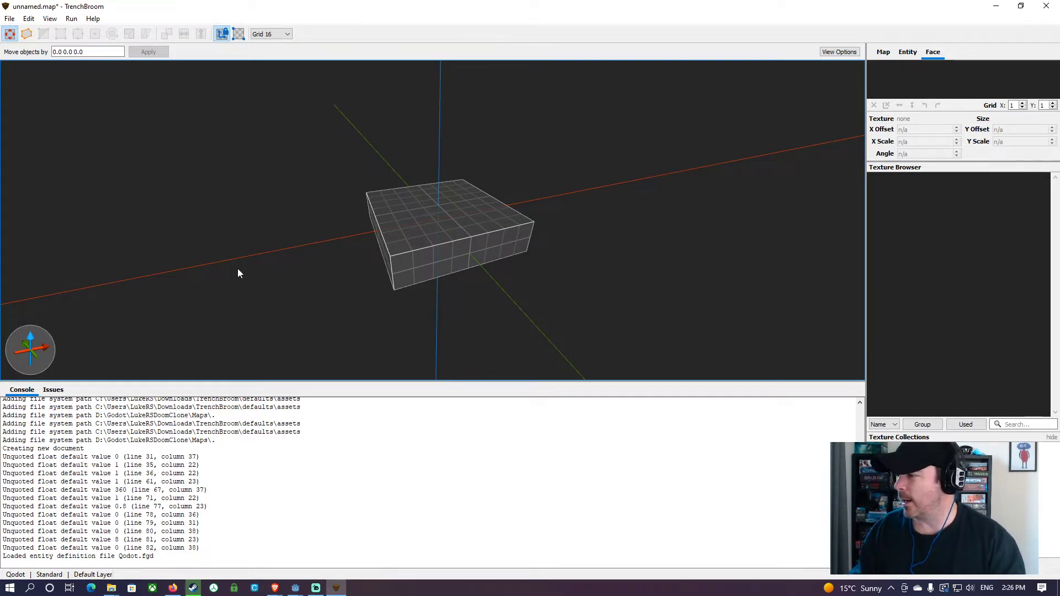
Step: Enlarge the base brush into a wide floor by pulling its four side faces outward
{"action": "left_click", "coordinate": [473, 248]}
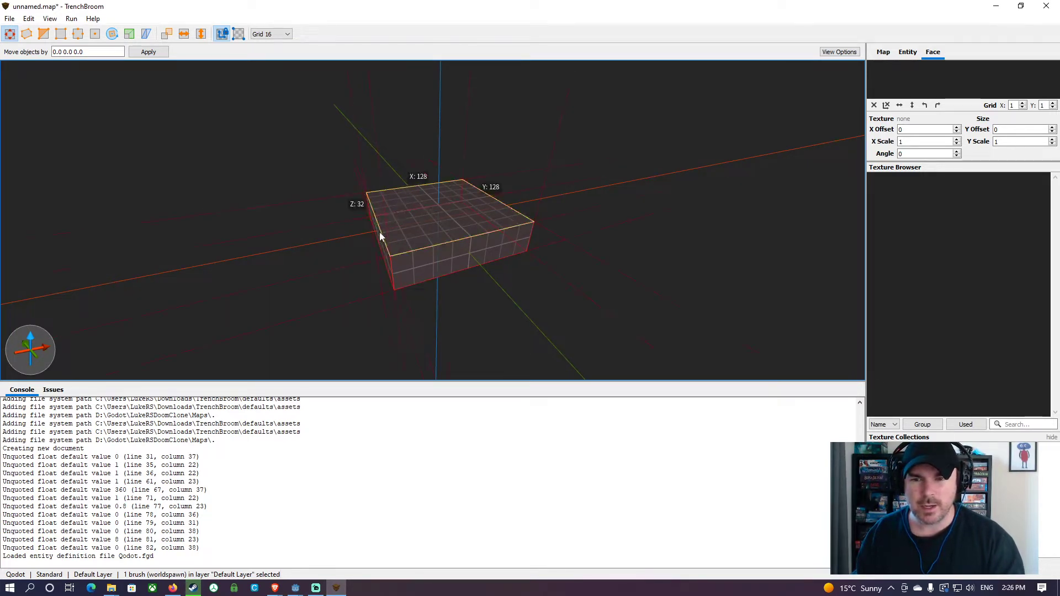
{"action": "mouse_move", "coordinate": [381, 247]}
{"action": "left_mouse_down"}
{"action": "mouse_move", "coordinate": [215, 246]}
{"action": "mouse_move", "coordinate": [389, 242]}
{"action": "mouse_move", "coordinate": [287, 248]}
{"action": "left_mouse_up"}
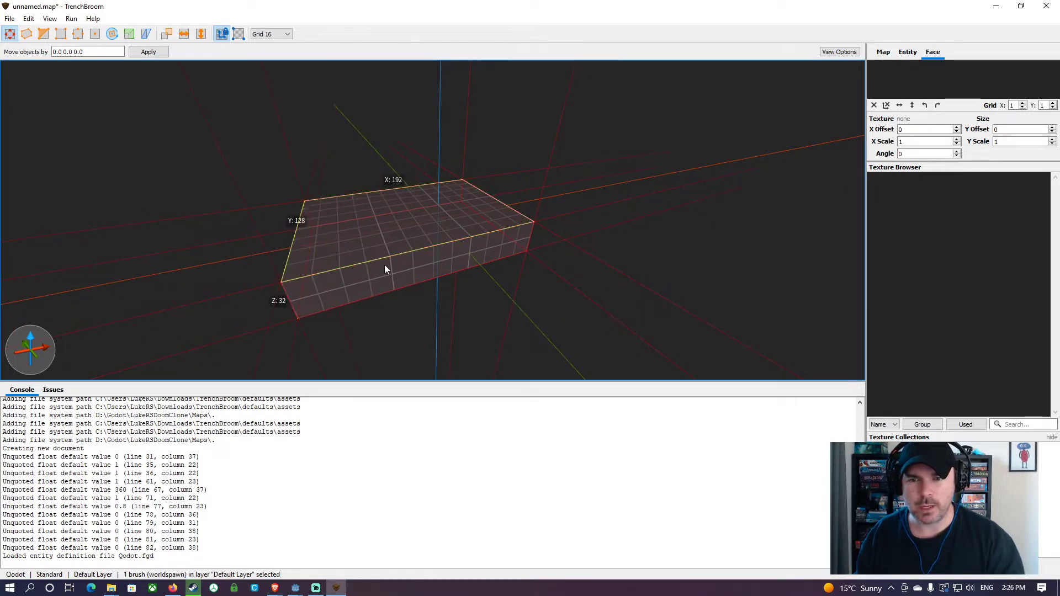
{"action": "left_click_drag", "start_coordinate": [392, 271], "coordinate": [447, 270], "text": "shift"}
{"action": "mouse_move", "coordinate": [561, 229]}
{"action": "left_mouse_down", "text": "shift"}
{"action": "mouse_move", "coordinate": [791, 168]}
{"action": "mouse_move", "coordinate": [635, 213]}
{"action": "mouse_move", "coordinate": [690, 193]}
{"action": "left_mouse_up", "text": "shift"}
{"action": "mouse_move", "coordinate": [442, 164]}
{"action": "left_mouse_down", "text": "shift"}
{"action": "mouse_move", "coordinate": [405, 149]}
{"action": "mouse_move", "coordinate": [412, 157]}
{"action": "left_mouse_up", "text": "shift"}
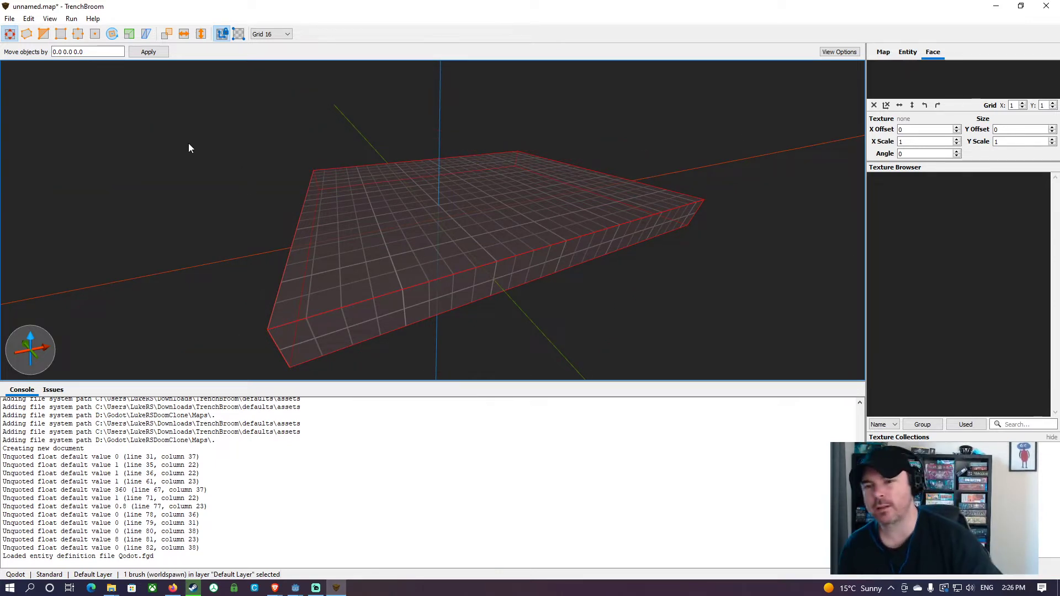
{"action": "left_click", "coordinate": [248, 191]}
{"action": "mouse_move", "coordinate": [313, 169]}
{"action": "left_mouse_down"}
{"action": "mouse_move", "coordinate": [320, 184]}
{"action": "mouse_move", "coordinate": [307, 199]}
{"action": "mouse_move", "coordinate": [293, 303]}
{"action": "mouse_move", "coordinate": [286, 166]}
{"action": "left_mouse_up"}
{"action": "key", "text": "ctrl+z"}
Step: Set the grid size to 8 and draw an 8-by-8-unit brush about 288 units long along one edge of the floor
{"action": "mouse_move", "coordinate": [382, 152]}
{"action": "right_mouse_down"}
{"action": "mouse_move", "coordinate": [354, 139]}
{"action": "mouse_move", "coordinate": [468, 199]}
{"action": "mouse_move", "coordinate": [446, 190]}
{"action": "right_mouse_up"}
{"action": "key", "text": "a"}
{"action": "key", "text": "s"}
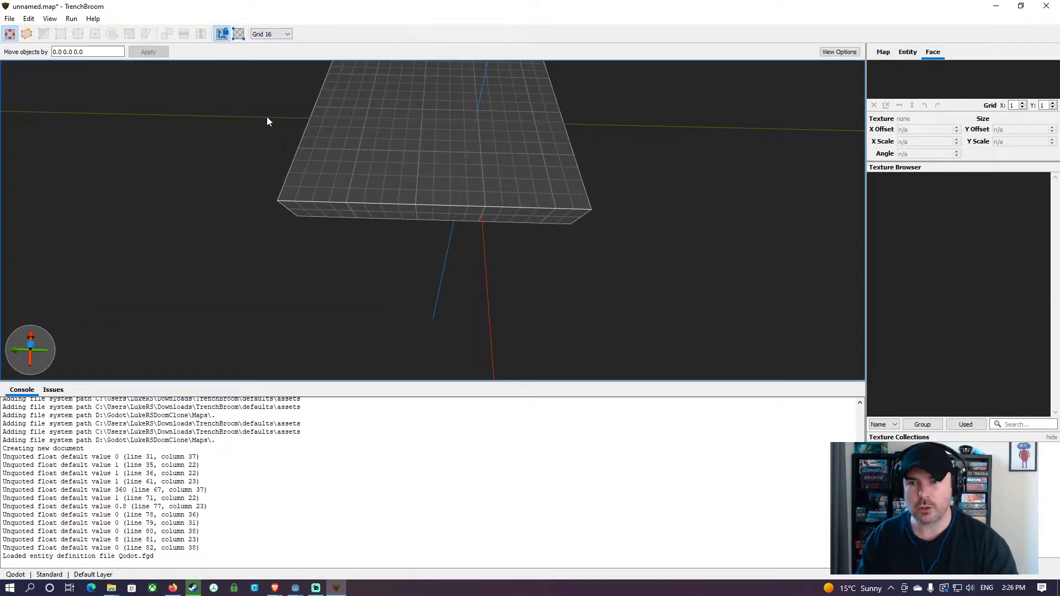
{"action": "left_click", "coordinate": [285, 34]}
{"action": "left_click", "coordinate": [261, 86]}
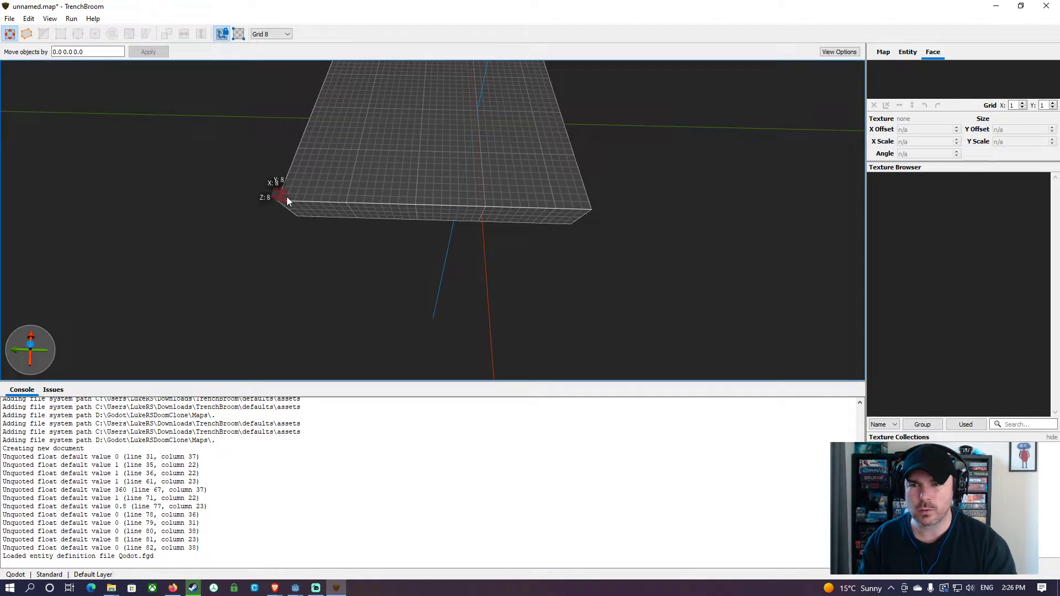
{"action": "left_click_drag", "start_coordinate": [286, 200], "coordinate": [585, 207]}
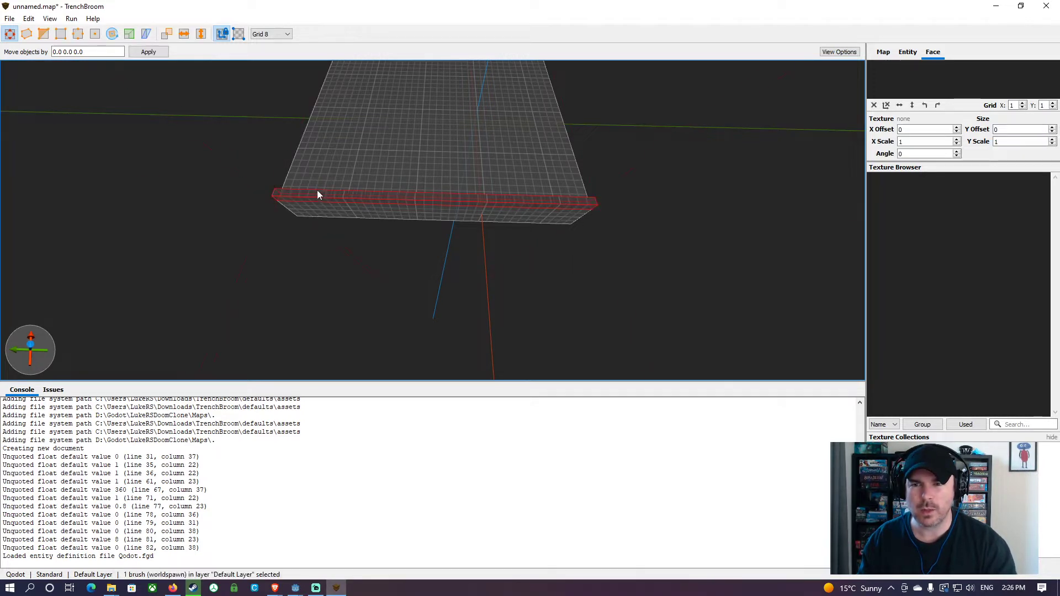
Step: Raise the top of the thin edge brush to form a wall 56 units high
{"action": "left_click_drag", "start_coordinate": [318, 193], "coordinate": [307, 142], "text": "shift"}
{"action": "key", "text": "d"}
{"action": "key", "text": "d"}
{"action": "mouse_move", "coordinate": [485, 173]}
{"action": "right_mouse_down"}
{"action": "mouse_move", "coordinate": [376, 148]}
{"action": "mouse_move", "coordinate": [398, 152]}
{"action": "right_mouse_up"}
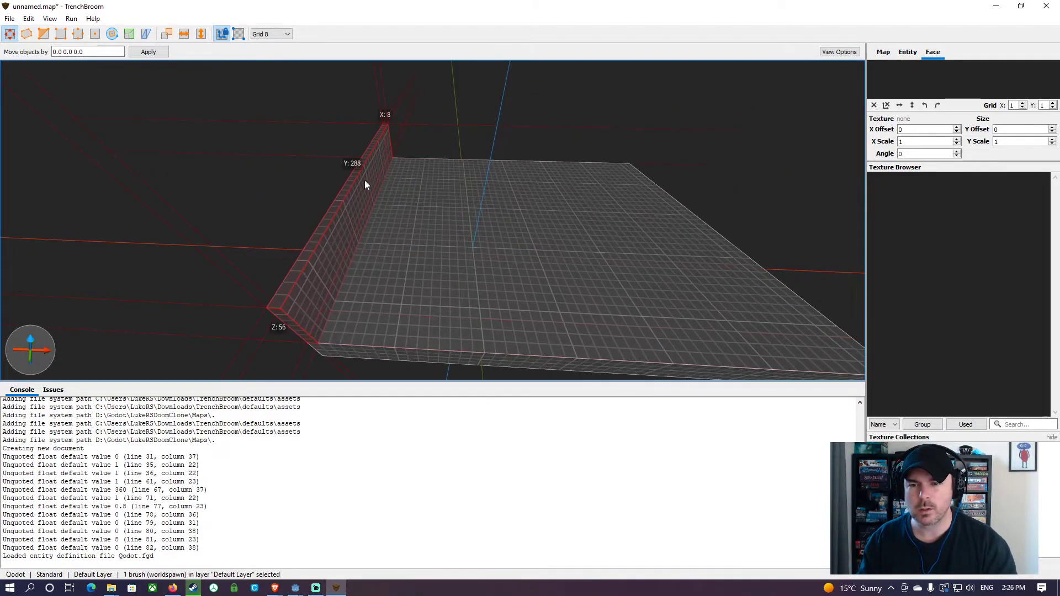
Step: Try a grid size of 16 and inspect how the wall's thickness fits the coarser grid
{"action": "right_click_drag", "start_coordinate": [382, 262], "coordinate": [306, 244]}
{"action": "key", "text": "w"}
{"action": "key", "text": "s"}
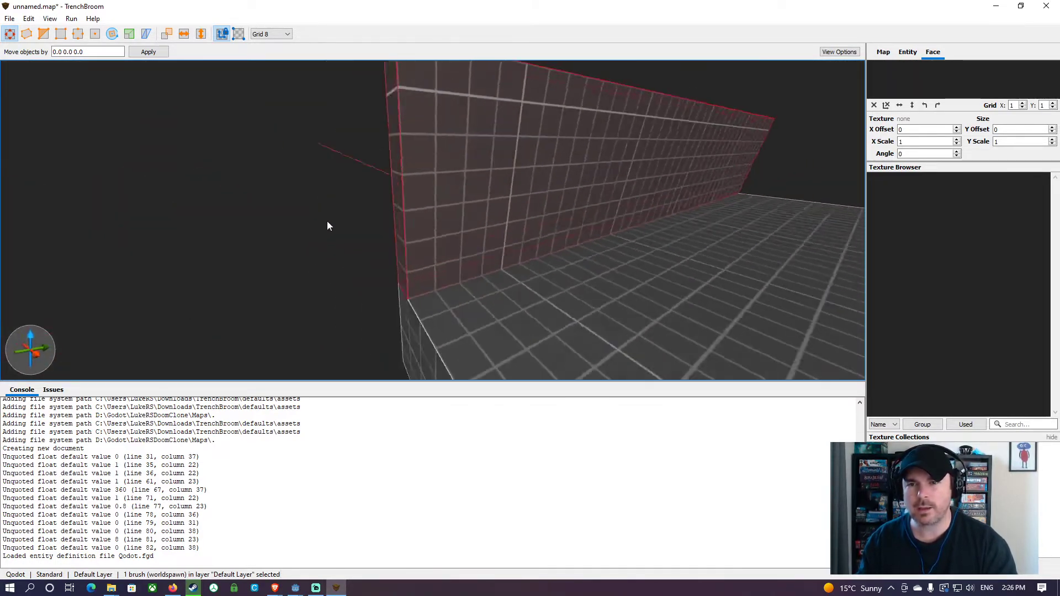
{"action": "left_click", "coordinate": [287, 34]}
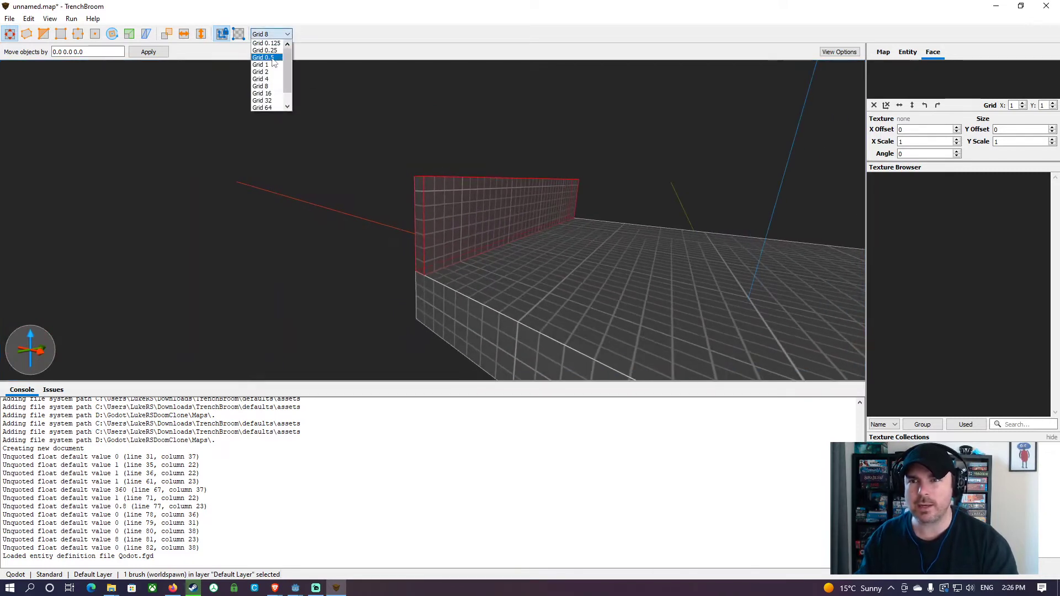
{"action": "left_click", "coordinate": [270, 96]}
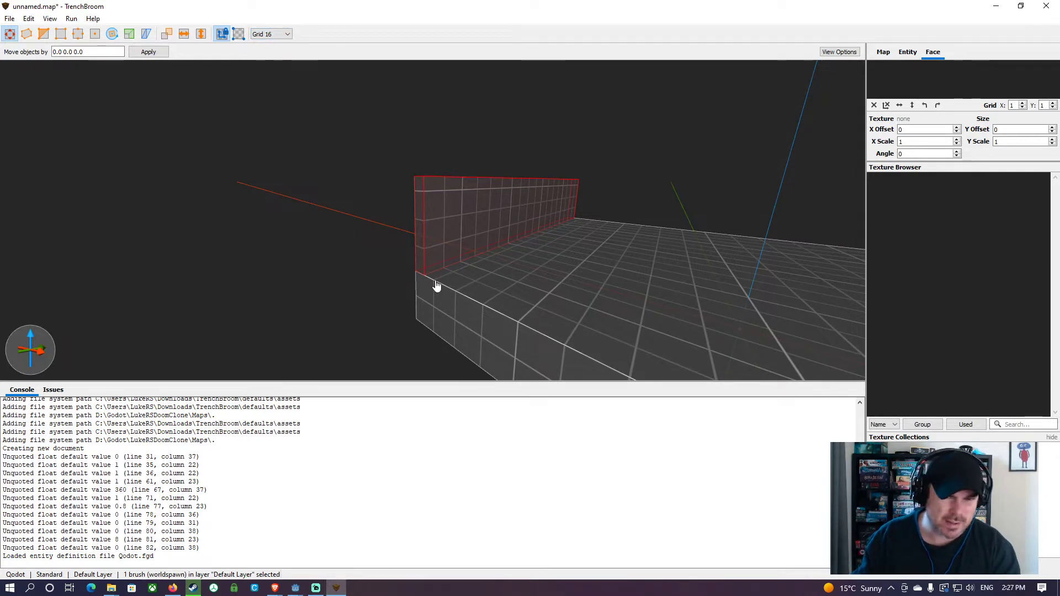
{"action": "key", "text": "a"}
{"action": "right_click_drag", "start_coordinate": [437, 283], "coordinate": [475, 286]}
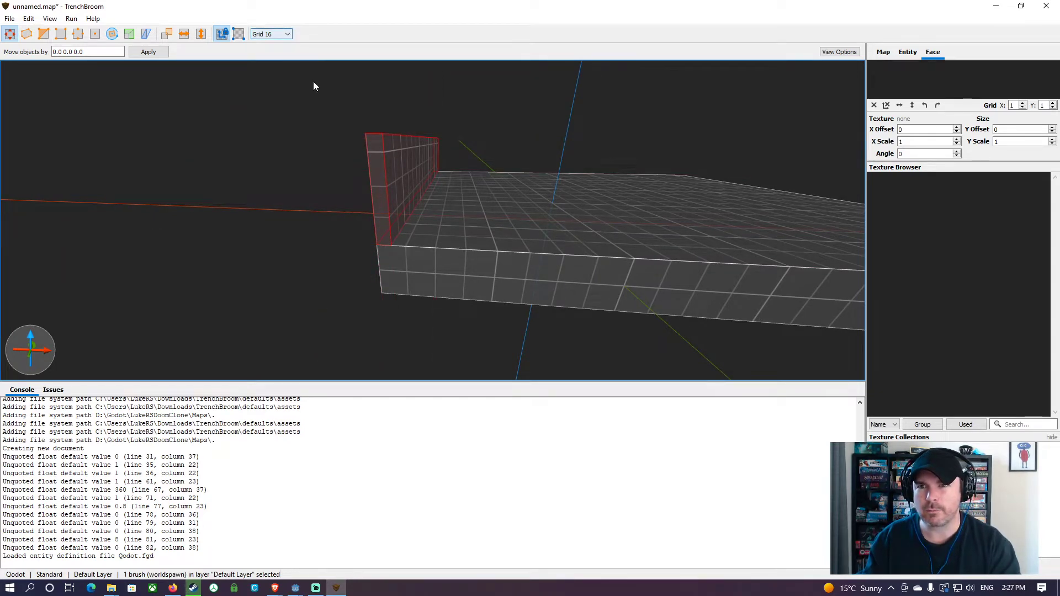
{"action": "key", "text": "w"}
{"action": "right_click_drag", "start_coordinate": [345, 77], "coordinate": [343, 115]}
{"action": "key", "text": "s"}
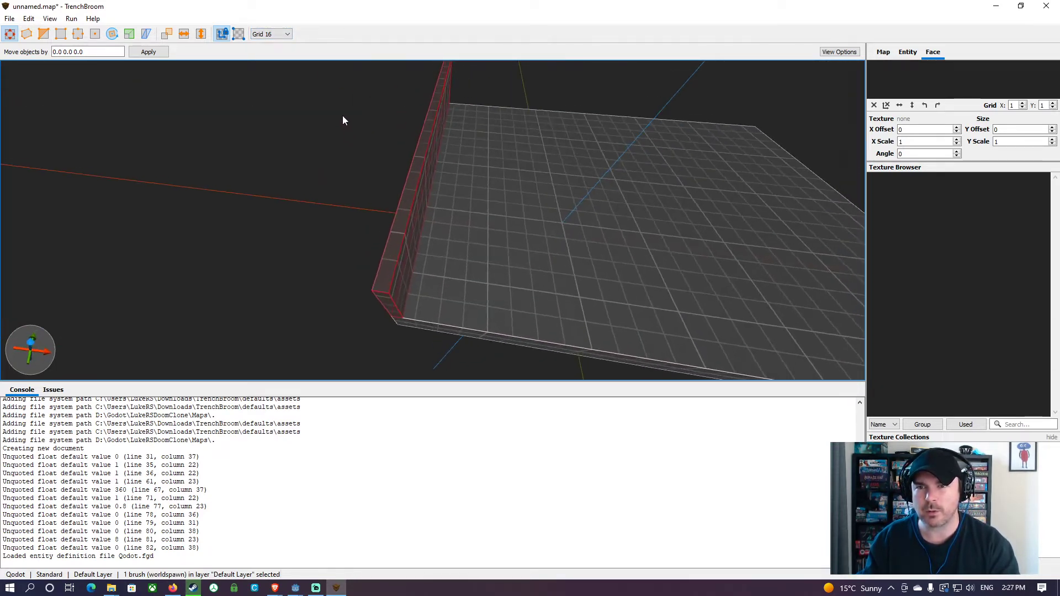
Step: Set the grid size to 8 and raise the top of the wall to a height of 80 units
{"action": "left_click", "coordinate": [289, 37]}
{"action": "left_click", "coordinate": [276, 100]}
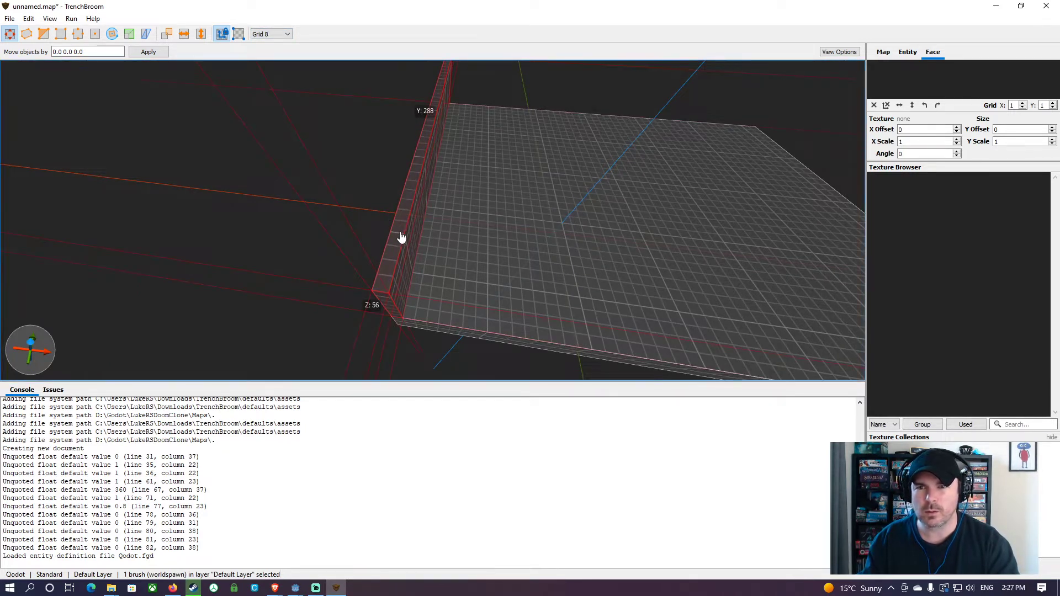
{"action": "left_click_drag", "start_coordinate": [397, 245], "coordinate": [392, 225]}
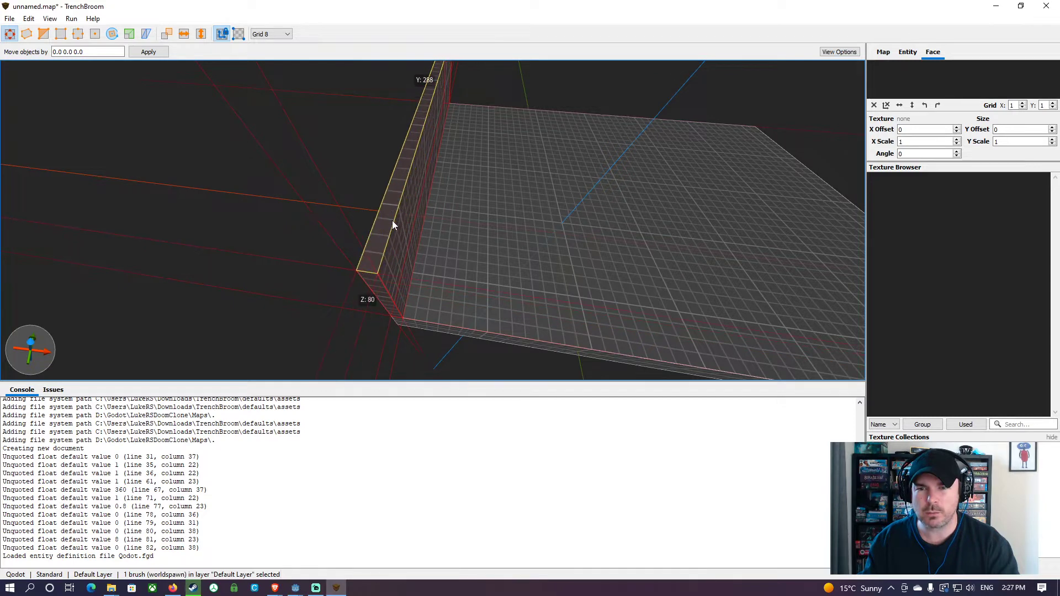
Step: Duplicate the wall and move the copy to the opposite end of the floor
{"action": "key", "text": "d"}
{"action": "right_click_drag", "start_coordinate": [481, 259], "coordinate": [425, 258]}
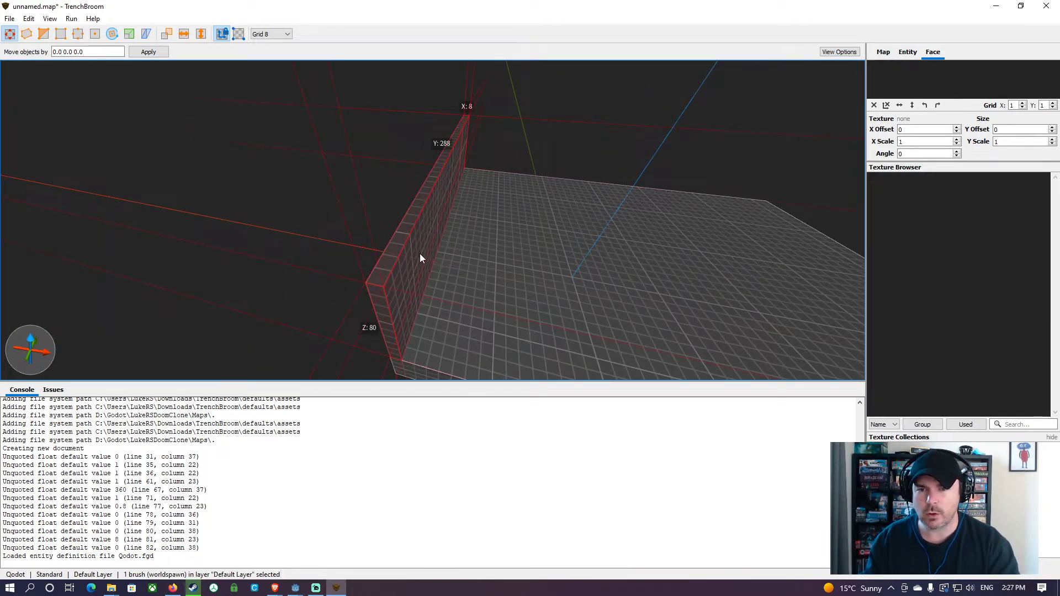
{"action": "left_click_drag", "start_coordinate": [416, 250], "coordinate": [795, 308], "text": "ctrl"}
{"action": "right_click_drag", "start_coordinate": [578, 260], "coordinate": [428, 222]}
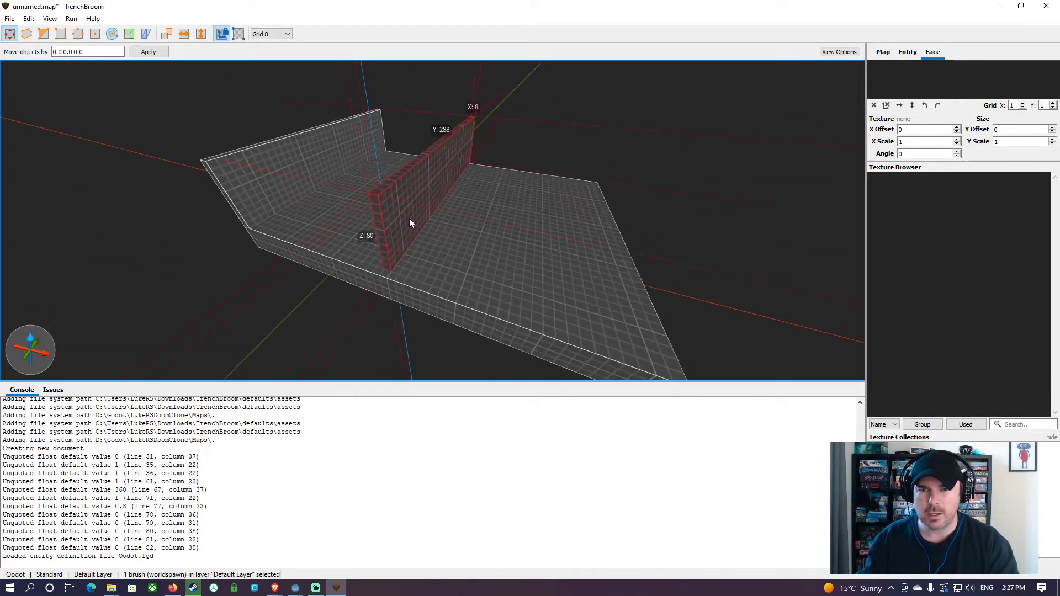
{"action": "left_click_drag", "start_coordinate": [408, 223], "coordinate": [686, 303]}
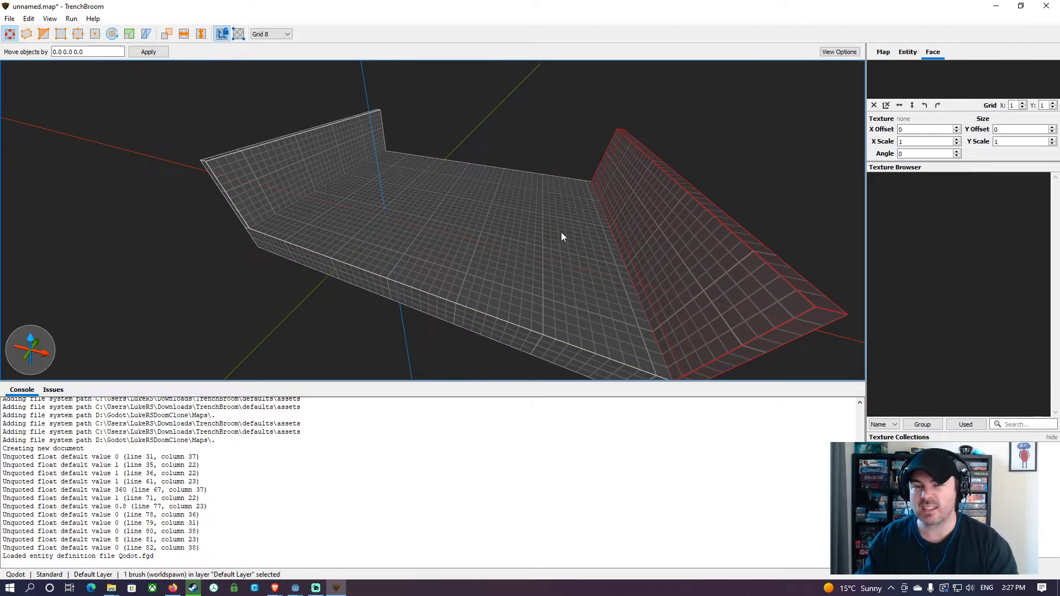
Step: Clear the selection, draw an 8-unit-thick, 384-unit-long brush between the end walls along one floor edge, and raise it to 80 units
{"action": "mouse_move", "coordinate": [555, 245]}
{"action": "right_mouse_down"}
{"action": "mouse_move", "coordinate": [498, 255]}
{"action": "mouse_move", "coordinate": [543, 243]}
{"action": "right_mouse_up"}
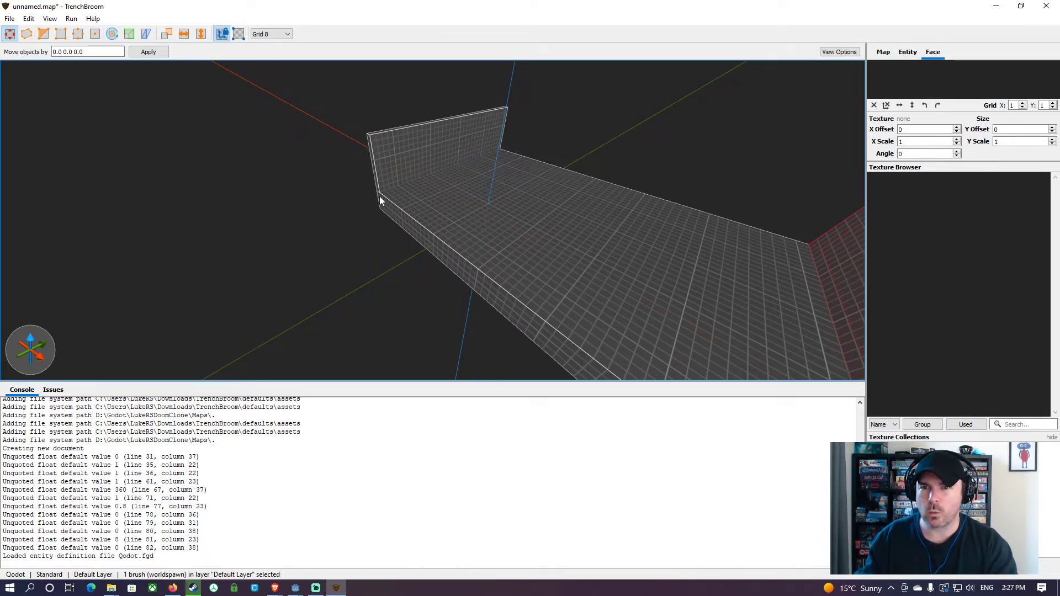
{"action": "left_click", "coordinate": [323, 210]}
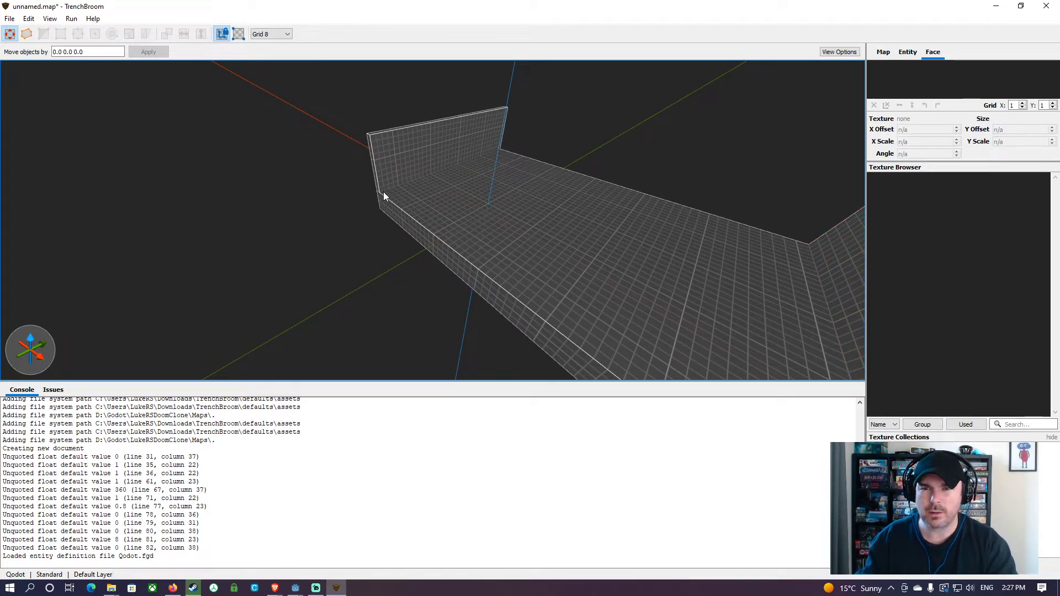
{"action": "right_click_drag", "start_coordinate": [383, 191], "coordinate": [432, 204]}
{"action": "key", "text": "a"}
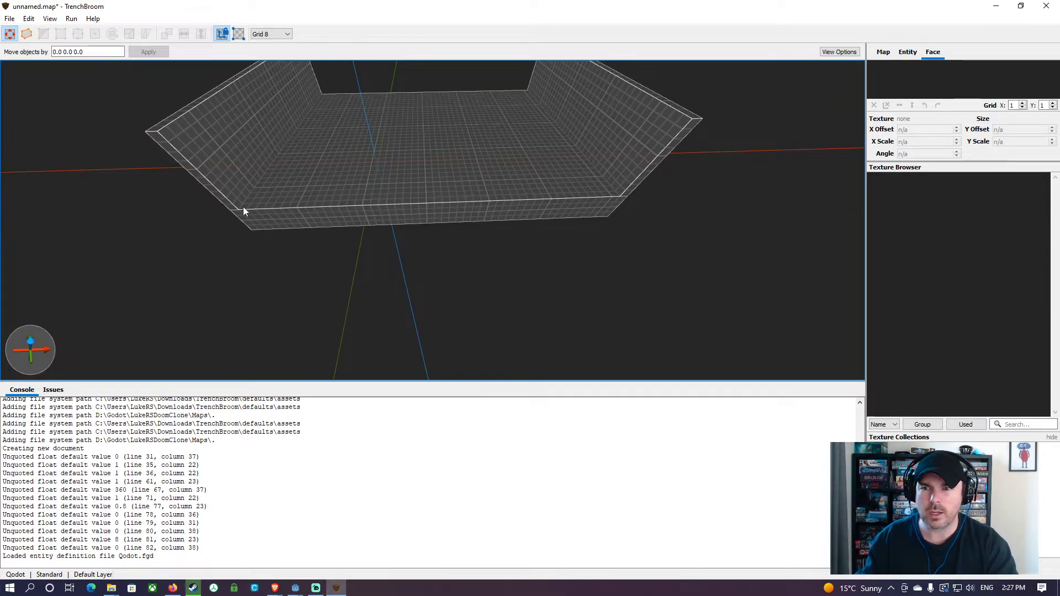
{"action": "mouse_move", "coordinate": [244, 211]}
{"action": "left_mouse_down"}
{"action": "mouse_move", "coordinate": [591, 208]}
{"action": "mouse_move", "coordinate": [612, 194]}
{"action": "left_mouse_up"}
{"action": "mouse_move", "coordinate": [450, 196]}
{"action": "left_mouse_down", "text": "shift"}
{"action": "mouse_move", "coordinate": [457, 176]}
{"action": "mouse_move", "coordinate": [596, 144]}
{"action": "mouse_move", "coordinate": [580, 169]}
{"action": "left_mouse_up", "text": "shift"}
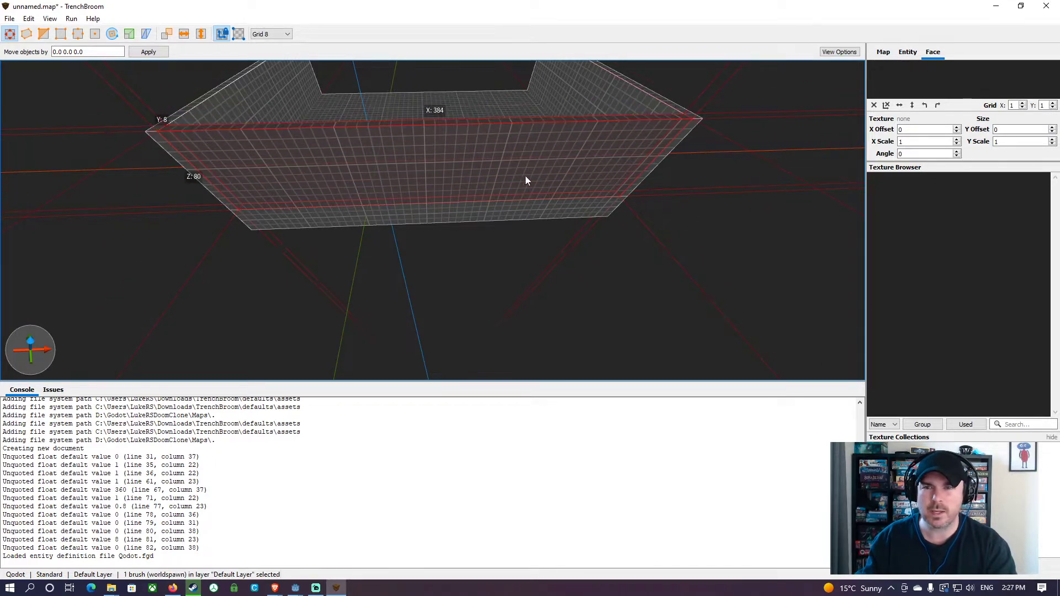
Step: Duplicate the long wall, move the copy across to the opposite floor edge, and clear the selection
{"action": "mouse_move", "coordinate": [525, 177]}
{"action": "right_mouse_down"}
{"action": "mouse_move", "coordinate": [606, 156]}
{"action": "mouse_move", "coordinate": [568, 157]}
{"action": "mouse_move", "coordinate": [507, 186]}
{"action": "right_mouse_up"}
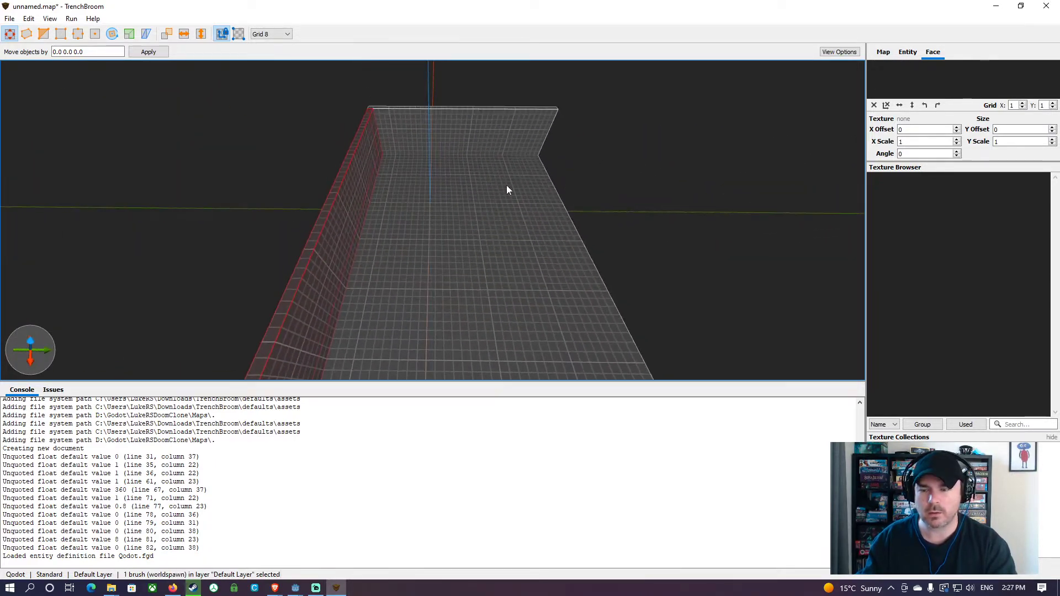
{"action": "key", "text": "ctrl+d"}
{"action": "key", "text": "Right"}
{"action": "key", "text": "Right"}
{"action": "key", "text": "Right"}
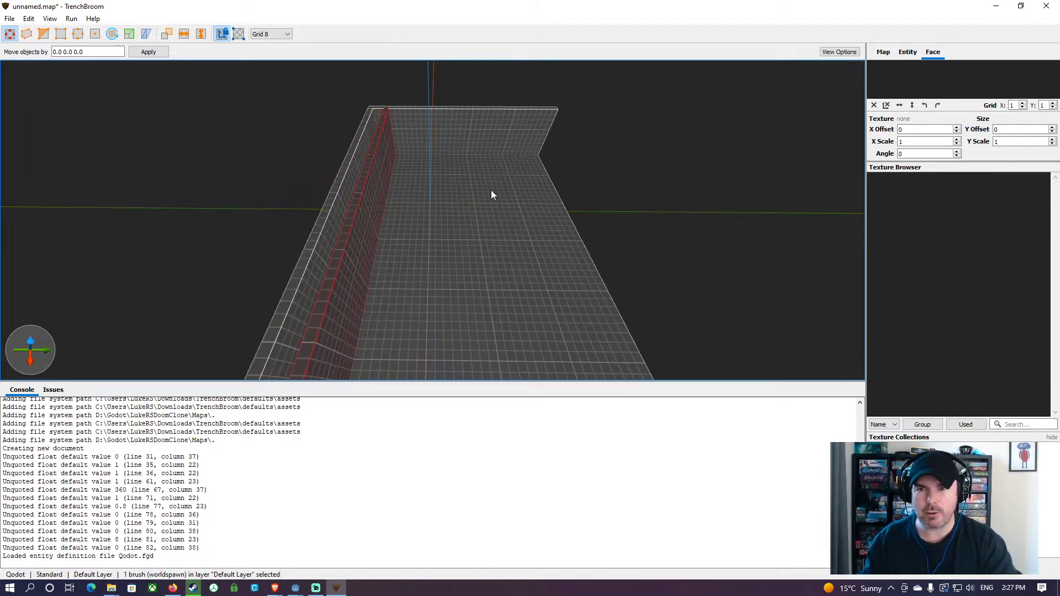
{"action": "key", "text": "Right"}
{"action": "key", "text": "Right"}
{"action": "key", "text": "Right"}
{"action": "key", "text": "Right"}
{"action": "key", "text": "Right"}
{"action": "key", "text": "Right"}
{"action": "key", "text": "Right"}
{"action": "key", "text": "Right"}
{"action": "key", "text": "Right"}
{"action": "key", "text": "Right"}
{"action": "key", "text": "Right"}
{"action": "key", "text": "Right"}
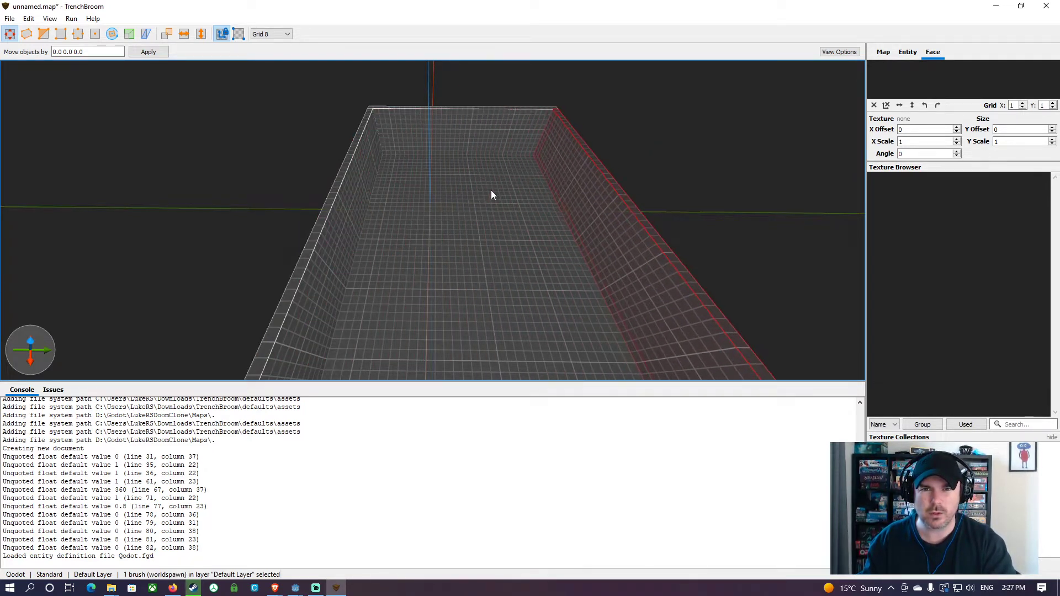
{"action": "key", "text": "ctrl+d"}
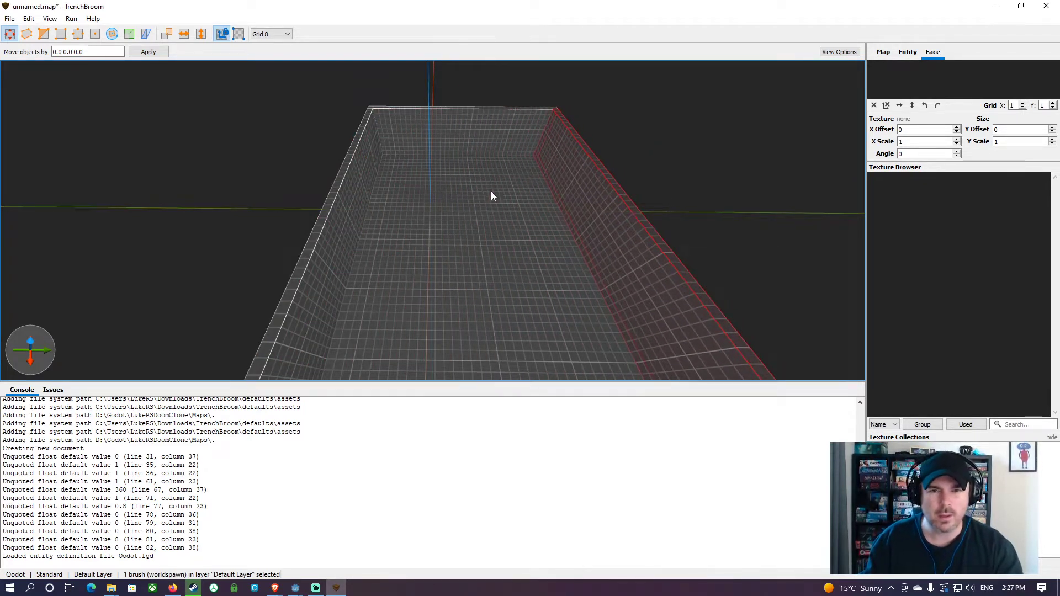
{"action": "left_click", "coordinate": [649, 184]}
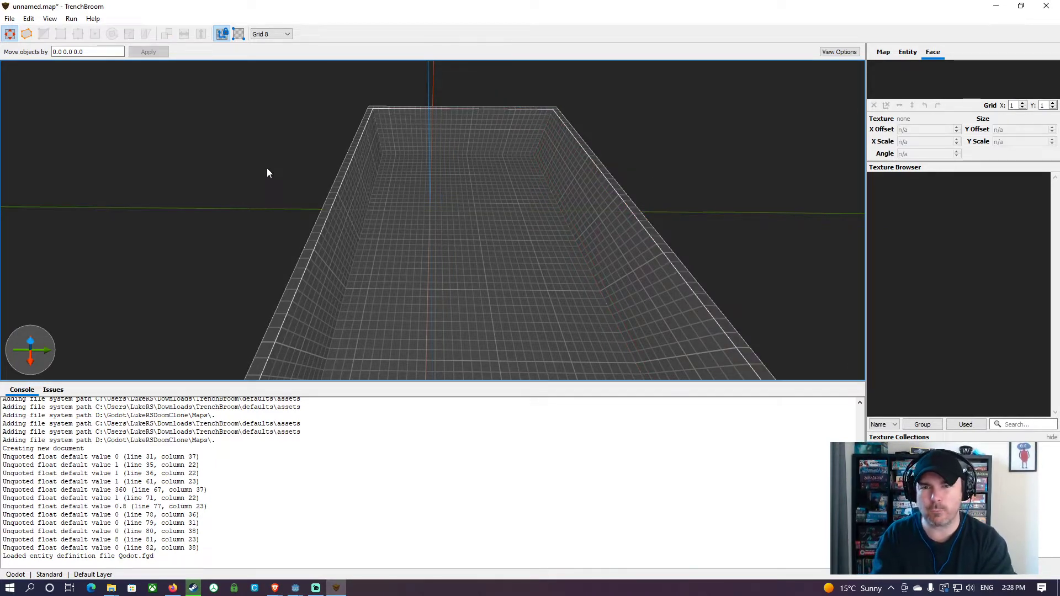
Step: Copy the floor brush up onto the walls as a ceiling, thin it to 8 units, and align it with the outer wall edges
{"action": "left_click", "coordinate": [424, 243]}
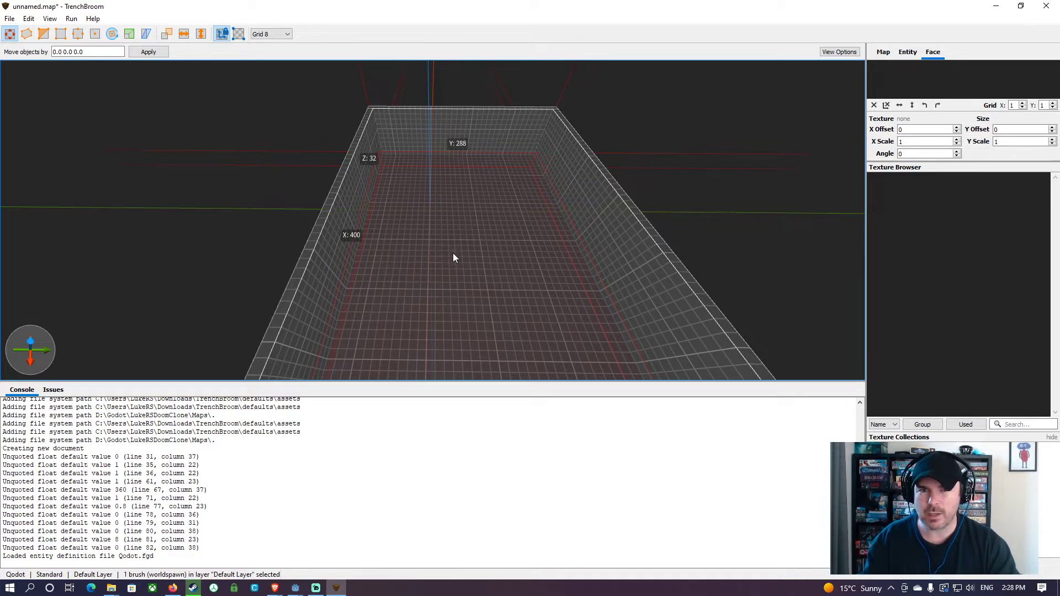
{"action": "mouse_move", "coordinate": [453, 253]}
{"action": "left_mouse_down"}
{"action": "mouse_move", "coordinate": [537, 234]}
{"action": "mouse_move", "coordinate": [359, 203]}
{"action": "mouse_move", "coordinate": [473, 246]}
{"action": "mouse_move", "coordinate": [513, 227]}
{"action": "mouse_move", "coordinate": [436, 269]}
{"action": "mouse_move", "coordinate": [458, 170]}
{"action": "mouse_move", "coordinate": [465, 300]}
{"action": "mouse_move", "coordinate": [449, 205]}
{"action": "mouse_move", "coordinate": [441, 213]}
{"action": "mouse_move", "coordinate": [440, 202]}
{"action": "mouse_move", "coordinate": [461, 180]}
{"action": "left_mouse_up"}
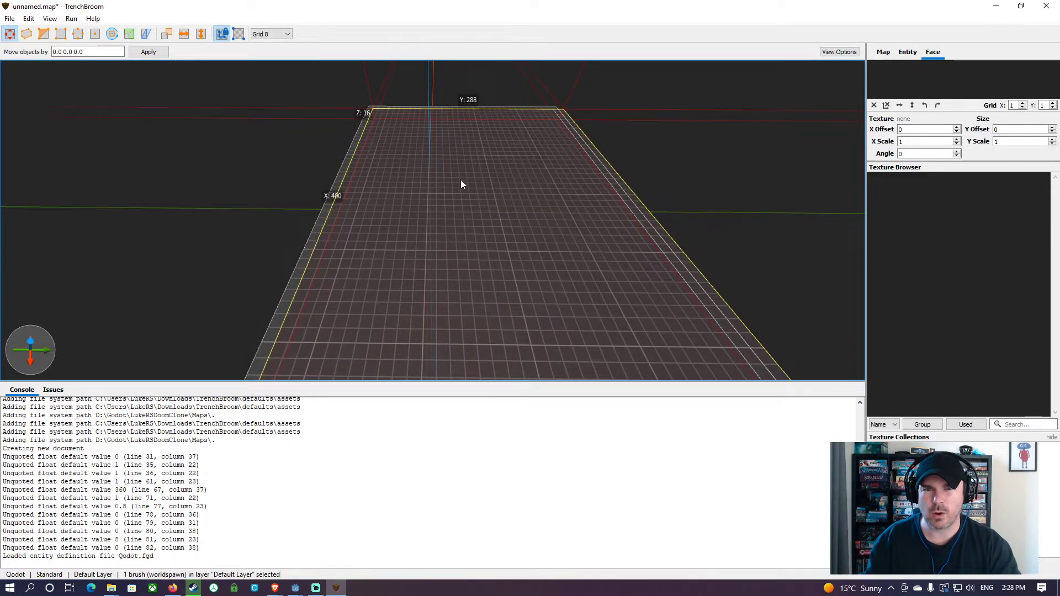
{"action": "mouse_move", "coordinate": [461, 181]}
{"action": "right_mouse_down"}
{"action": "mouse_move", "coordinate": [339, 169]}
{"action": "mouse_move", "coordinate": [419, 180]}
{"action": "mouse_move", "coordinate": [496, 175]}
{"action": "mouse_move", "coordinate": [425, 139]}
{"action": "mouse_move", "coordinate": [437, 104]}
{"action": "mouse_move", "coordinate": [430, 161]}
{"action": "mouse_move", "coordinate": [435, 150]}
{"action": "right_mouse_up"}
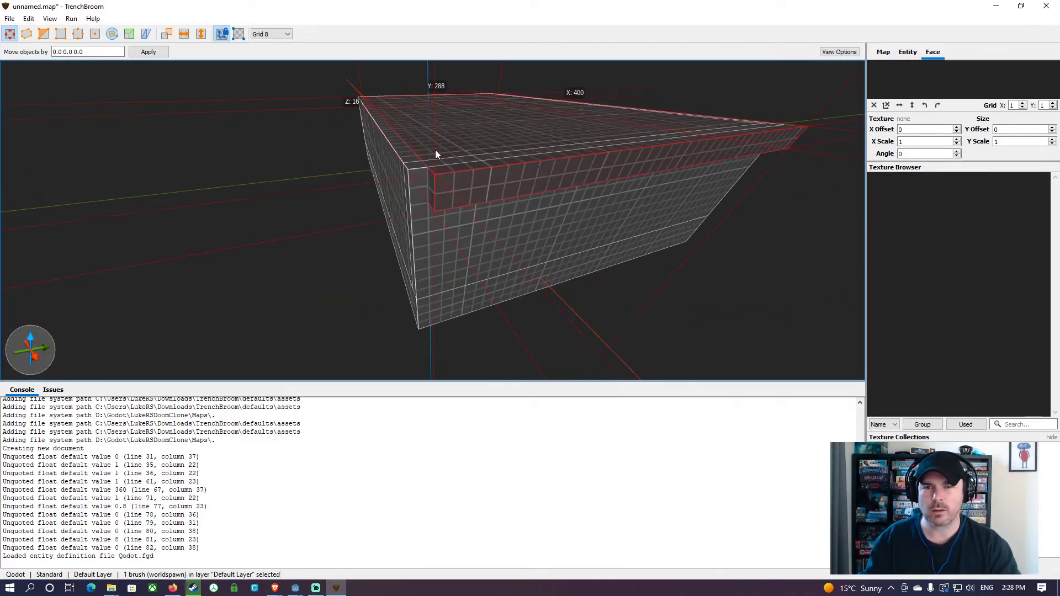
{"action": "left_click_drag", "start_coordinate": [469, 130], "coordinate": [465, 134], "text": "shift"}
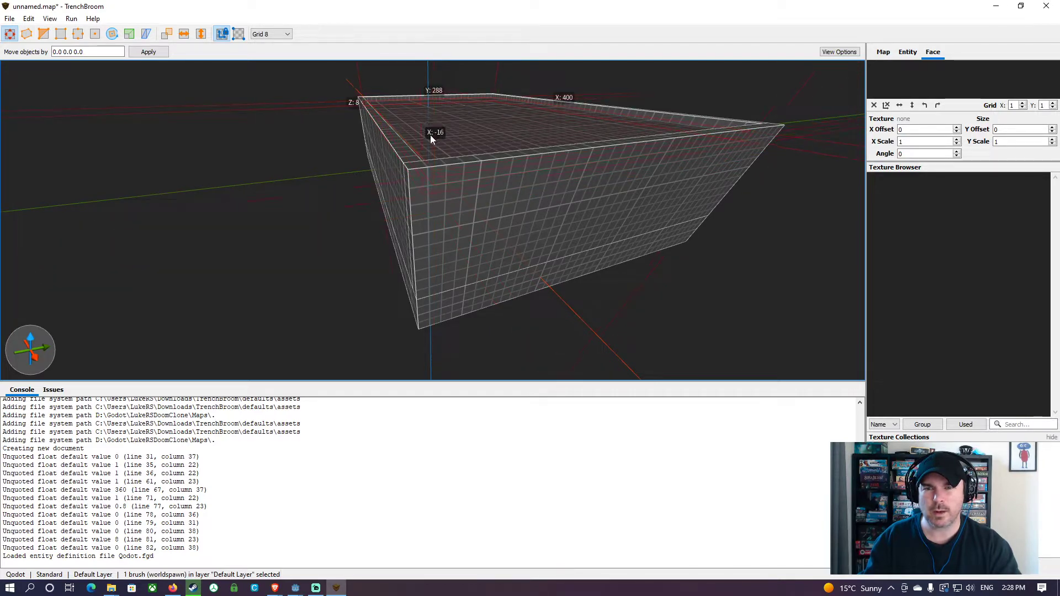
{"action": "left_click_drag", "start_coordinate": [423, 139], "coordinate": [427, 118], "text": "shift"}
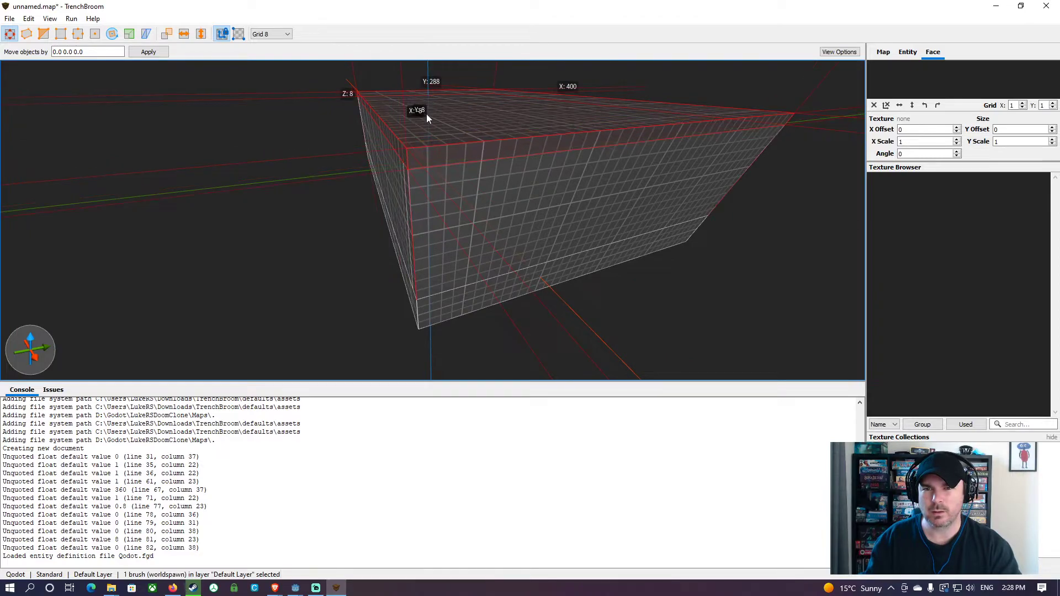
{"action": "key", "text": "a"}
{"action": "right_click_drag", "start_coordinate": [480, 144], "coordinate": [419, 116]}
{"action": "key", "text": "w"}
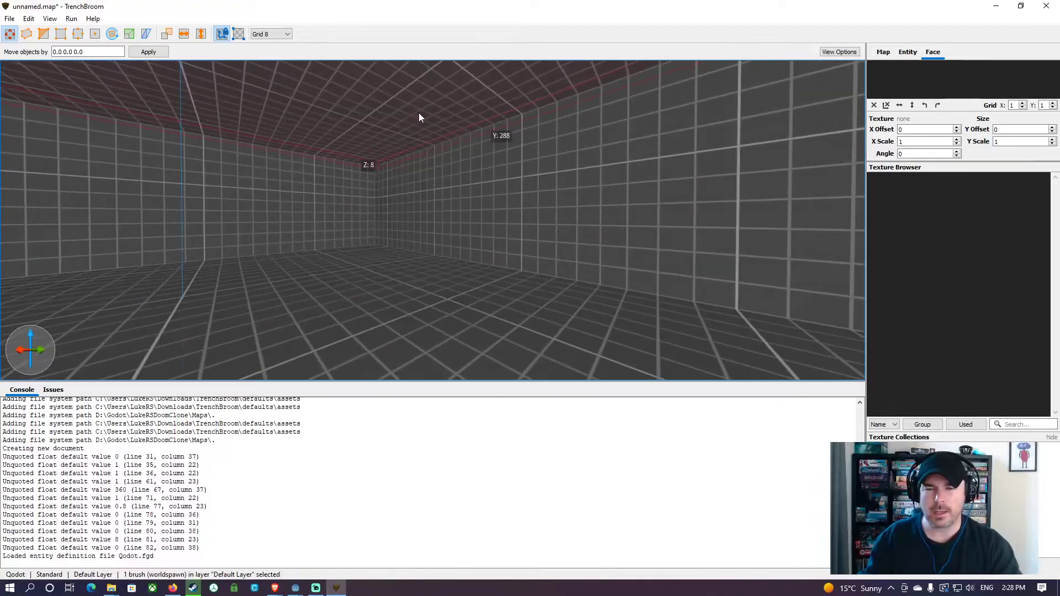
Step: Save the map as testlevel.map in the LukeRSDoomClone project's Maps folder on drive D, replacing the existing file
{"action": "left_click", "coordinate": [9, 18]}
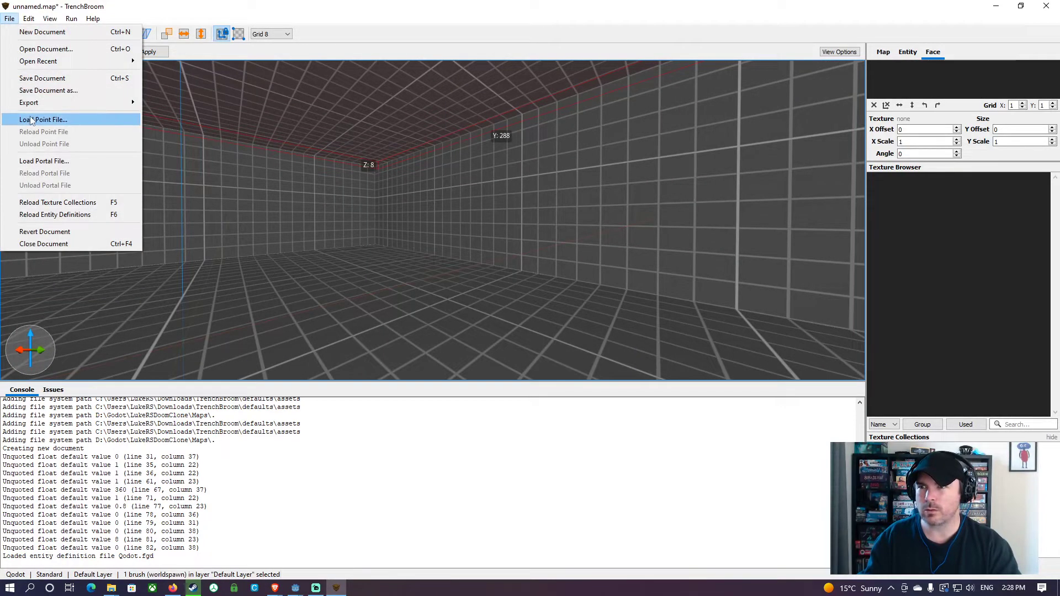
{"action": "left_click", "coordinate": [39, 80]}
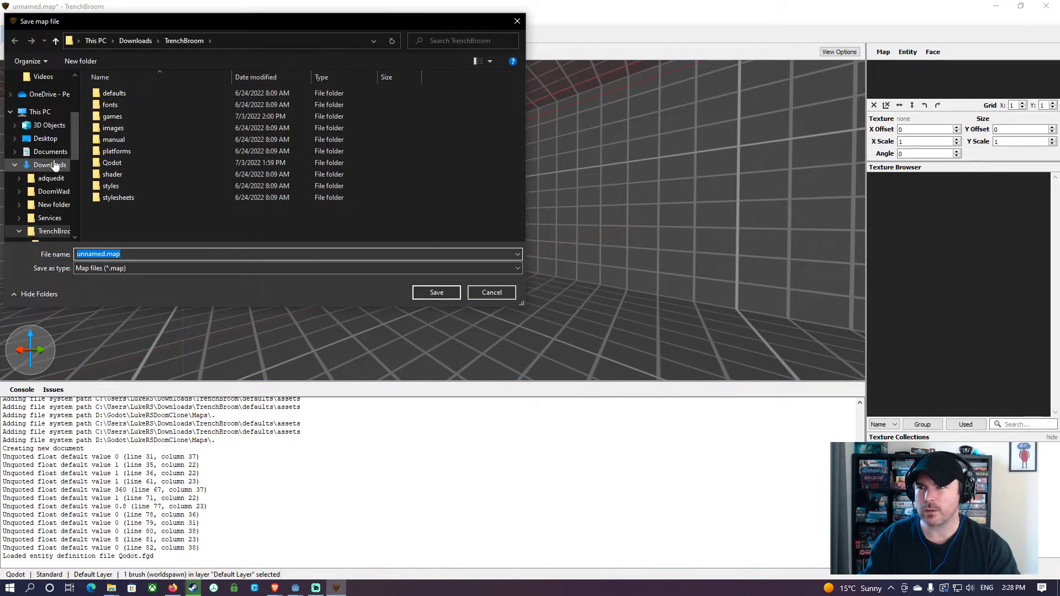
{"action": "left_click_drag", "start_coordinate": [75, 147], "coordinate": [75, 229]}
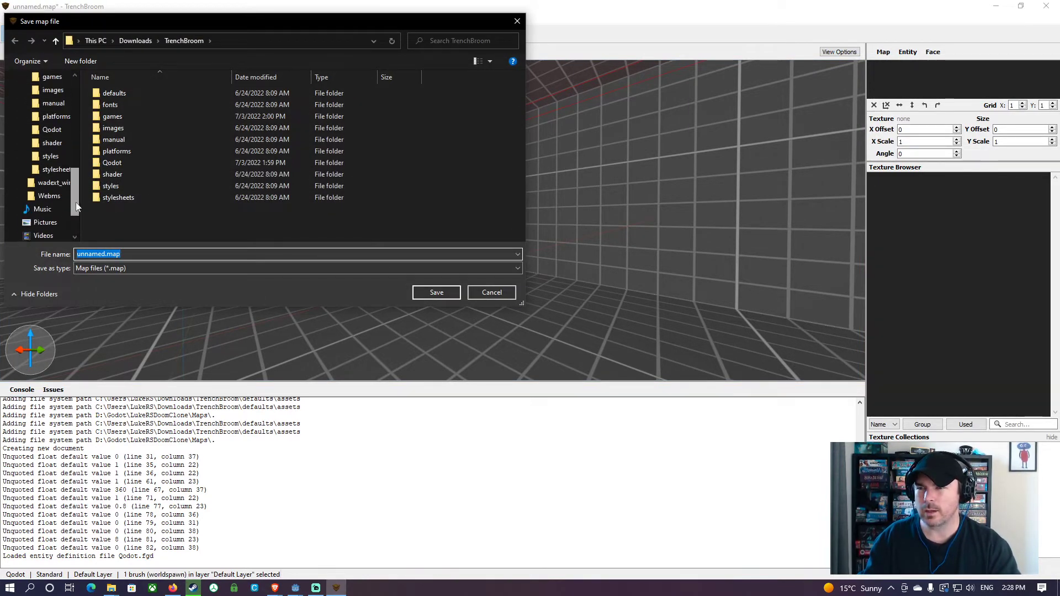
{"action": "left_click", "coordinate": [46, 209]}
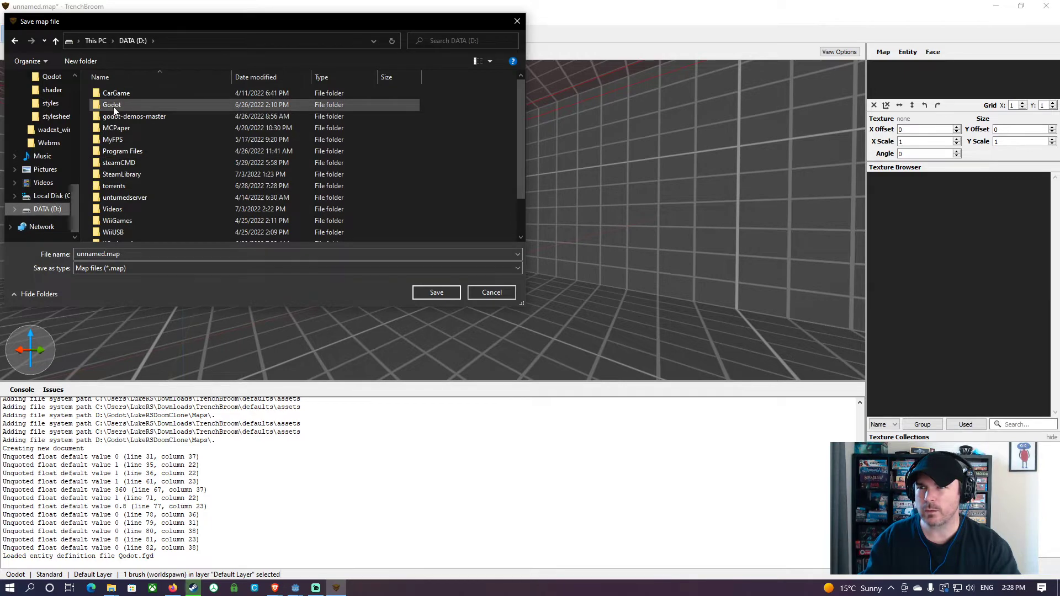
{"action": "double_click", "coordinate": [113, 107]}
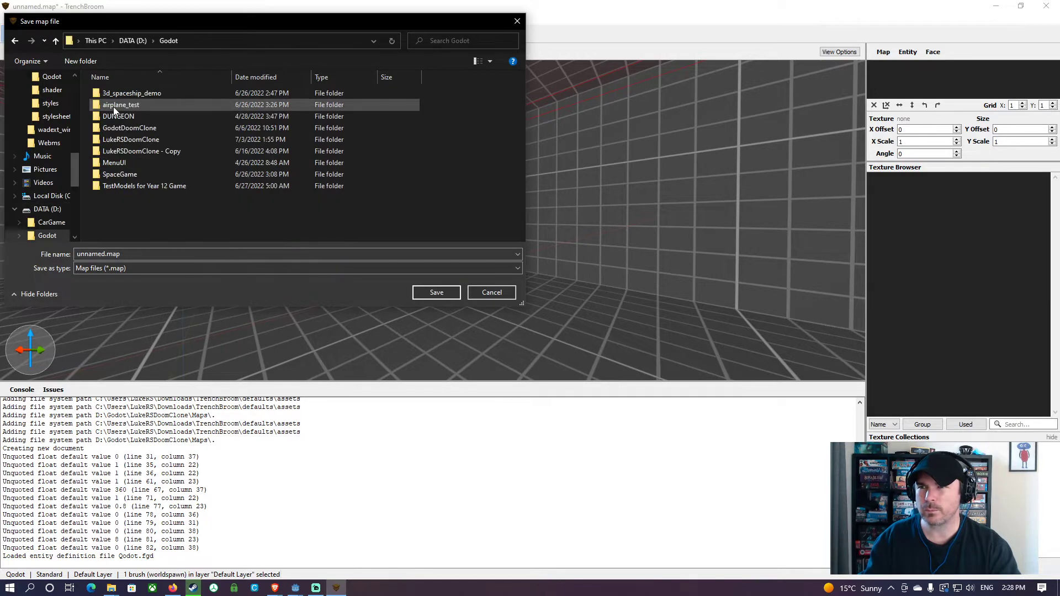
{"action": "double_click", "coordinate": [121, 140]}
{"action": "double_click", "coordinate": [111, 173]}
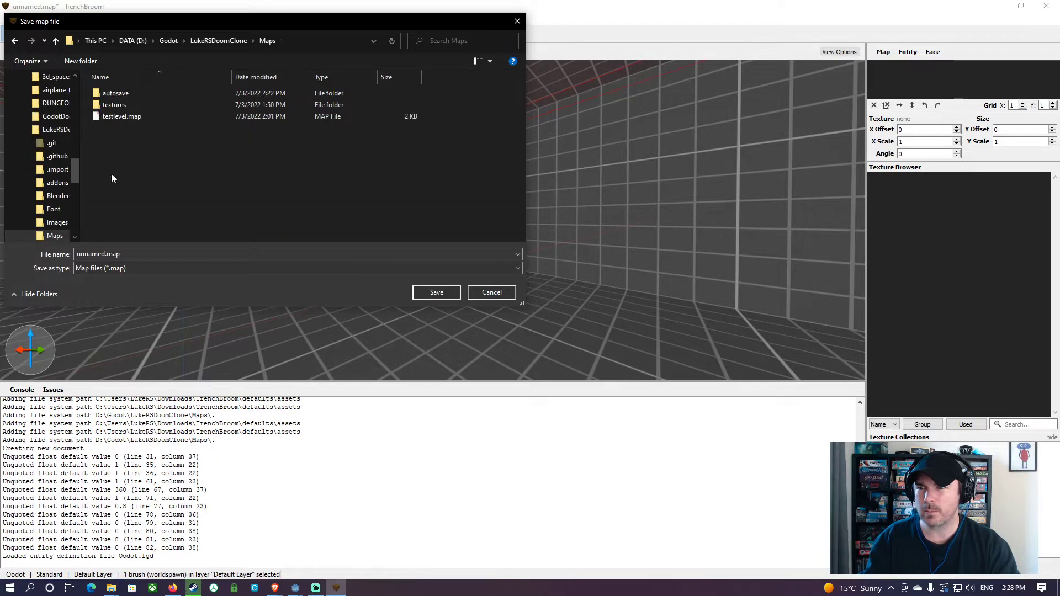
{"action": "left_click", "coordinate": [122, 116]}
{"action": "left_click", "coordinate": [430, 292]}
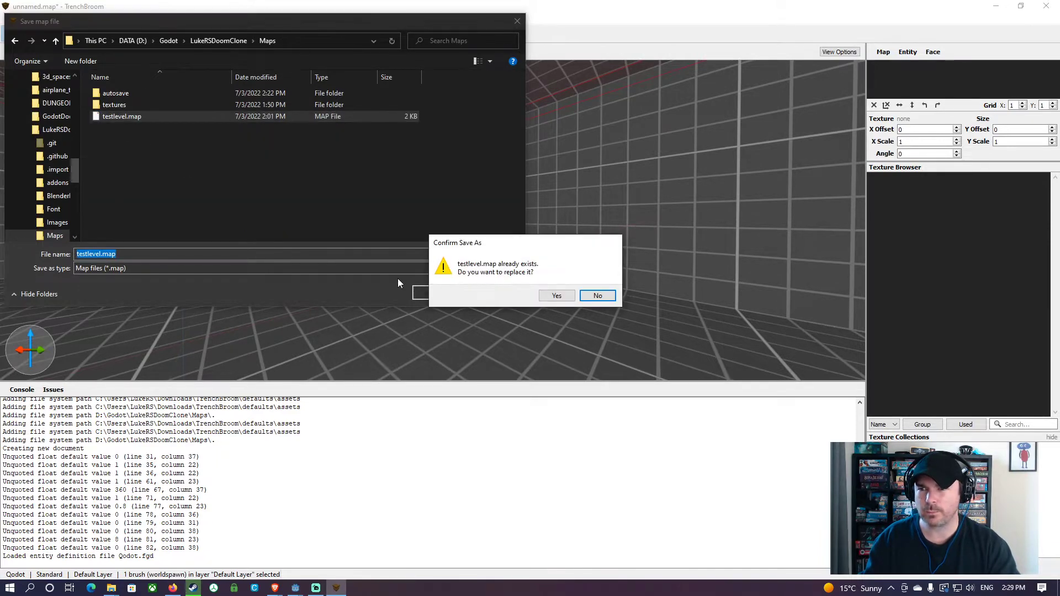
{"action": "left_click", "coordinate": [553, 297]}
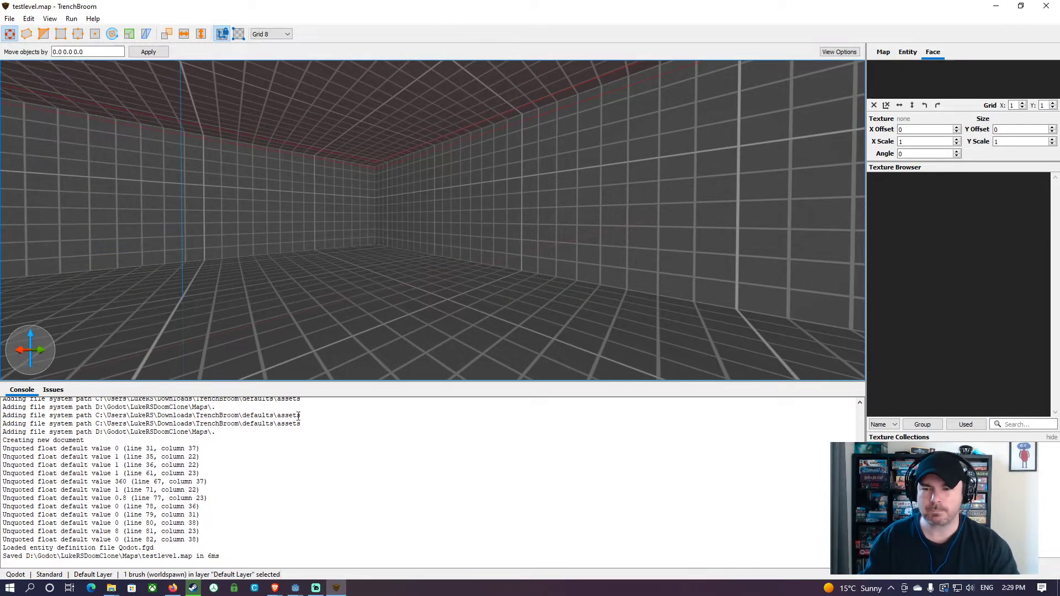
Step: Switch to Godot and close the unsaved scene without saving its changes
{"action": "mouse_move", "coordinate": [296, 588]}
{"action": "left_click", "coordinate": [342, 543]}
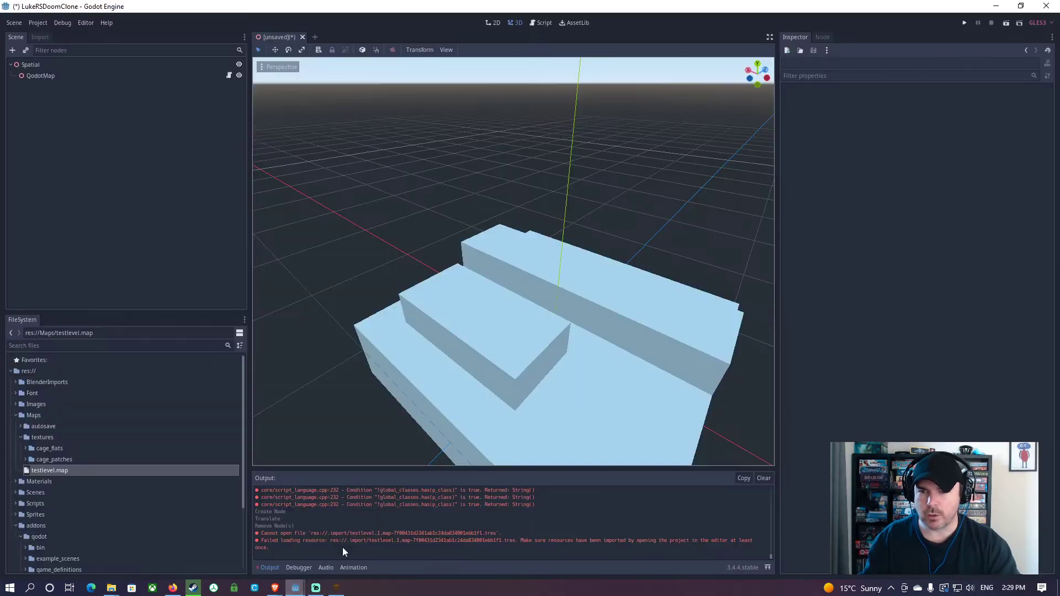
{"action": "left_click", "coordinate": [303, 37]}
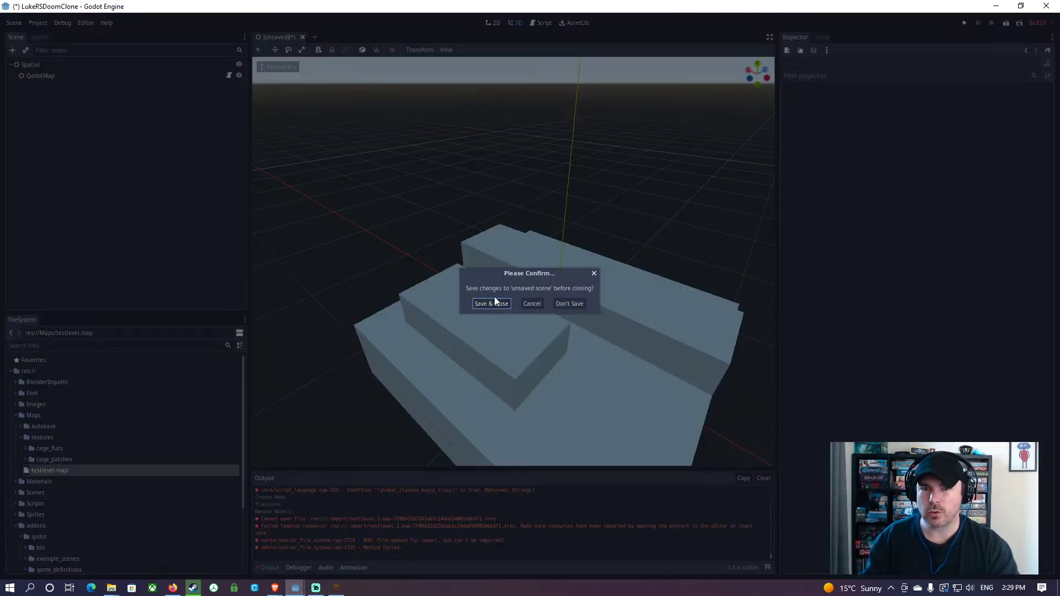
{"action": "left_click", "coordinate": [569, 304]}
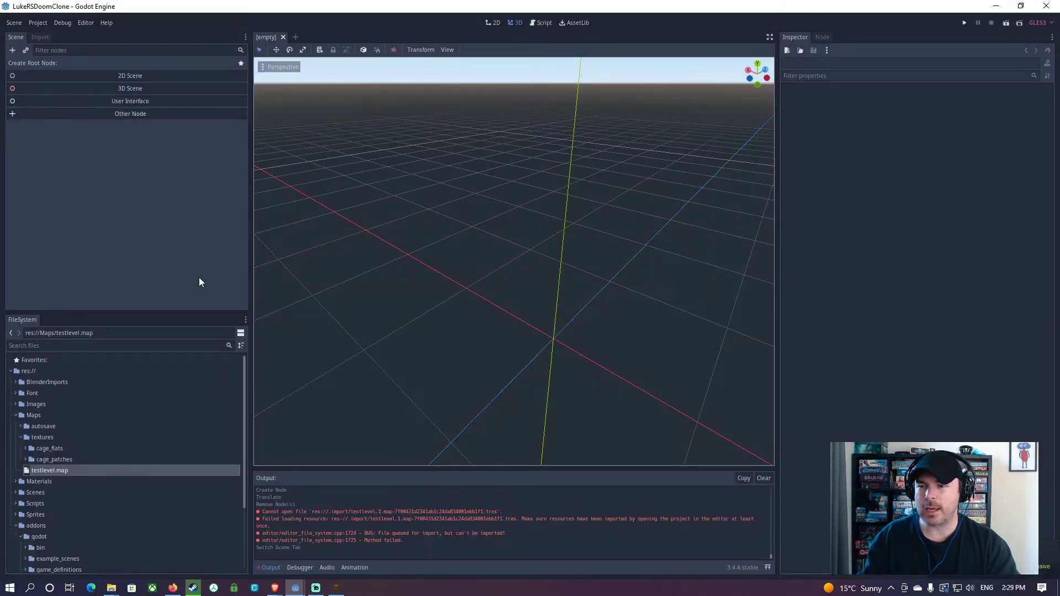
Step: Create a new scene with a 3D root node and add a QodotMap node under it
{"action": "left_click", "coordinate": [91, 87]}
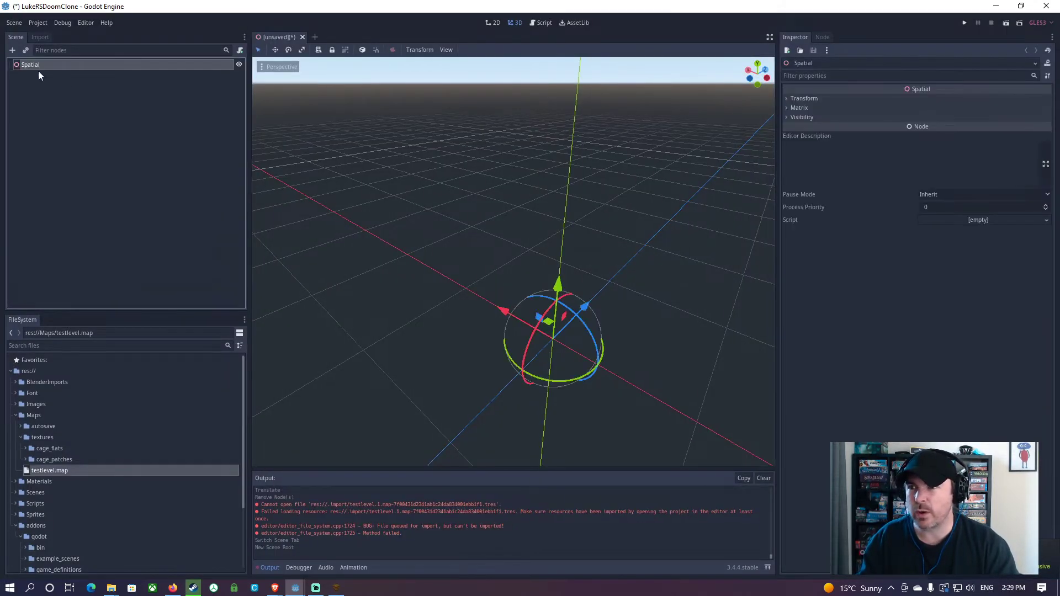
{"action": "left_click", "coordinate": [13, 51]}
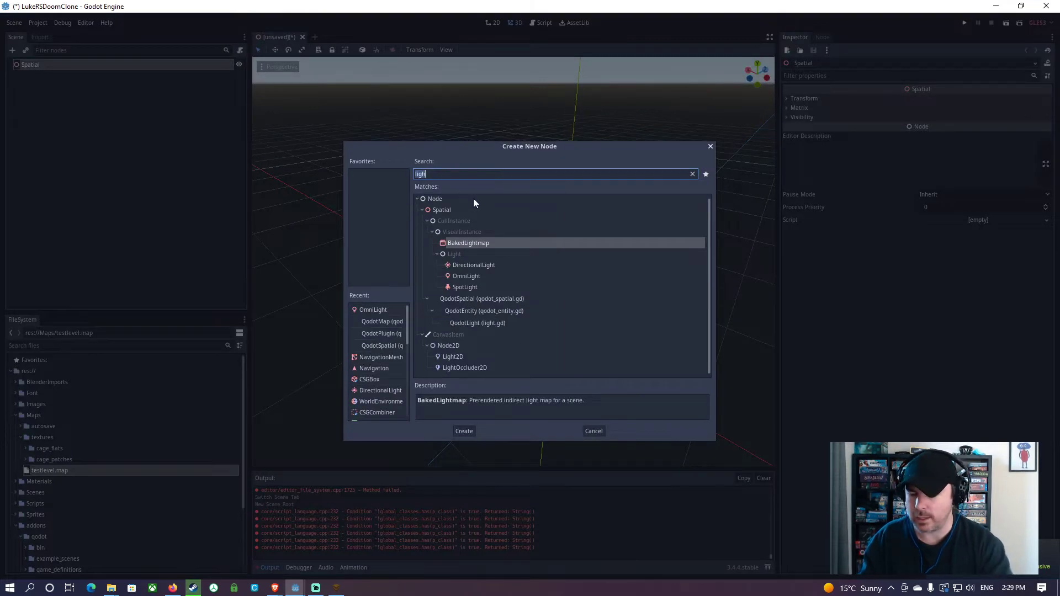
{"action": "type", "text": "QODOT"}
{"action": "double_click", "coordinate": [482, 260]}
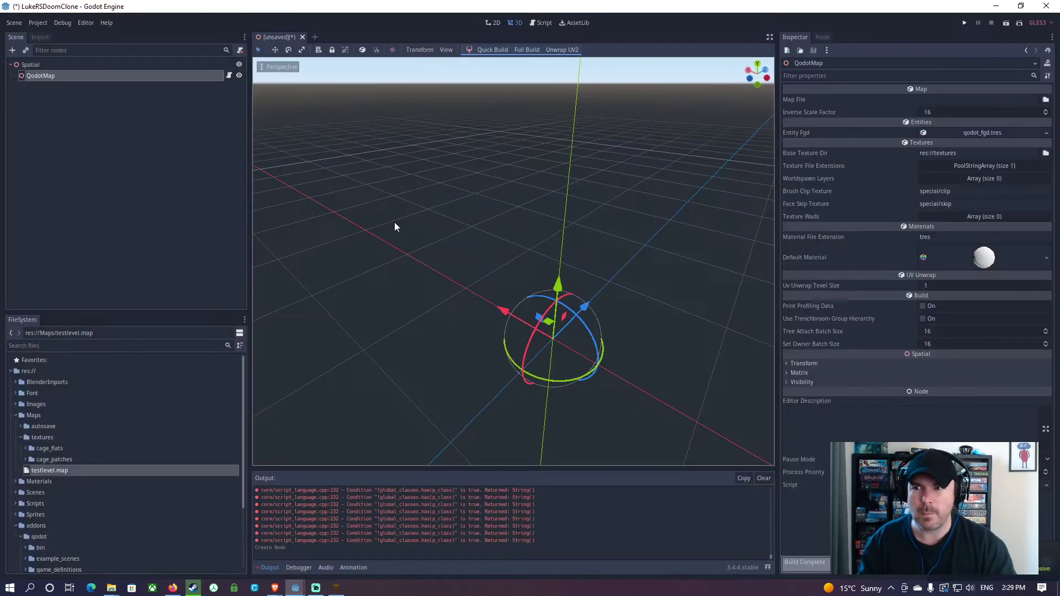
Step: Assign testlevel.map from the project's Maps folder as the QodotMap's map file and build the map
{"action": "left_click", "coordinate": [1045, 100]}
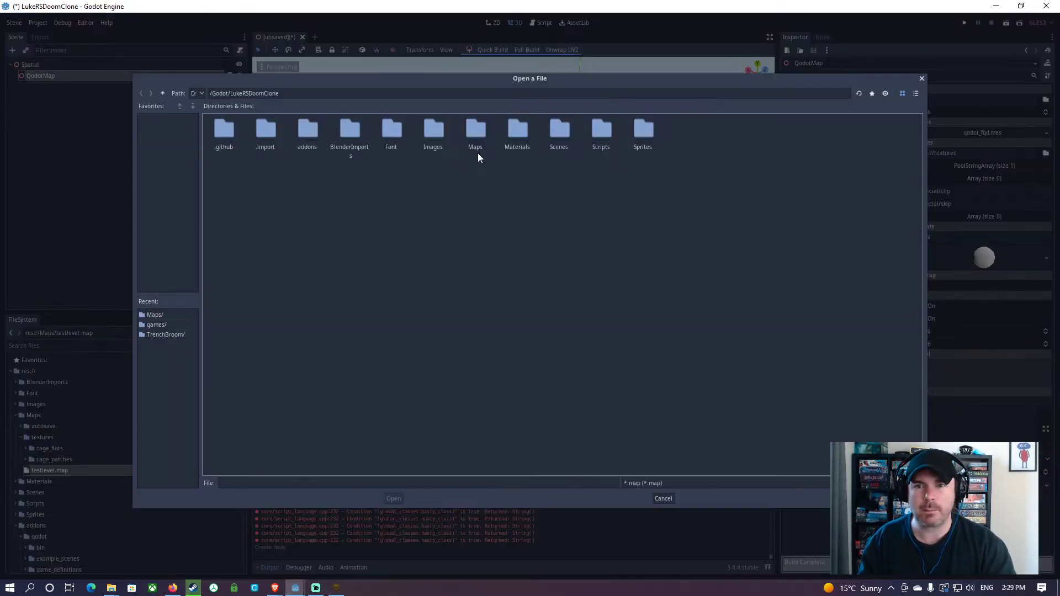
{"action": "double_click", "coordinate": [474, 131]}
{"action": "double_click", "coordinate": [305, 131]}
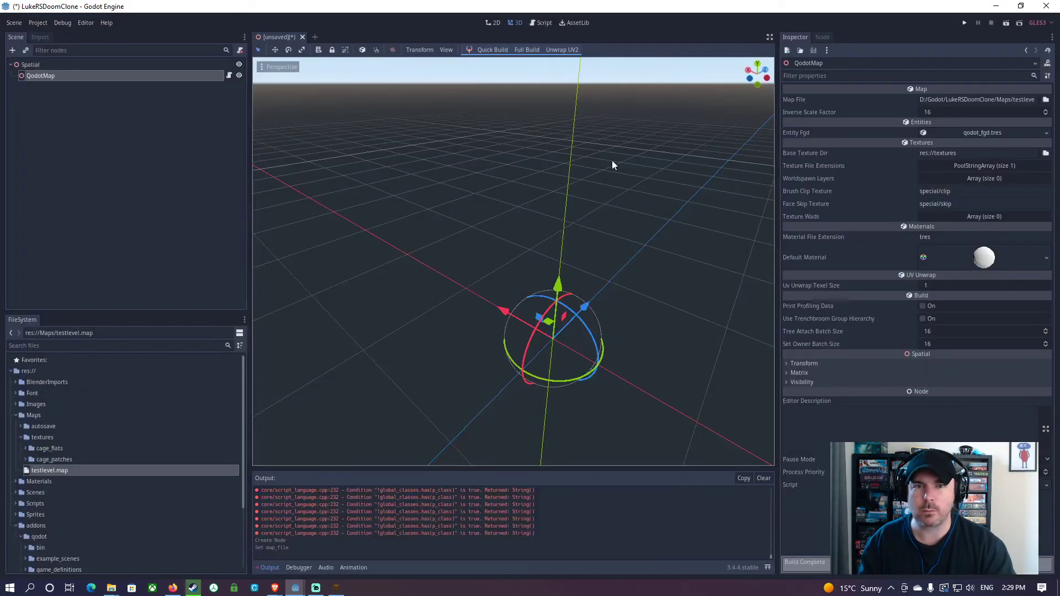
{"action": "left_click", "coordinate": [508, 50]}
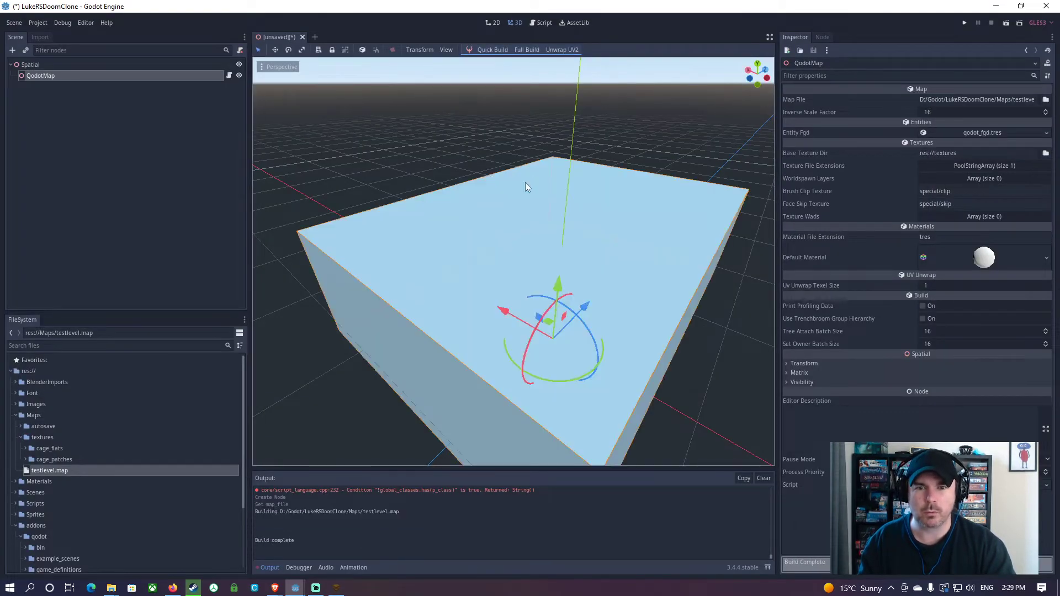
Step: Fly through the built room in the 3D viewport to examine its walls, floor and ceiling from inside
{"action": "right_click_drag", "start_coordinate": [525, 183], "coordinate": [489, 239]}
{"action": "key", "text": "w"}
{"action": "key", "text": "s"}
{"action": "key", "text": "s"}
{"action": "key", "text": "w"}
{"action": "key", "text": "s"}
{"action": "key", "text": "d"}
{"action": "key", "text": "w"}
{"action": "key", "text": "s"}
{"action": "key", "text": "w"}
{"action": "key", "text": "s"}
{"action": "key", "text": "s"}
{"action": "key", "text": "w"}
{"action": "key", "text": "s"}
{"action": "key", "text": "w"}
{"action": "key", "text": "s"}
{"action": "key", "text": "w"}
{"action": "key", "text": "s"}
{"action": "key", "text": "w"}
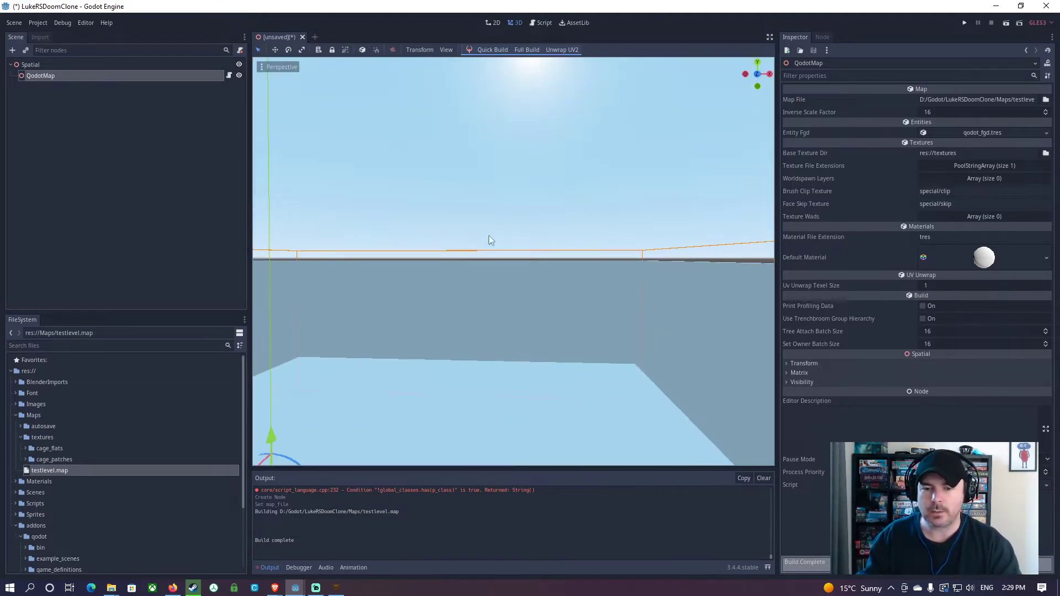
Step: Switch to TrenchBroom, try selecting a wall face and its brush from outside the room, and clear the selection
{"action": "left_click", "coordinate": [343, 587]}
{"action": "scroll", "coordinate": [436, 339], "scroll_direction": "down", "scroll_amount": 10}
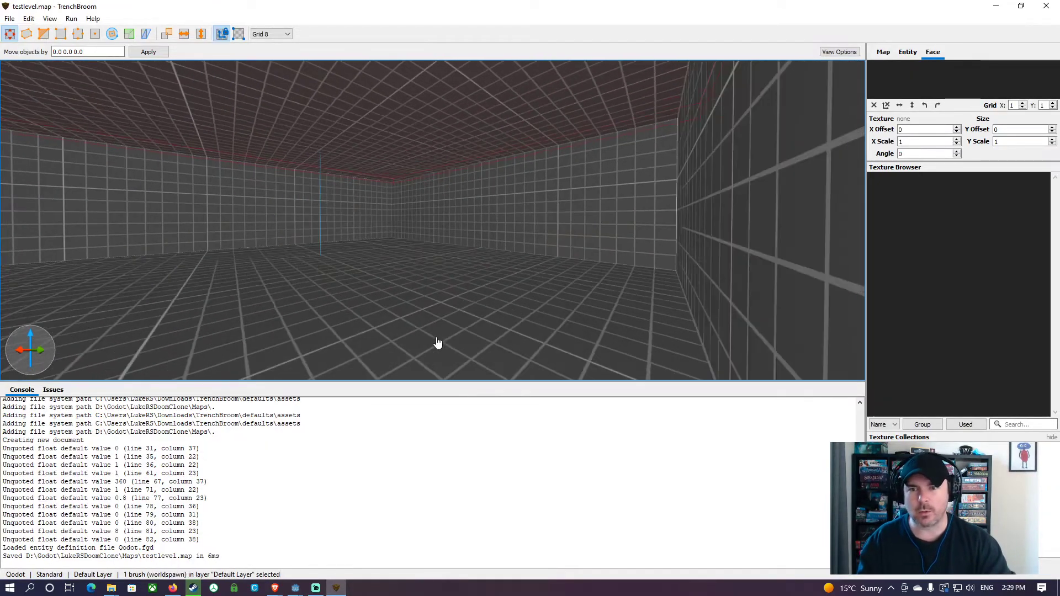
{"action": "scroll", "coordinate": [612, 266], "scroll_direction": "down", "scroll_amount": 5}
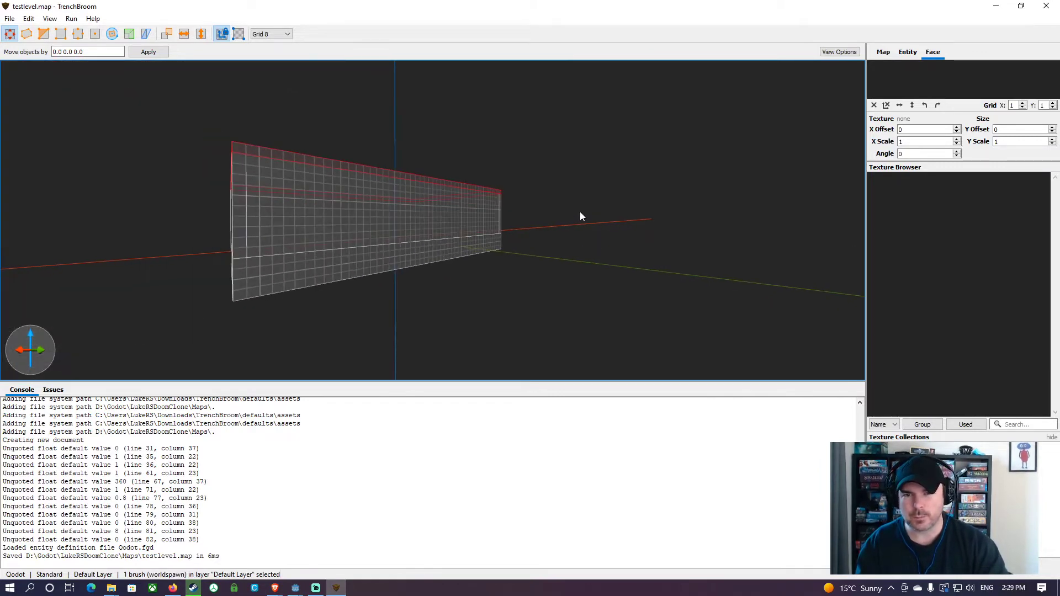
{"action": "right_click_drag", "start_coordinate": [579, 211], "coordinate": [584, 216]}
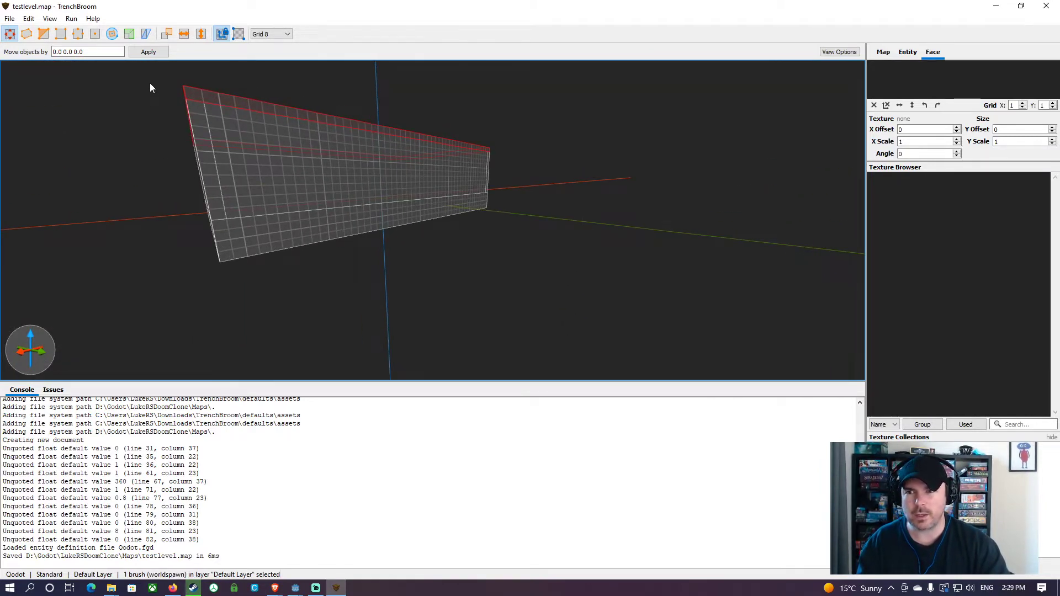
{"action": "left_click", "coordinate": [233, 170], "text": "shift"}
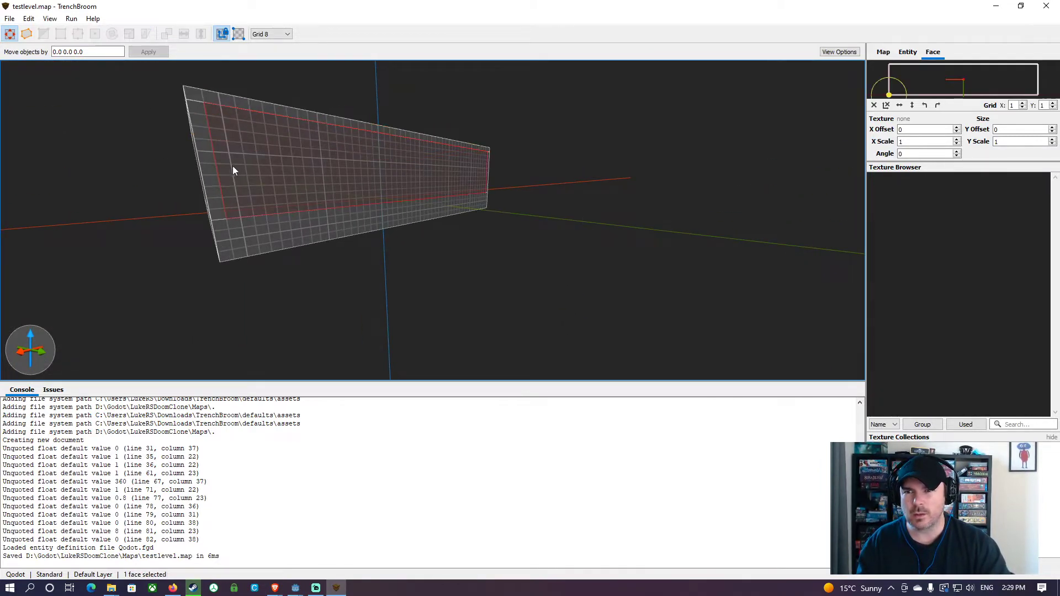
{"action": "left_click", "coordinate": [212, 190]}
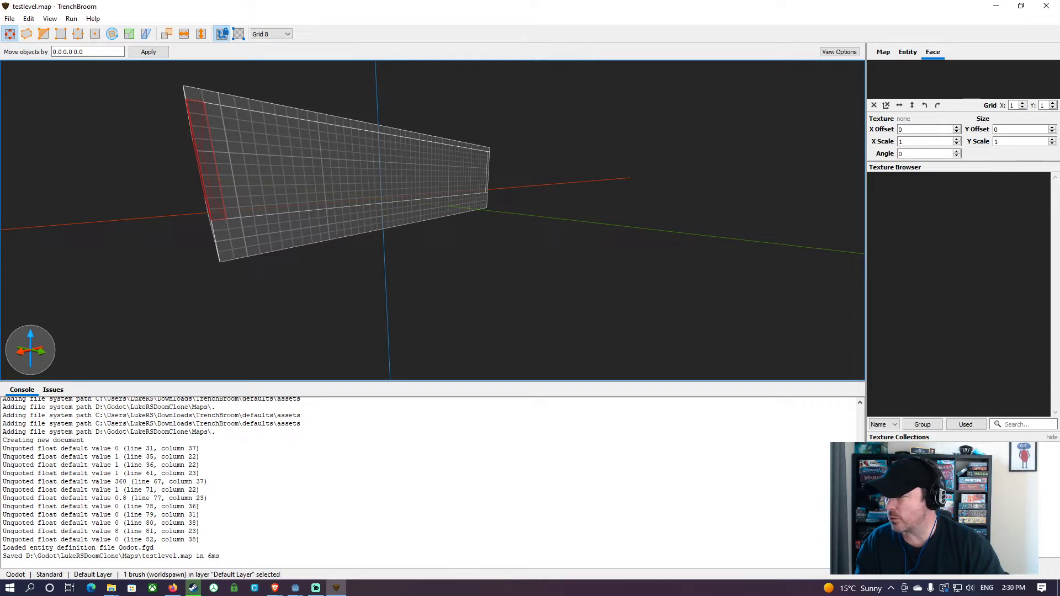
{"action": "left_click", "coordinate": [180, 279]}
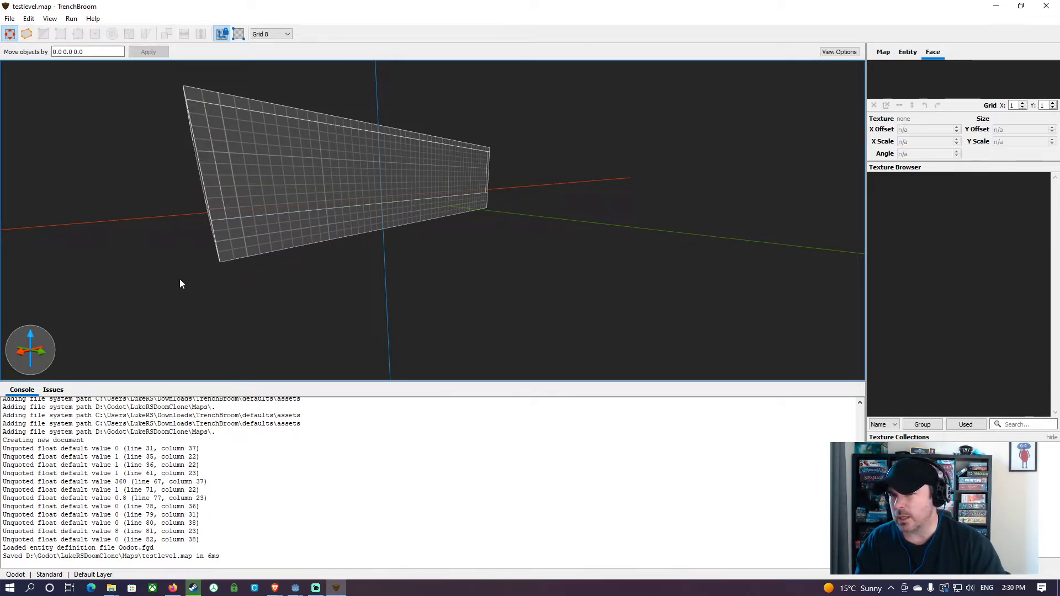
Step: Select the ceiling brush and add the adjacent end wall and the floor brush to the selection
{"action": "mouse_move", "coordinate": [369, 309]}
{"action": "right_mouse_down"}
{"action": "mouse_move", "coordinate": [332, 250]}
{"action": "mouse_move", "coordinate": [347, 304]}
{"action": "mouse_move", "coordinate": [395, 322]}
{"action": "right_mouse_up"}
{"action": "key", "text": "w"}
{"action": "key", "text": "a"}
{"action": "left_click", "coordinate": [405, 216], "text": "shift"}
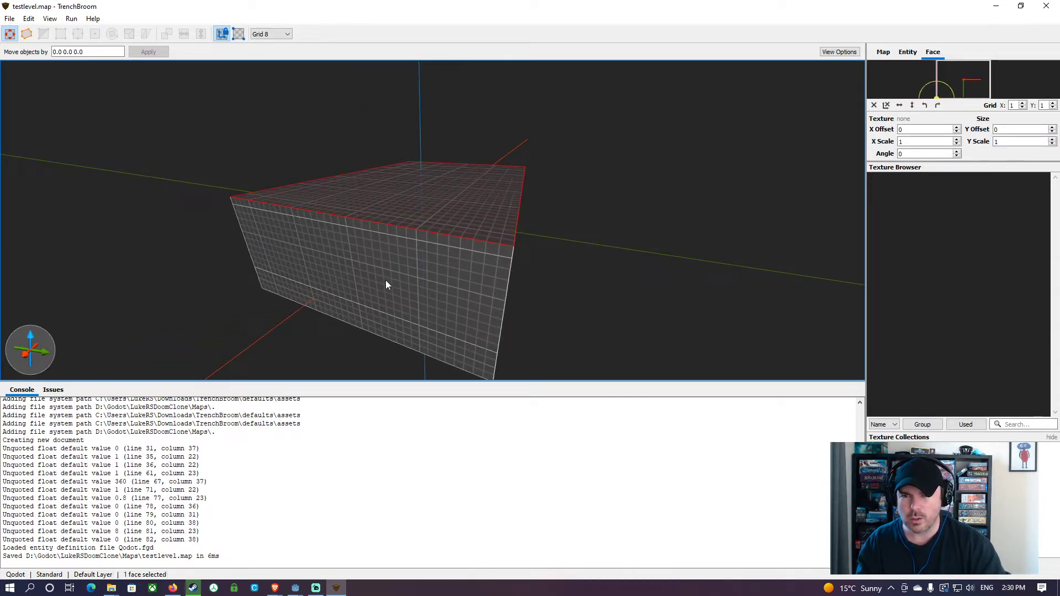
{"action": "left_click", "coordinate": [386, 280]}
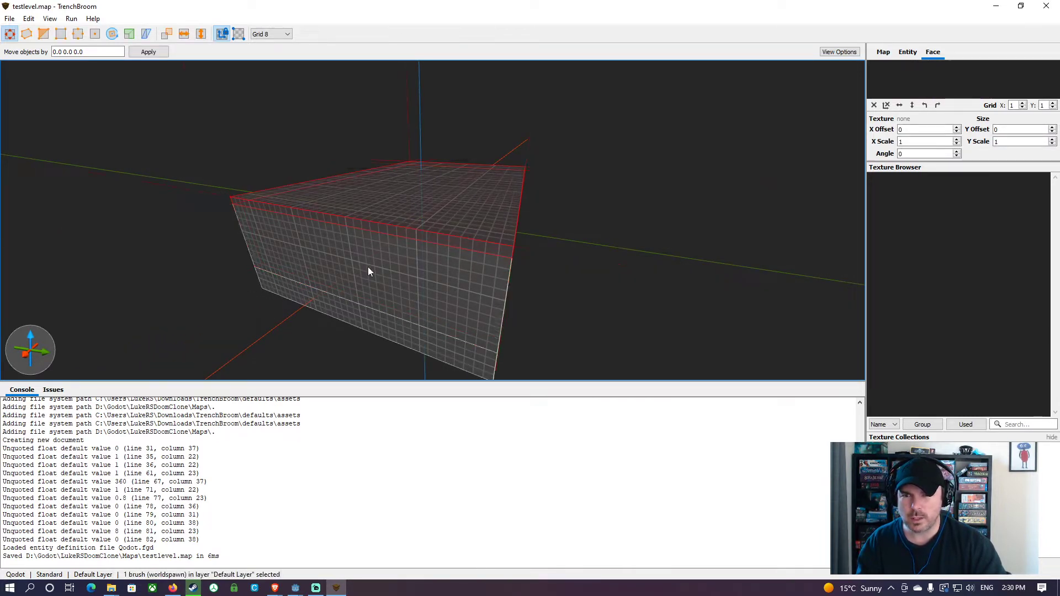
{"action": "left_click", "coordinate": [368, 267], "text": "ctrl"}
{"action": "left_click", "coordinate": [379, 326], "text": "ctrl"}
Step: Add the three remaining walls to the selection so all six brushes of the room are selected
{"action": "key", "text": "d"}
{"action": "right_click_drag", "start_coordinate": [583, 313], "coordinate": [530, 298]}
{"action": "left_click", "coordinate": [513, 292], "text": "ctrl"}
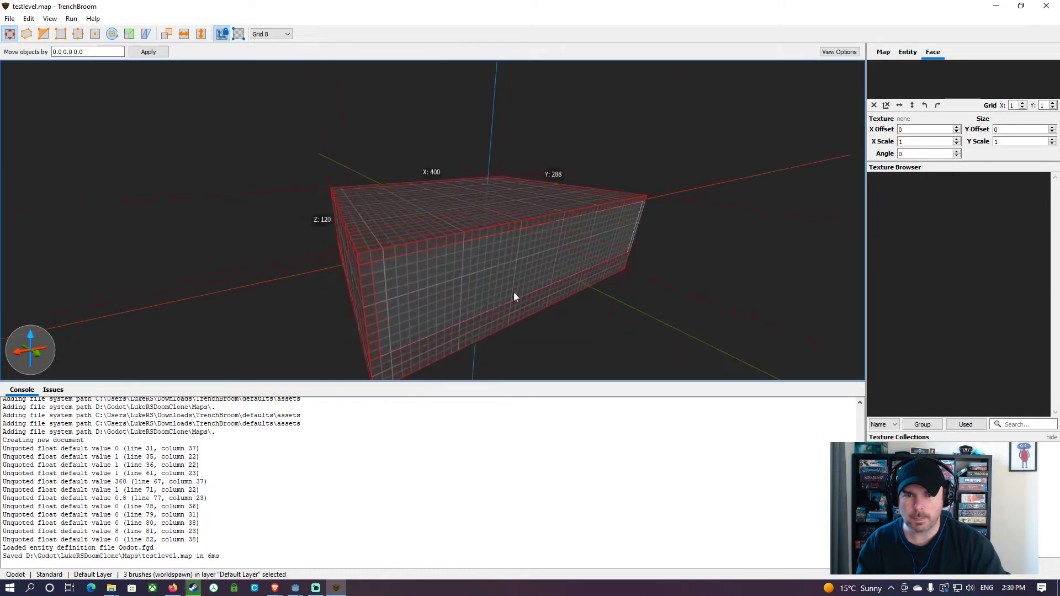
{"action": "key", "text": "d"}
{"action": "right_click_drag", "start_coordinate": [623, 296], "coordinate": [527, 302]}
{"action": "left_click", "coordinate": [527, 302], "text": "ctrl"}
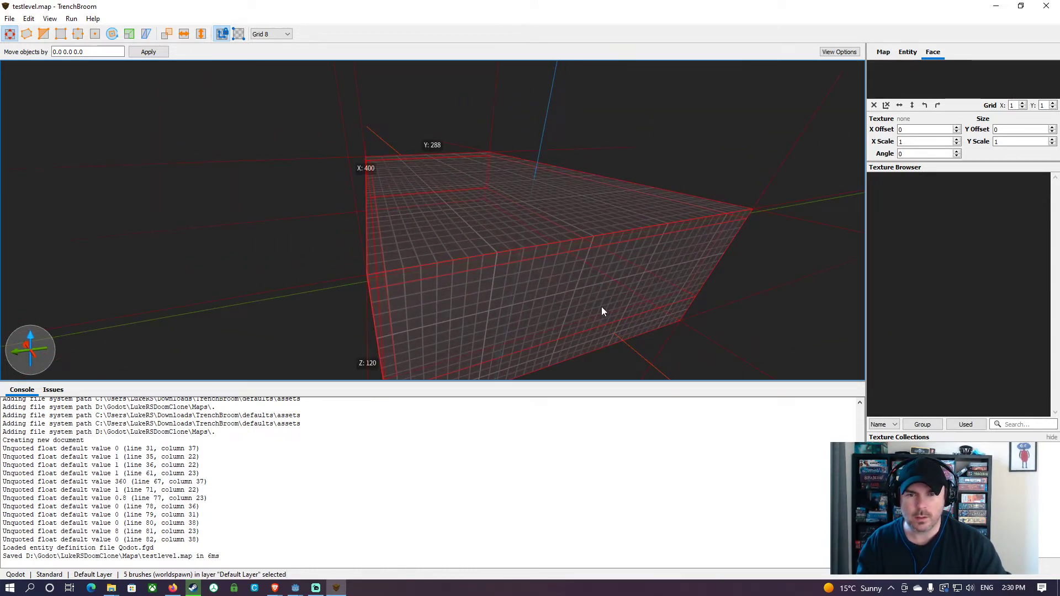
{"action": "key", "text": "d"}
{"action": "mouse_move", "coordinate": [601, 307]}
{"action": "right_mouse_down"}
{"action": "mouse_move", "coordinate": [546, 307]}
{"action": "mouse_move", "coordinate": [495, 286]}
{"action": "right_mouse_up"}
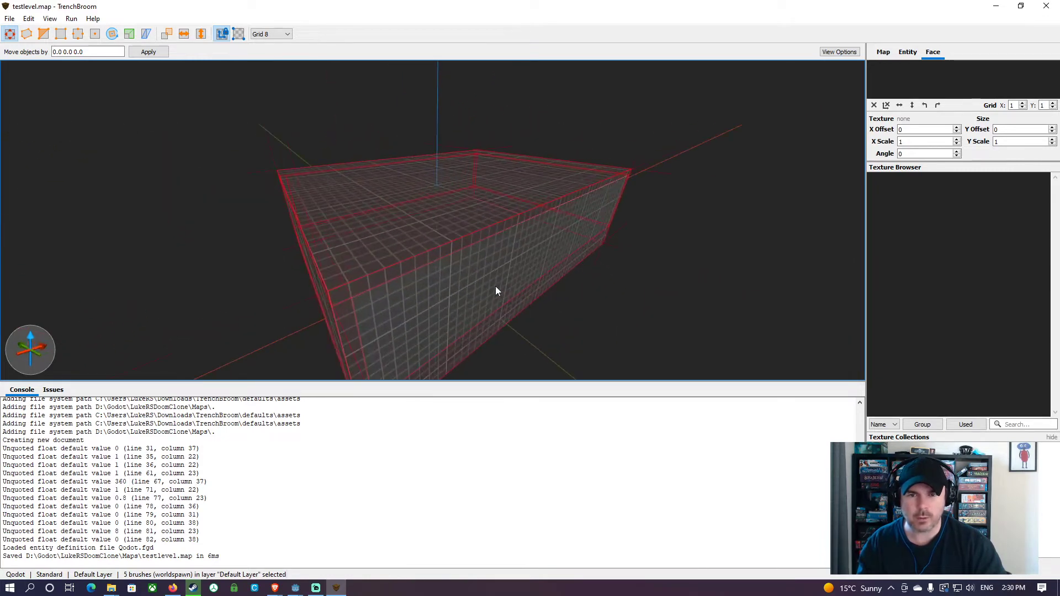
{"action": "left_click", "coordinate": [478, 293], "text": "ctrl"}
Step: Group the six selected room brushes under the name Room1
{"action": "right_click", "coordinate": [409, 270]}
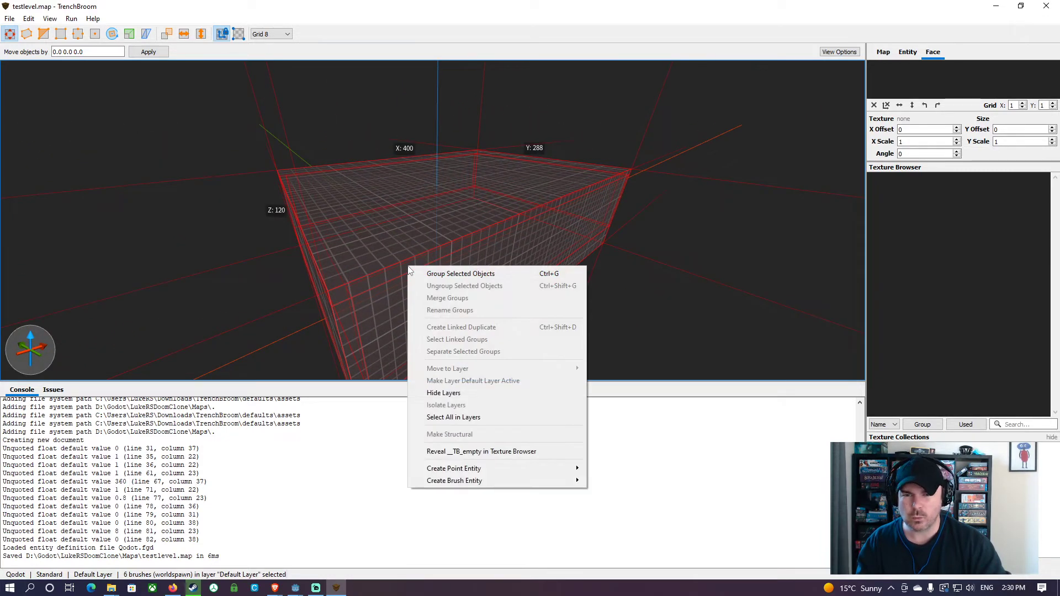
{"action": "mouse_move", "coordinate": [464, 484]}
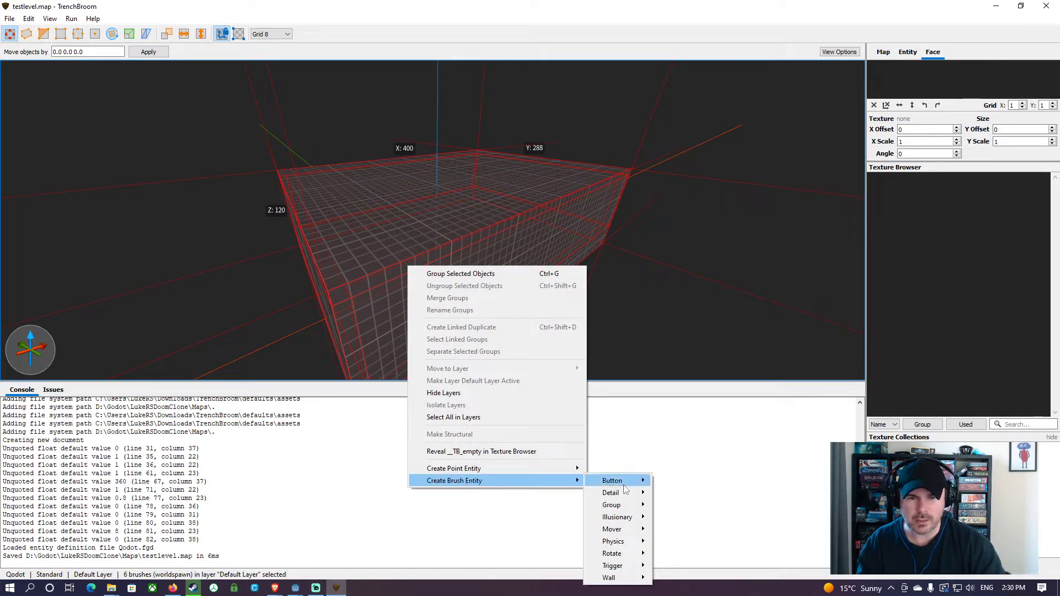
{"action": "left_click", "coordinate": [463, 275]}
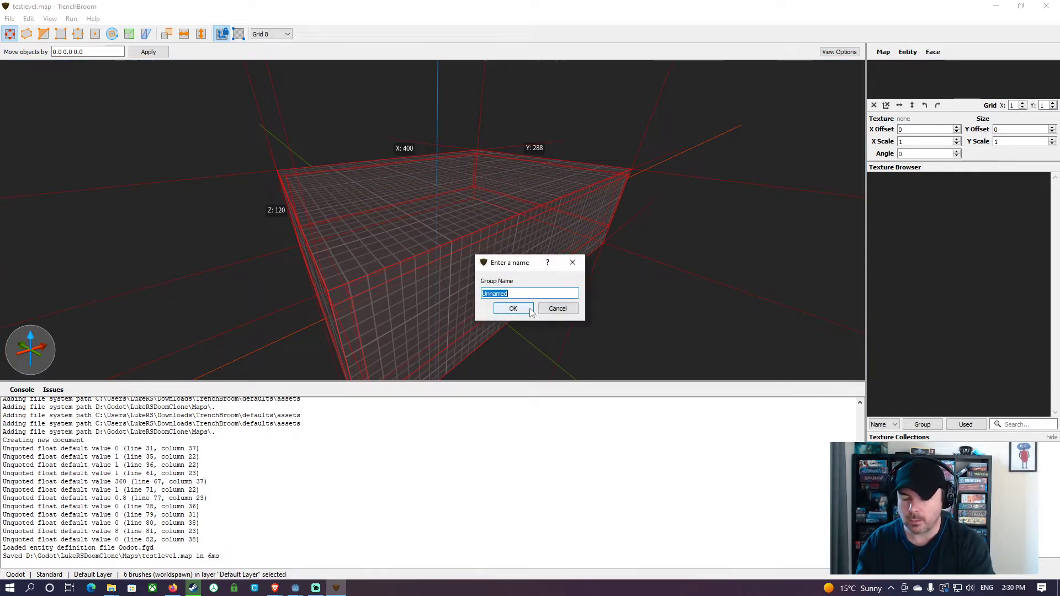
{"action": "type", "text": "rOOM1"}
{"action": "key", "text": "BackSpace"}
{"action": "type", "text": "Room1"}
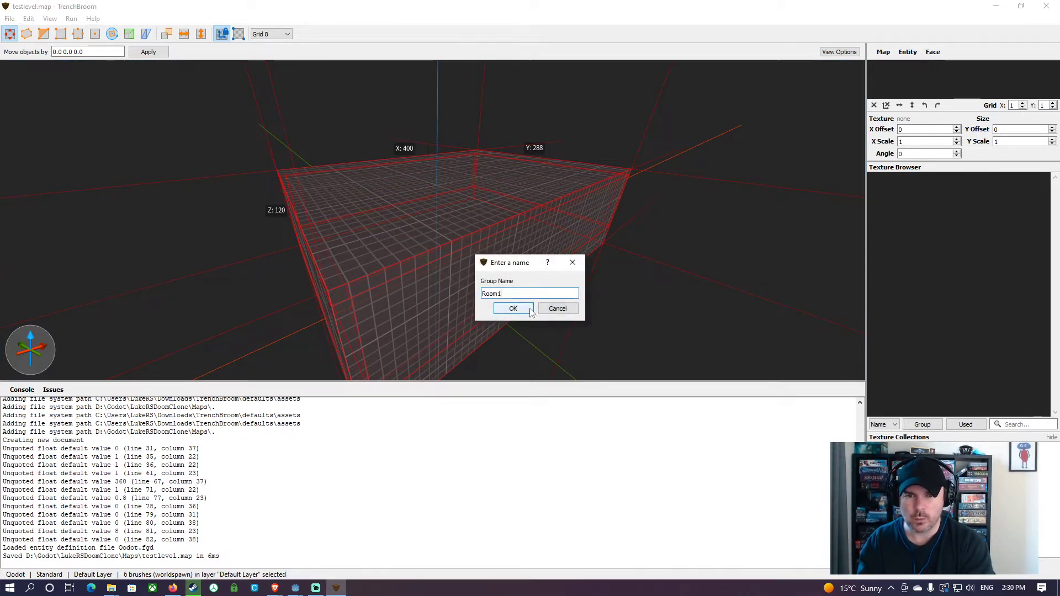
{"action": "left_click", "coordinate": [530, 310]}
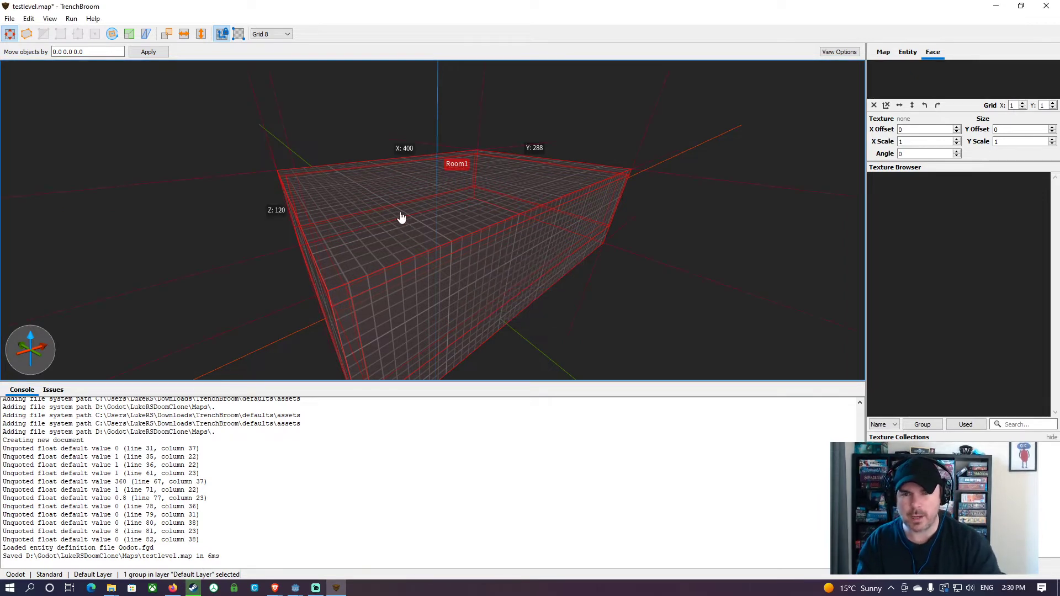
Step: Duplicate the Room1 group and place the copies beside the original in a two-by-two layout with gaps between rooms
{"action": "scroll", "coordinate": [409, 219], "scroll_direction": "down", "scroll_amount": 6}
{"action": "right_click_drag", "start_coordinate": [472, 226], "coordinate": [459, 225]}
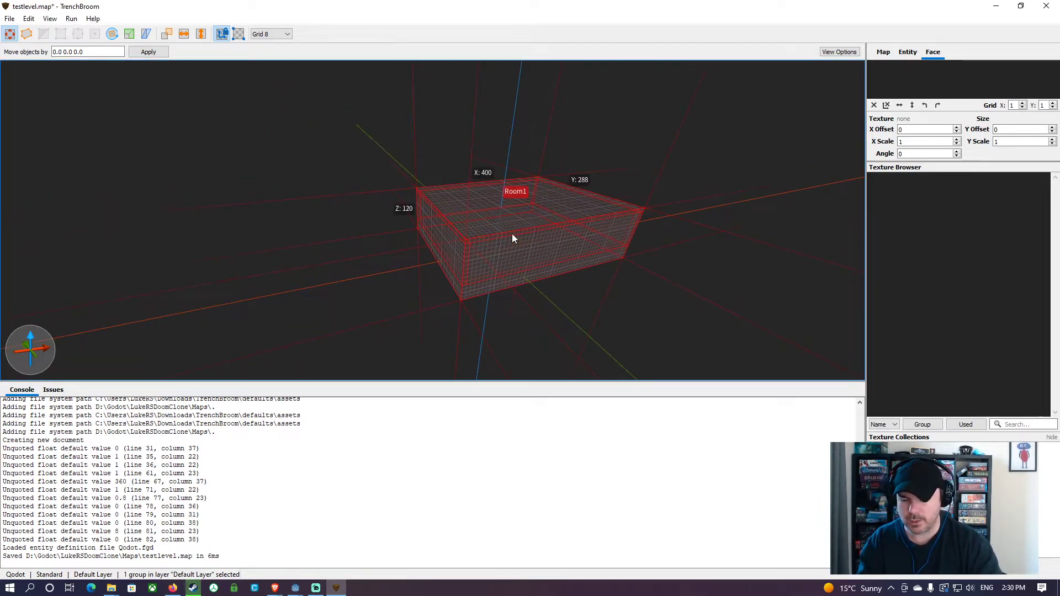
{"action": "left_click_drag", "start_coordinate": [477, 247], "coordinate": [0, 338], "text": "ctrl"}
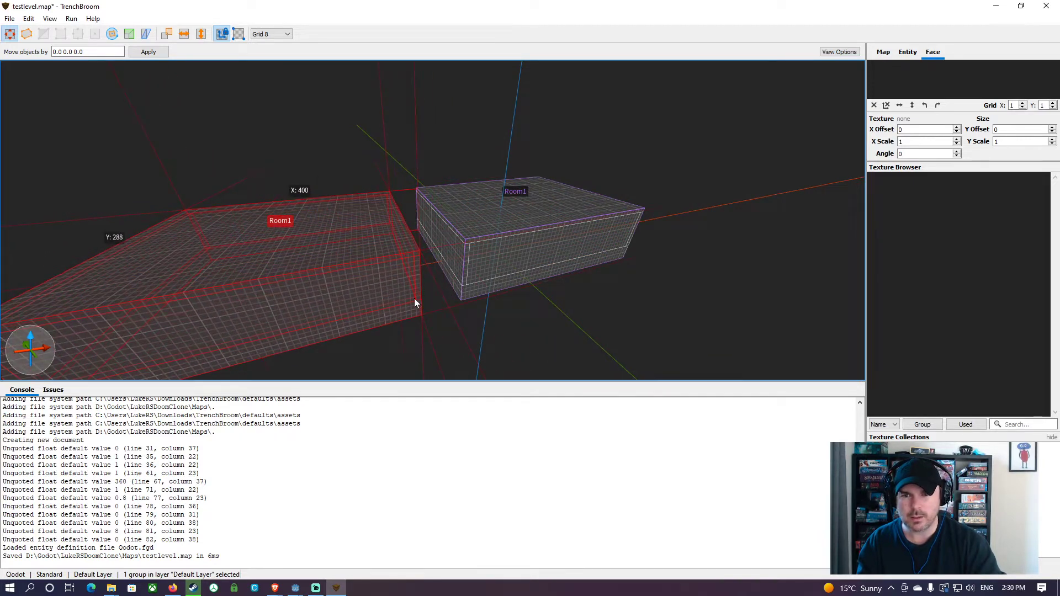
{"action": "left_click_drag", "start_coordinate": [414, 298], "coordinate": [495, 167], "text": "ctrl"}
{"action": "left_click", "coordinate": [402, 269]}
{"action": "key", "text": "d"}
{"action": "right_click_drag", "start_coordinate": [469, 320], "coordinate": [306, 366]}
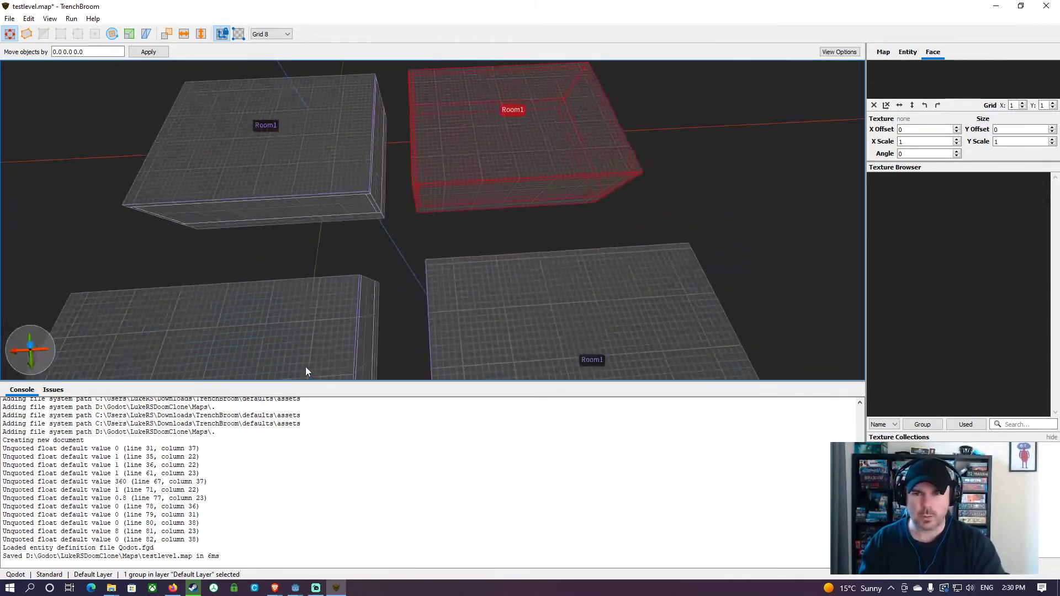
Step: Nudge three of the Room1 groups to even out the gaps in the two-by-two layout, and clear the selection
{"action": "left_click_drag", "start_coordinate": [440, 191], "coordinate": [415, 199]}
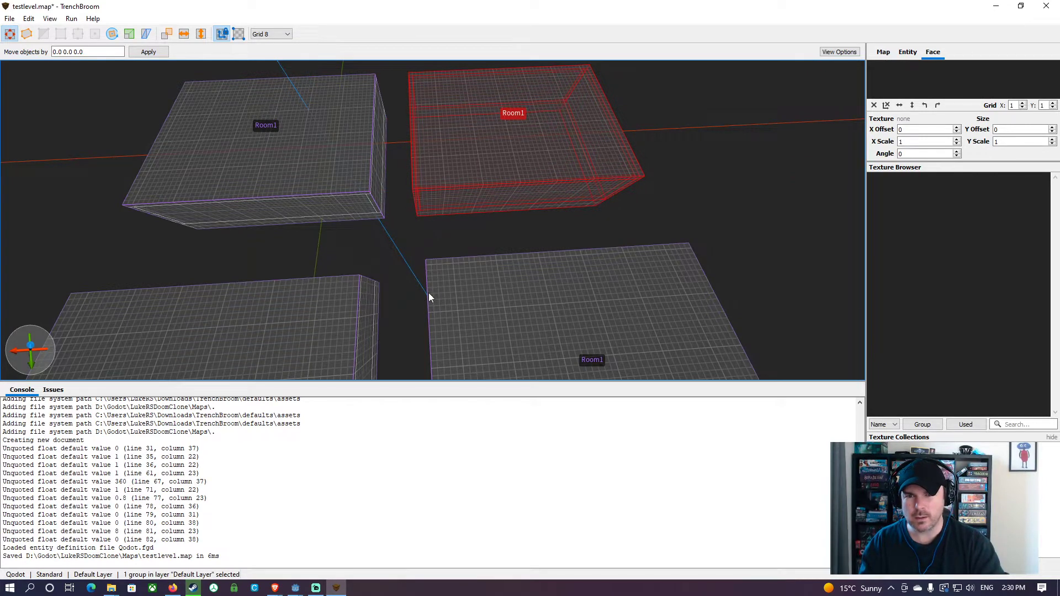
{"action": "mouse_move", "coordinate": [428, 292]}
{"action": "left_mouse_down"}
{"action": "mouse_move", "coordinate": [442, 300]}
{"action": "mouse_move", "coordinate": [433, 300]}
{"action": "left_mouse_up"}
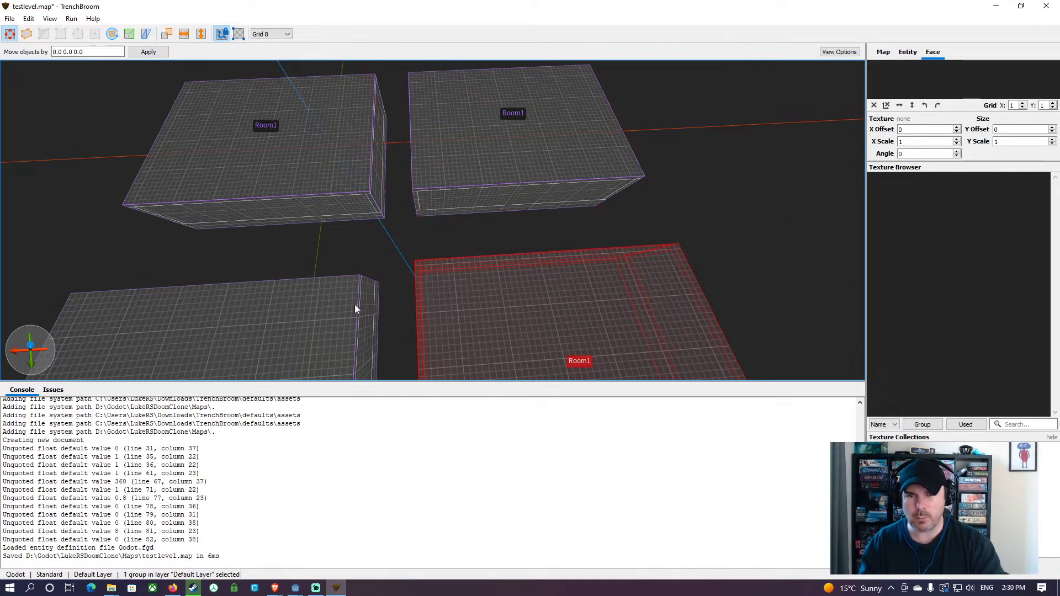
{"action": "left_click_drag", "start_coordinate": [349, 303], "coordinate": [332, 290]}
{"action": "left_click", "coordinate": [448, 179]}
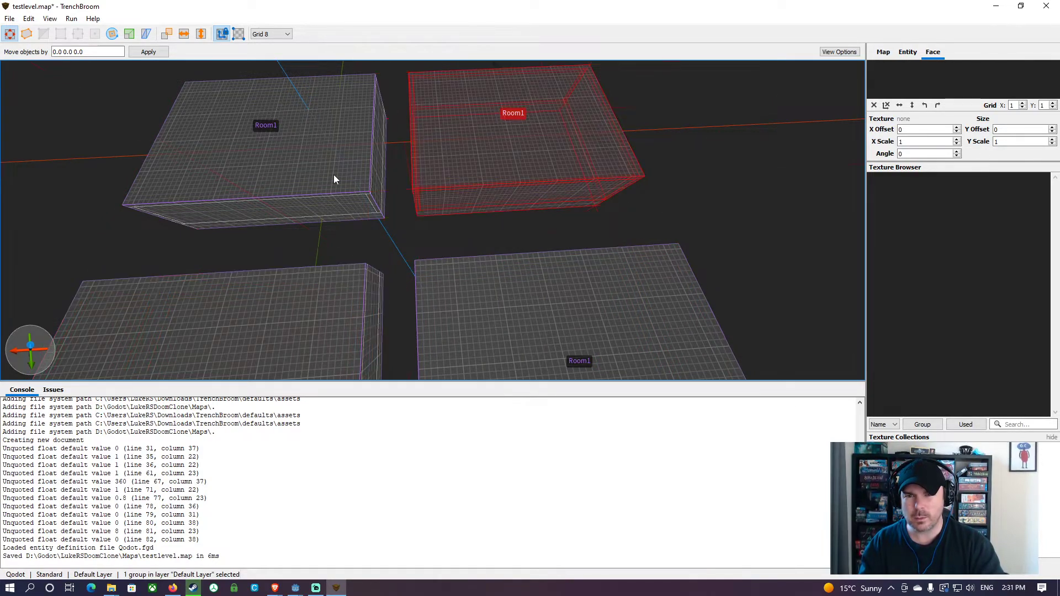
{"action": "left_click", "coordinate": [333, 176]}
{"action": "left_click", "coordinate": [439, 245]}
Step: Enter the selected Room1 room and ungroup it so its walls can be edited individually
{"action": "right_click_drag", "start_coordinate": [439, 245], "coordinate": [383, 193]}
{"action": "key", "text": "w"}
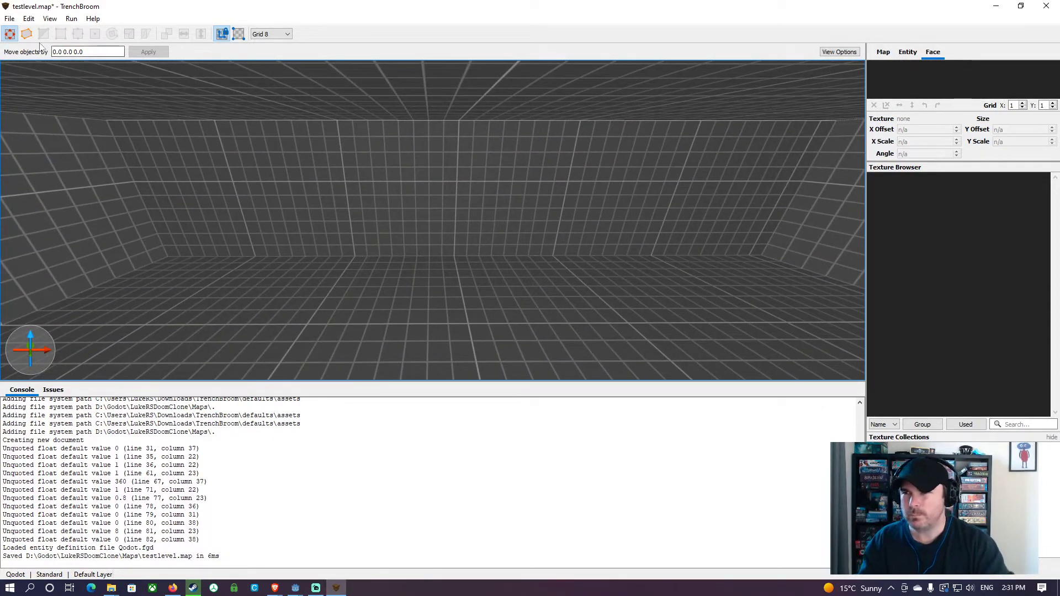
{"action": "left_click", "coordinate": [319, 174]}
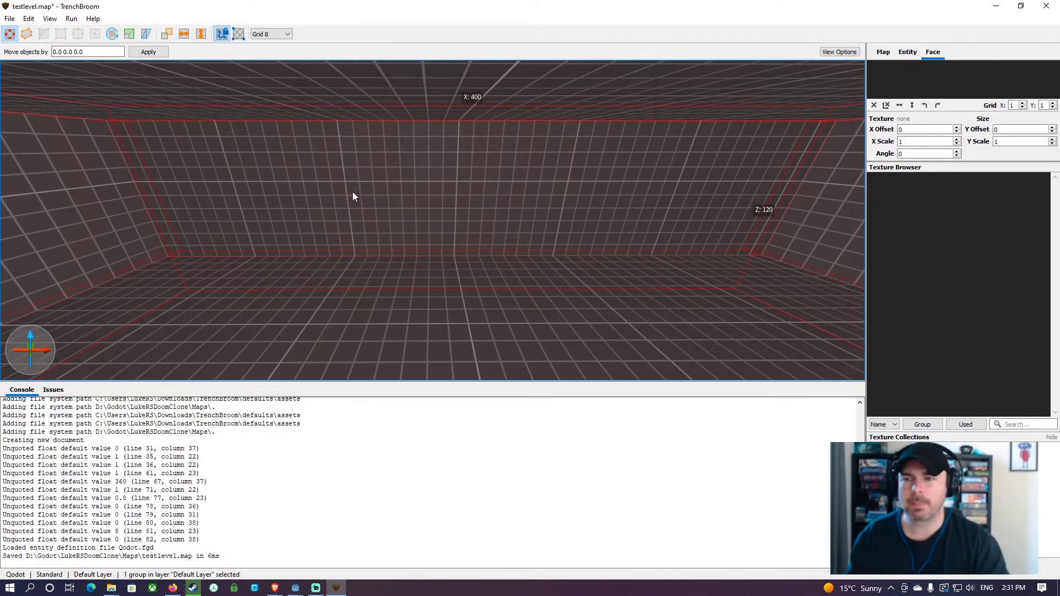
{"action": "right_click", "coordinate": [356, 177]}
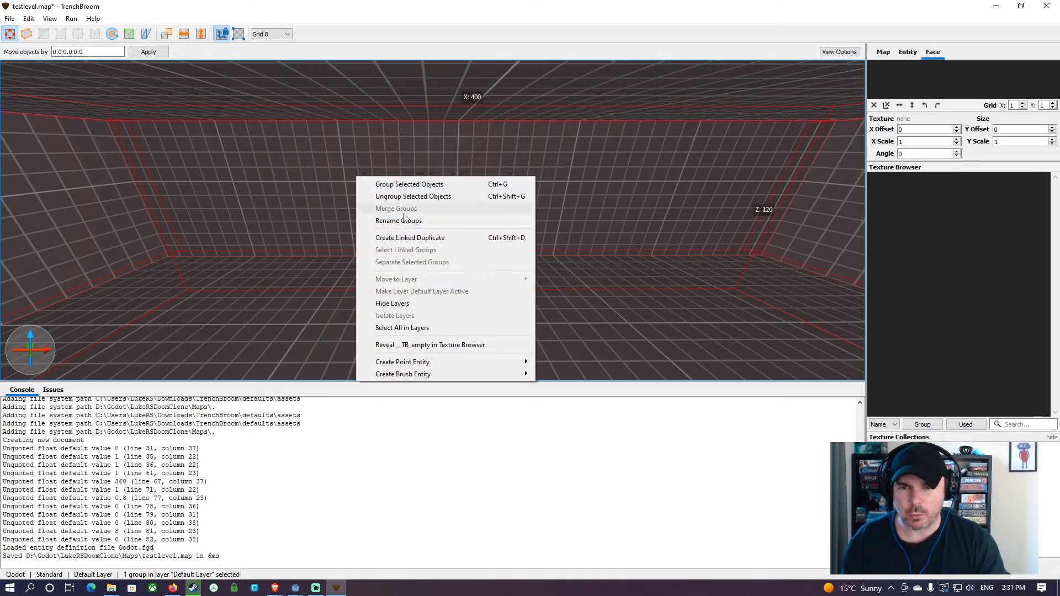
{"action": "left_click", "coordinate": [411, 196]}
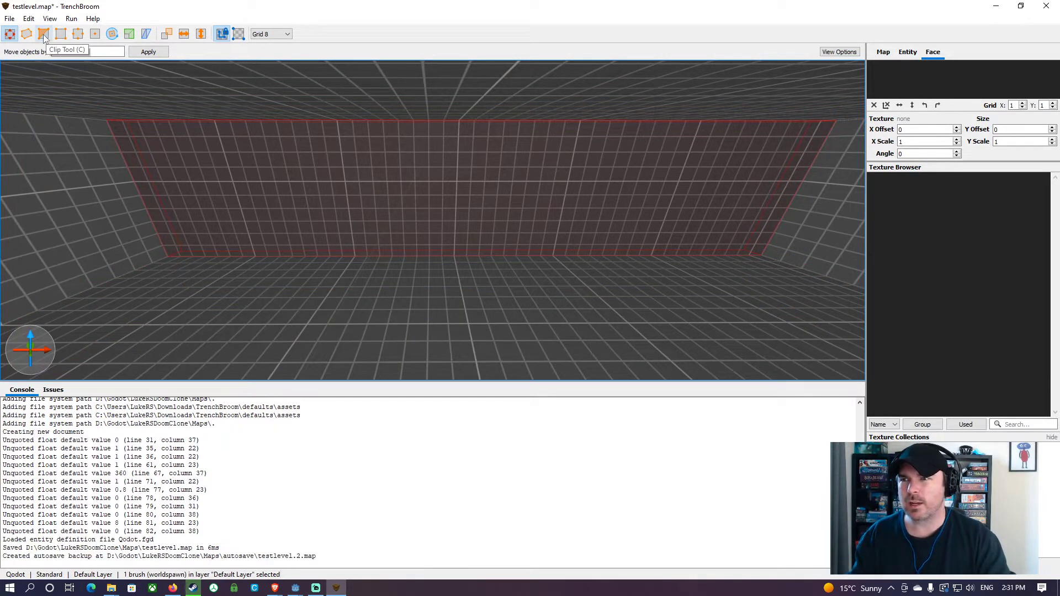
{"action": "key", "text": "c"}
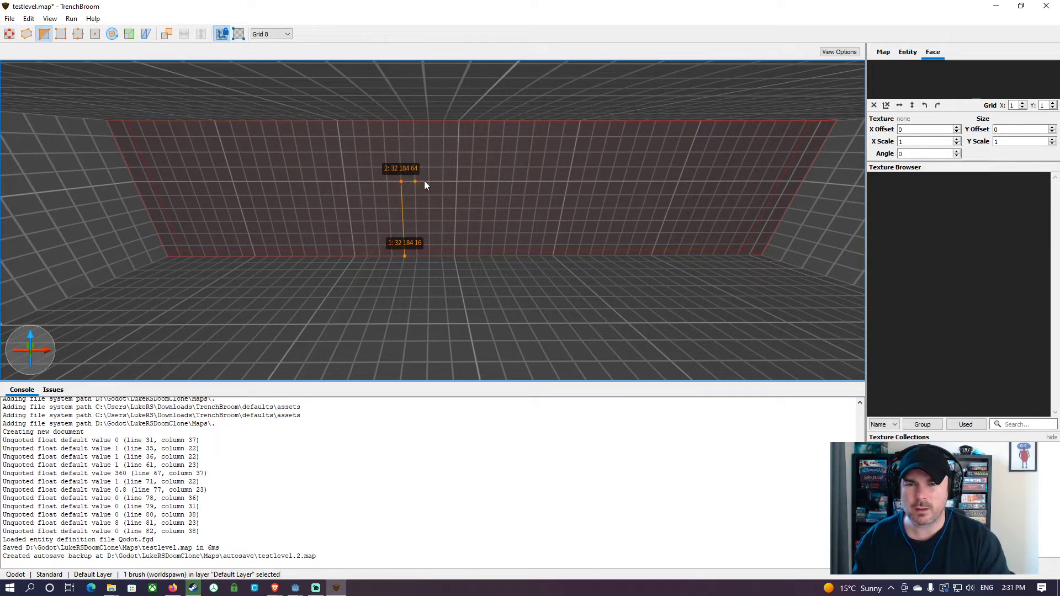
{"action": "left_click", "coordinate": [456, 181]}
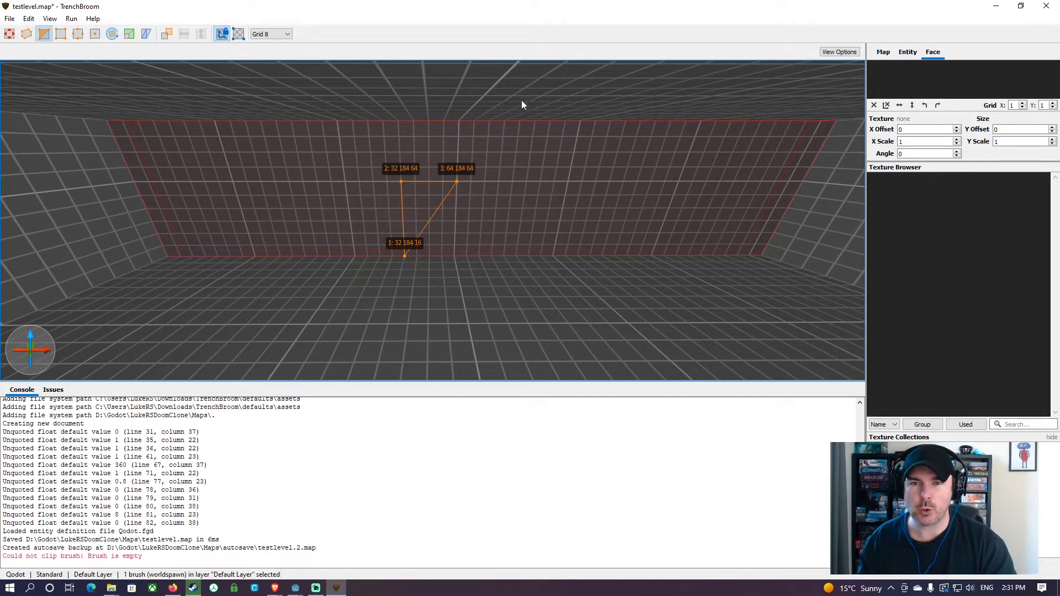
{"action": "key", "text": "Delete"}
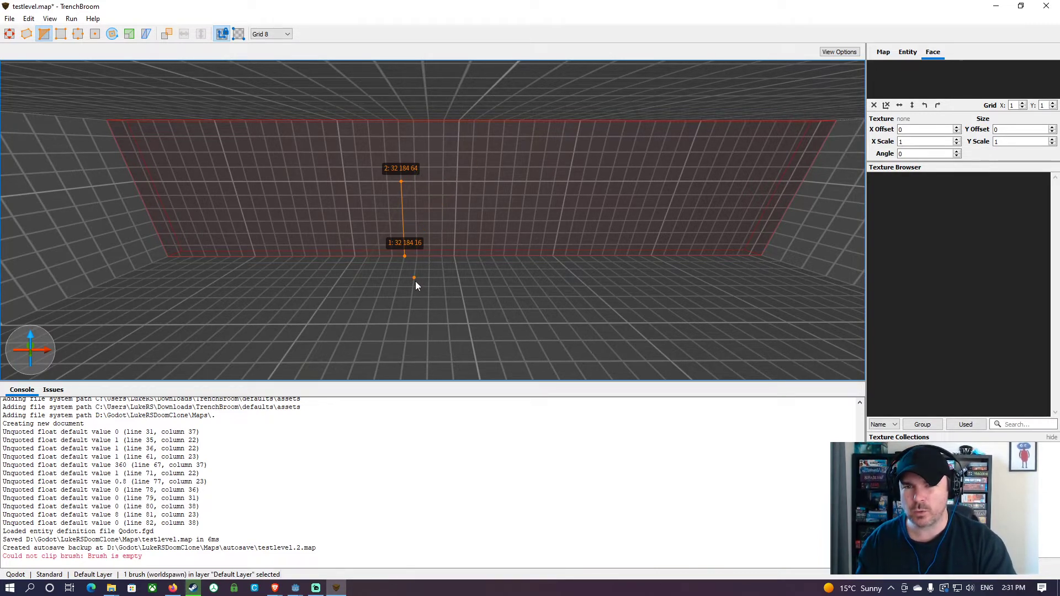
{"action": "key", "text": "Delete"}
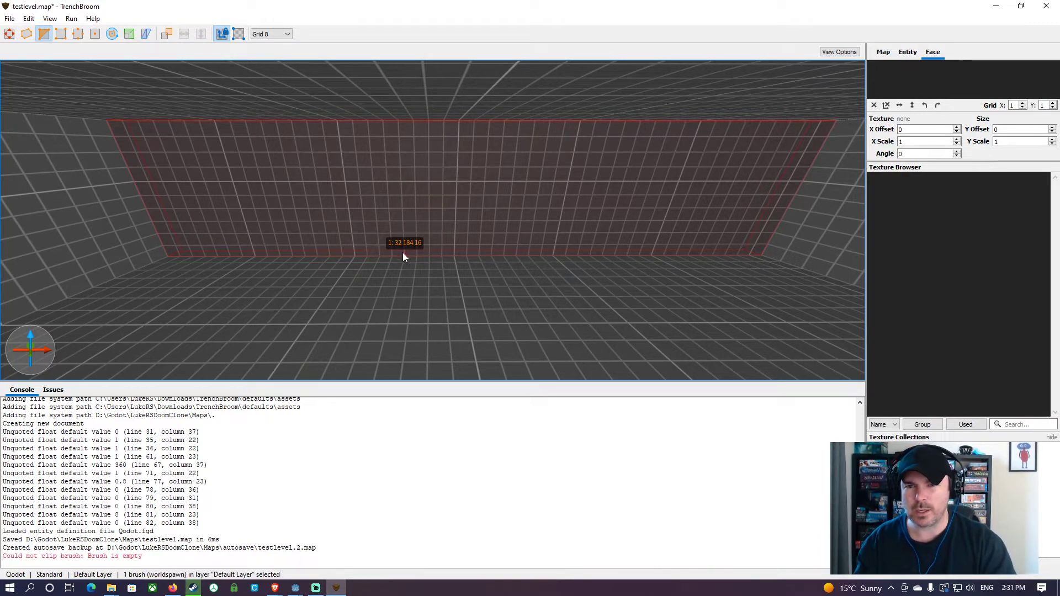
{"action": "left_click", "coordinate": [402, 125]}
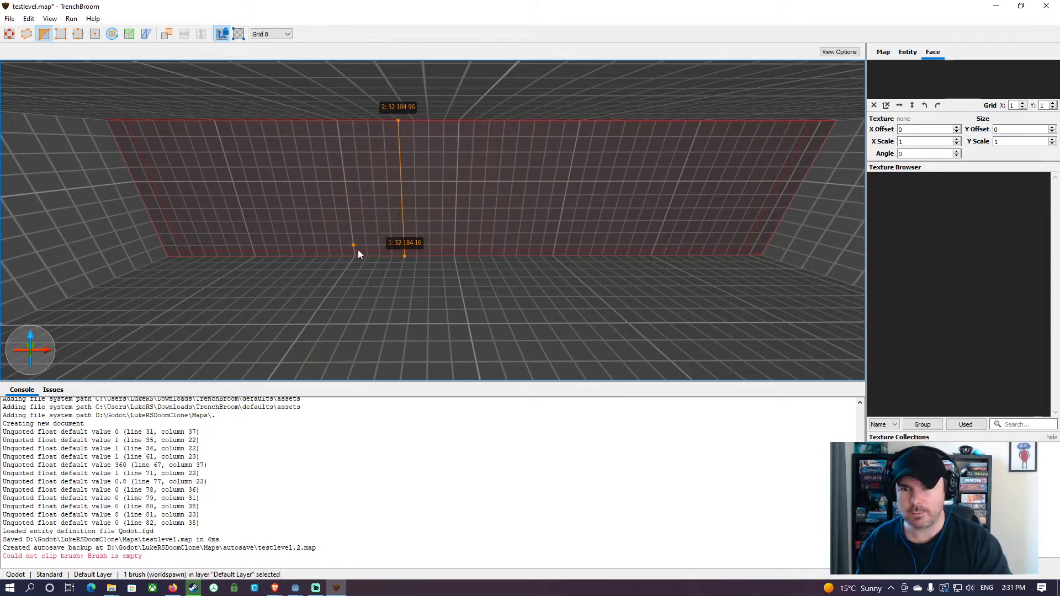
{"action": "key", "text": "Delete"}
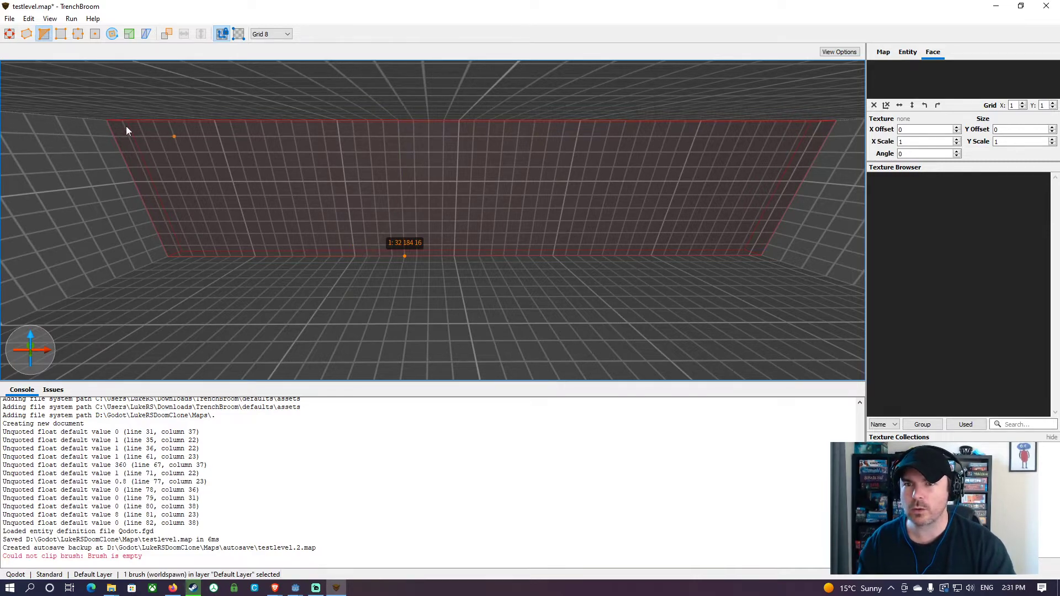
{"action": "left_click", "coordinate": [9, 35]}
Step: Split the far wall vertically with the Clip tool from 48 184 16 to 48 184 96, keeping both pieces
{"action": "mouse_move", "coordinate": [548, 206]}
{"action": "right_mouse_down"}
{"action": "mouse_move", "coordinate": [511, 194]}
{"action": "mouse_move", "coordinate": [445, 207]}
{"action": "mouse_move", "coordinate": [555, 214]}
{"action": "mouse_move", "coordinate": [547, 207]}
{"action": "right_mouse_up"}
{"action": "key", "text": "d"}
{"action": "key", "text": "d"}
{"action": "key", "text": "w"}
{"action": "key", "text": "a"}
{"action": "key", "text": "s"}
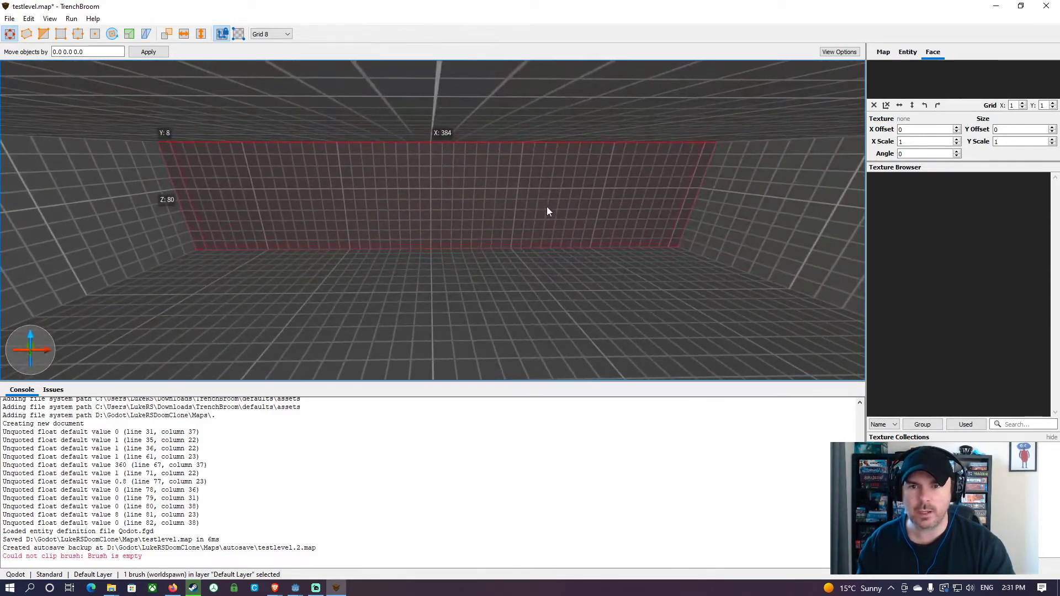
{"action": "key", "text": "c"}
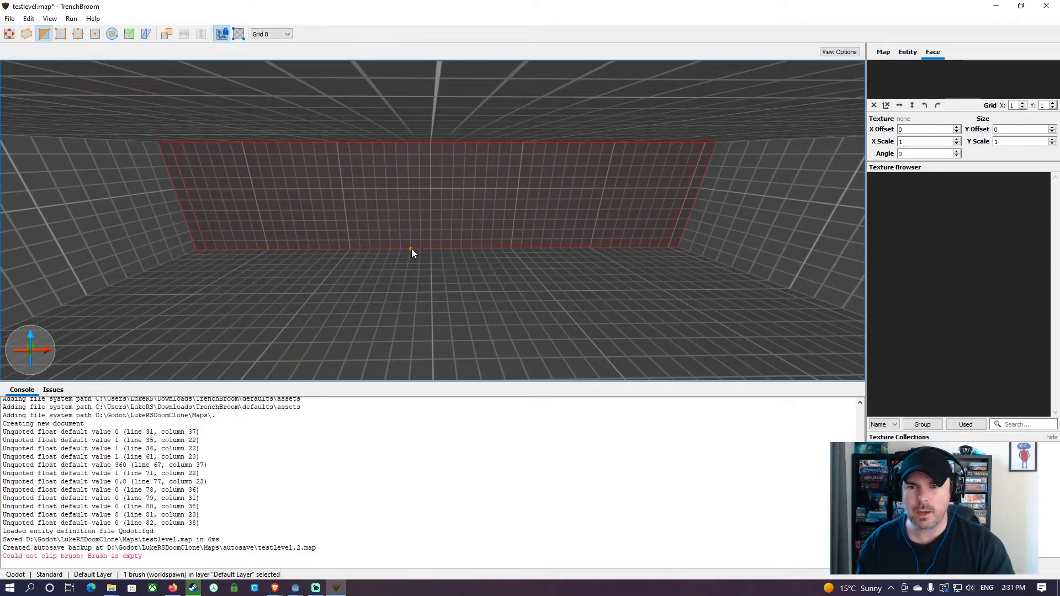
{"action": "left_click", "coordinate": [409, 144]}
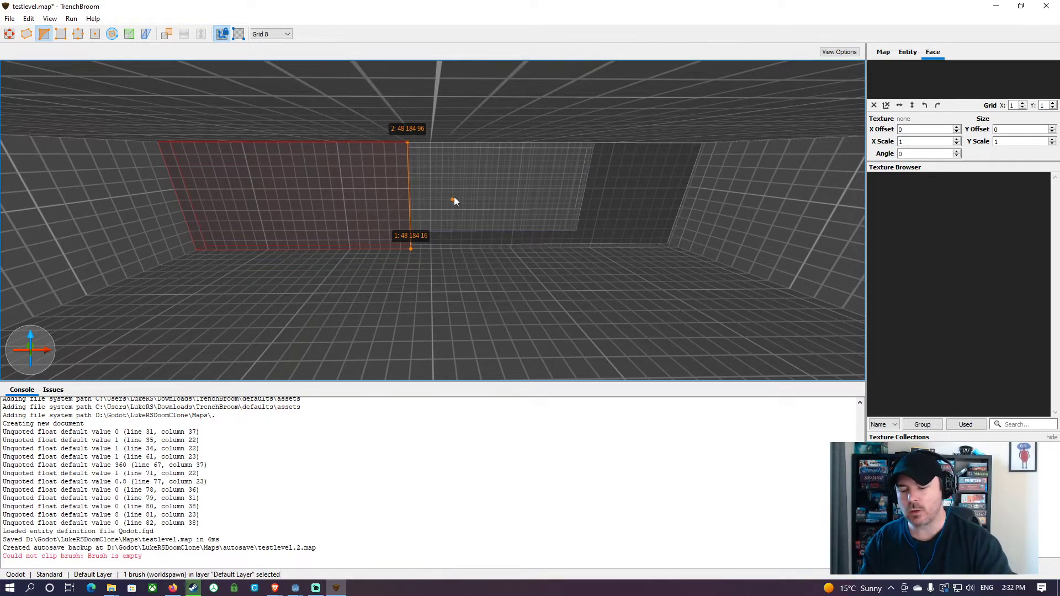
{"action": "key", "text": "ctrl+Return"}
{"action": "key", "text": "ctrl+Return"}
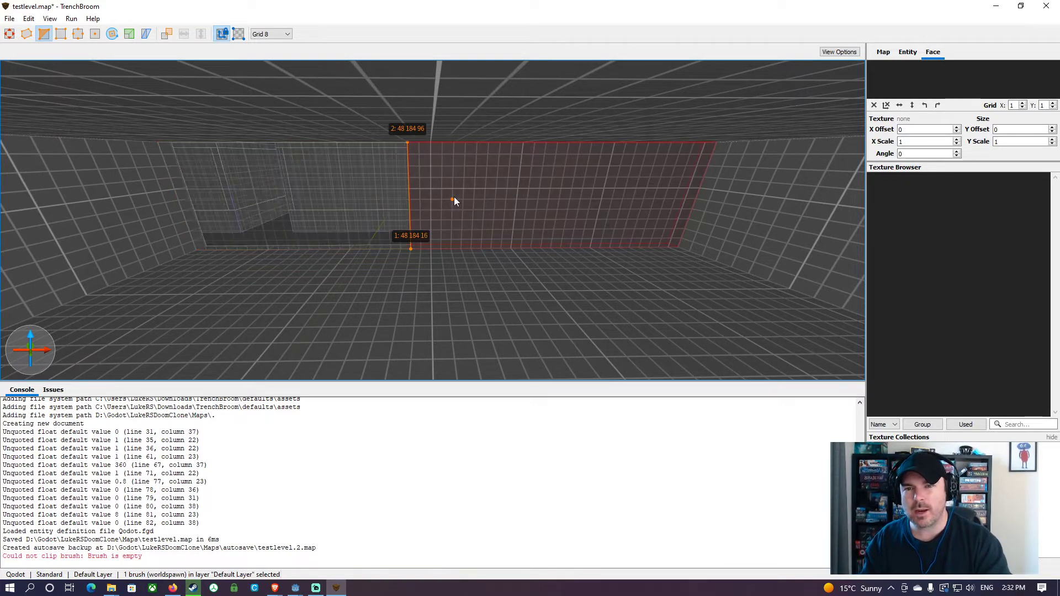
{"action": "key", "text": "ctrl+Return"}
{"action": "key", "text": "ctrl+Return"}
{"action": "key", "text": "ctrl+Return"}
{"action": "key", "text": "ctrl+Return"}
{"action": "key", "text": "ctrl+Return"}
{"action": "key", "text": "ctrl+Return"}
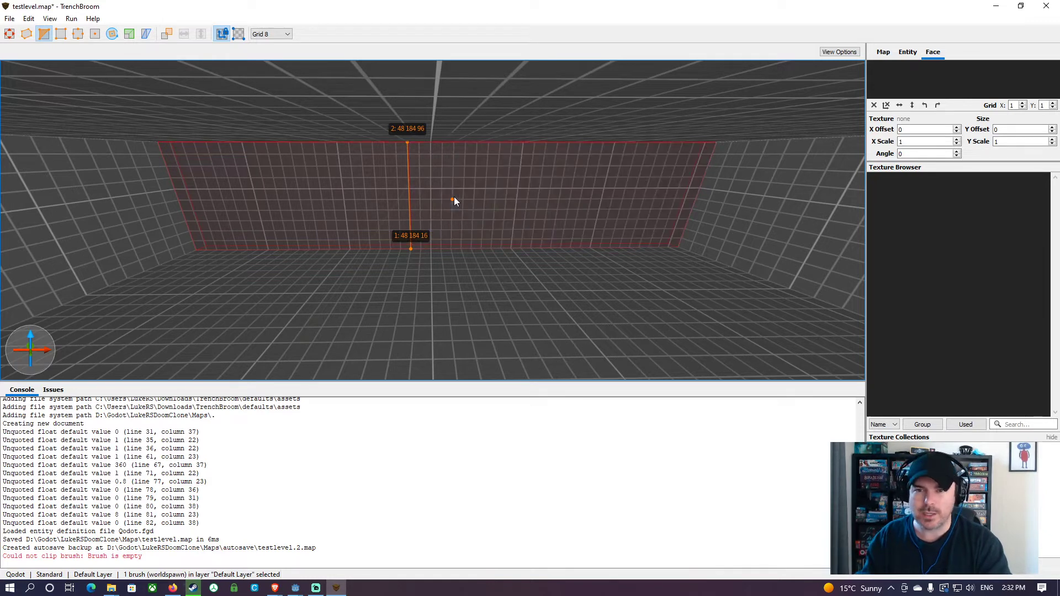
{"action": "key", "text": "ctrl+Return"}
{"action": "key", "text": "ctrl+Return"}
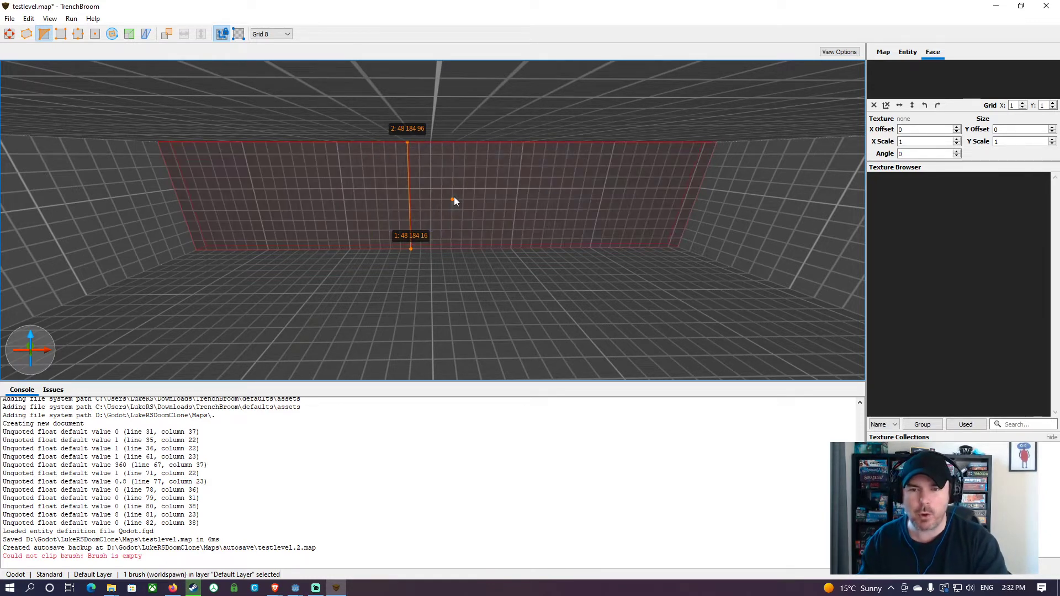
{"action": "key", "text": "Return"}
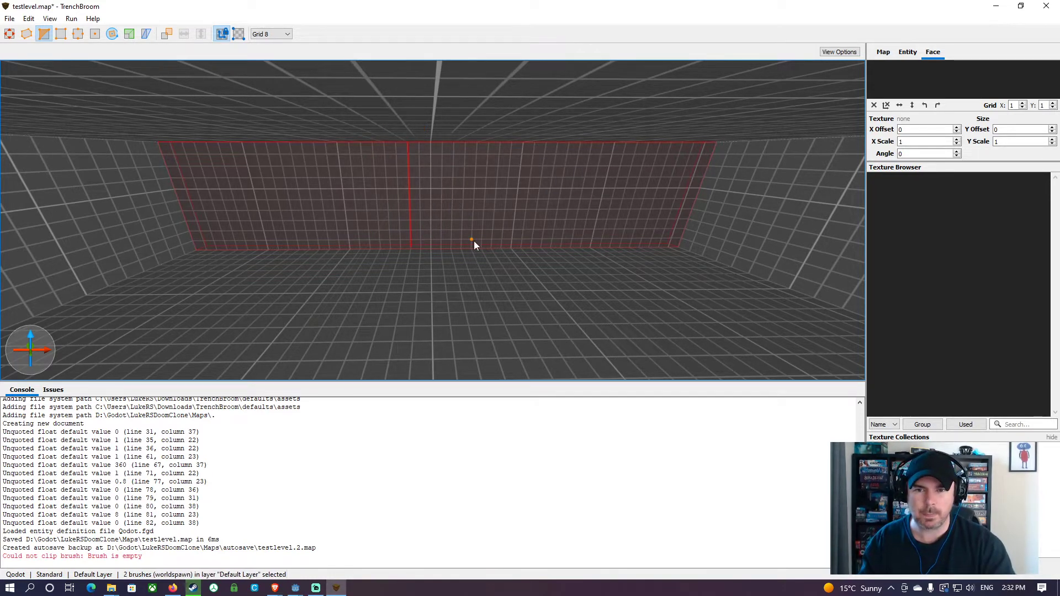
Step: Split the wall vertically again at X 96, keeping both pieces, and select only the middle 48-unit-wide brush
{"action": "left_click", "coordinate": [476, 144]}
{"action": "key", "text": "Return"}
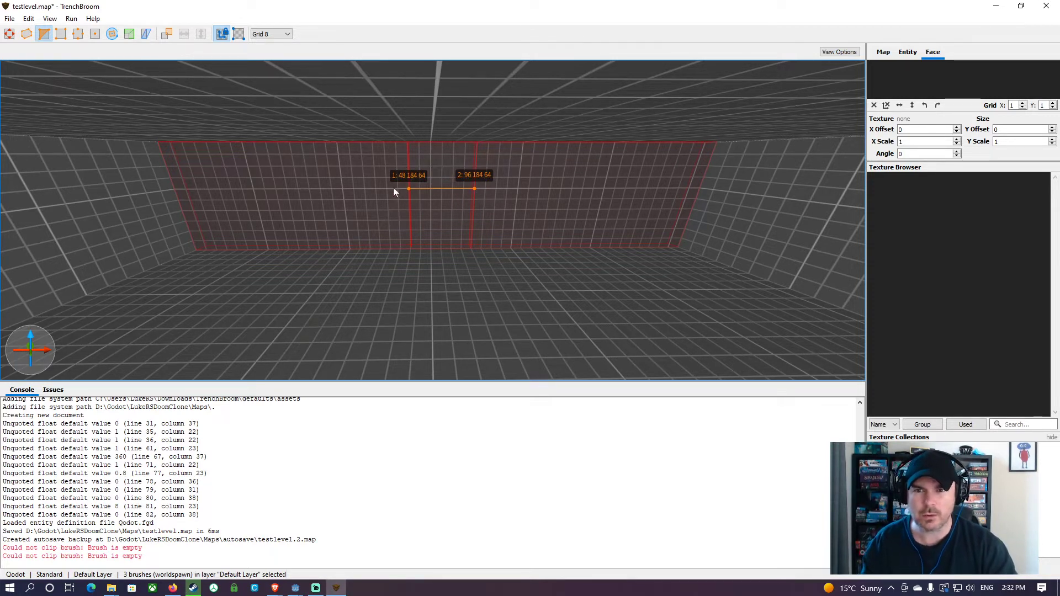
{"action": "left_click", "coordinate": [9, 34]}
{"action": "left_click", "coordinate": [444, 217]}
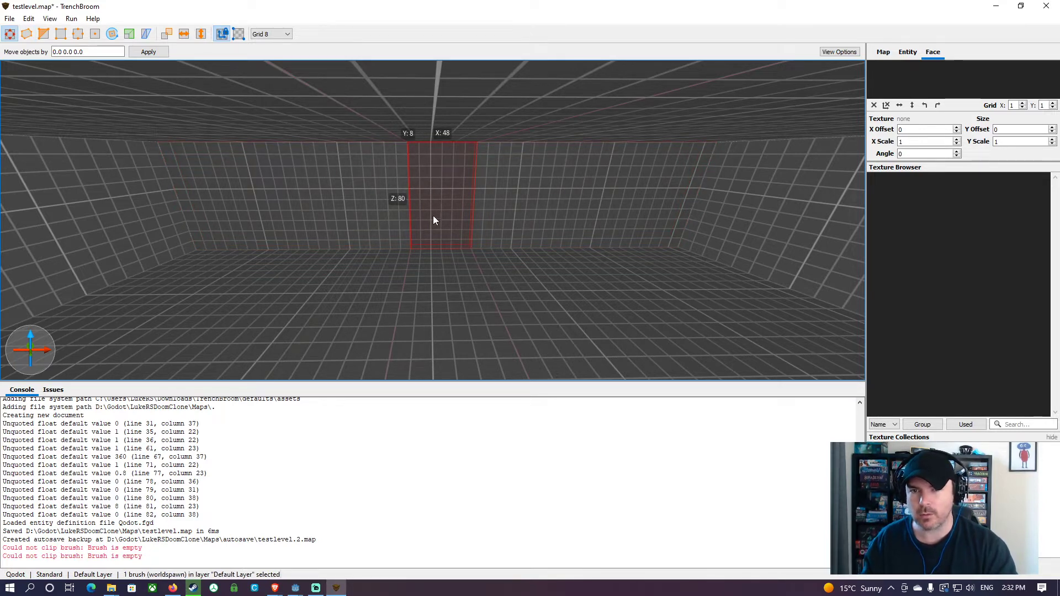
{"action": "left_click", "coordinate": [43, 34]}
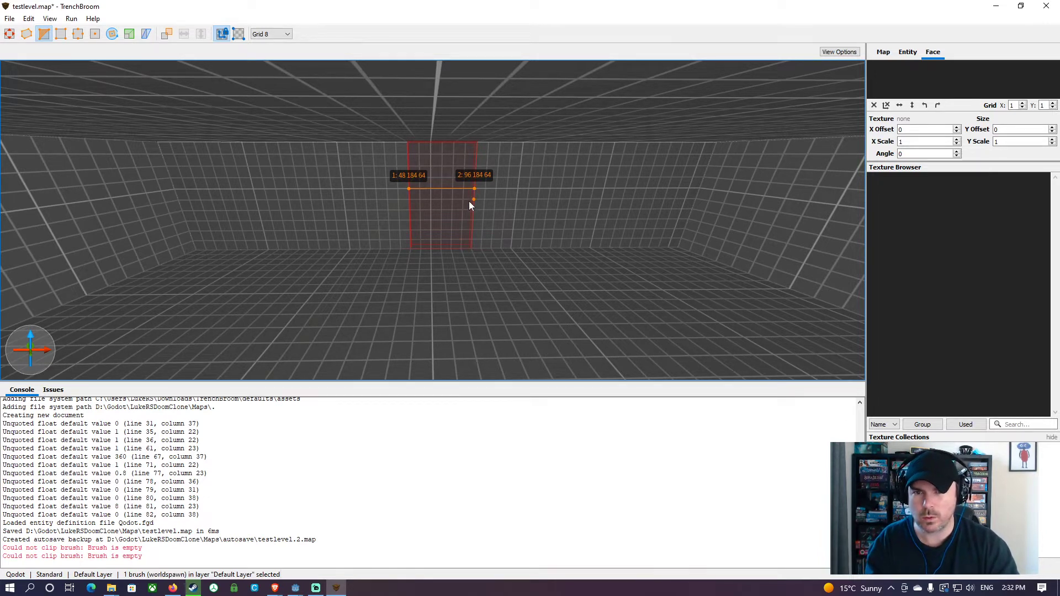
{"action": "key", "text": "c"}
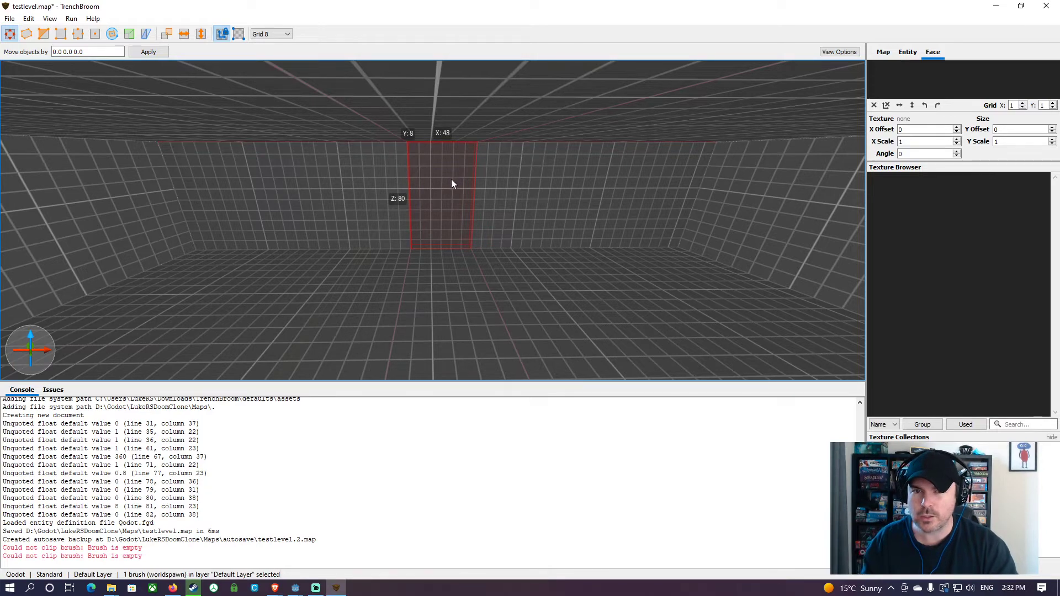
{"action": "key", "text": "w"}
{"action": "mouse_move", "coordinate": [451, 179]}
{"action": "right_mouse_down"}
{"action": "mouse_move", "coordinate": [286, 170]}
{"action": "mouse_move", "coordinate": [279, 182]}
{"action": "right_mouse_up"}
{"action": "key", "text": "s"}
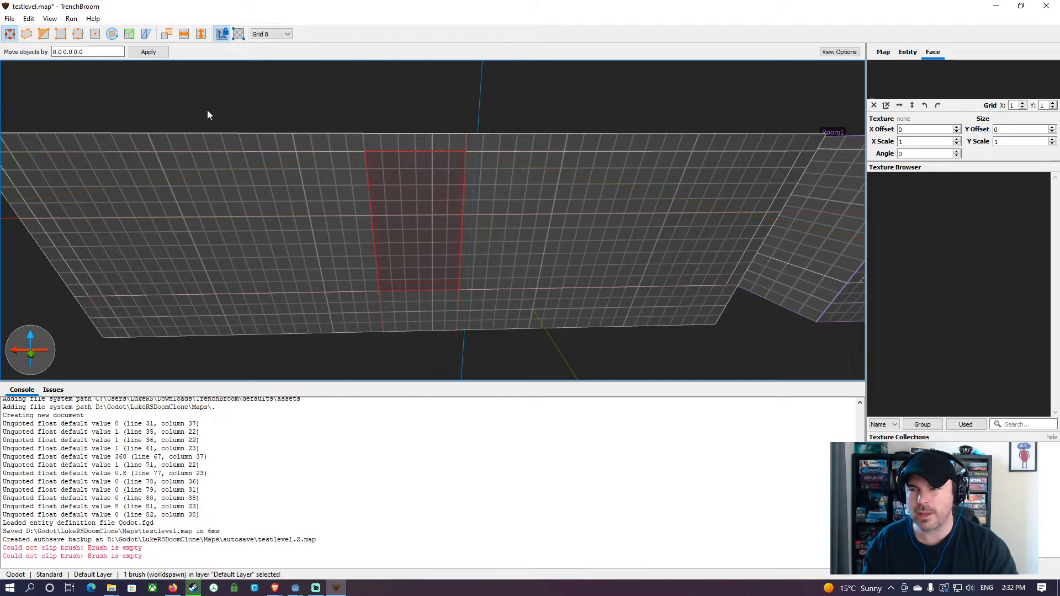
{"action": "left_click", "coordinate": [44, 34]}
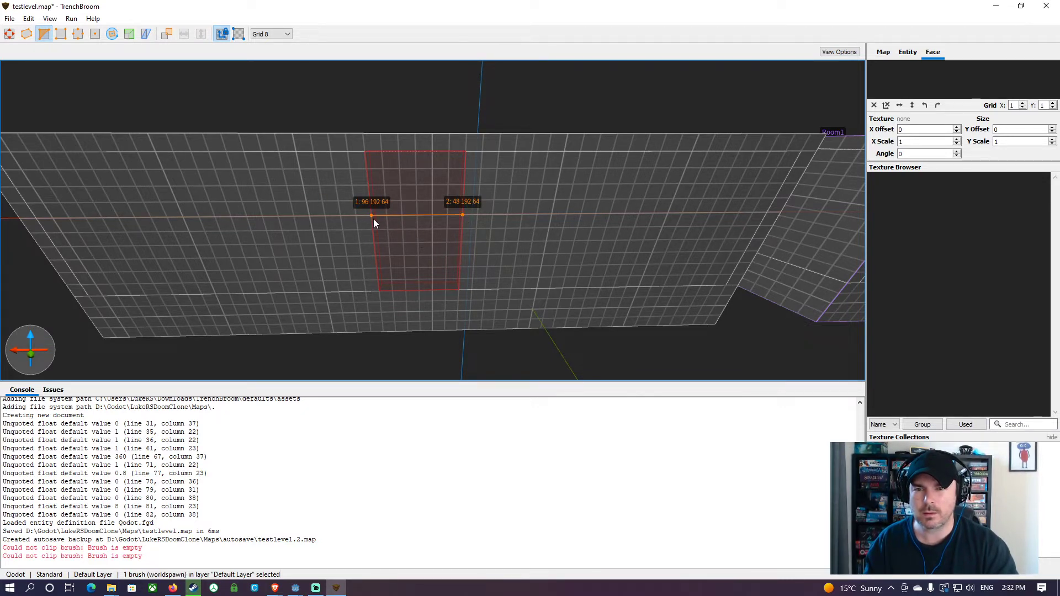
{"action": "left_click", "coordinate": [10, 35]}
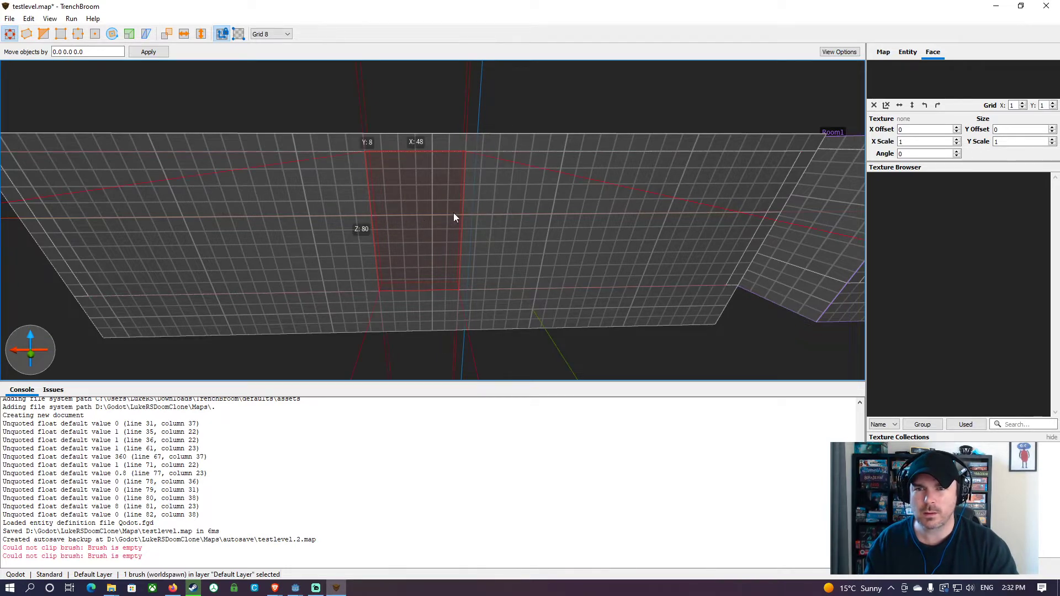
{"action": "mouse_move", "coordinate": [453, 213]}
{"action": "right_mouse_down"}
{"action": "mouse_move", "coordinate": [372, 214]}
{"action": "mouse_move", "coordinate": [391, 230]}
{"action": "right_mouse_up"}
{"action": "key", "text": "s"}
{"action": "left_click", "coordinate": [462, 237]}
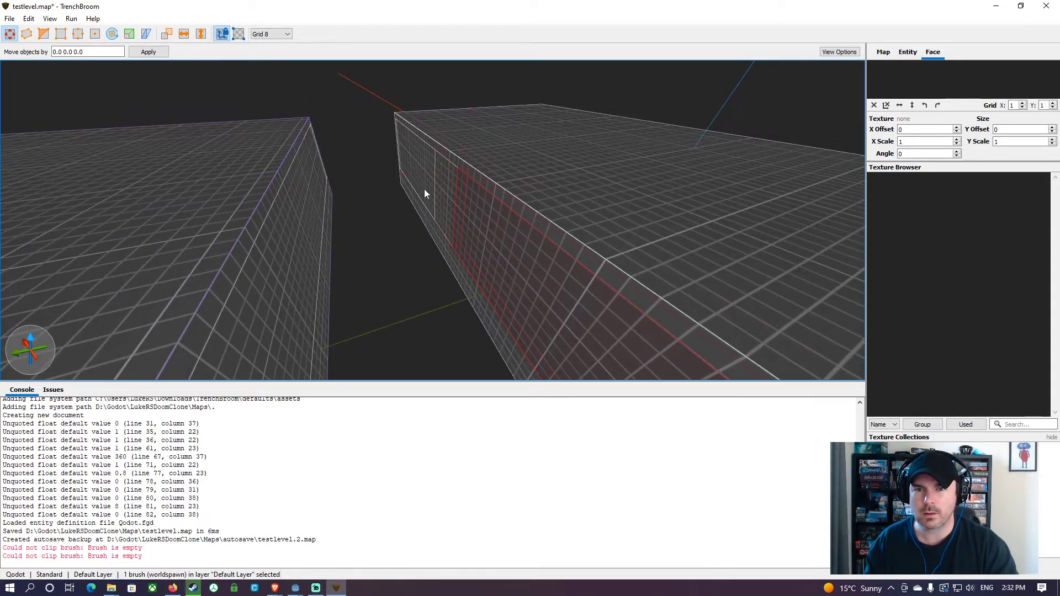
{"action": "left_click", "coordinate": [443, 184]}
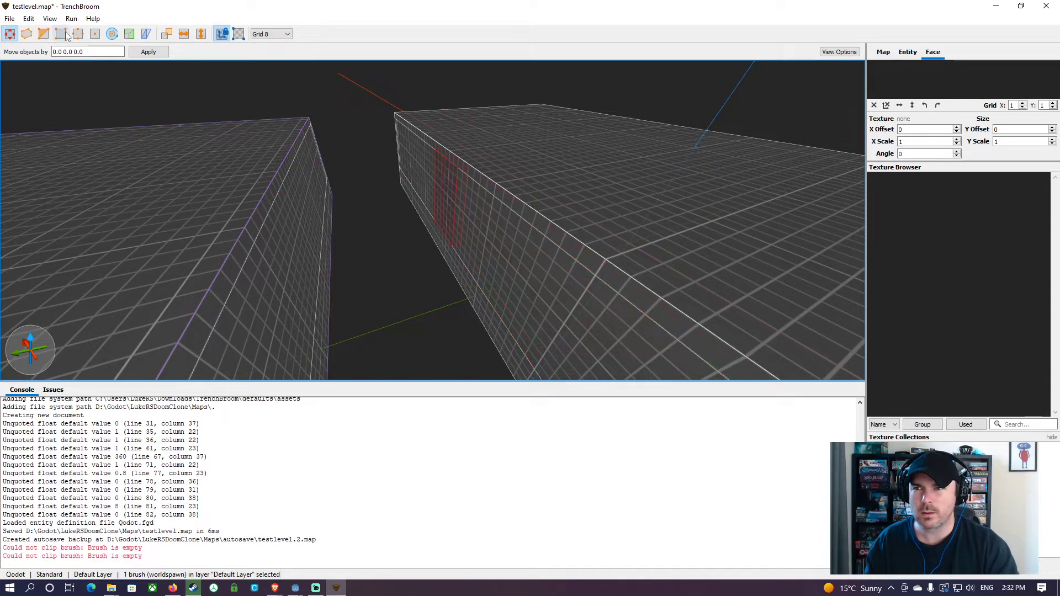
{"action": "left_click", "coordinate": [43, 33]}
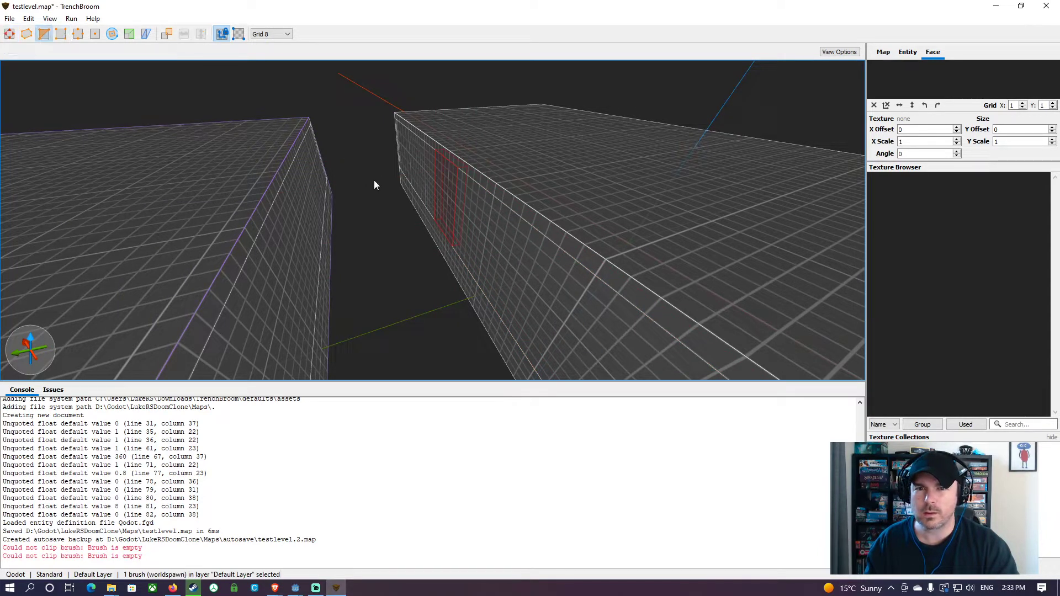
{"action": "left_click", "coordinate": [454, 211]}
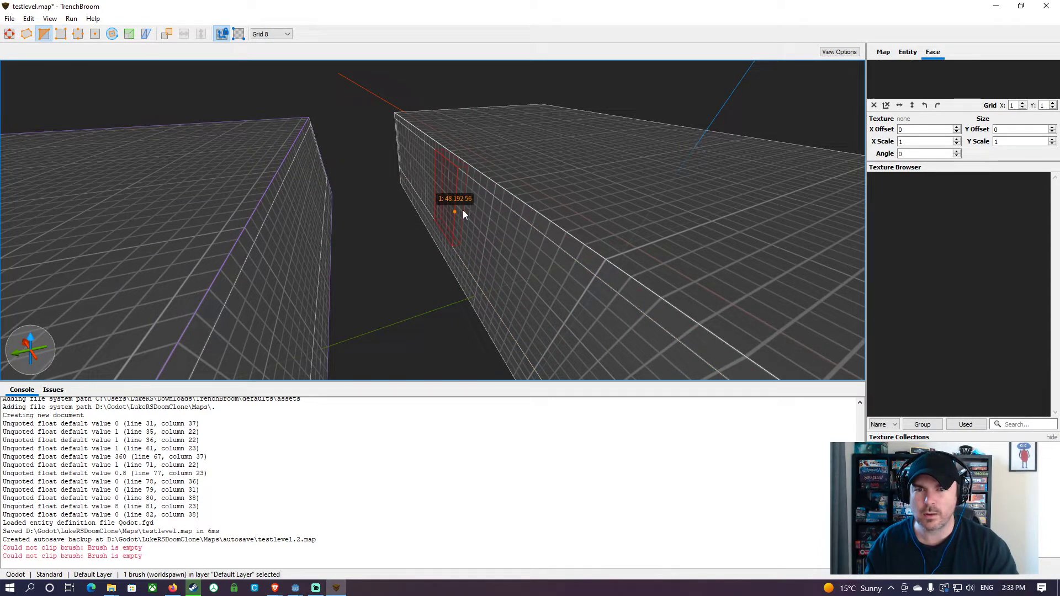
{"action": "left_click", "coordinate": [464, 211]}
{"action": "scroll", "coordinate": [466, 217], "scroll_direction": "up", "scroll_amount": 6}
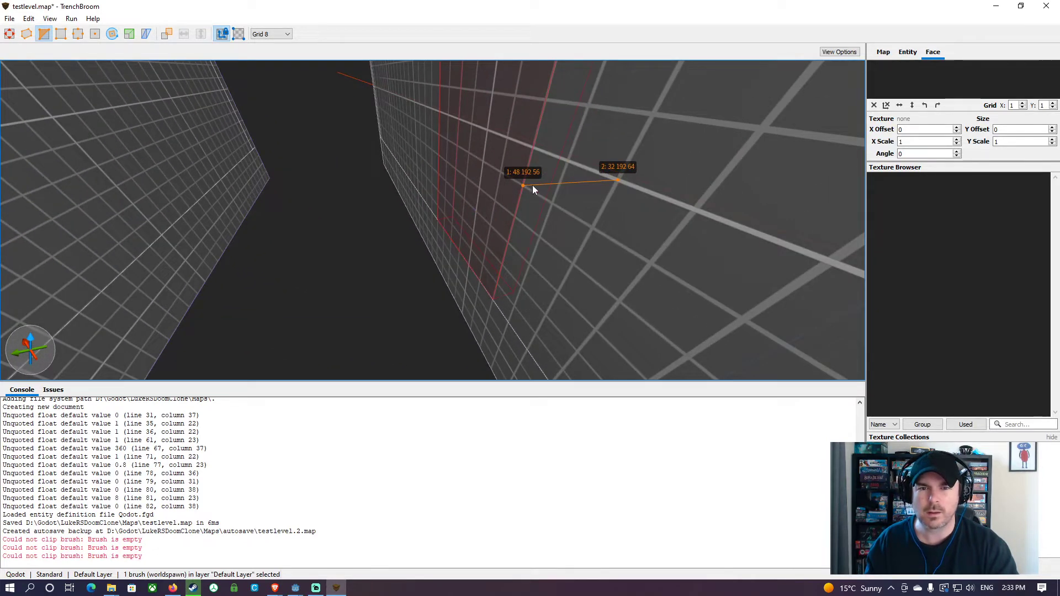
{"action": "left_click", "coordinate": [532, 186]}
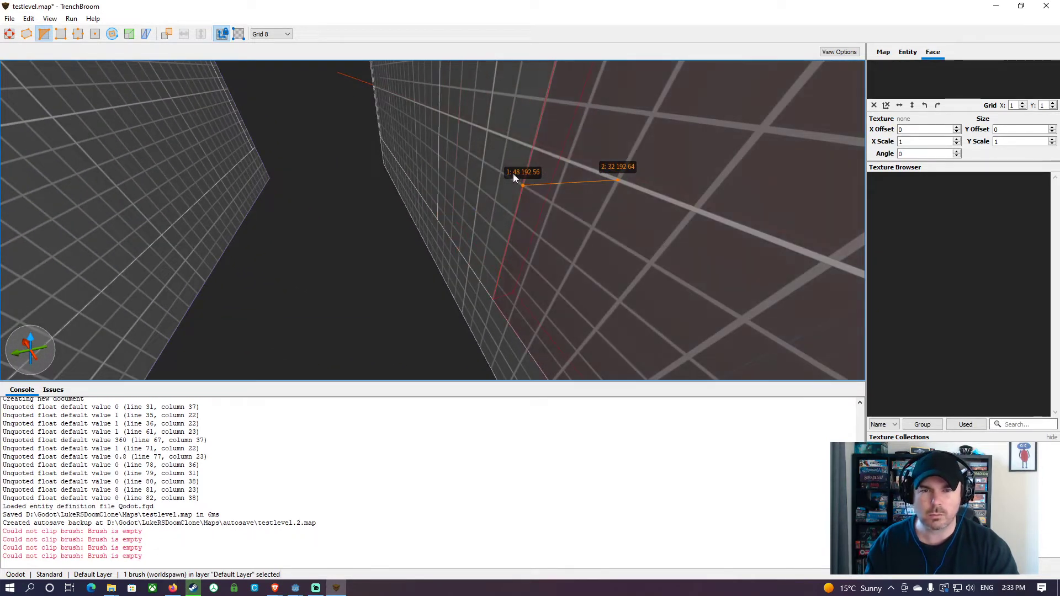
Step: Move the middle brush about 48 units out of the wall into the gap between the two rooms
{"action": "left_click", "coordinate": [11, 35]}
{"action": "scroll", "coordinate": [562, 193], "scroll_direction": "down", "scroll_amount": 6}
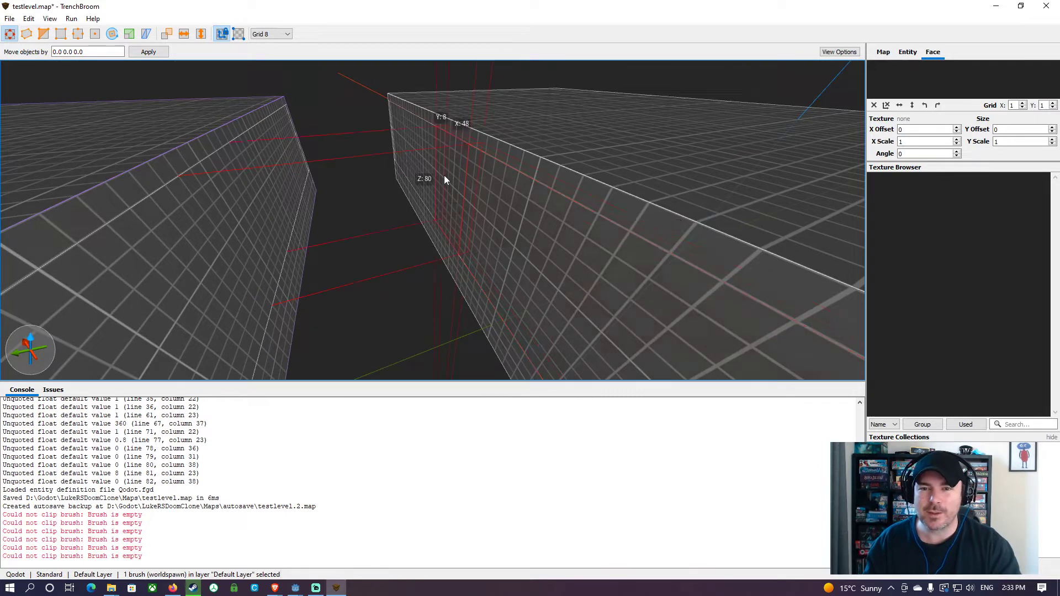
{"action": "left_click_drag", "start_coordinate": [450, 192], "coordinate": [377, 201]}
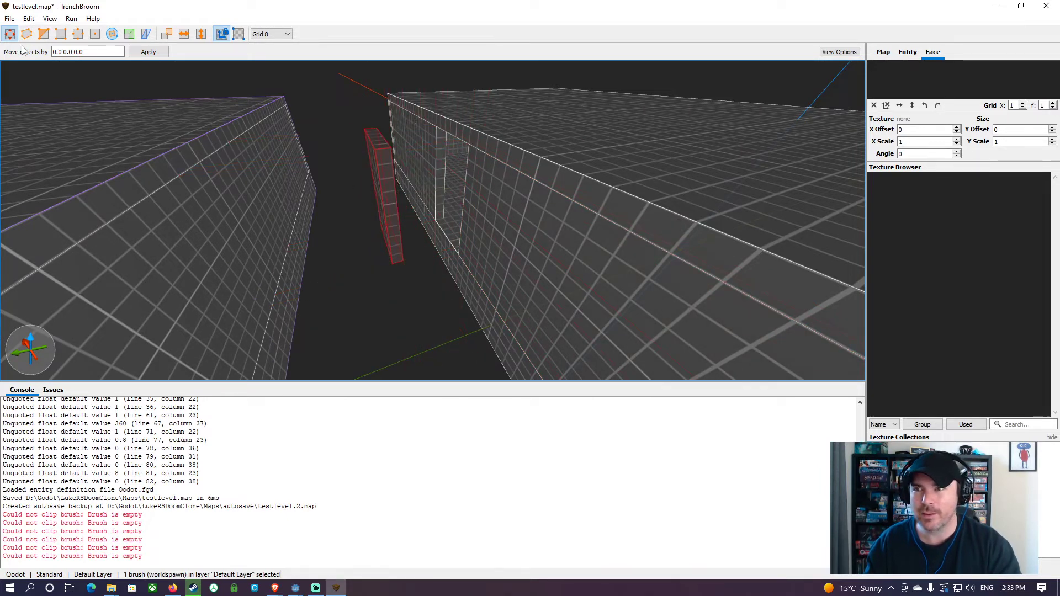
Step: Clip the moved-out brush horizontally at height 64 with the Clip tool, keeping only its upper part
{"action": "left_click", "coordinate": [44, 34]}
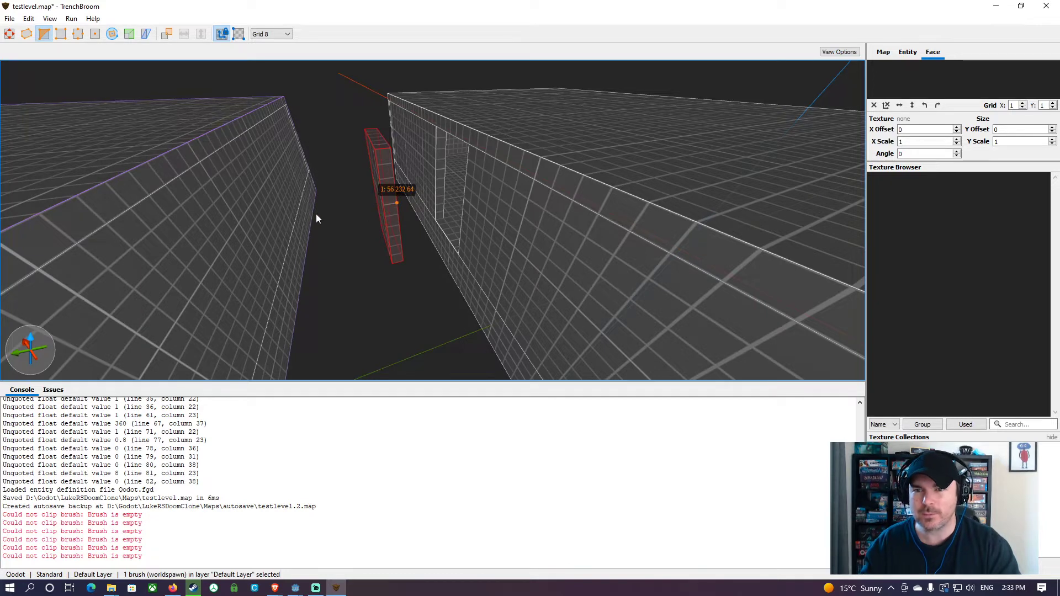
{"action": "mouse_move", "coordinate": [315, 214]}
{"action": "right_mouse_down"}
{"action": "mouse_move", "coordinate": [361, 207]}
{"action": "mouse_move", "coordinate": [384, 230]}
{"action": "mouse_move", "coordinate": [308, 255]}
{"action": "mouse_move", "coordinate": [323, 204]}
{"action": "mouse_move", "coordinate": [312, 204]}
{"action": "mouse_move", "coordinate": [423, 214]}
{"action": "mouse_move", "coordinate": [412, 214]}
{"action": "right_mouse_up"}
{"action": "left_click", "coordinate": [355, 217]}
{"action": "key", "text": "w"}
{"action": "key", "text": "a"}
{"action": "key", "text": "s"}
{"action": "key", "text": "w"}
{"action": "key", "text": "s"}
{"action": "key", "text": "w"}
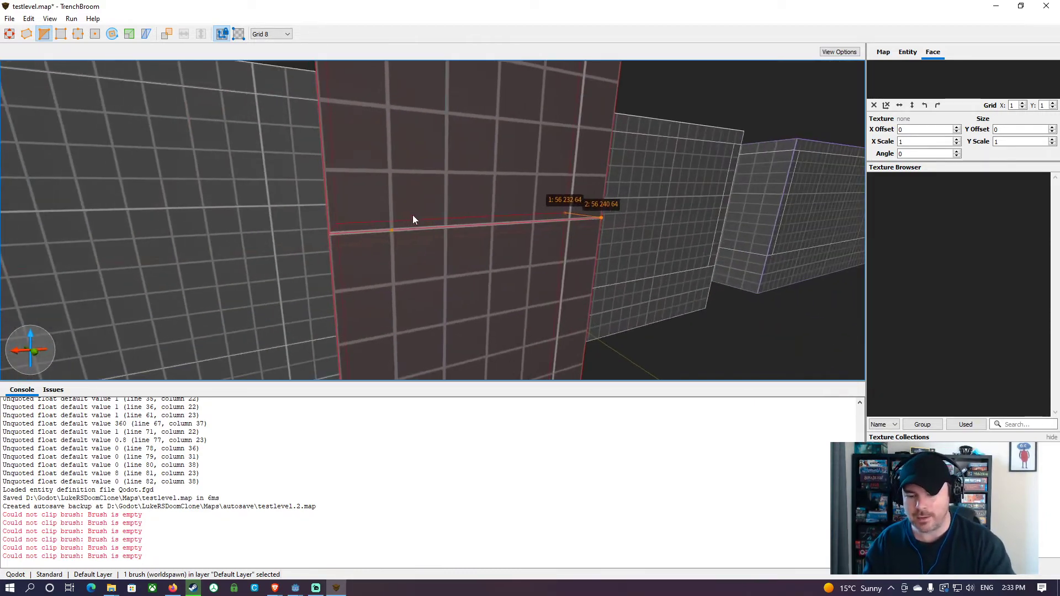
{"action": "left_click", "coordinate": [413, 214]}
{"action": "key", "text": "Return"}
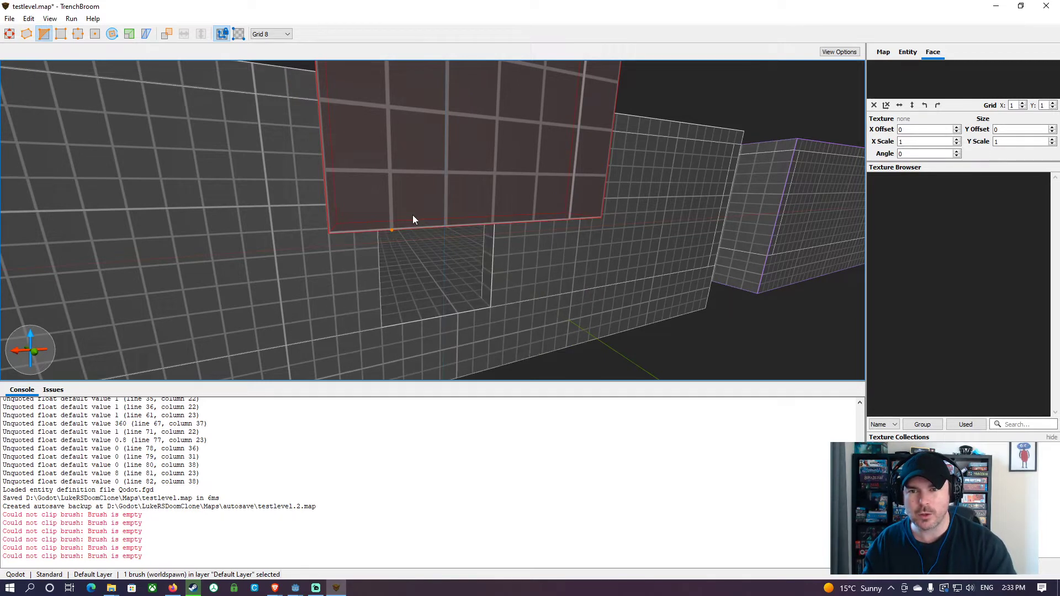
Step: Move the clipped upper brush back into the wall above the opening to form the doorway's lintel, and deselect it
{"action": "mouse_move", "coordinate": [413, 214]}
{"action": "right_mouse_down"}
{"action": "mouse_move", "coordinate": [366, 218]}
{"action": "mouse_move", "coordinate": [464, 223]}
{"action": "mouse_move", "coordinate": [428, 224]}
{"action": "right_mouse_up"}
{"action": "key", "text": "w"}
{"action": "key", "text": "s"}
{"action": "left_click_drag", "start_coordinate": [421, 186], "coordinate": [394, 192]}
{"action": "key", "text": "Escape"}
{"action": "key", "text": "Escape"}
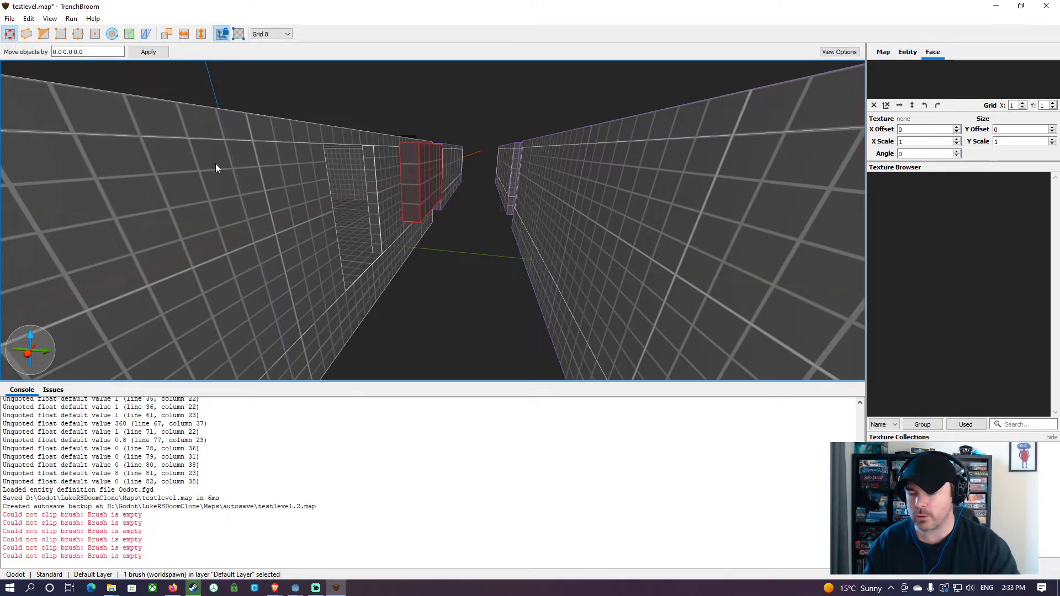
{"action": "left_click_drag", "start_coordinate": [407, 189], "coordinate": [327, 181]}
{"action": "left_click", "coordinate": [495, 300]}
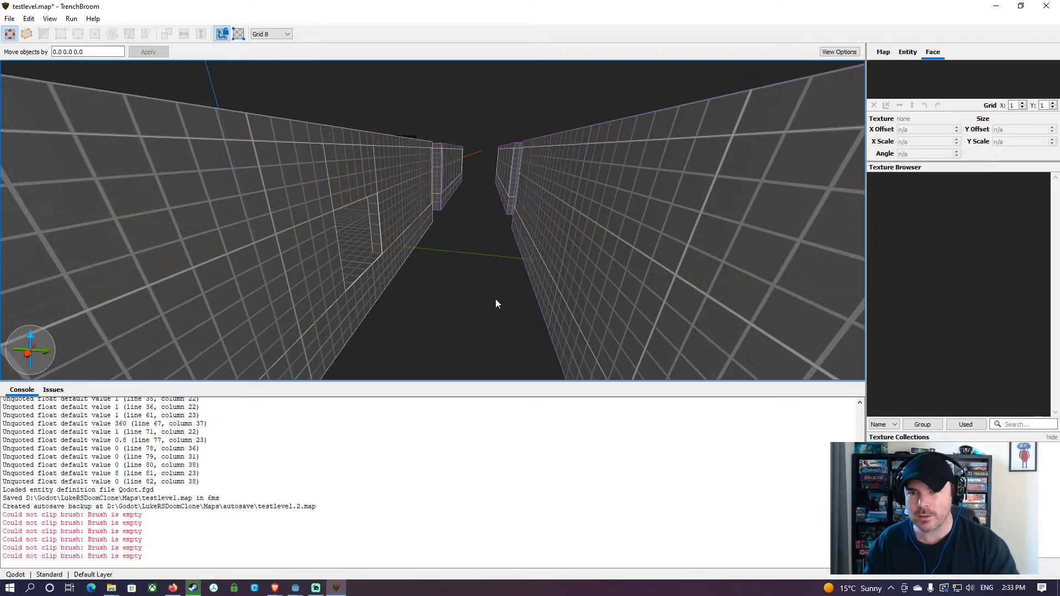
Step: Examine the doorway opening and the dimensions of the brush above it
{"action": "key", "text": "w"}
{"action": "mouse_move", "coordinate": [496, 300]}
{"action": "right_mouse_down"}
{"action": "mouse_move", "coordinate": [474, 283]}
{"action": "mouse_move", "coordinate": [609, 284]}
{"action": "mouse_move", "coordinate": [442, 271]}
{"action": "mouse_move", "coordinate": [504, 258]}
{"action": "mouse_move", "coordinate": [464, 291]}
{"action": "mouse_move", "coordinate": [426, 289]}
{"action": "mouse_move", "coordinate": [411, 246]}
{"action": "mouse_move", "coordinate": [409, 284]}
{"action": "mouse_move", "coordinate": [416, 253]}
{"action": "mouse_move", "coordinate": [198, 257]}
{"action": "mouse_move", "coordinate": [248, 274]}
{"action": "mouse_move", "coordinate": [249, 339]}
{"action": "mouse_move", "coordinate": [246, 253]}
{"action": "mouse_move", "coordinate": [68, 281]}
{"action": "mouse_move", "coordinate": [104, 286]}
{"action": "mouse_move", "coordinate": [155, 266]}
{"action": "right_mouse_up"}
{"action": "key", "text": "w"}
{"action": "left_click", "coordinate": [415, 266]}
{"action": "key", "text": "w"}
{"action": "key", "text": "w"}
{"action": "key", "text": "w"}
{"action": "key", "text": "s"}
{"action": "key", "text": "w"}
{"action": "key", "text": "s"}
{"action": "left_click", "coordinate": [334, 271]}
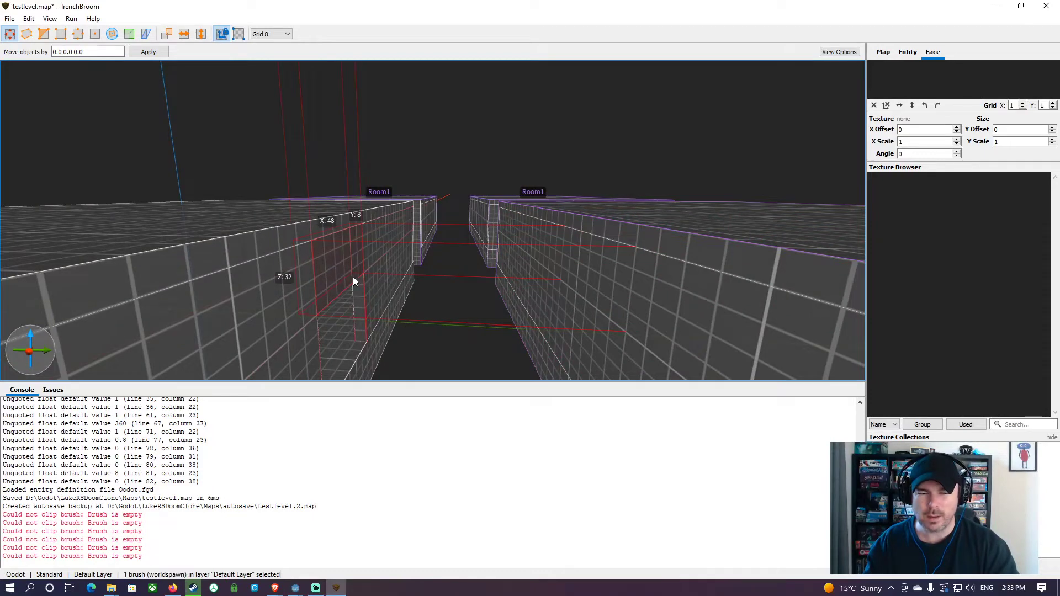
{"action": "right_click_drag", "start_coordinate": [445, 314], "coordinate": [456, 327]}
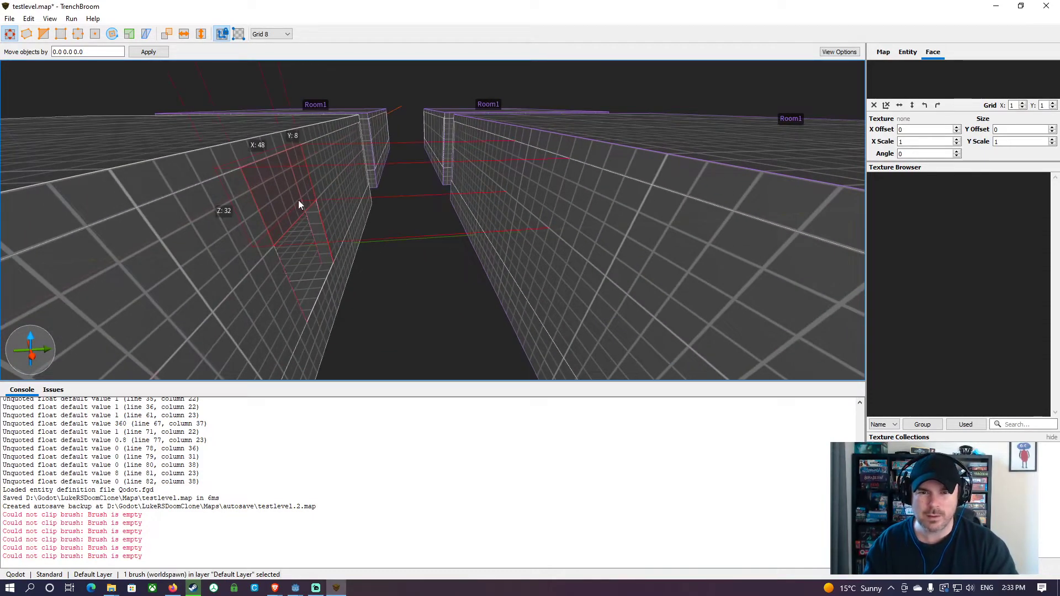
Step: Ungroup the Room1 group opposite the doorway and select only its wall brush facing the opening
{"action": "left_click", "coordinate": [568, 172]}
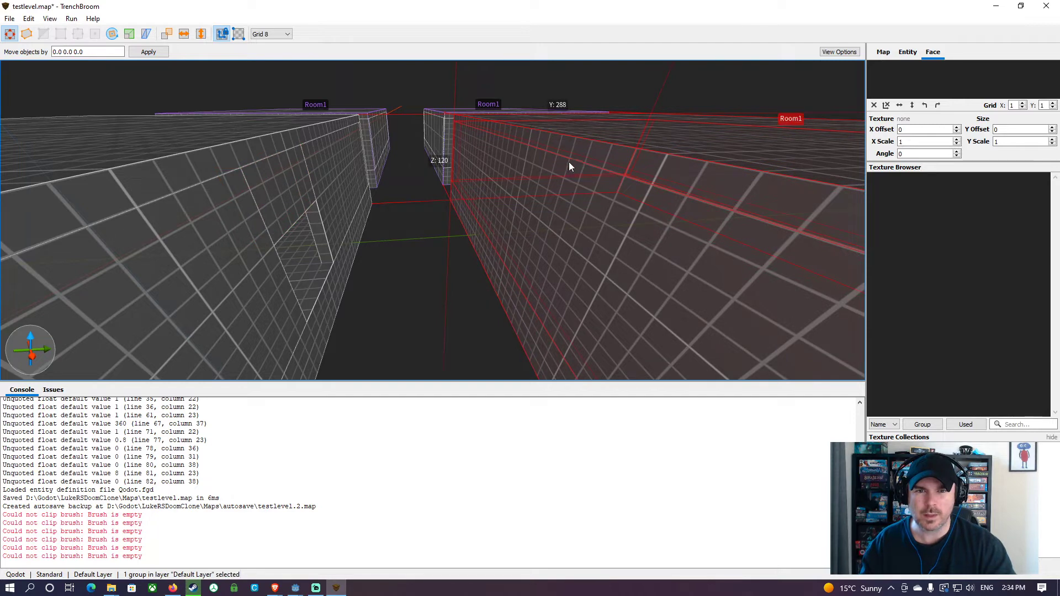
{"action": "right_click", "coordinate": [563, 208]}
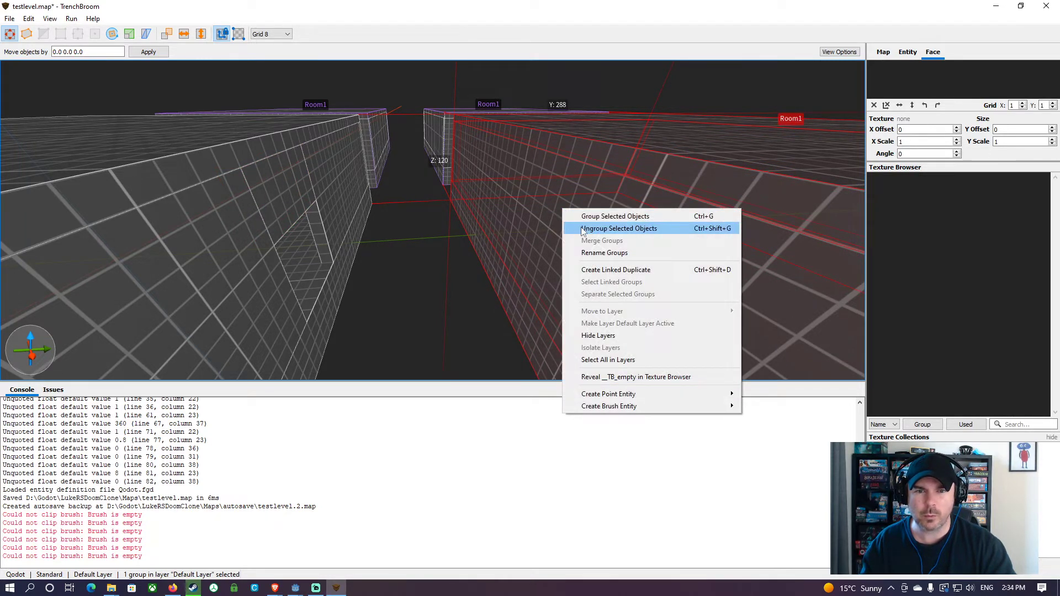
{"action": "left_click", "coordinate": [585, 227]}
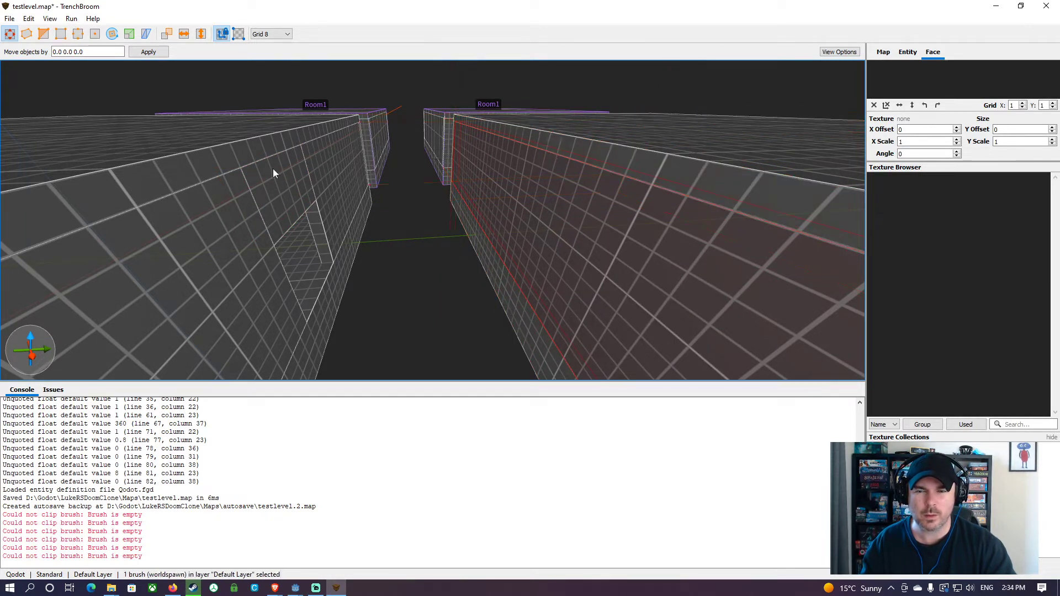
{"action": "left_click", "coordinate": [269, 189]}
{"action": "left_click", "coordinate": [569, 164]}
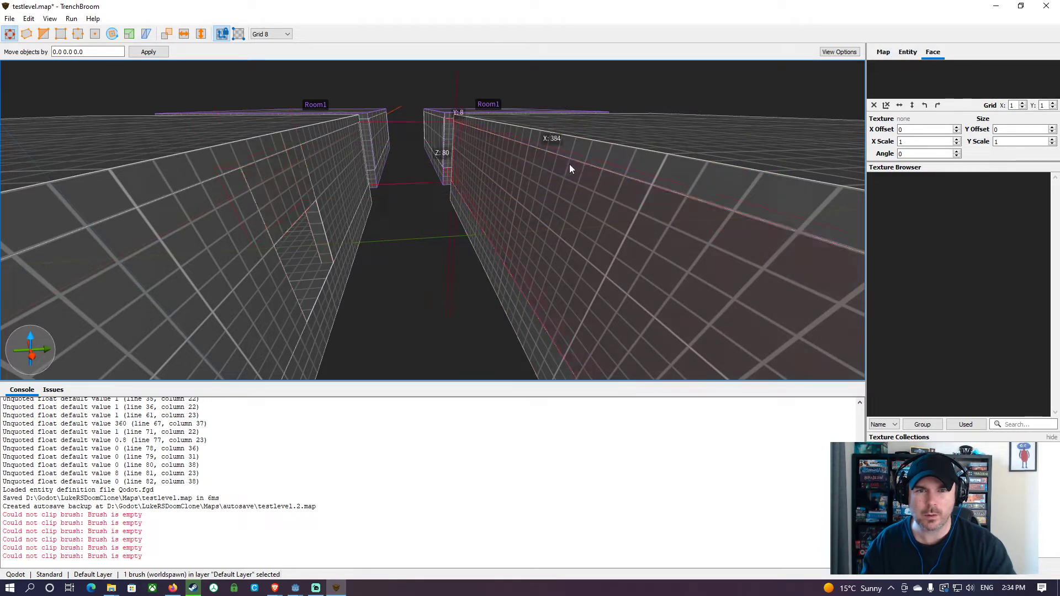
{"action": "key", "text": "c"}
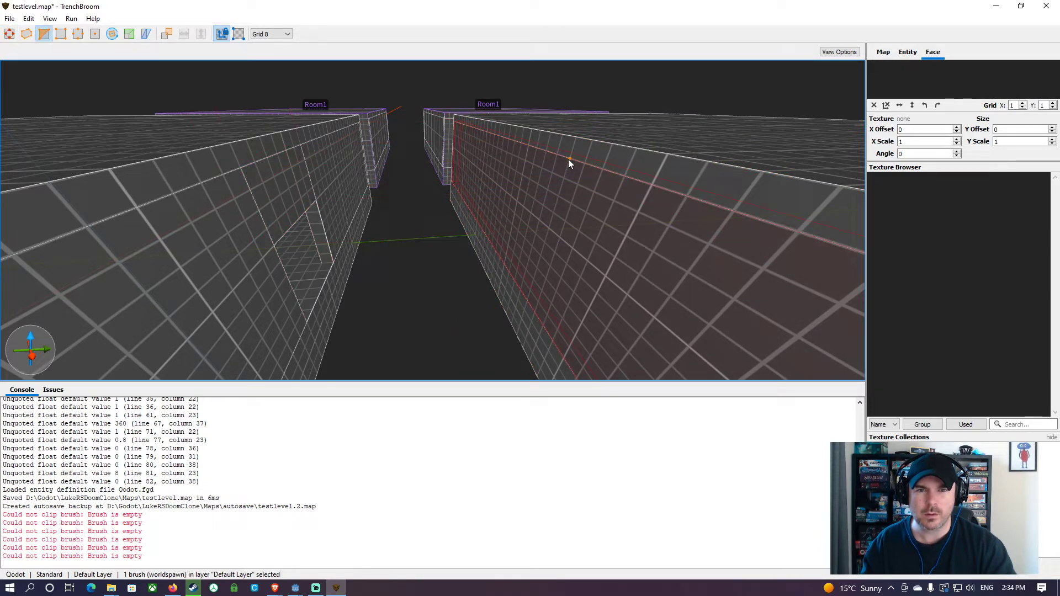
{"action": "left_click", "coordinate": [526, 300]}
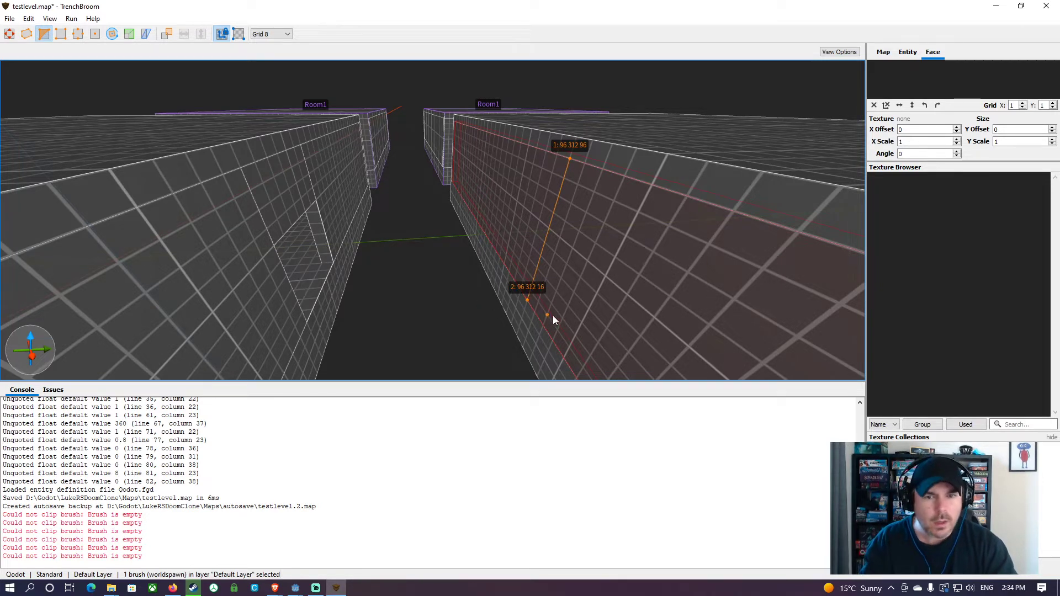
{"action": "key", "text": "Escape"}
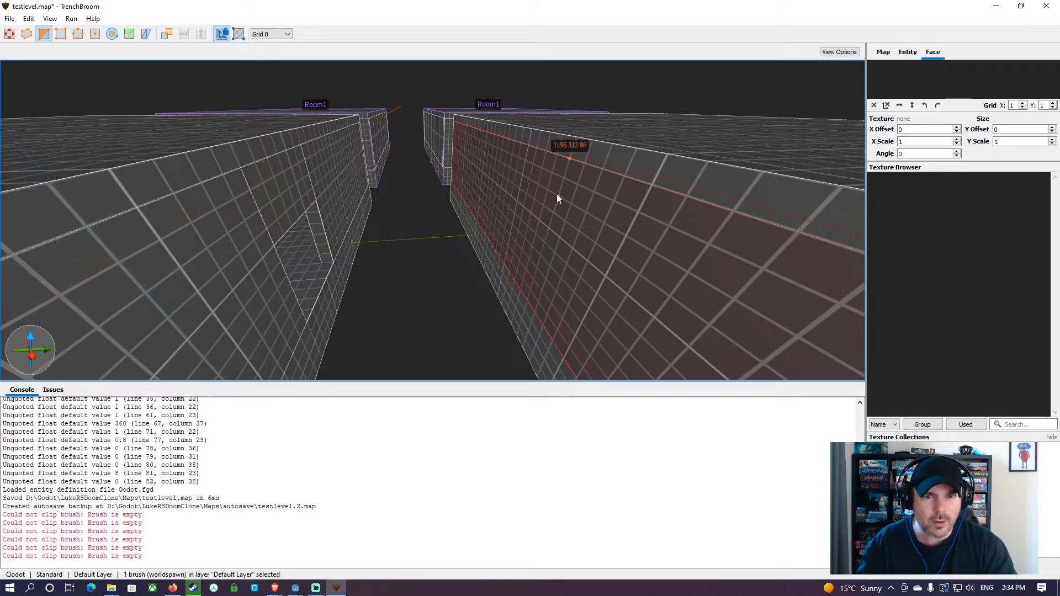
{"action": "key", "text": "Escape"}
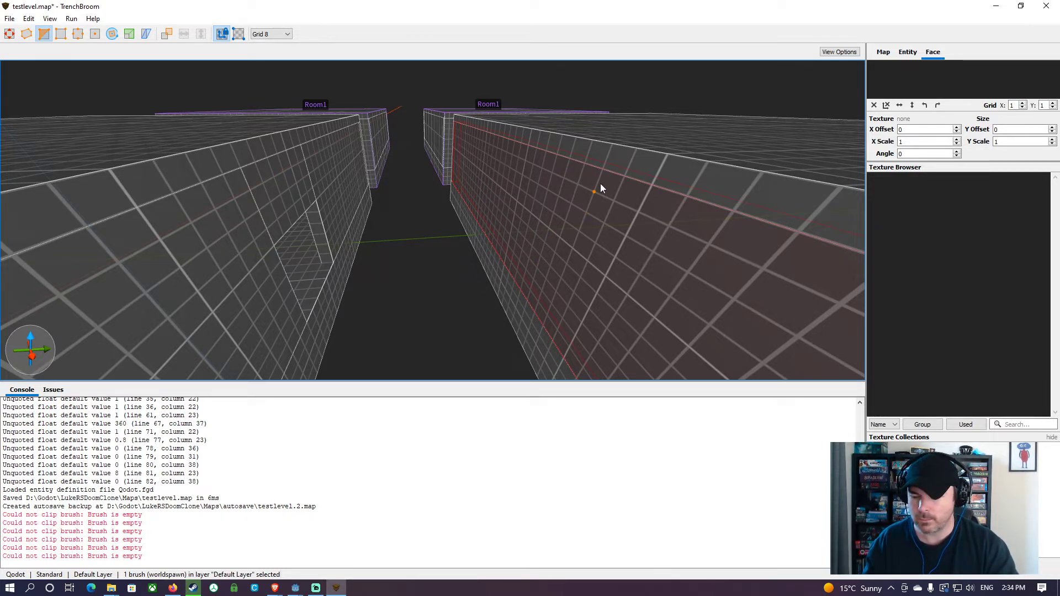
{"action": "key", "text": "Escape"}
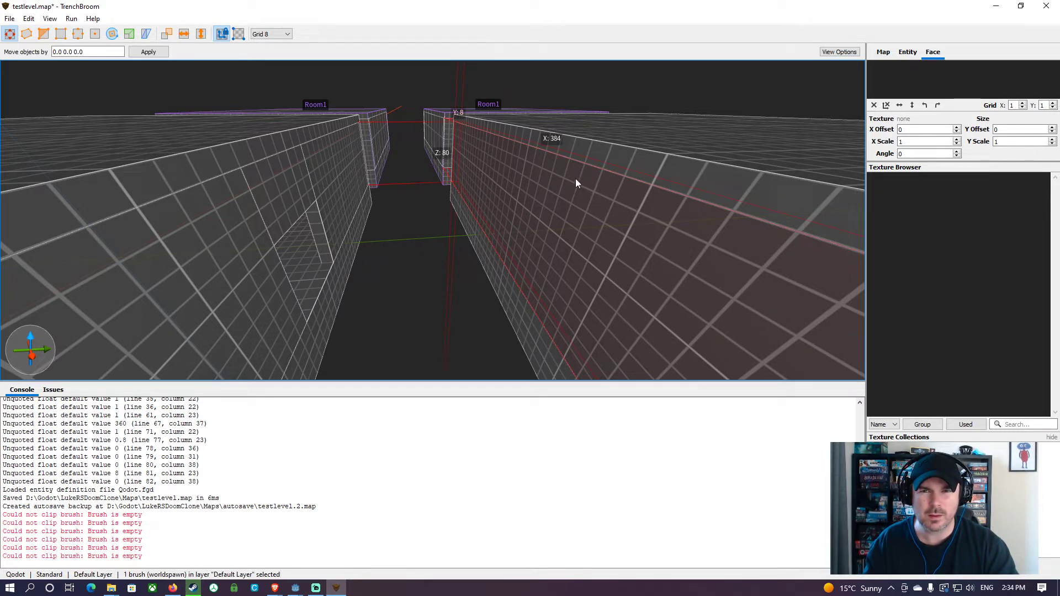
Step: Split the facing wall vertically with the Clip tool from 96 312 96 to 96 312 16, keeping both pieces
{"action": "key", "text": "c"}
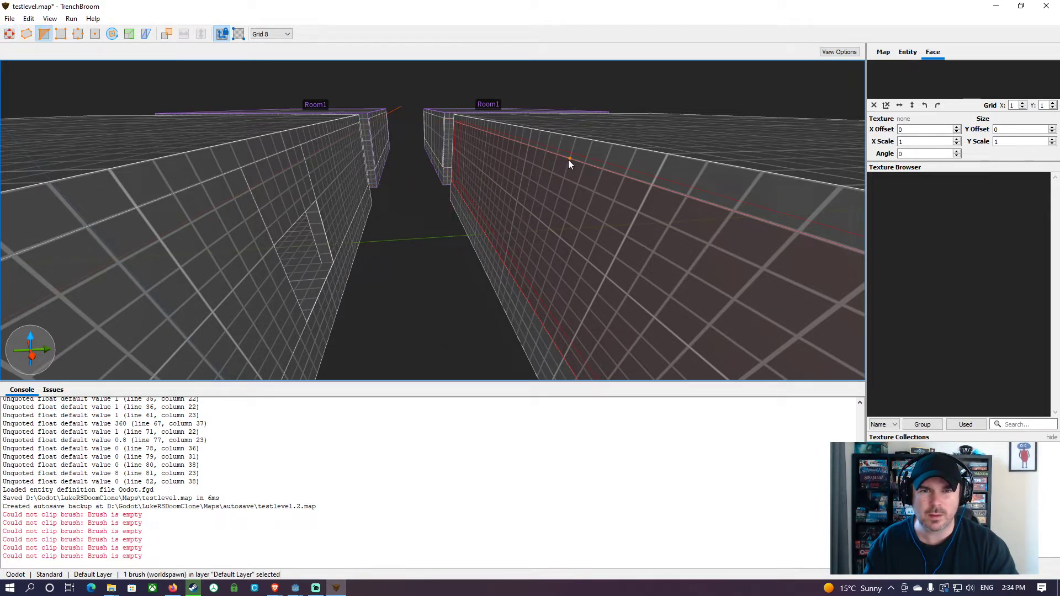
{"action": "left_click", "coordinate": [527, 299]}
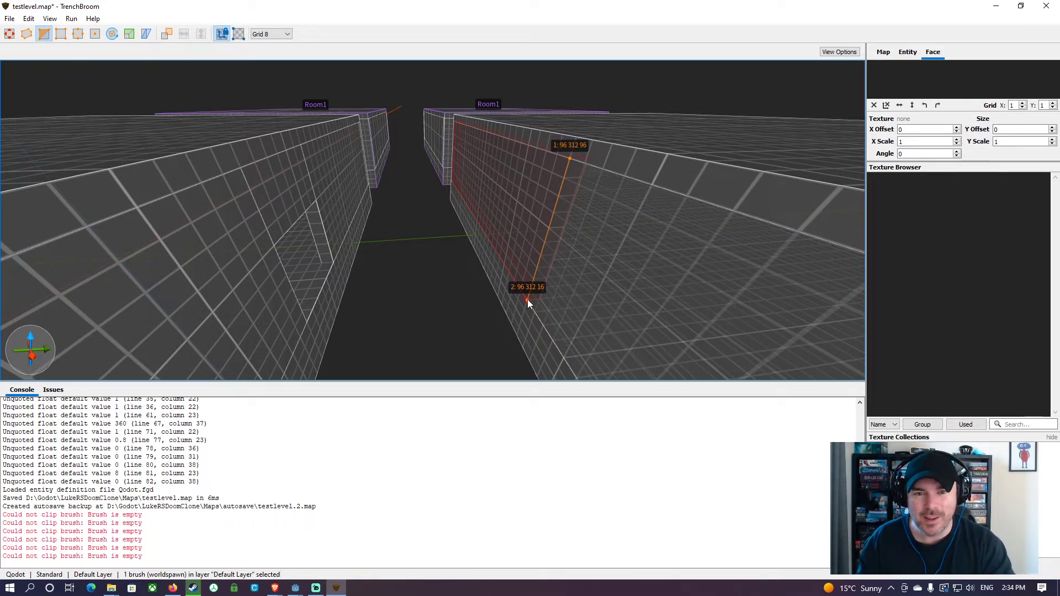
{"action": "key", "text": "Tab"}
{"action": "key", "text": "Tab"}
{"action": "key", "text": "Return"}
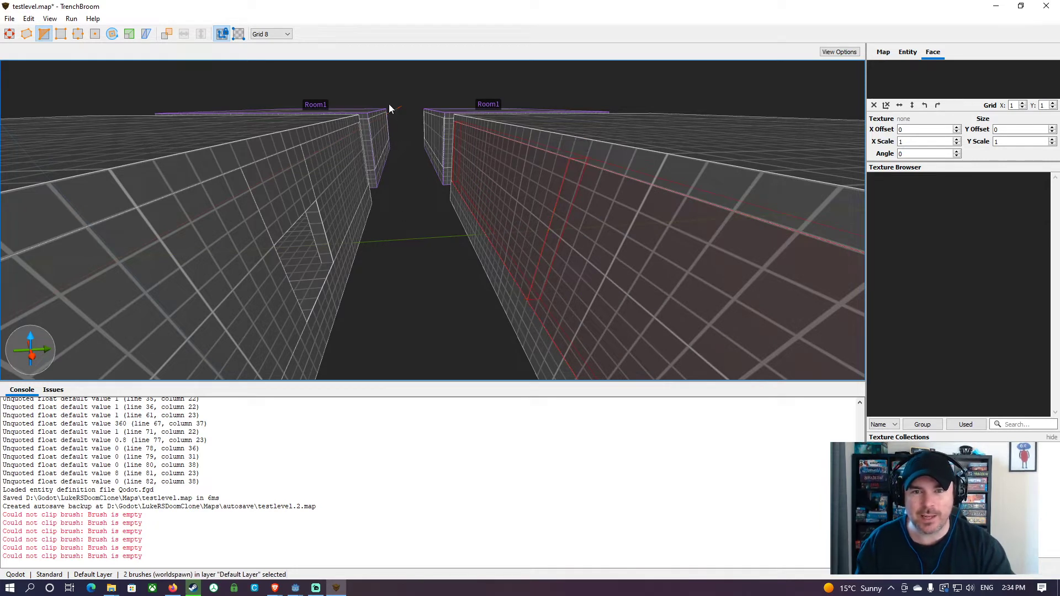
{"action": "left_click", "coordinate": [528, 146]}
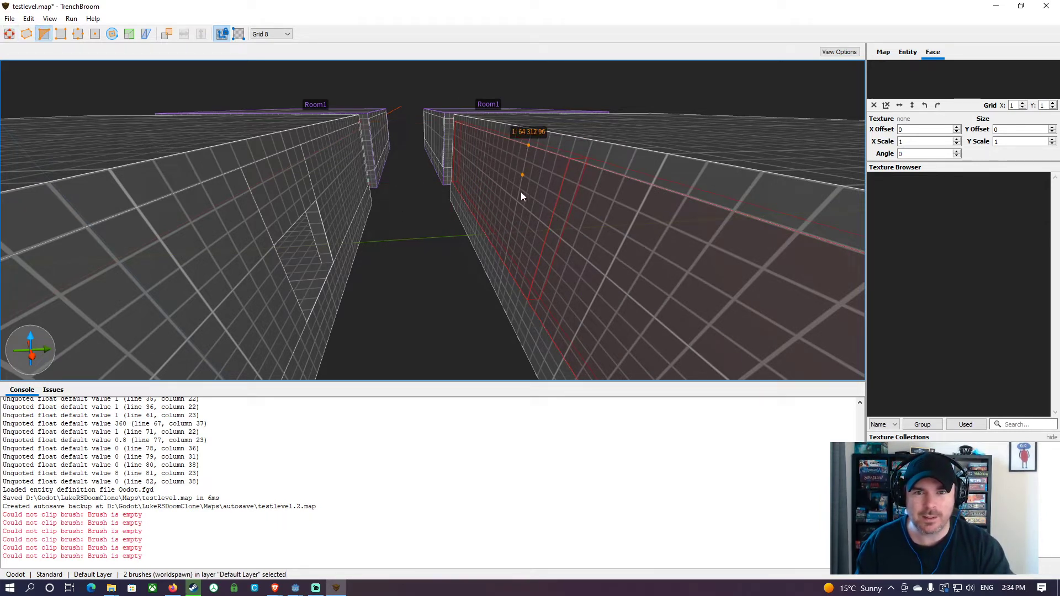
{"action": "right_click", "coordinate": [510, 264]}
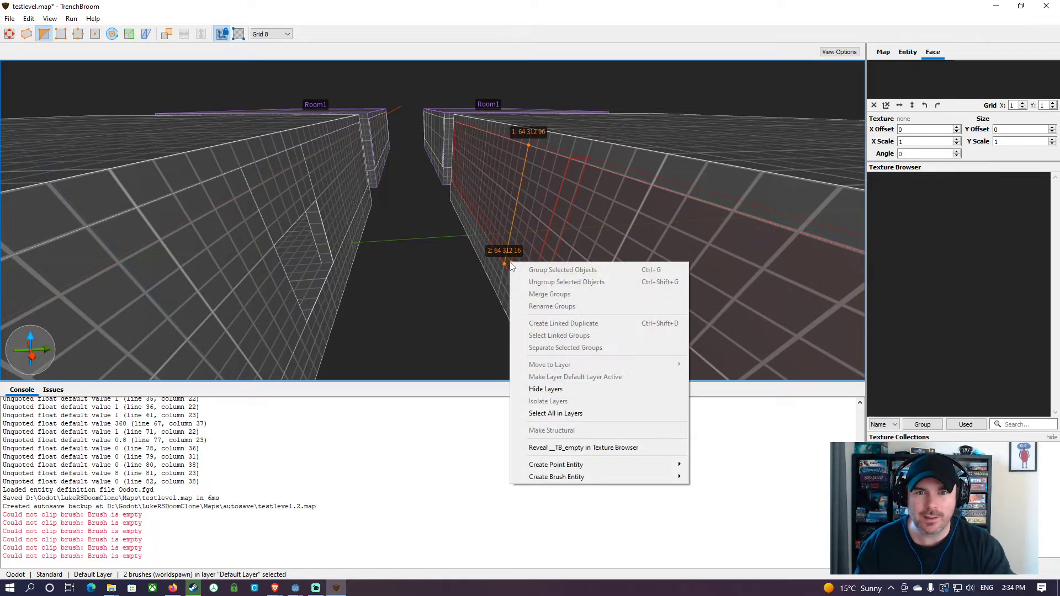
{"action": "left_click", "coordinate": [521, 242]}
{"action": "key", "text": "Delete"}
{"action": "key", "text": "Delete"}
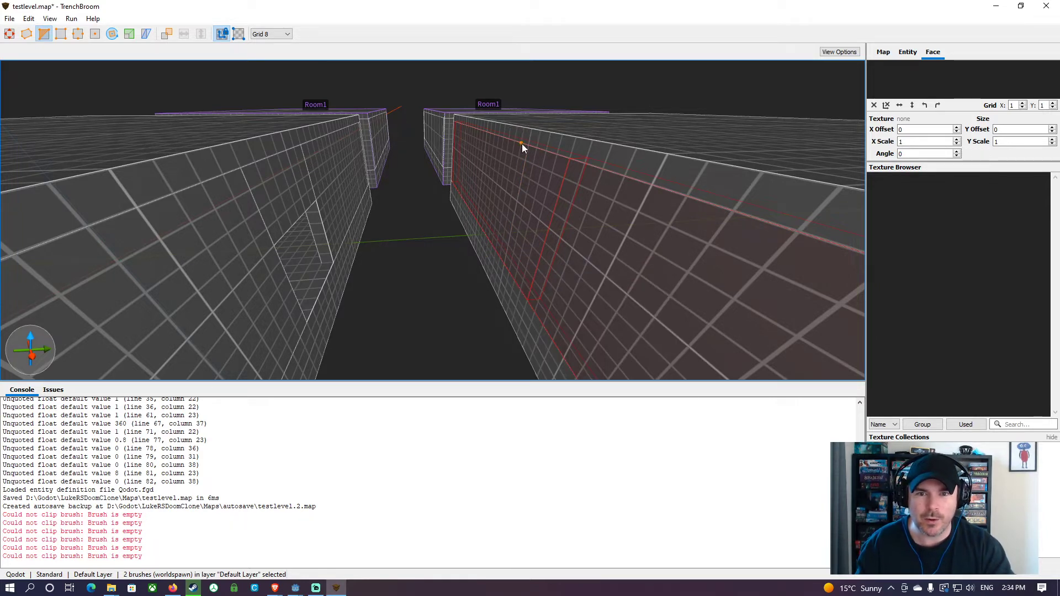
Step: Split the facing wall vertically again from 56 312 96 to 56 312 16, keeping both pieces
{"action": "left_click", "coordinate": [499, 255]}
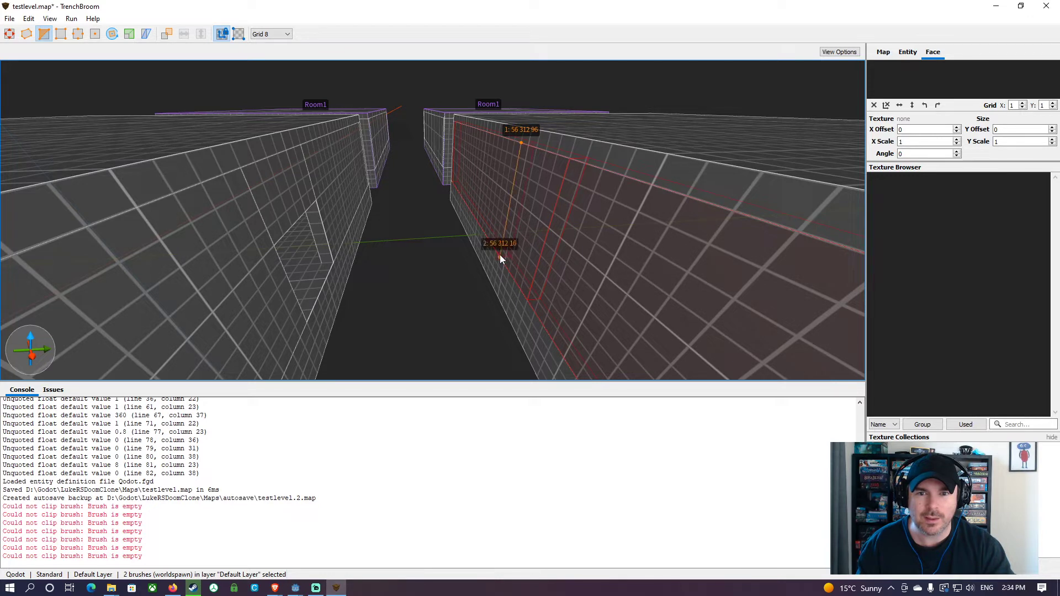
{"action": "key", "text": "Return"}
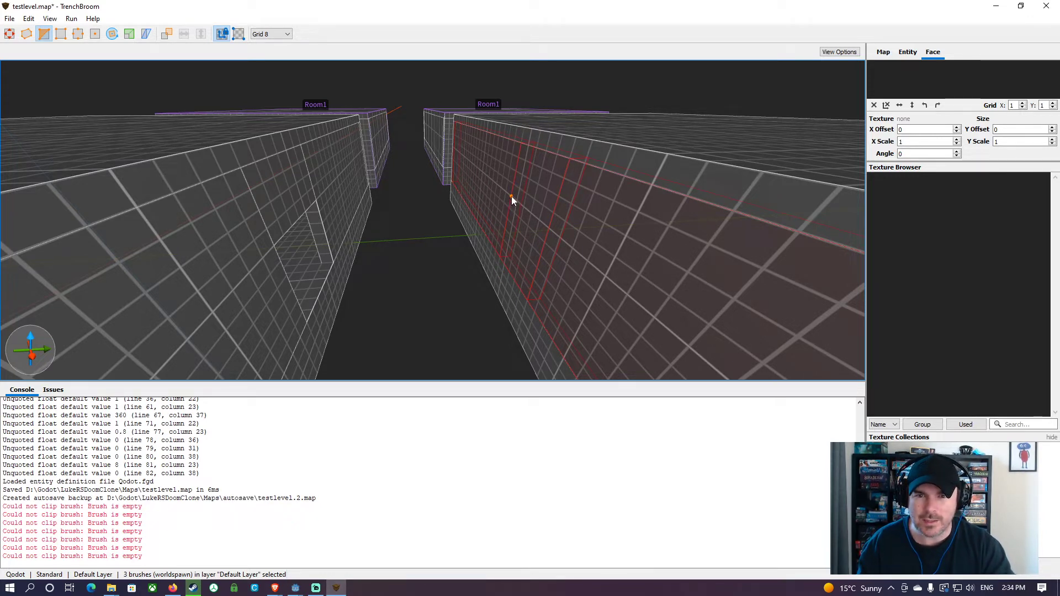
{"action": "left_click", "coordinate": [551, 228]}
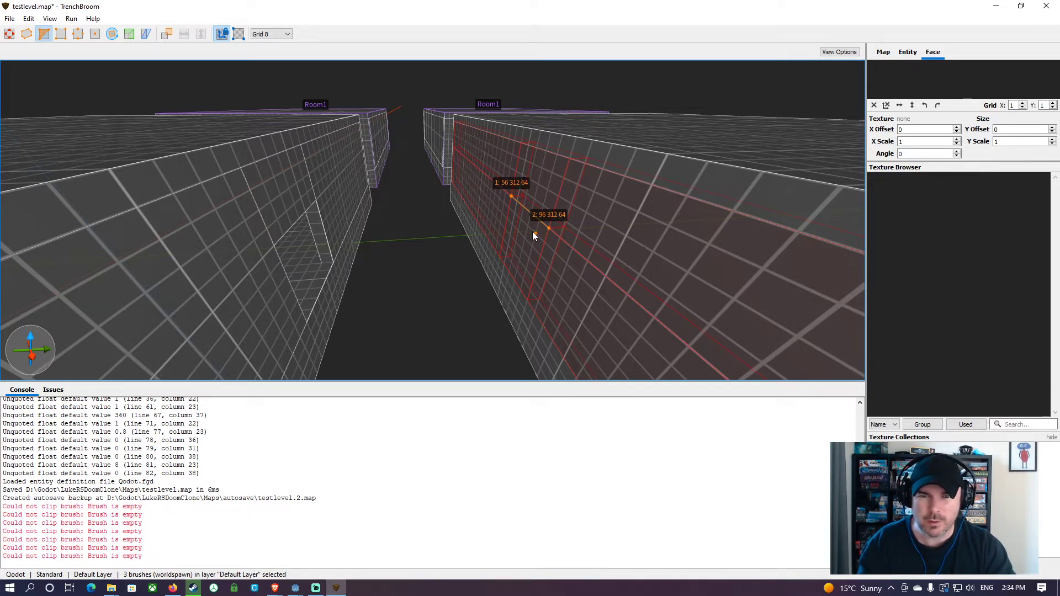
{"action": "key", "text": "Escape"}
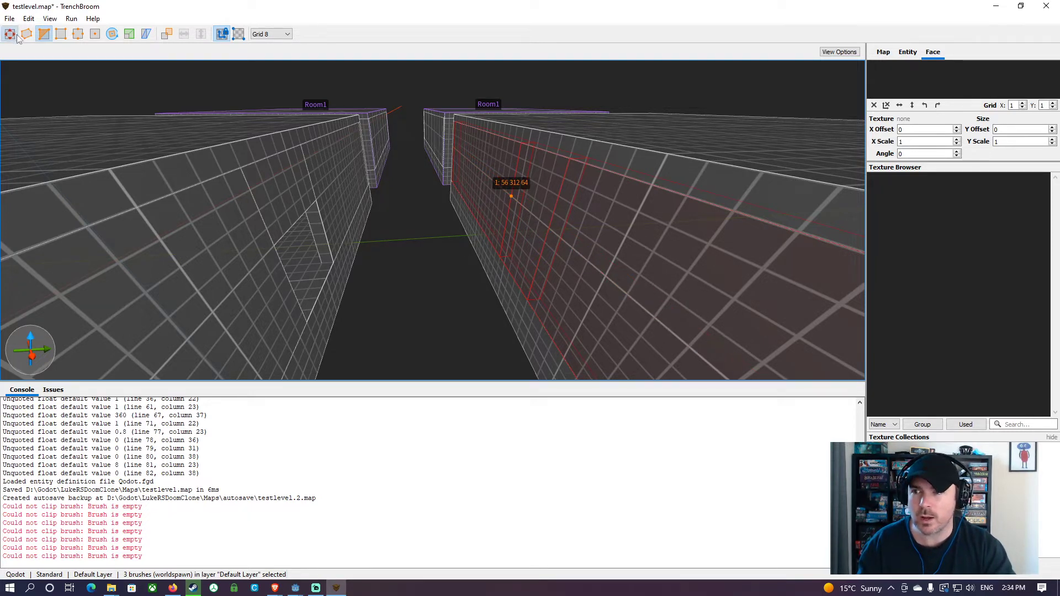
{"action": "left_click", "coordinate": [547, 187]}
{"action": "key", "text": "Escape"}
{"action": "key", "text": "Escape"}
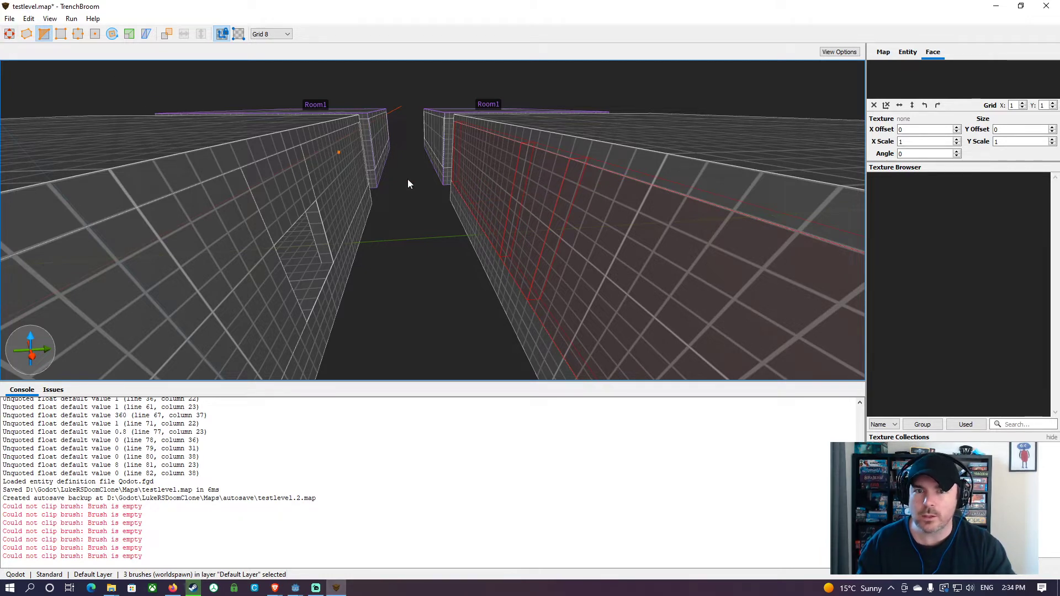
{"action": "key", "text": "super"}
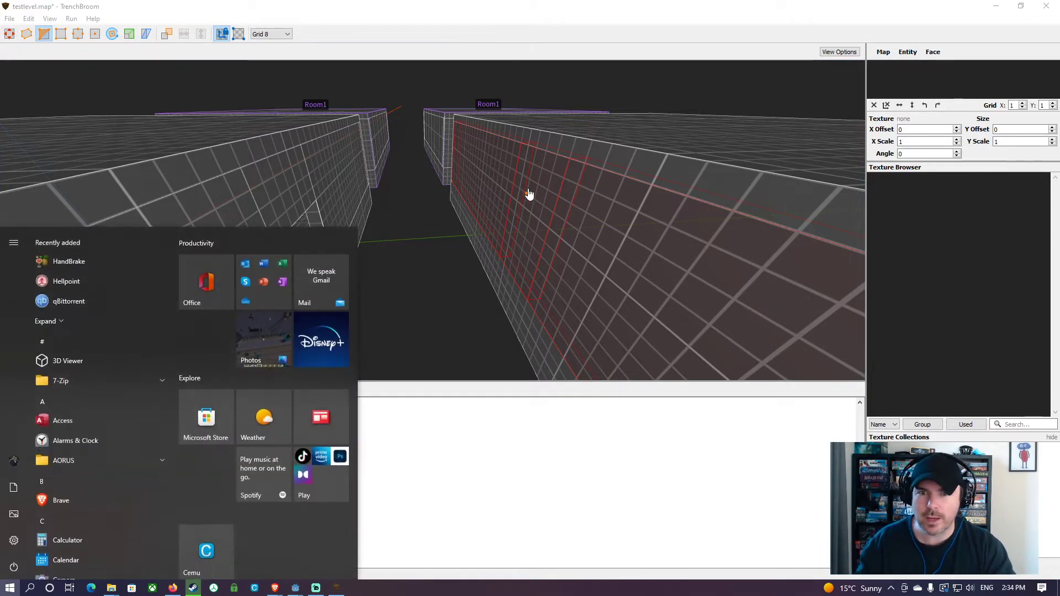
{"action": "key", "text": "super"}
Step: Leave the Clip tool and select only the middle brush between the two vertical cuts
{"action": "left_click", "coordinate": [9, 34]}
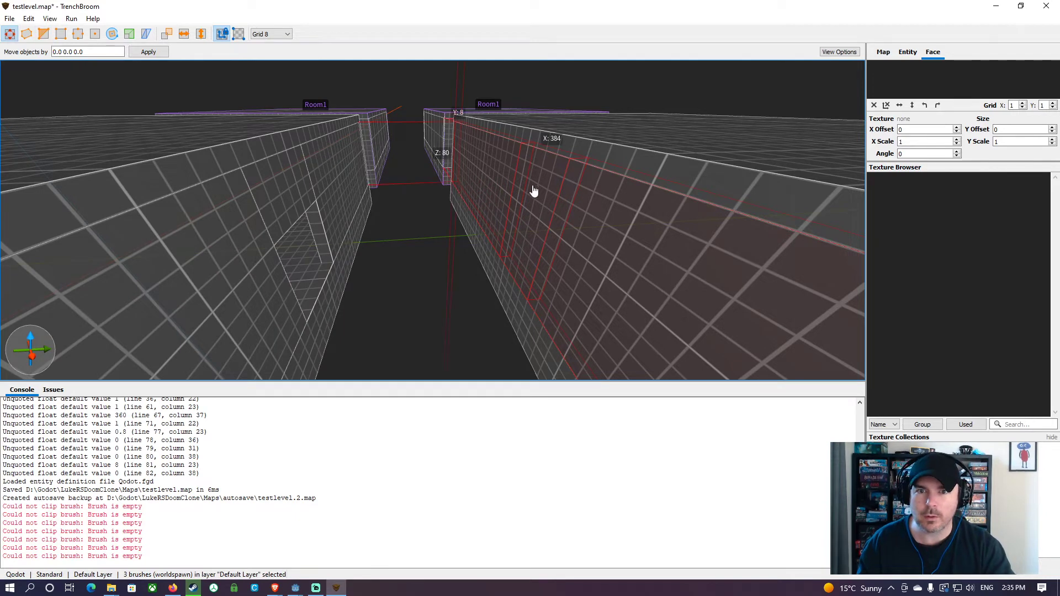
{"action": "left_click", "coordinate": [538, 227]}
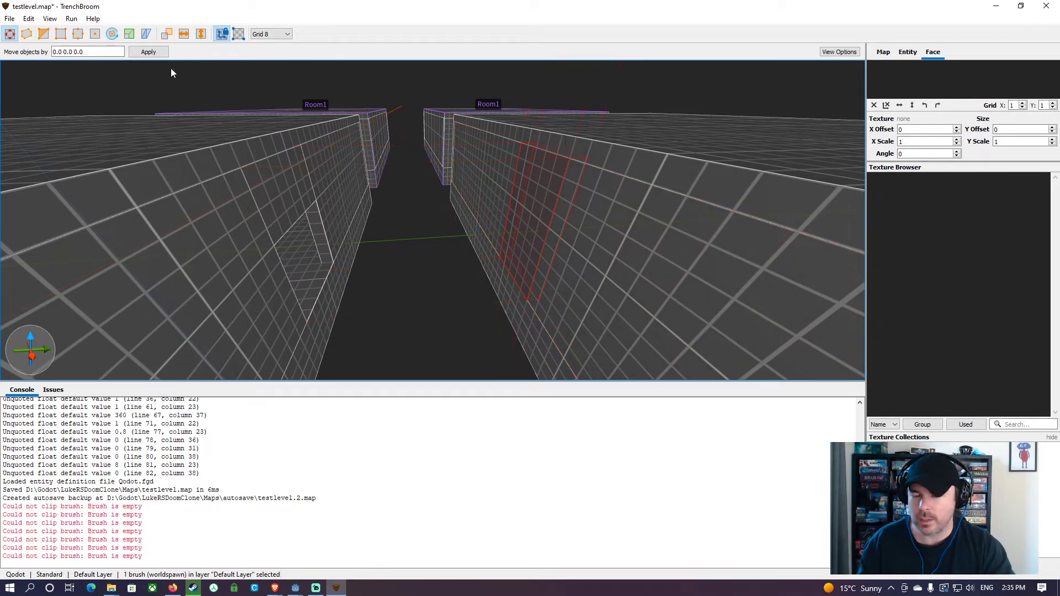
{"action": "left_click", "coordinate": [44, 33]}
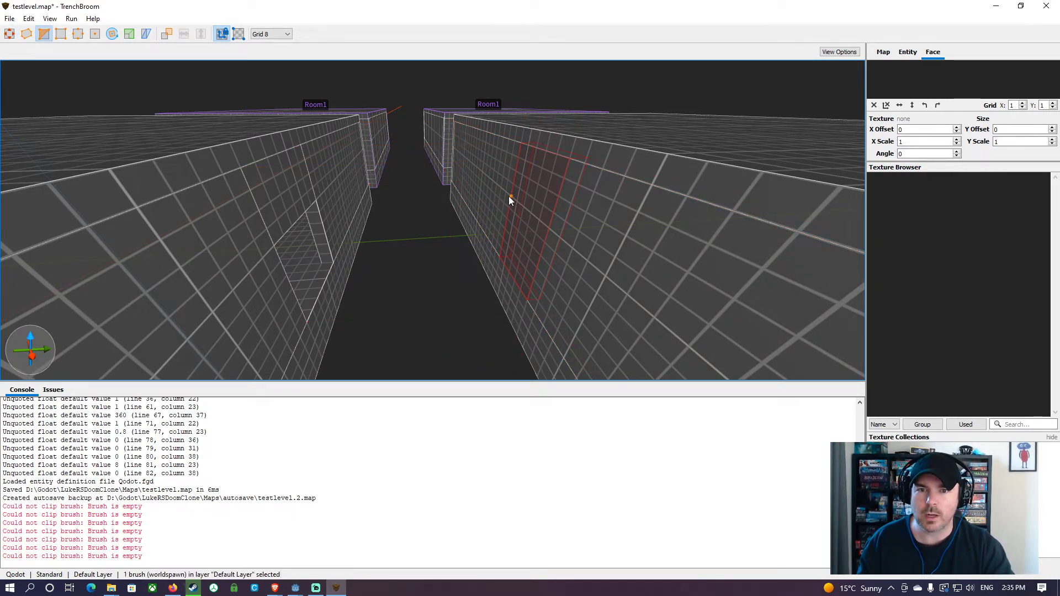
{"action": "left_click", "coordinate": [548, 228]}
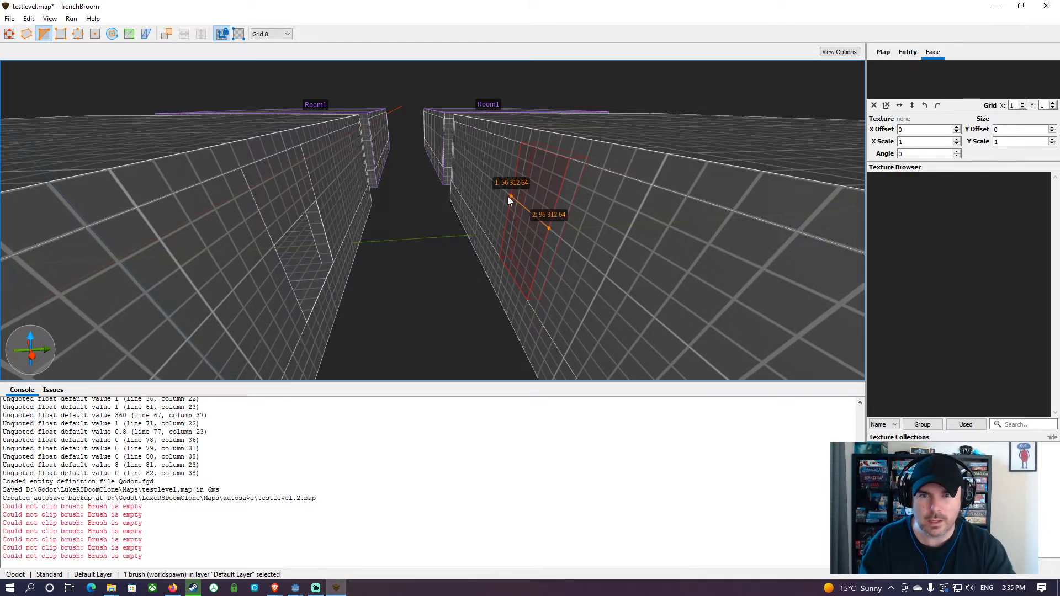
{"action": "left_click", "coordinate": [473, 199]}
{"action": "key", "text": "w"}
{"action": "mouse_move", "coordinate": [472, 200]}
{"action": "right_mouse_down"}
{"action": "mouse_move", "coordinate": [522, 200]}
{"action": "mouse_move", "coordinate": [526, 183]}
{"action": "mouse_move", "coordinate": [475, 189]}
{"action": "mouse_move", "coordinate": [399, 164]}
{"action": "right_mouse_up"}
{"action": "left_click", "coordinate": [518, 187]}
{"action": "left_click", "coordinate": [46, 35]}
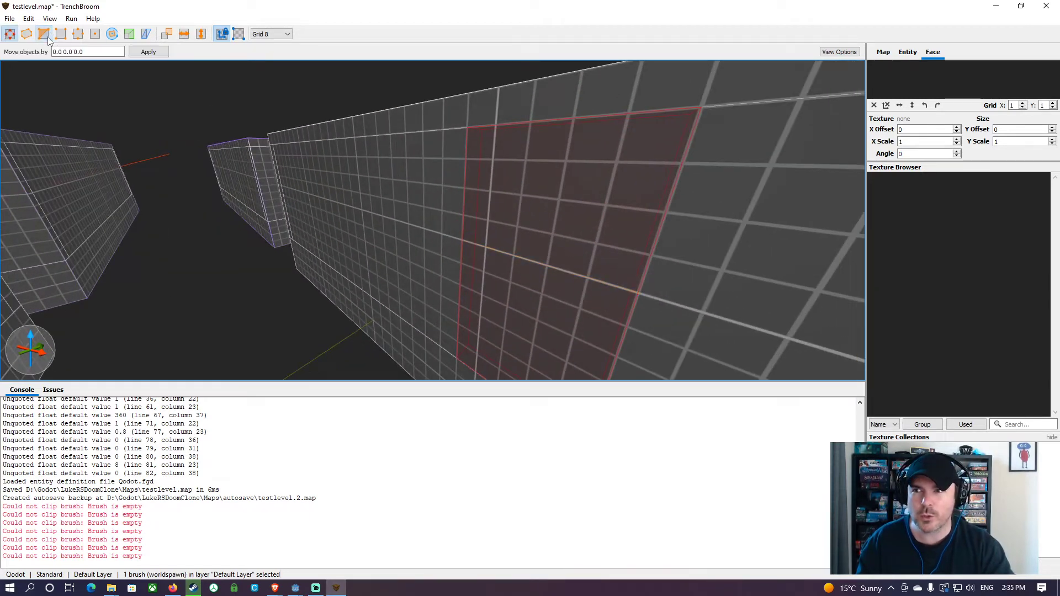
Step: Split the middle brush horizontally with the Clip tool from 56 312 64 to 96 312 64, keeping both pieces, and delete the lower piece
{"action": "scroll", "coordinate": [463, 237], "scroll_direction": "down", "scroll_amount": 4}
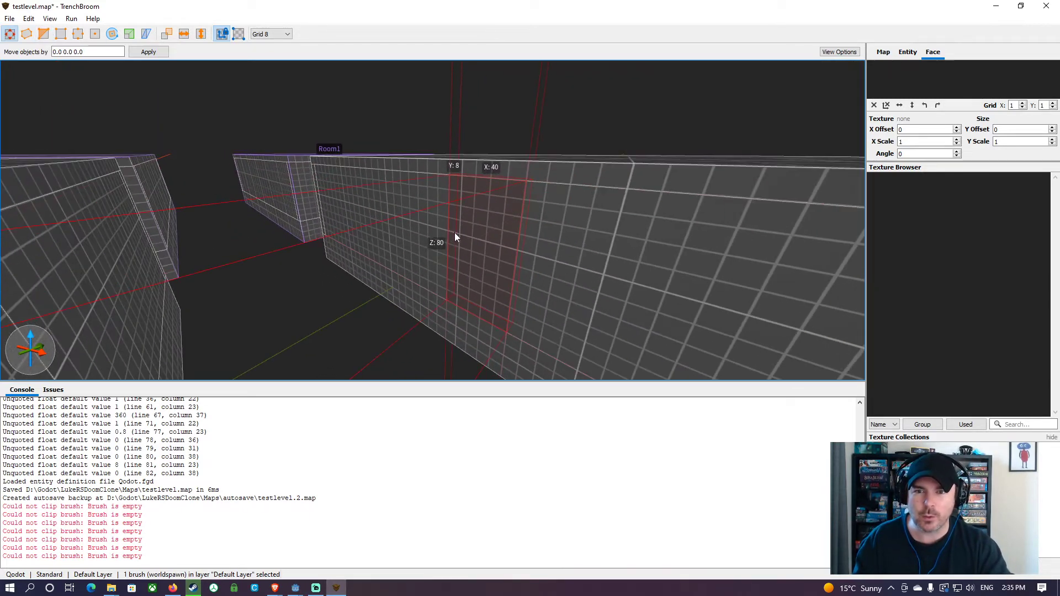
{"action": "key", "text": "c"}
{"action": "left_click", "coordinate": [448, 231]}
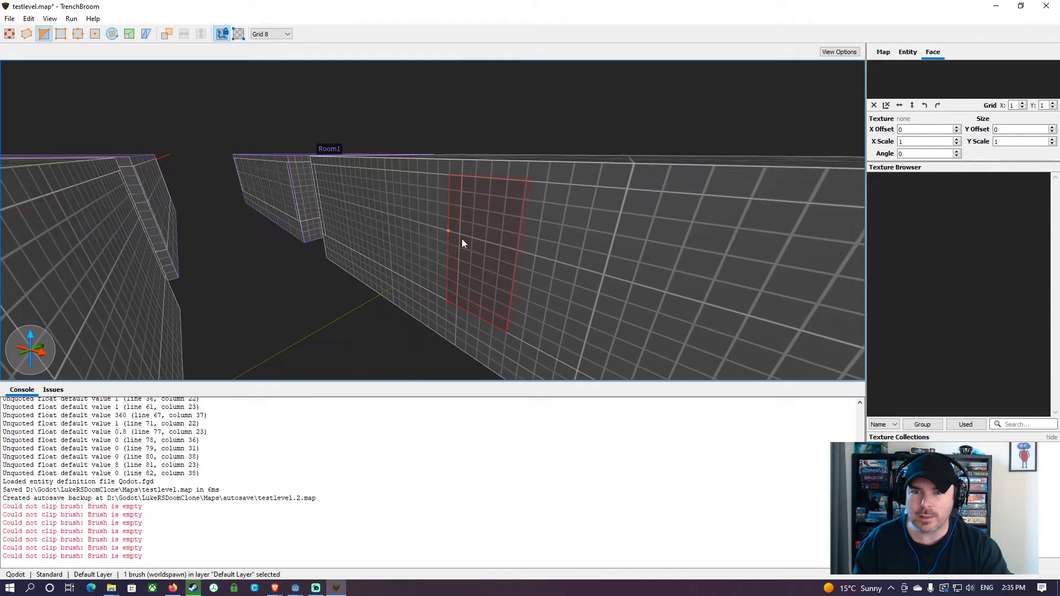
{"action": "left_click", "coordinate": [516, 251]}
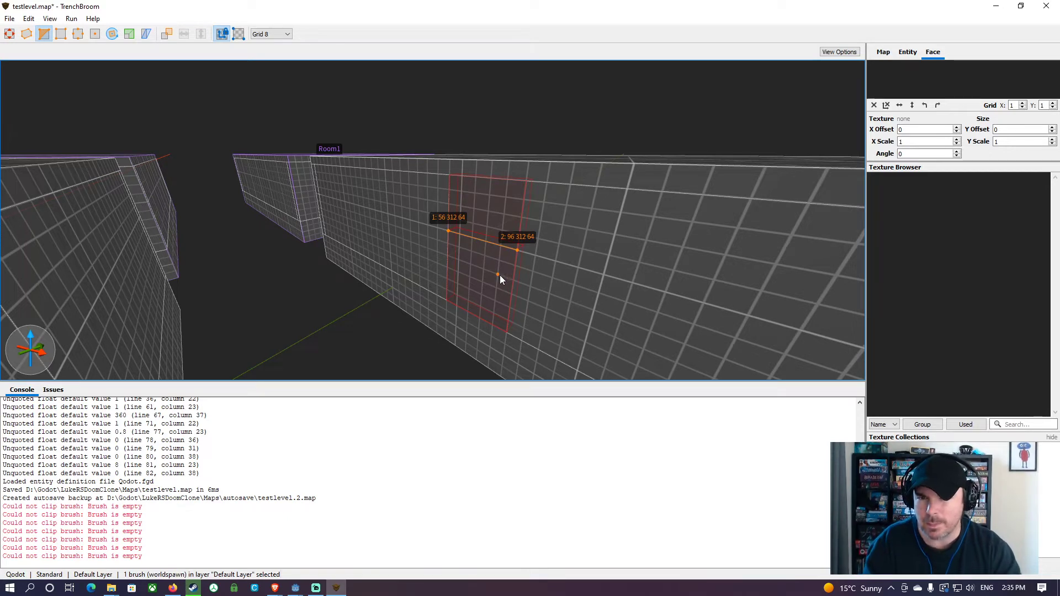
{"action": "key", "text": "Return"}
{"action": "key", "text": "Escape"}
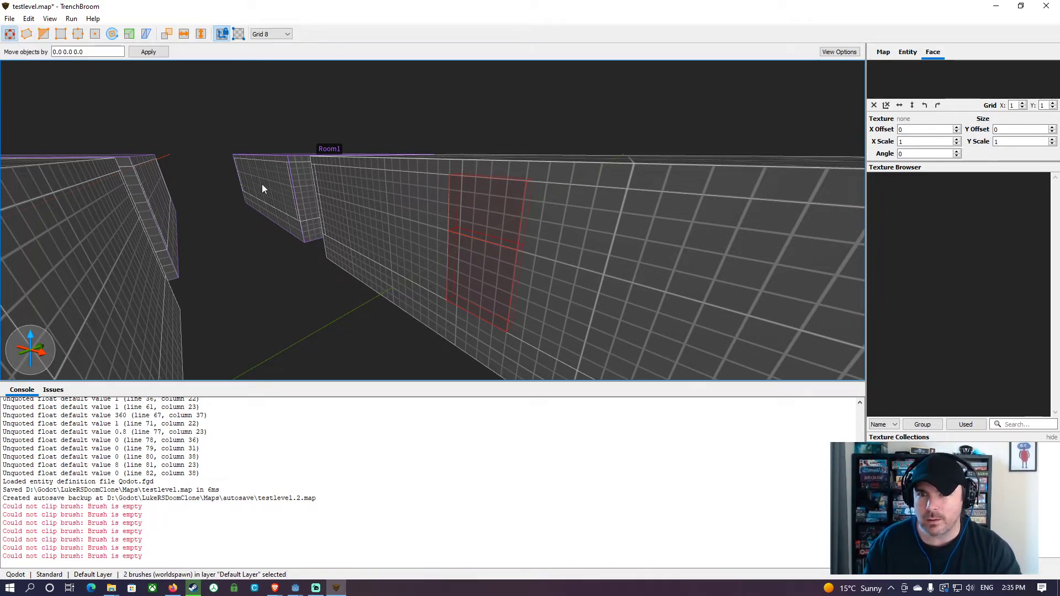
{"action": "left_click", "coordinate": [482, 281]}
{"action": "key", "text": "Delete"}
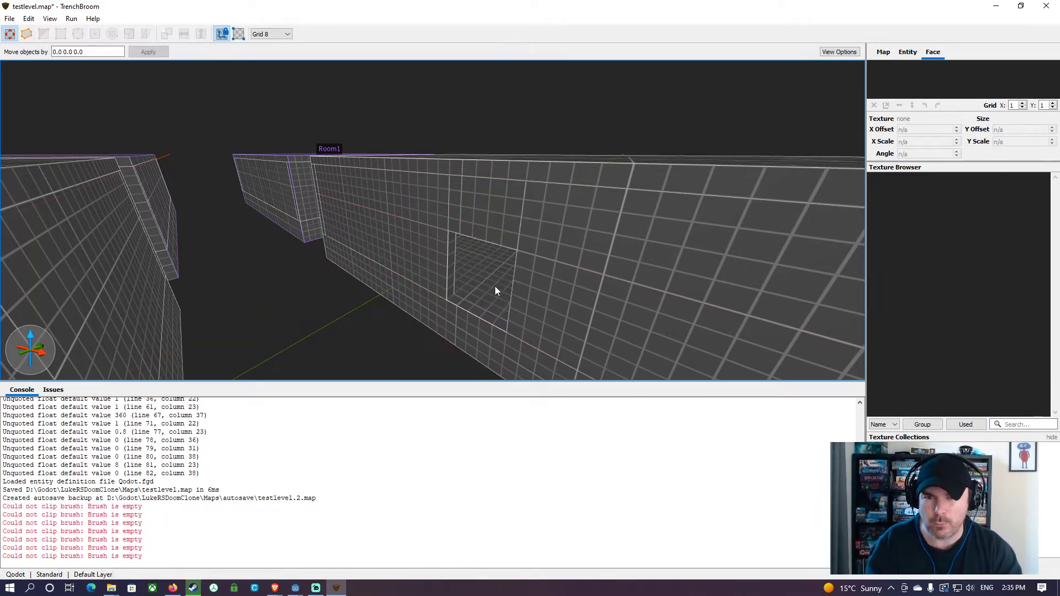
Step: Draw a thin bridge brush about 40 × 136 × 8 units spanning the gap between the two facing doorways
{"action": "right_click_drag", "start_coordinate": [495, 286], "coordinate": [470, 329]}
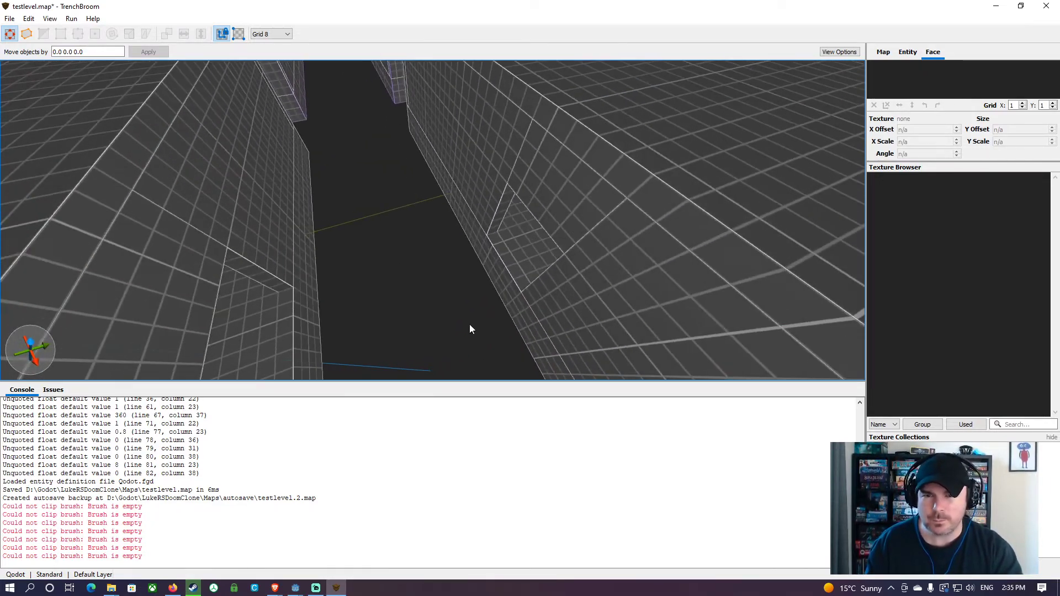
{"action": "mouse_move", "coordinate": [488, 245]}
{"action": "left_mouse_down"}
{"action": "mouse_move", "coordinate": [472, 263]}
{"action": "mouse_move", "coordinate": [310, 336]}
{"action": "mouse_move", "coordinate": [286, 366]}
{"action": "mouse_move", "coordinate": [289, 389]}
{"action": "left_mouse_up"}
{"action": "mouse_move", "coordinate": [367, 265]}
{"action": "right_mouse_down"}
{"action": "mouse_move", "coordinate": [308, 285]}
{"action": "mouse_move", "coordinate": [194, 268]}
{"action": "mouse_move", "coordinate": [284, 246]}
{"action": "mouse_move", "coordinate": [378, 284]}
{"action": "right_mouse_up"}
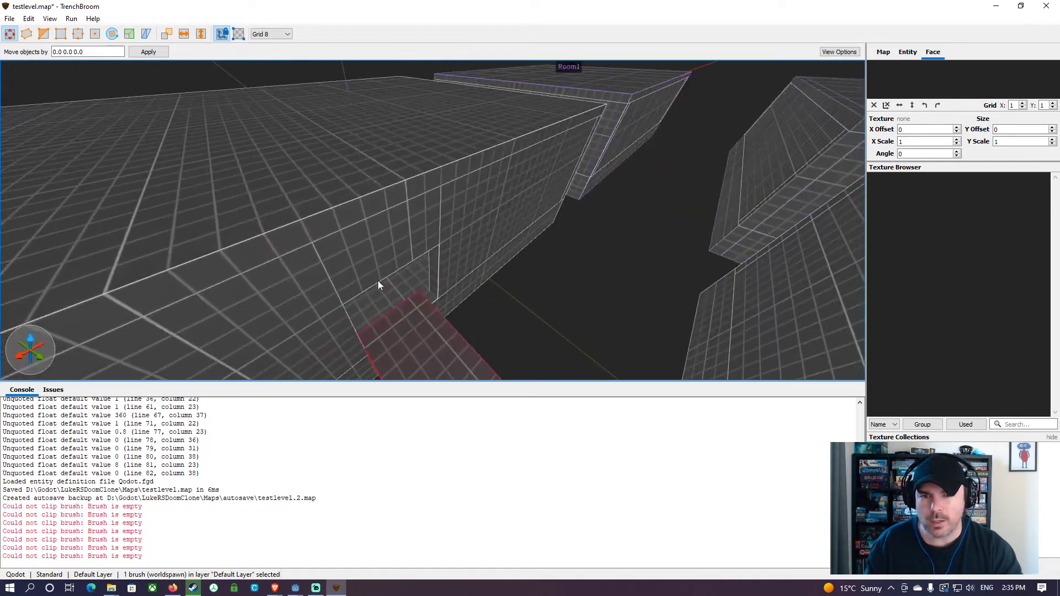
{"action": "left_click", "coordinate": [436, 270]}
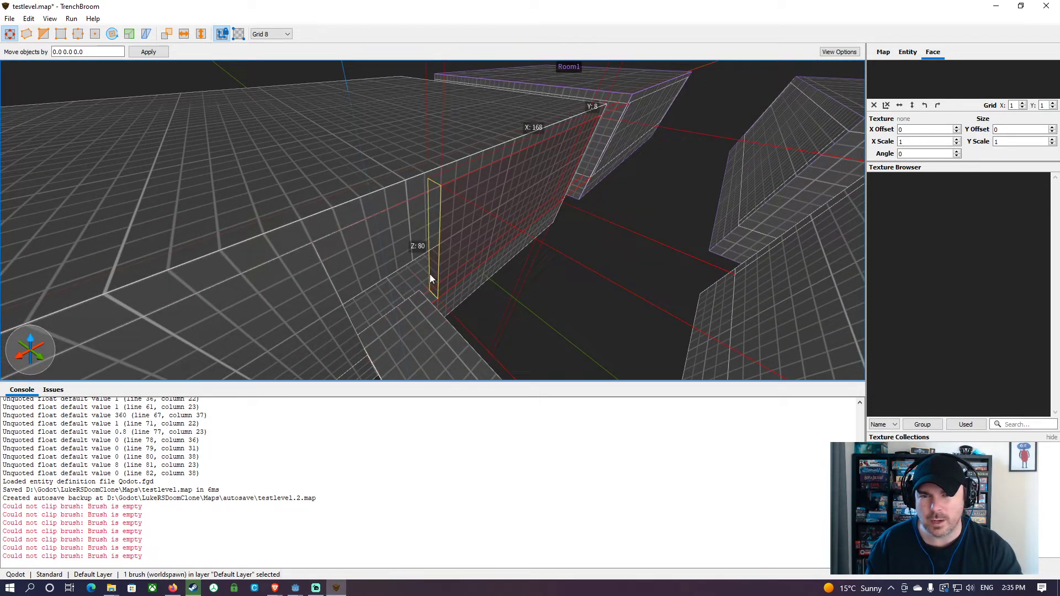
{"action": "mouse_move", "coordinate": [426, 276]}
{"action": "right_mouse_down"}
{"action": "mouse_move", "coordinate": [408, 238]}
{"action": "mouse_move", "coordinate": [459, 234]}
{"action": "mouse_move", "coordinate": [452, 271]}
{"action": "mouse_move", "coordinate": [407, 307]}
{"action": "mouse_move", "coordinate": [556, 290]}
{"action": "mouse_move", "coordinate": [580, 263]}
{"action": "mouse_move", "coordinate": [607, 269]}
{"action": "mouse_move", "coordinate": [586, 287]}
{"action": "mouse_move", "coordinate": [528, 288]}
{"action": "right_mouse_up"}
{"action": "right_click_drag", "start_coordinate": [527, 273], "coordinate": [534, 266]}
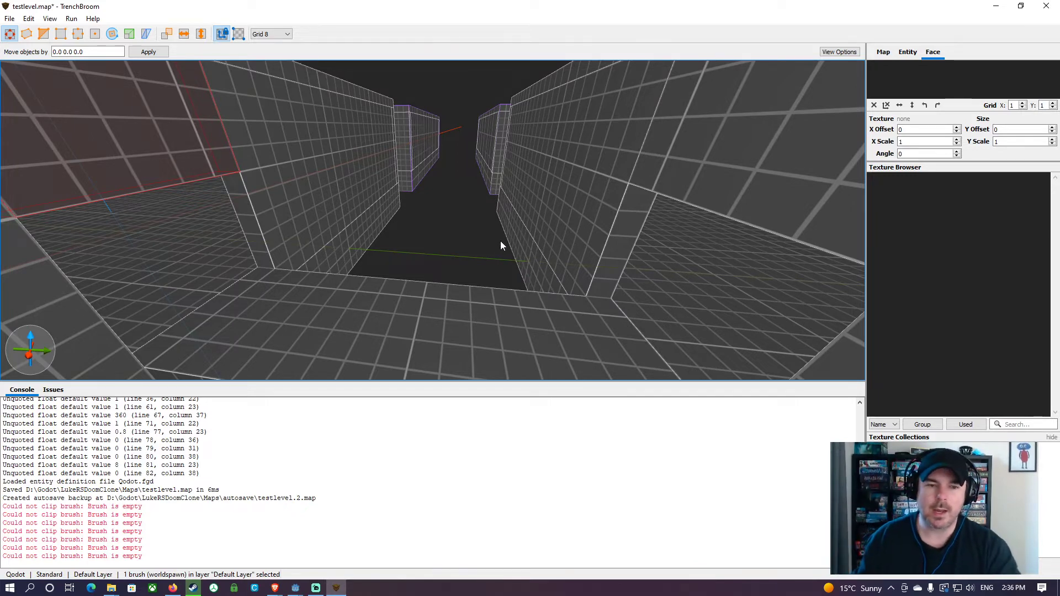
Step: Delete the two Room1 groups beyond the far ends of the bridged rooms
{"action": "right_click_drag", "start_coordinate": [514, 229], "coordinate": [501, 269]}
{"action": "scroll", "coordinate": [502, 263], "scroll_direction": "down", "scroll_amount": 3}
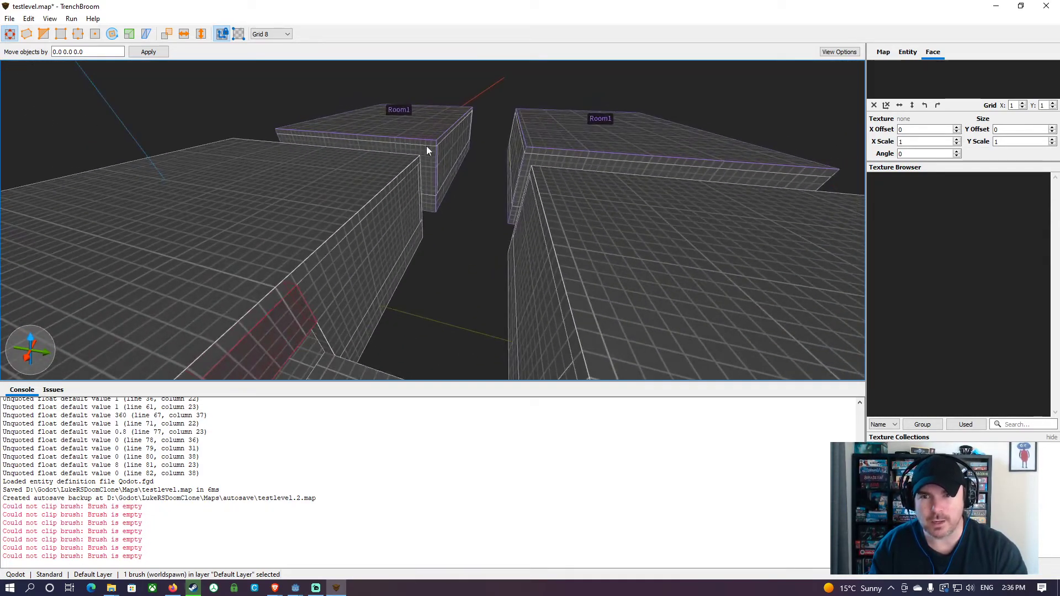
{"action": "left_click", "coordinate": [426, 148]}
{"action": "key", "text": "Delete"}
{"action": "right_click_drag", "start_coordinate": [552, 157], "coordinate": [470, 198]}
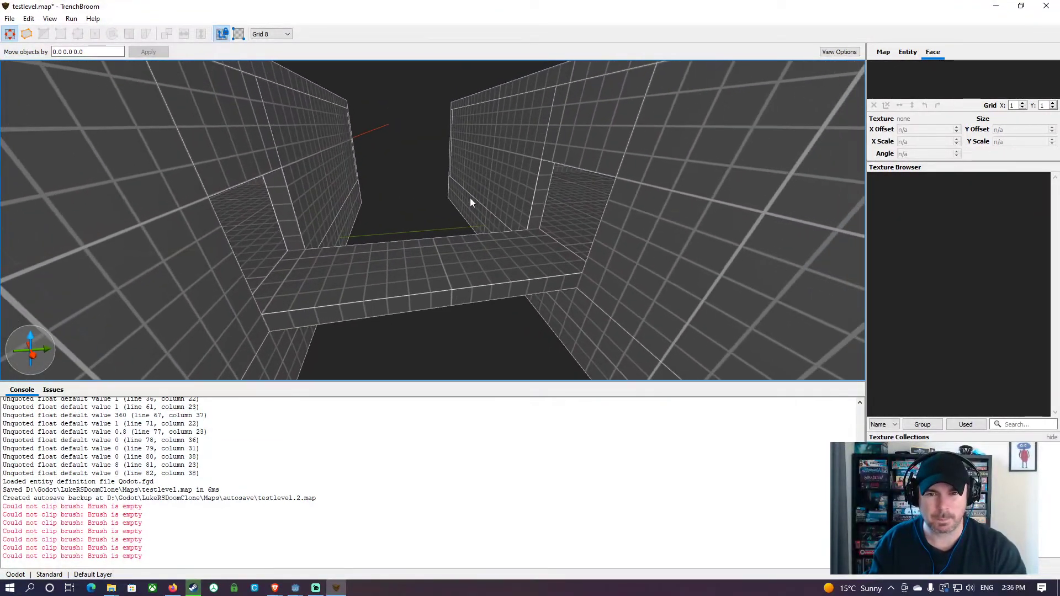
Step: Select the bridge brush and review the Qodot game path in the preferences
{"action": "left_click", "coordinate": [434, 256]}
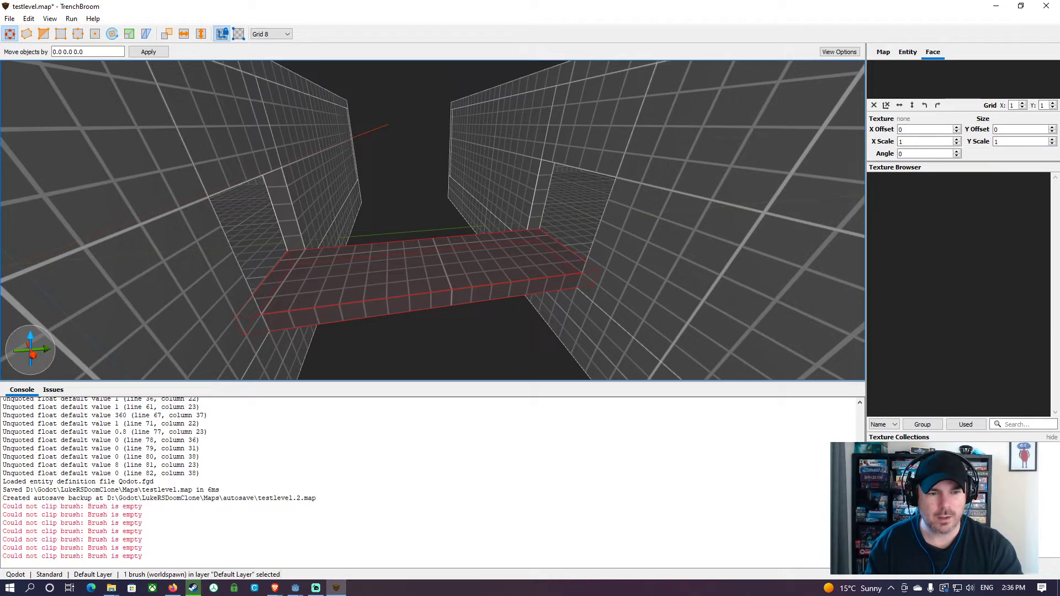
{"action": "left_click", "coordinate": [29, 18]}
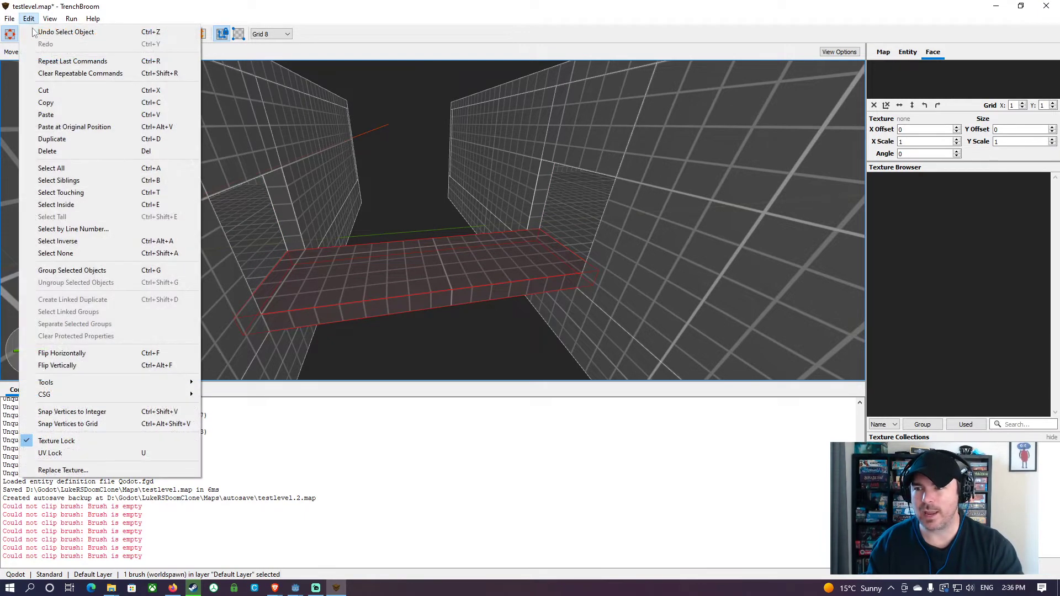
{"action": "mouse_move", "coordinate": [7, 21]}
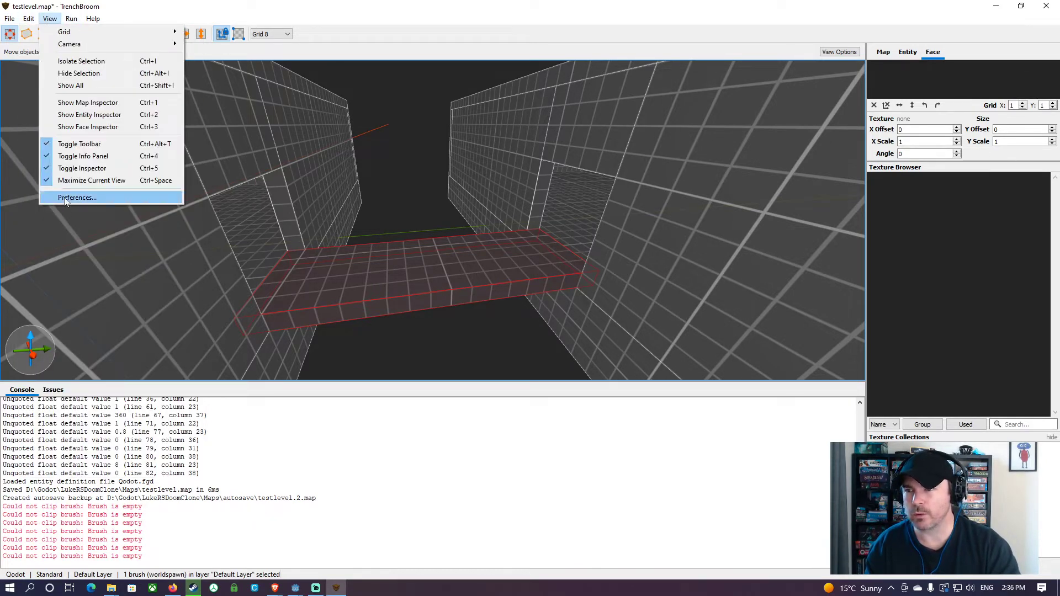
{"action": "left_click", "coordinate": [77, 197]}
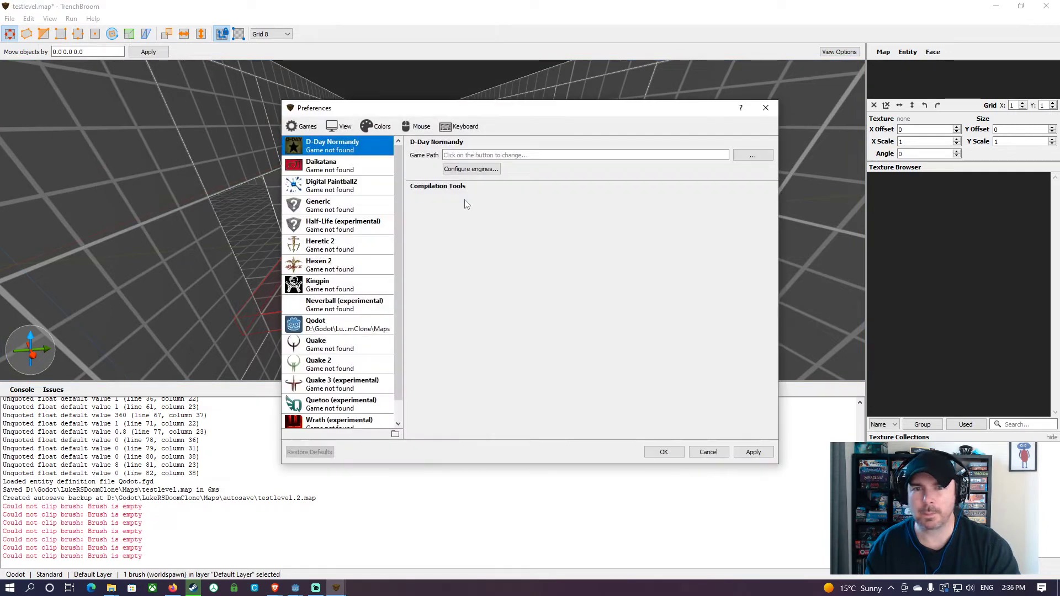
{"action": "left_click", "coordinate": [318, 331]}
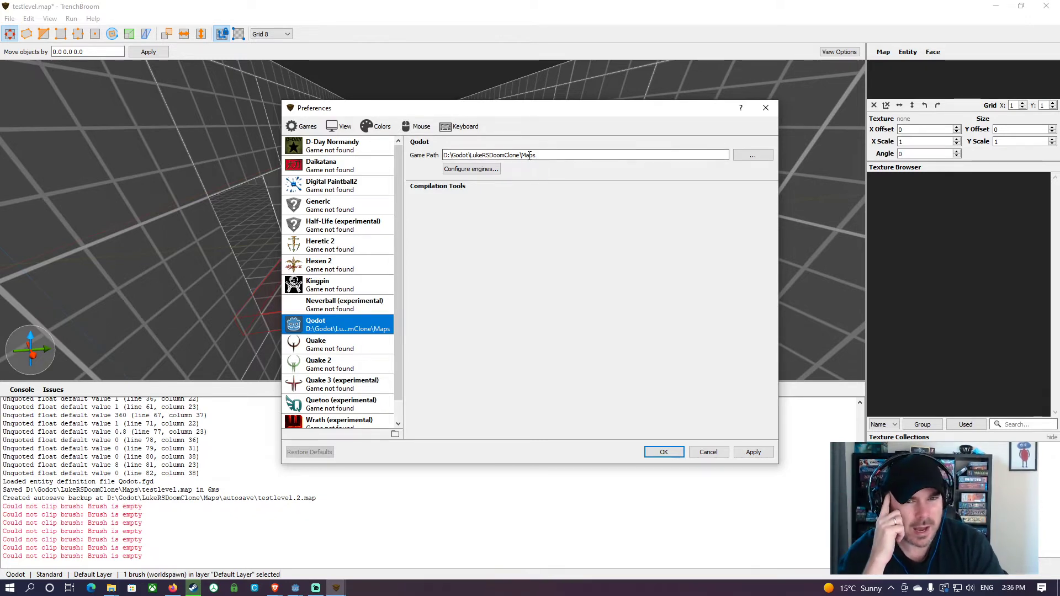
{"action": "left_click", "coordinate": [663, 452]}
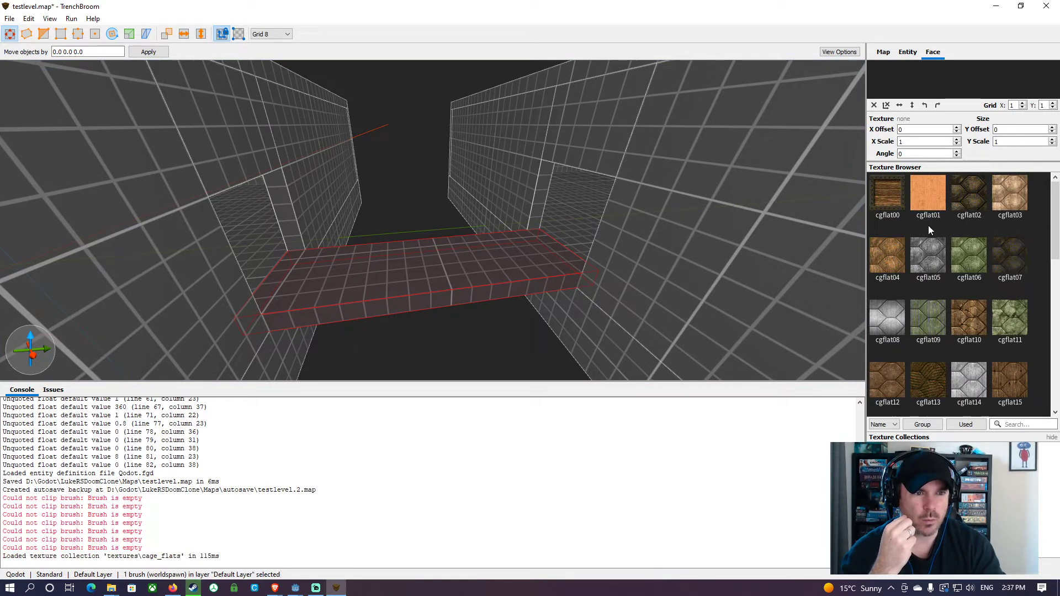
Step: Apply the cgflat05 texture to the bridge brush and set its X and Y scale to 0.5
{"action": "left_click", "coordinate": [435, 269]}
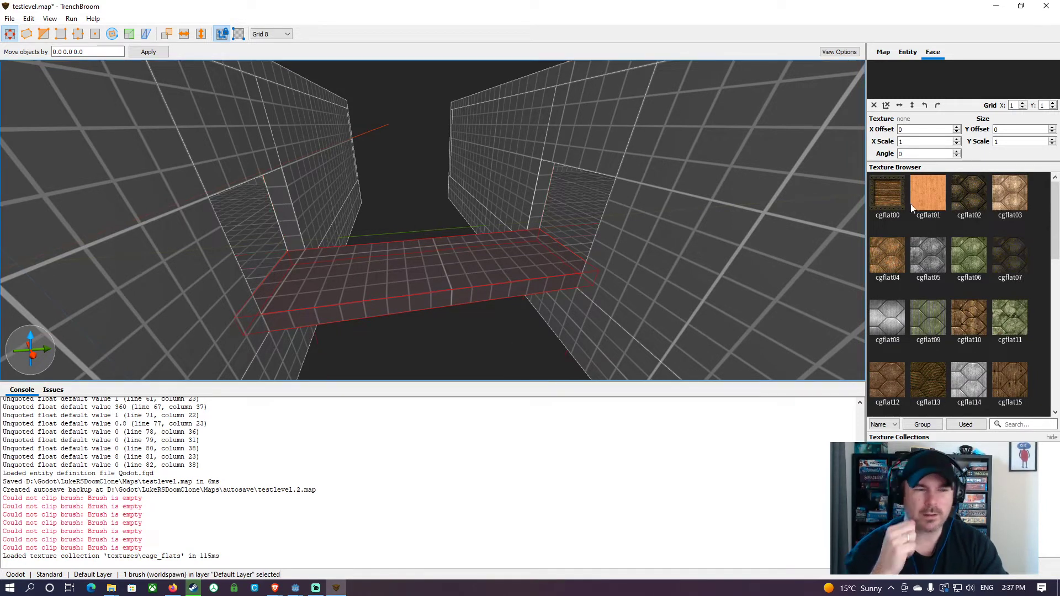
{"action": "left_click", "coordinate": [918, 263]}
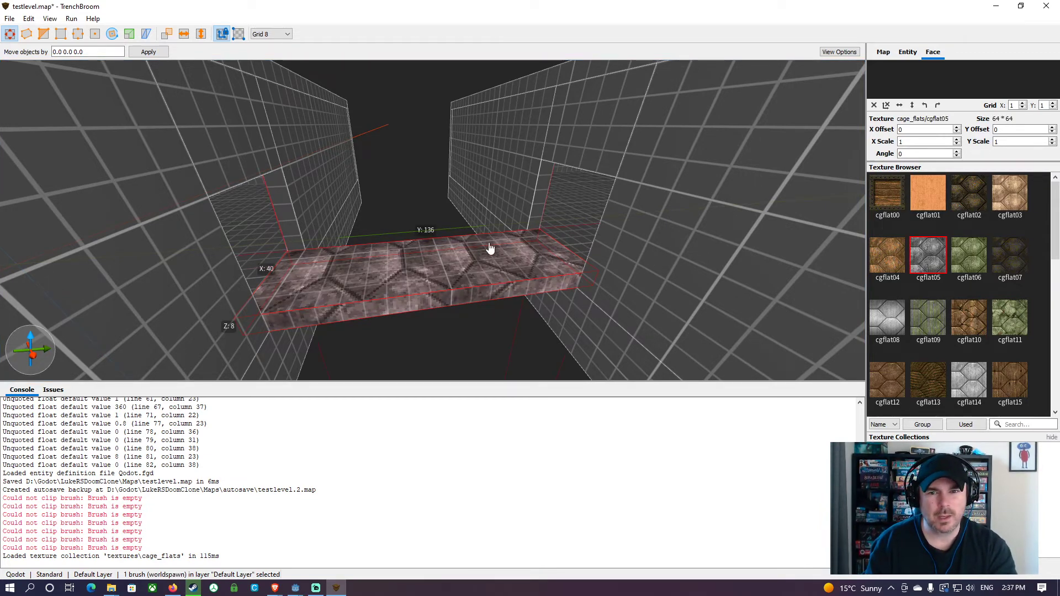
{"action": "scroll", "coordinate": [480, 237], "scroll_direction": "up", "scroll_amount": 5}
{"action": "mouse_move", "coordinate": [473, 231]}
{"action": "right_mouse_down"}
{"action": "mouse_move", "coordinate": [558, 302]}
{"action": "mouse_move", "coordinate": [508, 271]}
{"action": "mouse_move", "coordinate": [471, 271]}
{"action": "right_mouse_up"}
{"action": "scroll", "coordinate": [471, 271], "scroll_direction": "up", "scroll_amount": 3}
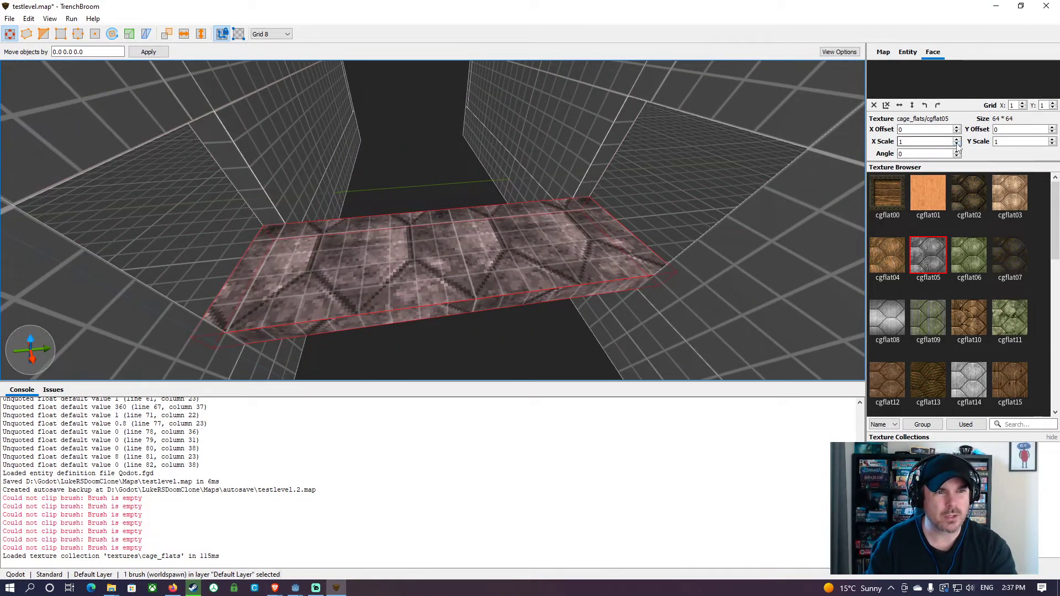
{"action": "double_click", "coordinate": [932, 144]}
{"action": "type", "text": "."}
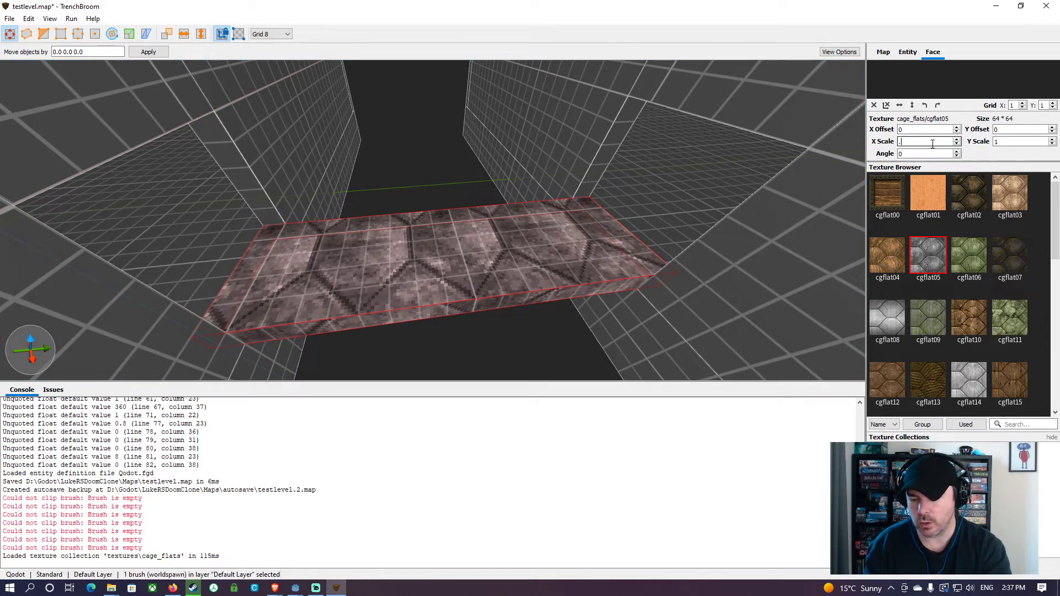
{"action": "type", "text": "5"}
{"action": "key", "text": "Tab"}
{"action": "type", "text": ".5"}
{"action": "key", "text": "Tab"}
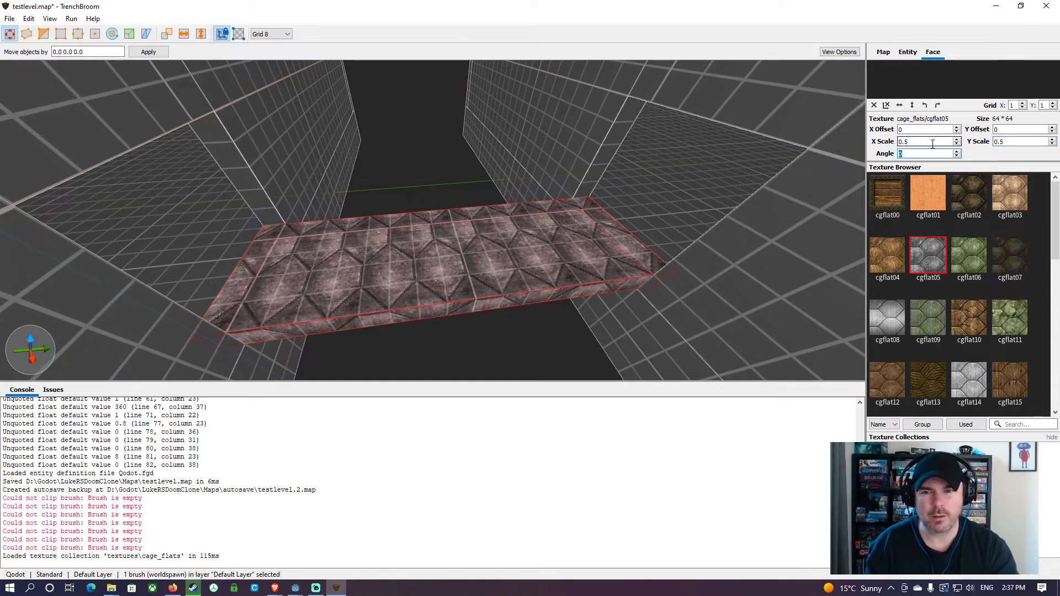
Step: Set the grid size to 16 and inspect the textured bridge between the doorways
{"action": "scroll", "coordinate": [468, 210], "scroll_direction": "down", "scroll_amount": 5}
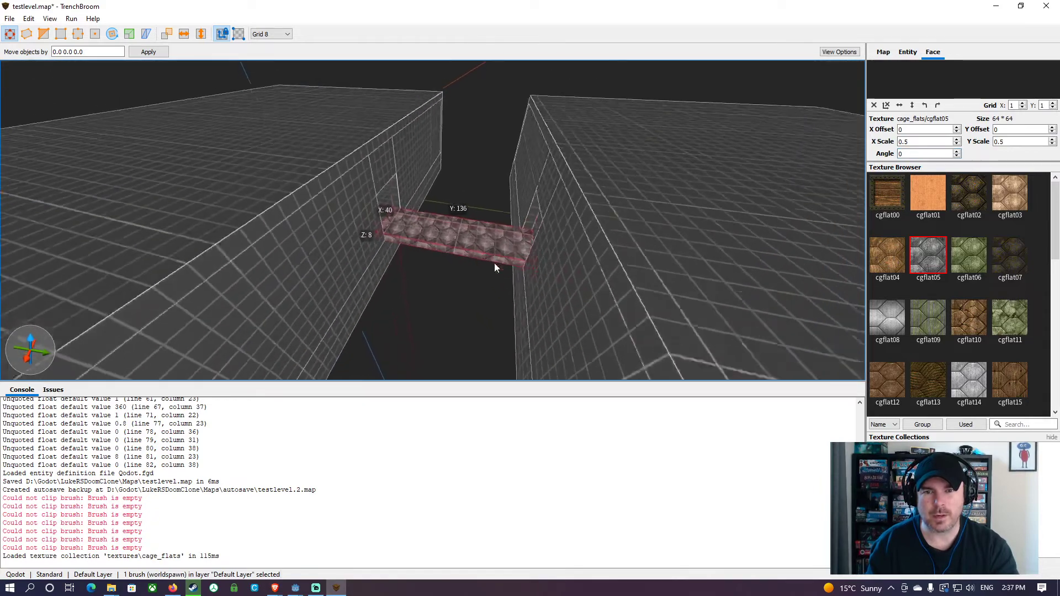
{"action": "scroll", "coordinate": [496, 263], "scroll_direction": "up", "scroll_amount": 6}
{"action": "right_click_drag", "start_coordinate": [494, 256], "coordinate": [448, 248]}
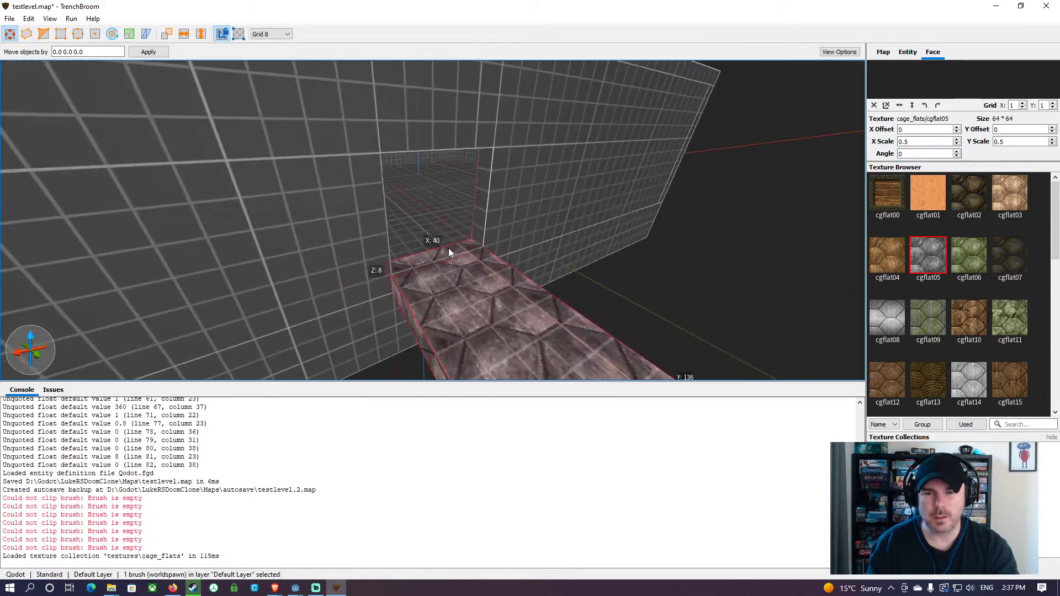
{"action": "left_click", "coordinate": [271, 34]}
{"action": "left_click", "coordinate": [276, 93]}
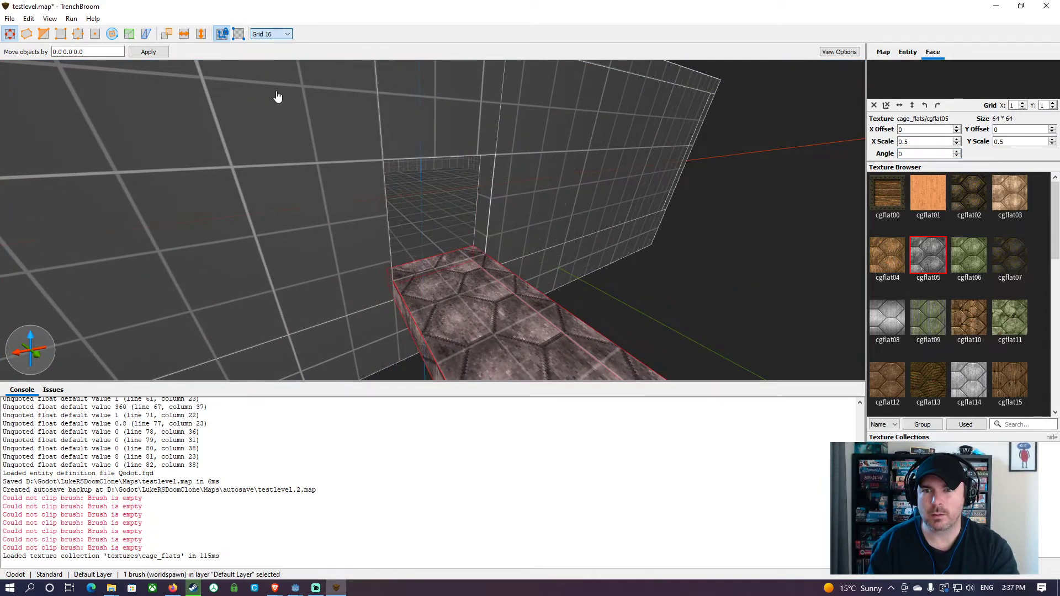
{"action": "mouse_move", "coordinate": [453, 222]}
{"action": "right_mouse_down"}
{"action": "mouse_move", "coordinate": [548, 270]}
{"action": "mouse_move", "coordinate": [549, 254]}
{"action": "mouse_move", "coordinate": [479, 250]}
{"action": "mouse_move", "coordinate": [591, 264]}
{"action": "mouse_move", "coordinate": [548, 283]}
{"action": "mouse_move", "coordinate": [542, 260]}
{"action": "right_mouse_up"}
{"action": "scroll", "coordinate": [548, 271], "scroll_direction": "down", "scroll_amount": 5}
{"action": "scroll", "coordinate": [548, 271], "scroll_direction": "up", "scroll_amount": 4}
{"action": "scroll", "coordinate": [548, 254], "scroll_direction": "down", "scroll_amount": 8}
{"action": "scroll", "coordinate": [549, 255], "scroll_direction": "up", "scroll_amount": 7}
{"action": "scroll", "coordinate": [590, 264], "scroll_direction": "down", "scroll_amount": 5}
{"action": "scroll", "coordinate": [547, 282], "scroll_direction": "up", "scroll_amount": 5}
{"action": "scroll", "coordinate": [542, 259], "scroll_direction": "down", "scroll_amount": 5}
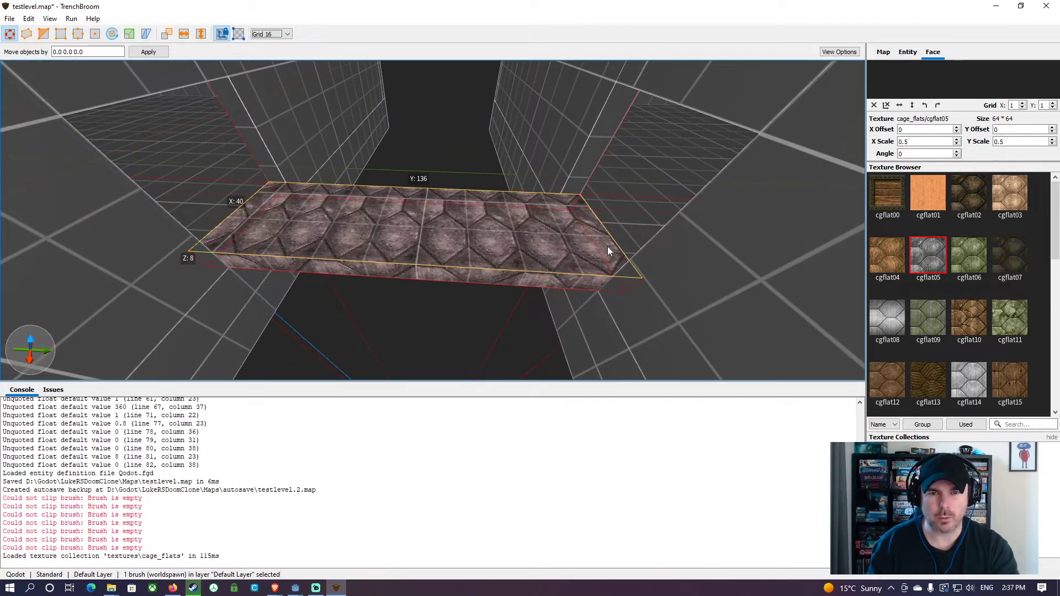
Step: Set the grid to 8, shorten the bridge brush to 120 units along Y, and lower it by one grid step
{"action": "mouse_move", "coordinate": [640, 245]}
{"action": "left_mouse_down", "text": "shift"}
{"action": "mouse_move", "coordinate": [606, 240]}
{"action": "mouse_move", "coordinate": [629, 243]}
{"action": "left_mouse_up", "text": "shift"}
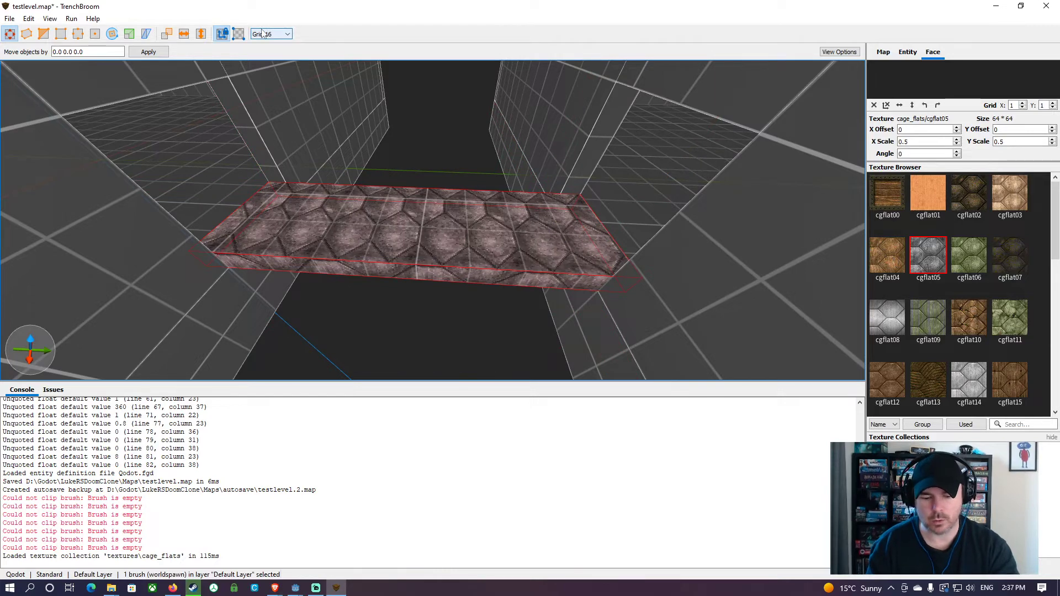
{"action": "key", "text": "bracketleft"}
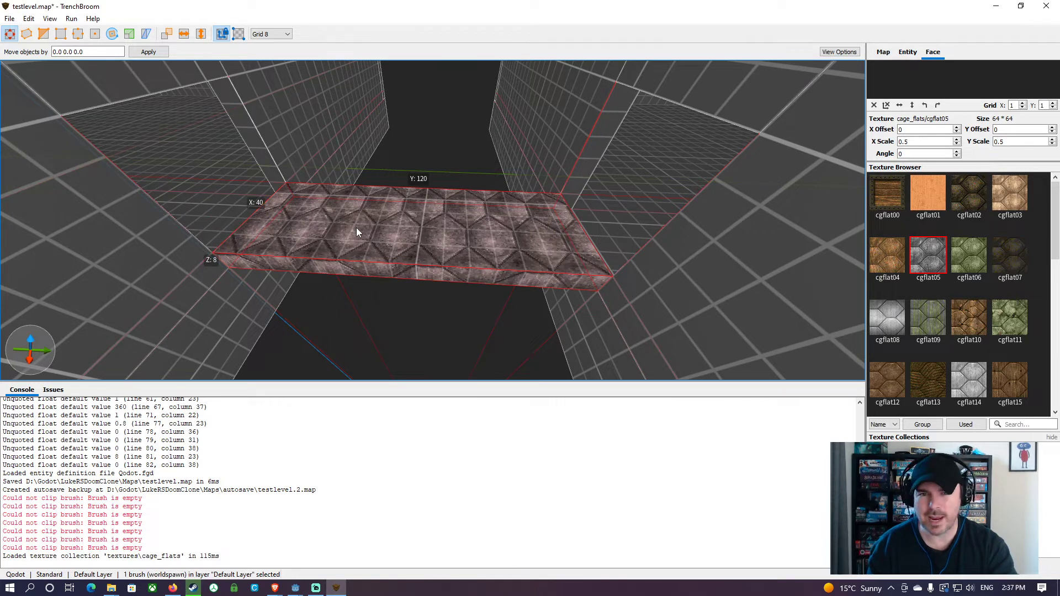
{"action": "left_click_drag", "start_coordinate": [356, 228], "coordinate": [353, 240]}
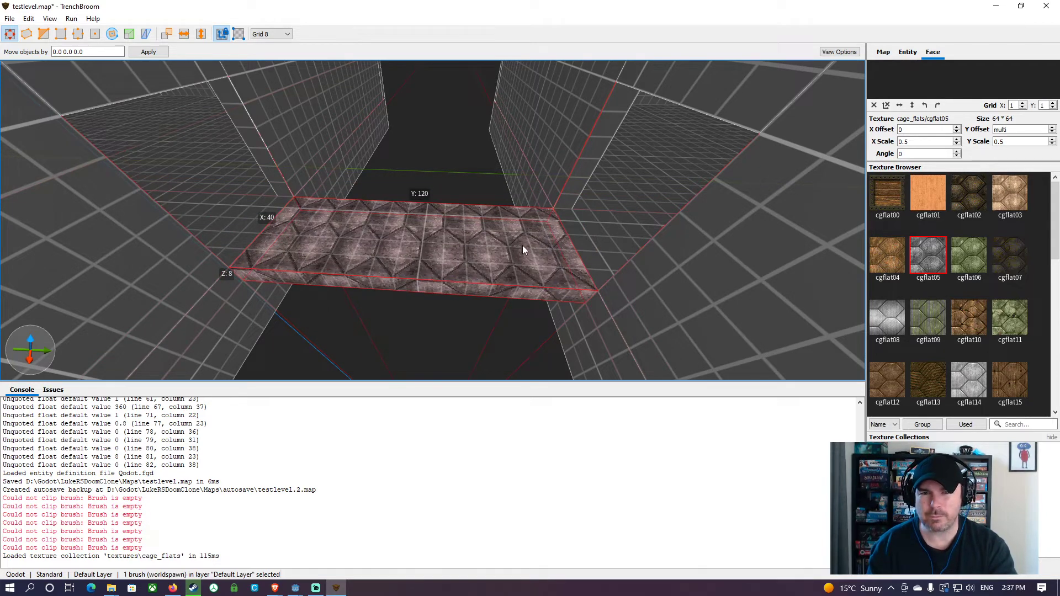
Step: Apply the cgflat05 texture to the adjoining room's floor brush and select that floor's top face
{"action": "left_click", "coordinate": [603, 216]}
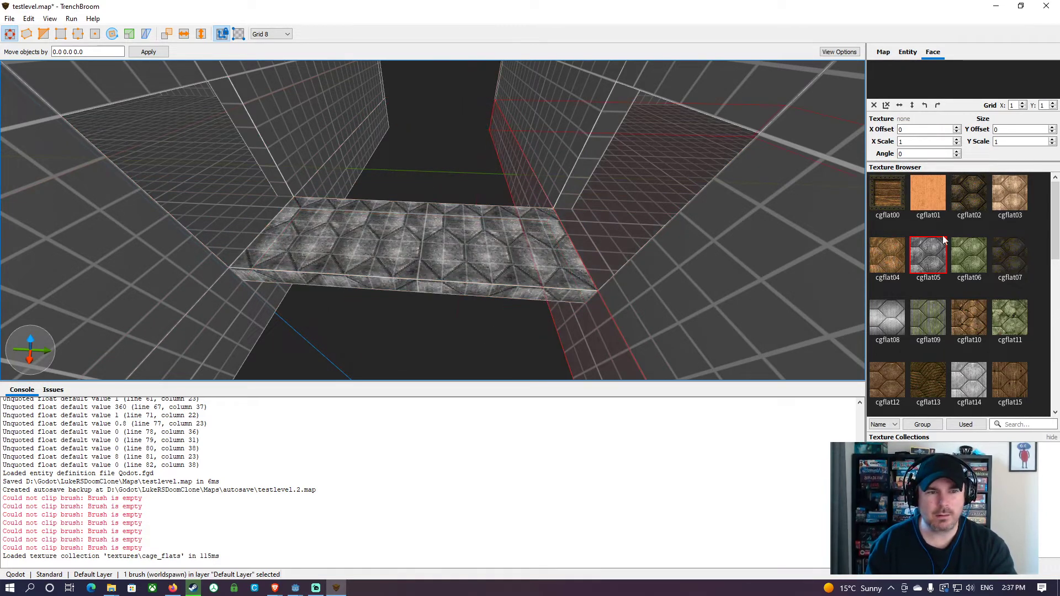
{"action": "left_click", "coordinate": [933, 251]}
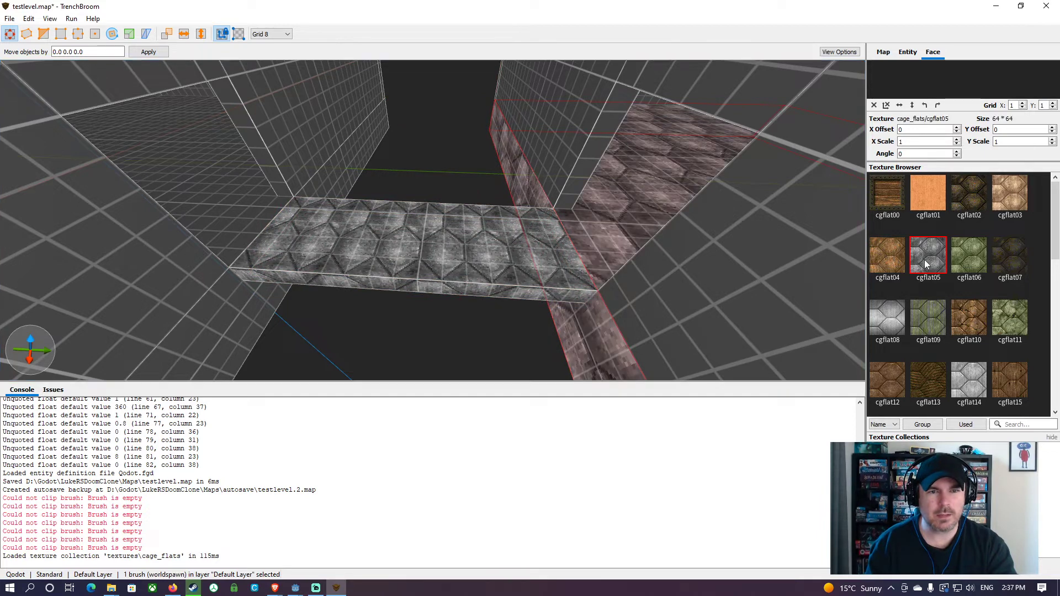
{"action": "left_click", "coordinate": [496, 247]}
{"action": "left_click", "coordinate": [602, 234], "text": "shift"}
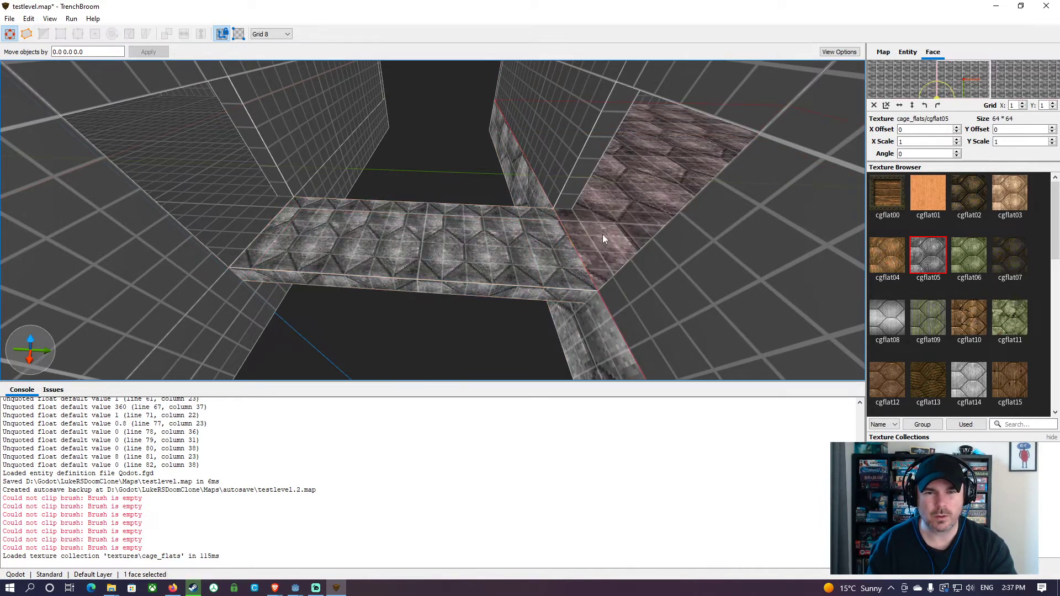
Step: Select the bridge brush, remove its texture and reapply cgflat05
{"action": "left_click", "coordinate": [478, 253]}
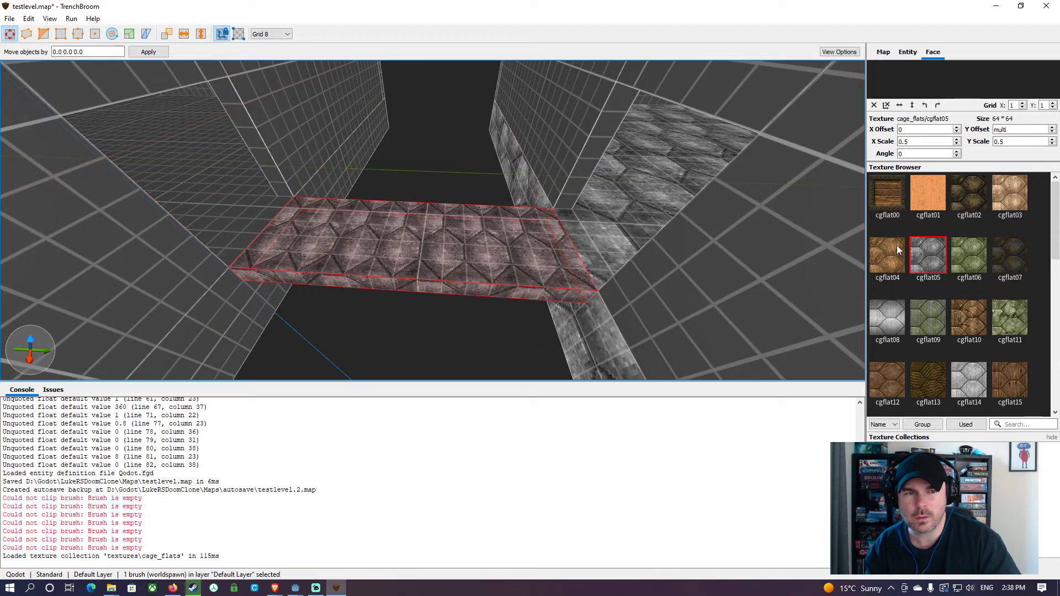
{"action": "key", "text": "ctrl+z"}
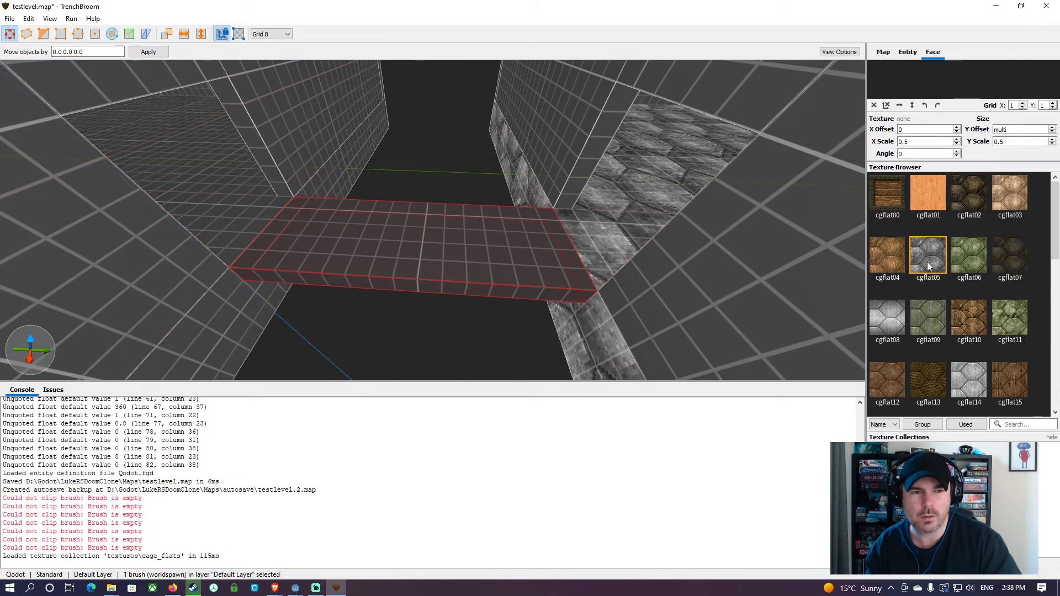
{"action": "left_click", "coordinate": [928, 267]}
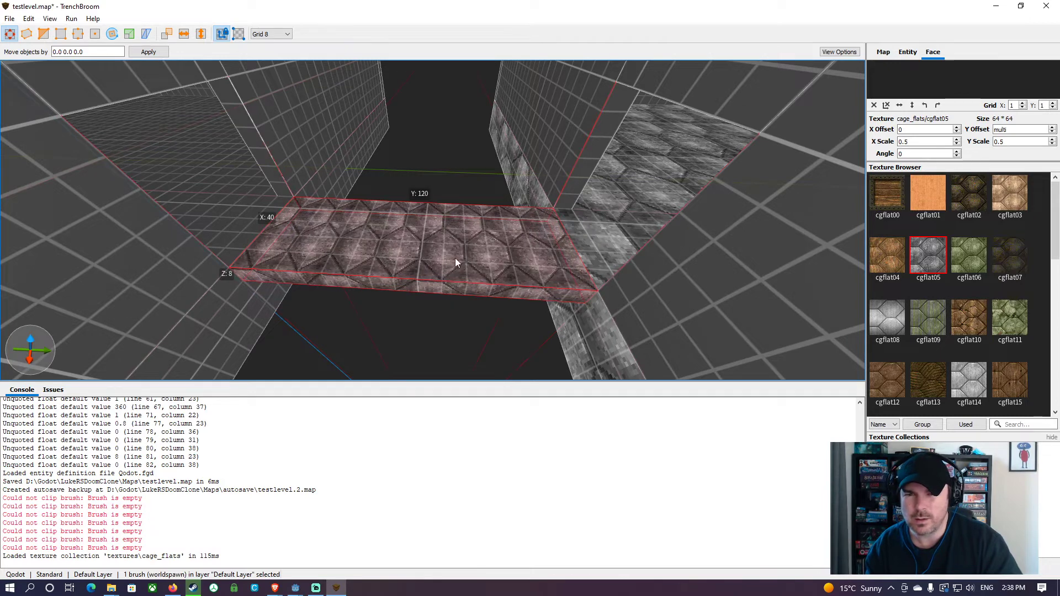
Step: Try selecting the bridge and floor brushes separately and together, and finish with only the bridge's top face selected
{"action": "left_click", "coordinate": [468, 251], "text": "shift"}
{"action": "left_click", "coordinate": [617, 233]}
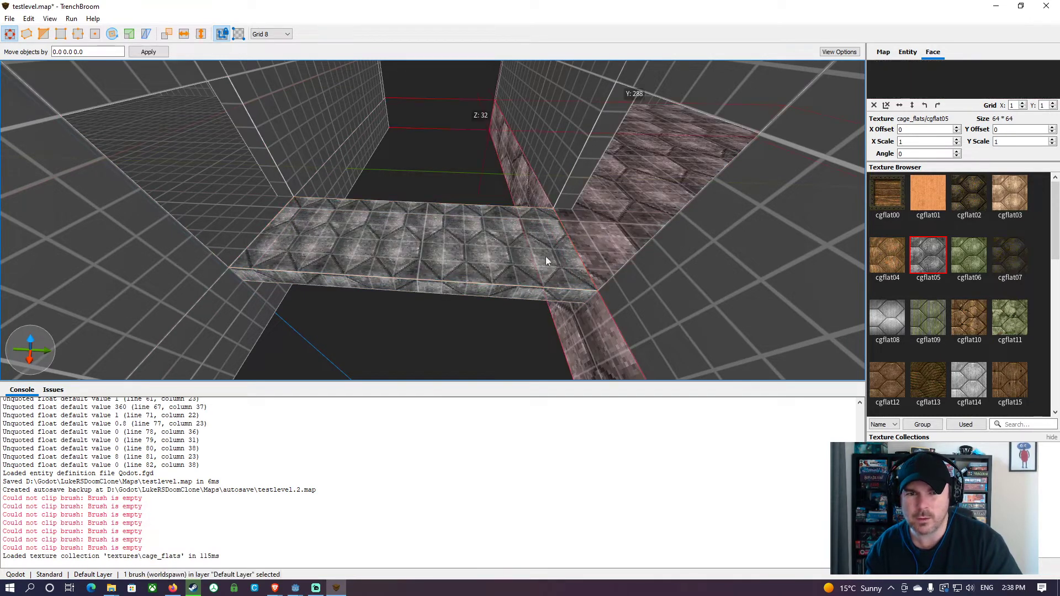
{"action": "left_click", "coordinate": [463, 249], "text": "ctrl"}
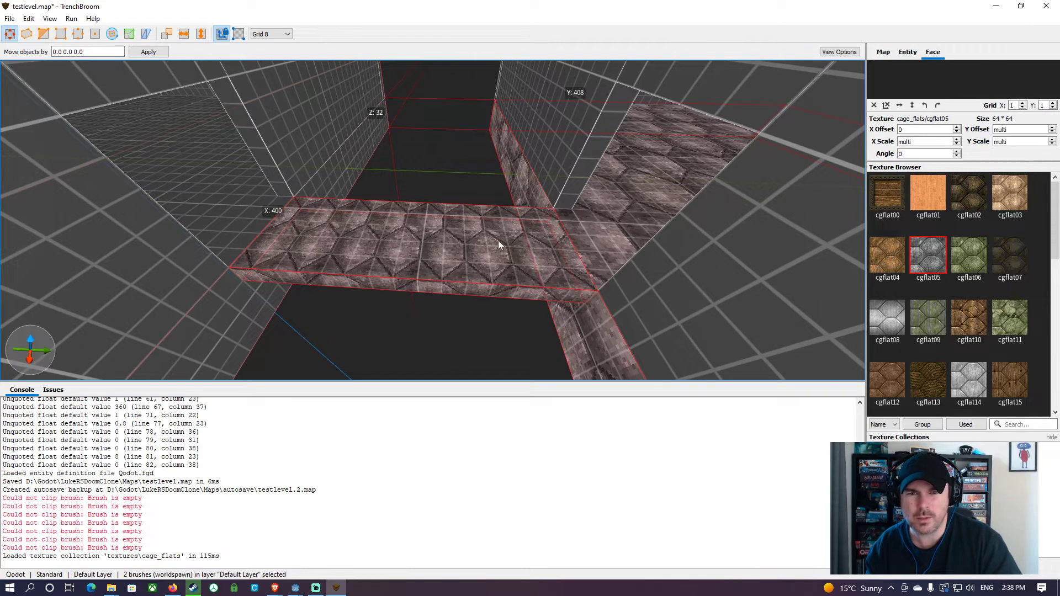
{"action": "left_click", "coordinate": [472, 250], "text": "shift"}
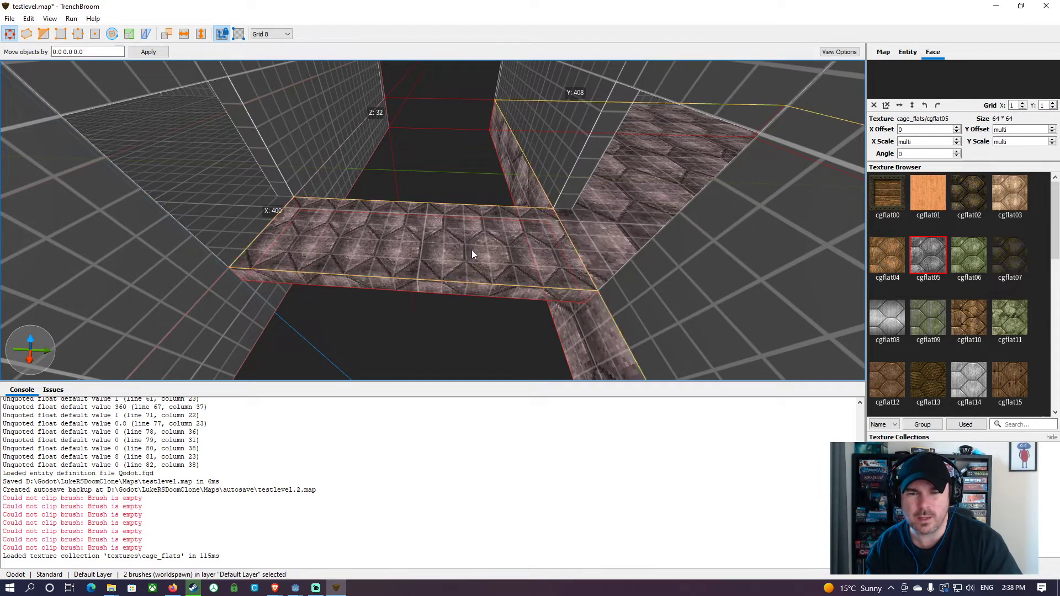
{"action": "left_click", "coordinate": [608, 233]}
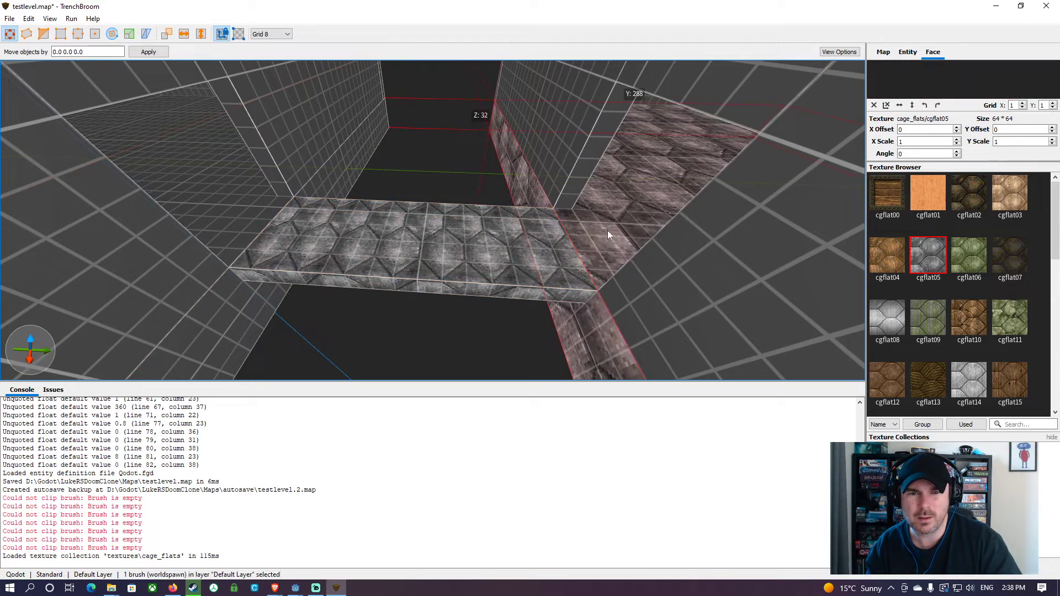
{"action": "left_click", "coordinate": [511, 247], "text": "shift"}
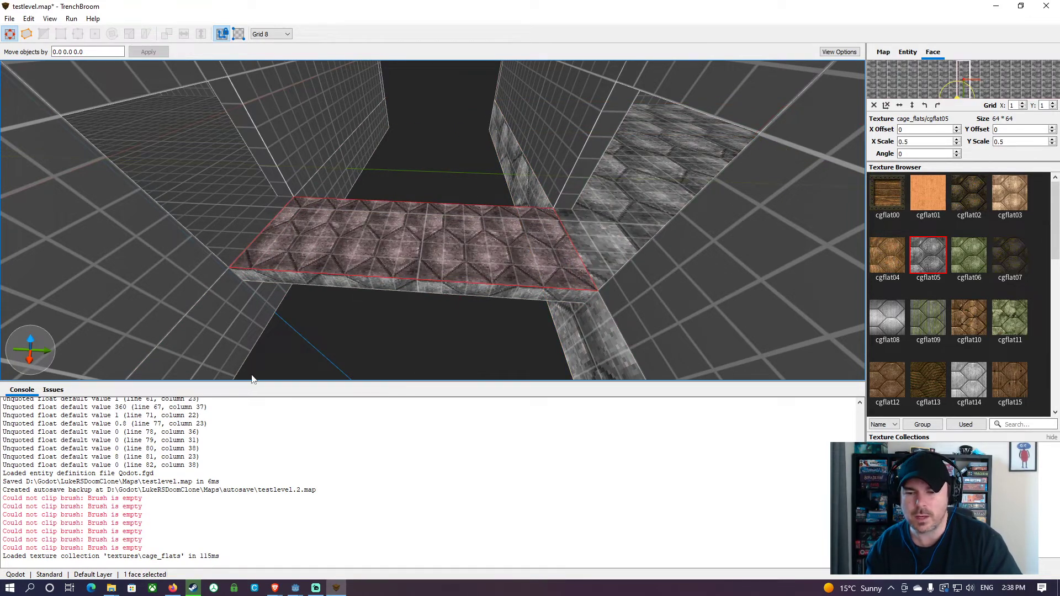
Step: Switch to the browser and read the TrenchBroom manual's section on transferring textures and attributes between faces
{"action": "mouse_move", "coordinate": [275, 587]}
{"action": "left_click", "coordinate": [325, 555]}
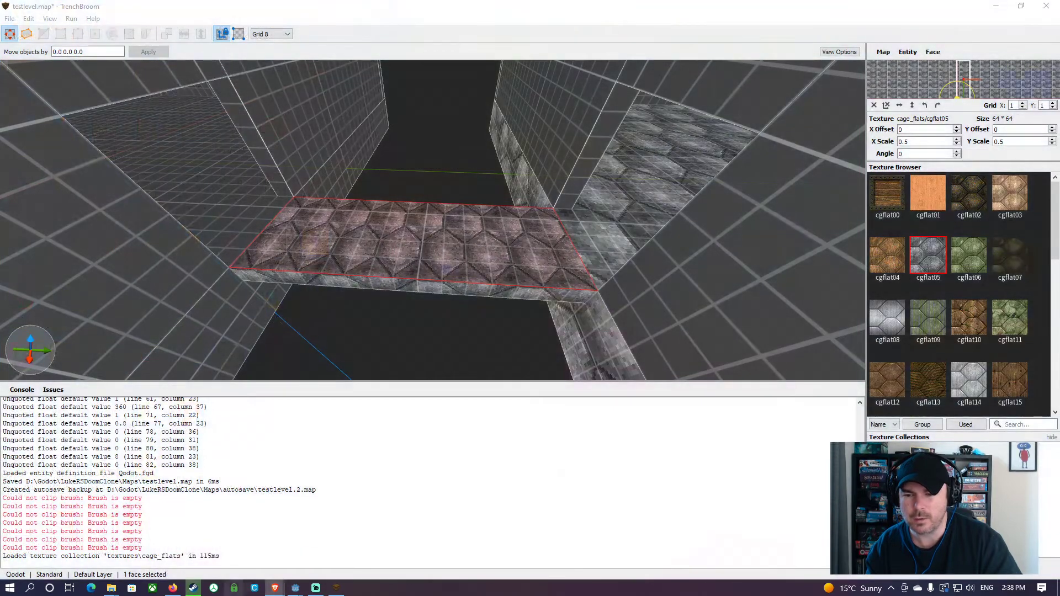
{"action": "left_click", "coordinate": [218, 556]}
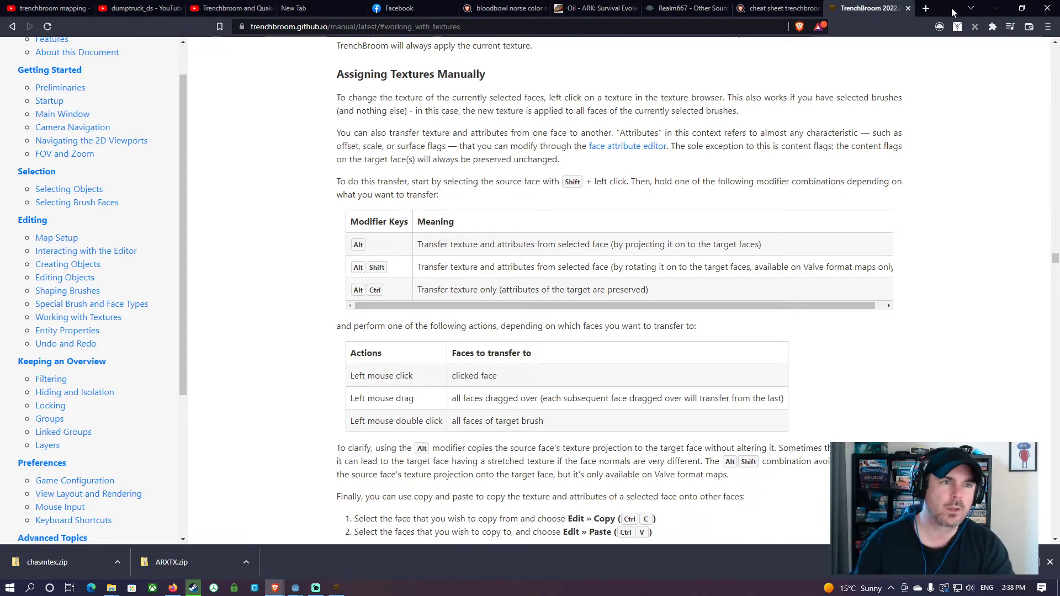
{"action": "left_click_drag", "start_coordinate": [953, 9], "coordinate": [0, 177]}
{"action": "left_click", "coordinate": [395, 6]}
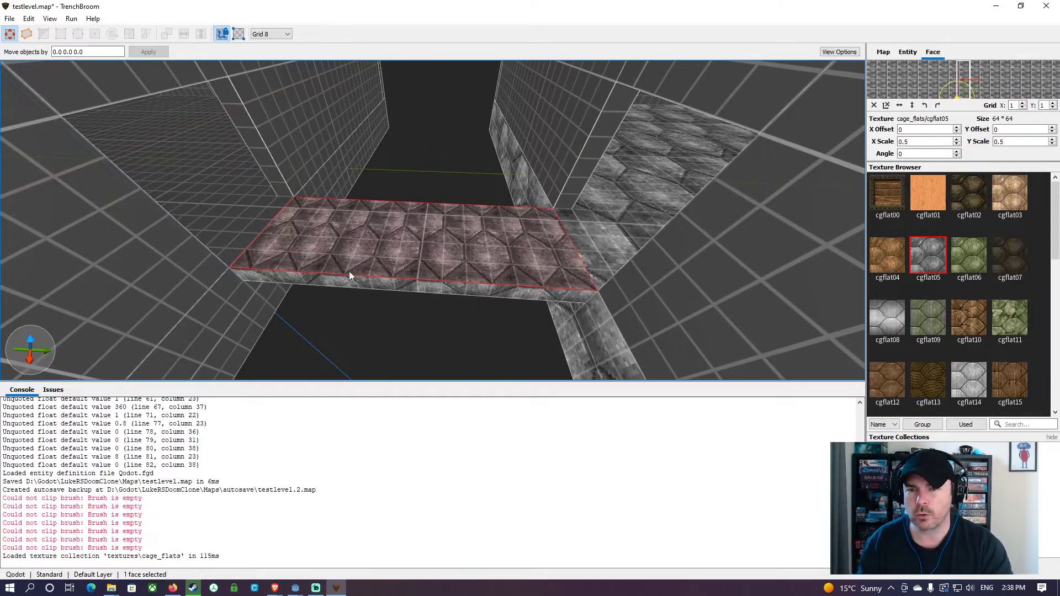
{"action": "key", "text": "Escape"}
{"action": "left_click", "coordinate": [403, 239]}
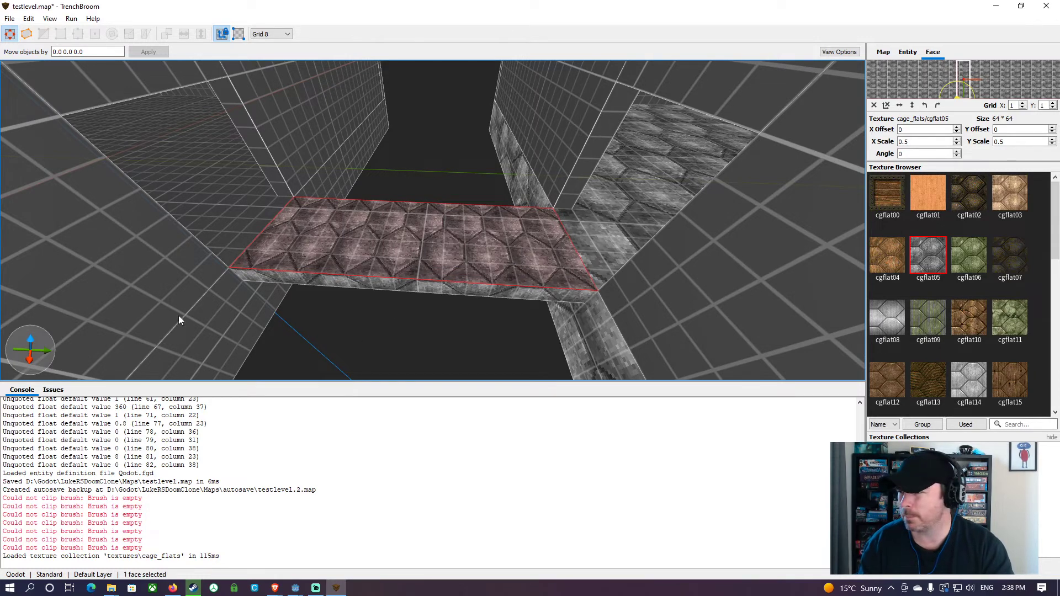
{"action": "key", "text": "alt+Tab"}
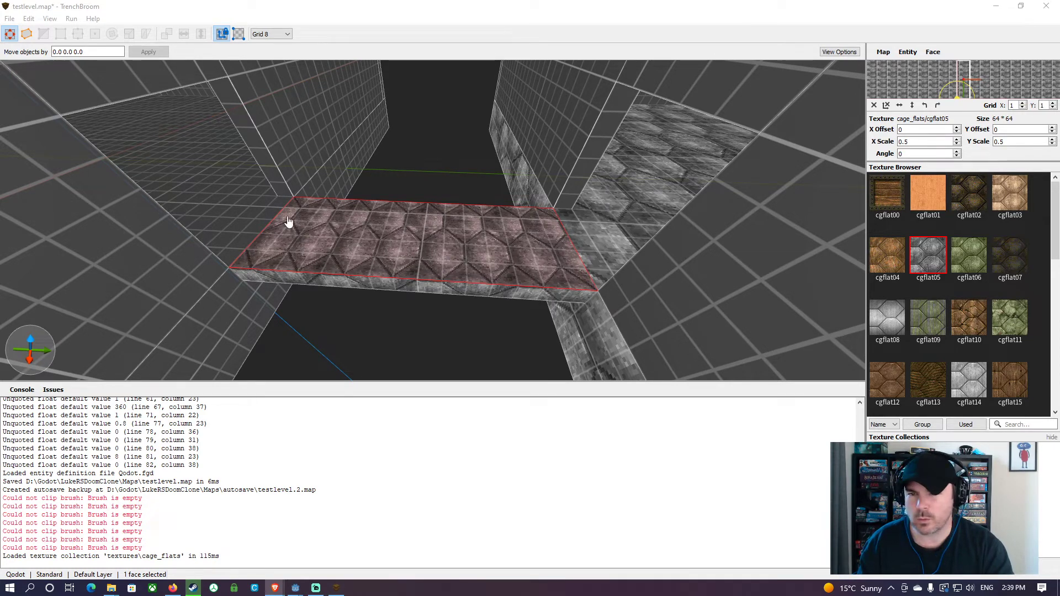
Step: Transfer the bridge top face's texture and attributes to the floor faces of both adjoining rooms
{"action": "left_click", "coordinate": [620, 217]}
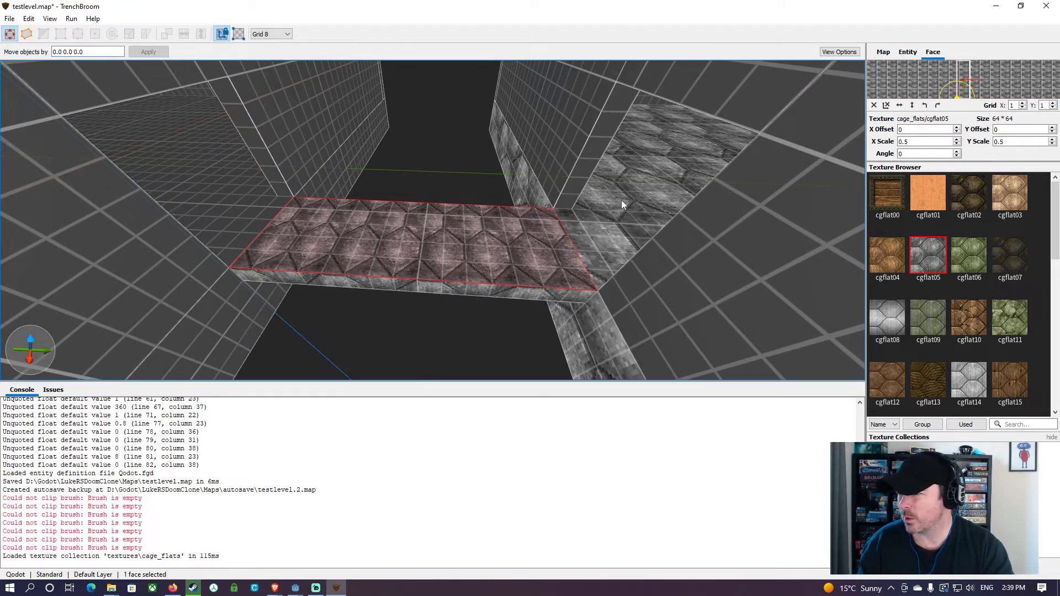
{"action": "left_click", "coordinate": [624, 196], "text": "alt+shift"}
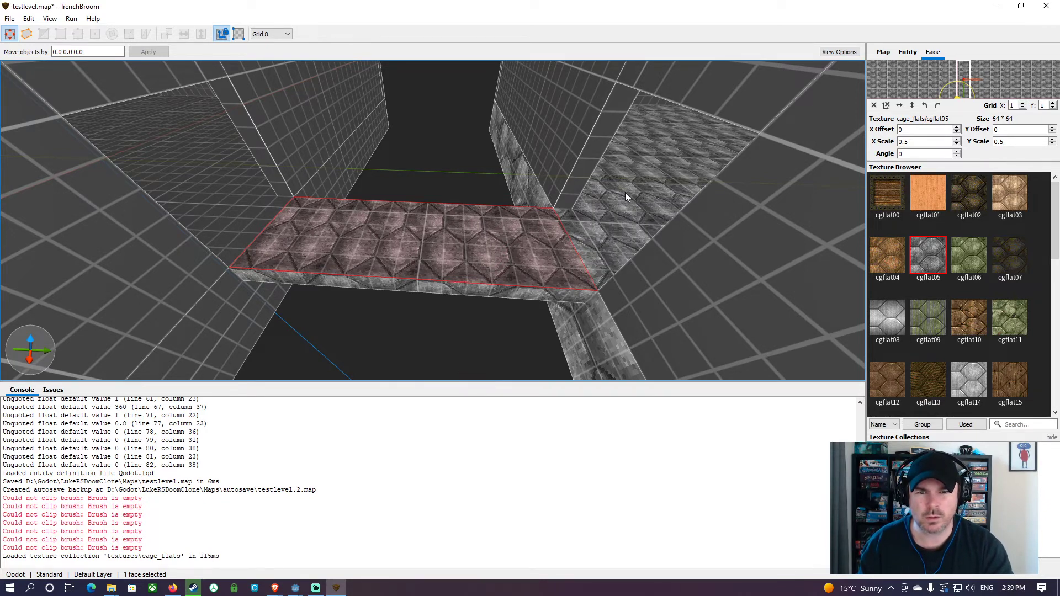
{"action": "left_click", "coordinate": [243, 217], "text": "alt+shift"}
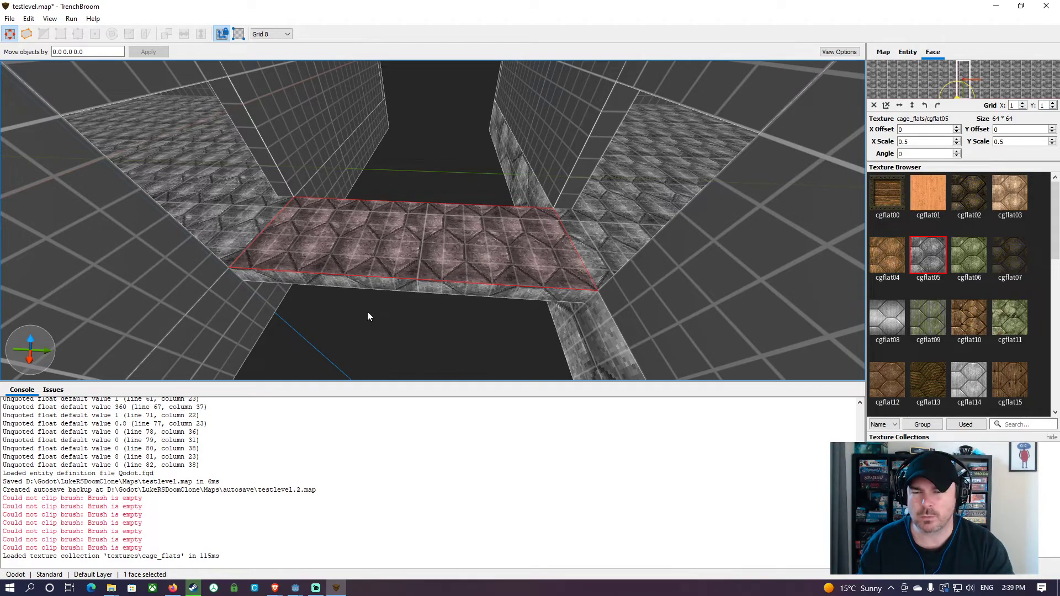
Step: Fly across the bridge and through the room to examine the texture on both floors
{"action": "right_click_drag", "start_coordinate": [442, 287], "coordinate": [310, 260]}
{"action": "key", "text": "w"}
{"action": "key", "text": "d"}
{"action": "key", "text": "a"}
{"action": "key", "text": "d"}
{"action": "key", "text": "a"}
{"action": "key", "text": "d"}
{"action": "key", "text": "a"}
{"action": "key", "text": "s"}
{"action": "key", "text": "w"}
{"action": "key", "text": "w"}
{"action": "key", "text": "w"}
{"action": "key", "text": "w"}
{"action": "key", "text": "w"}
{"action": "key", "text": "w"}
{"action": "key", "text": "w"}
{"action": "key", "text": "w"}
{"action": "key", "text": "w"}
{"action": "key", "text": "w"}
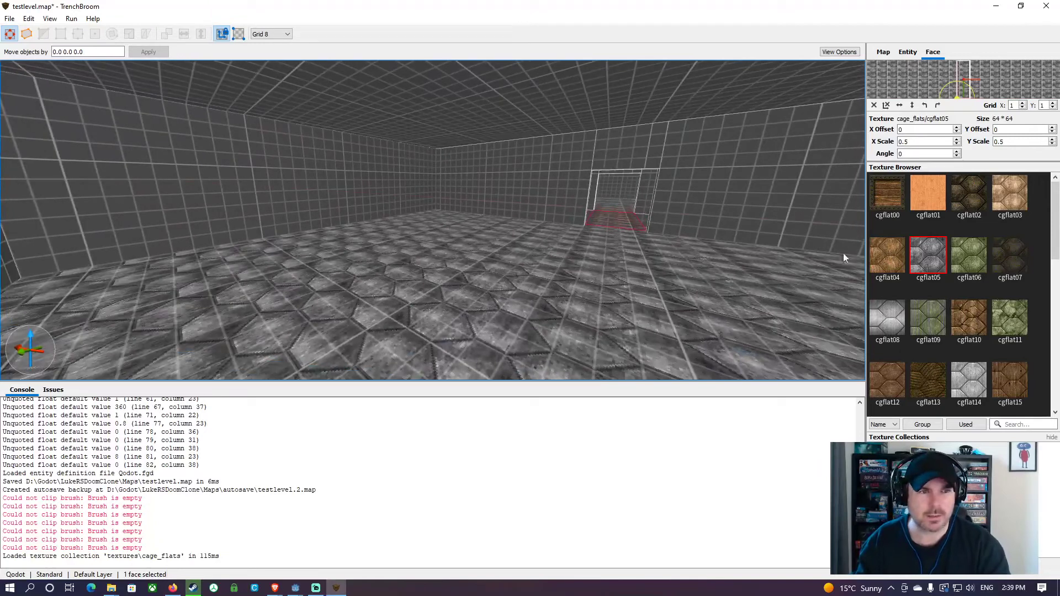
{"action": "right_click_drag", "start_coordinate": [555, 263], "coordinate": [552, 263]}
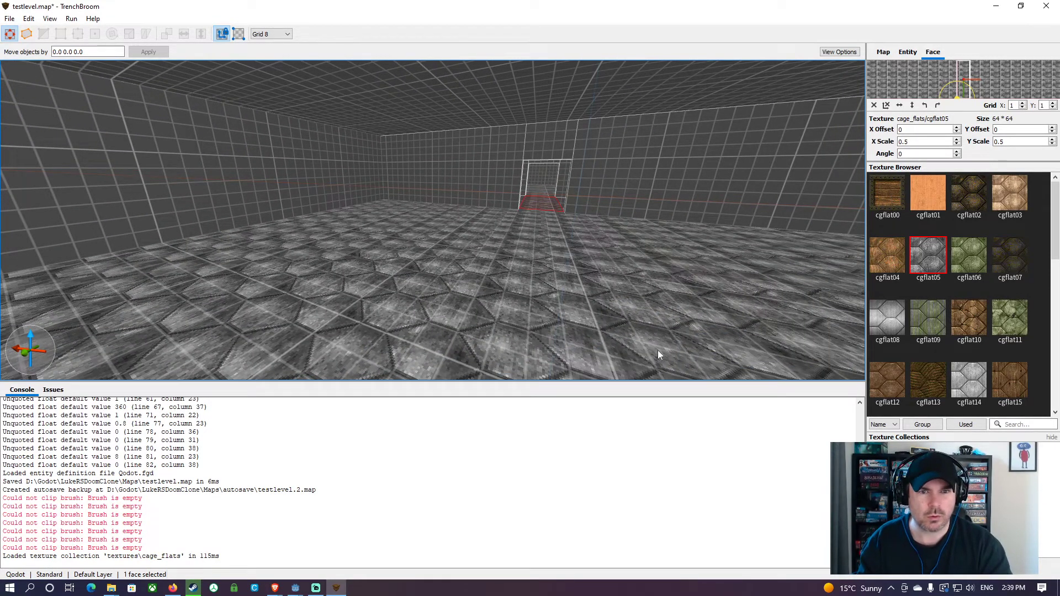
Step: Create a 16 × 16 × 16 crate brush on the room's floor and apply the cgflat00 texture to it
{"action": "left_click", "coordinate": [449, 294]}
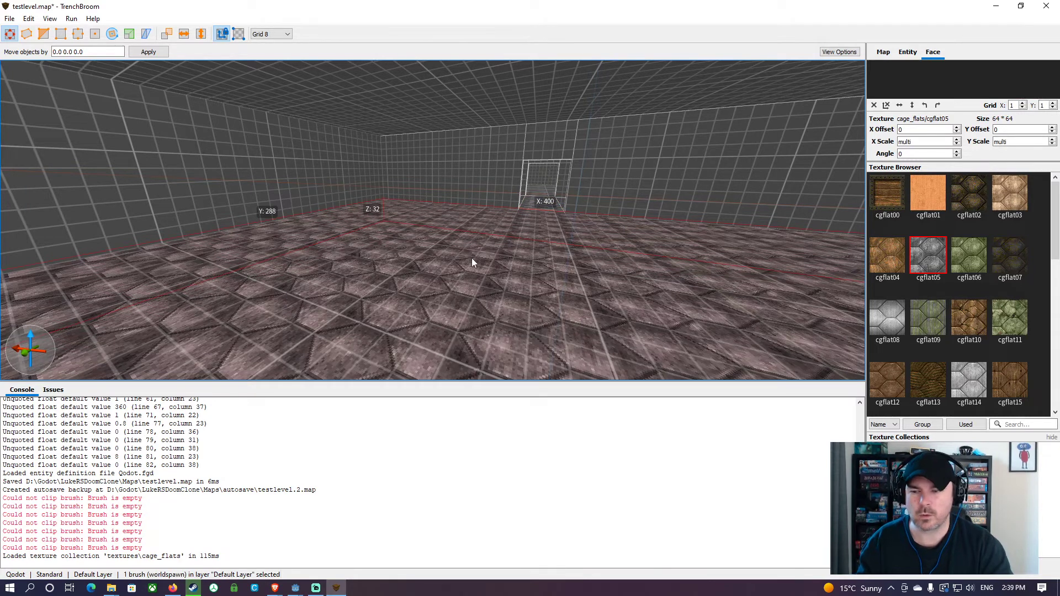
{"action": "key", "text": "Escape"}
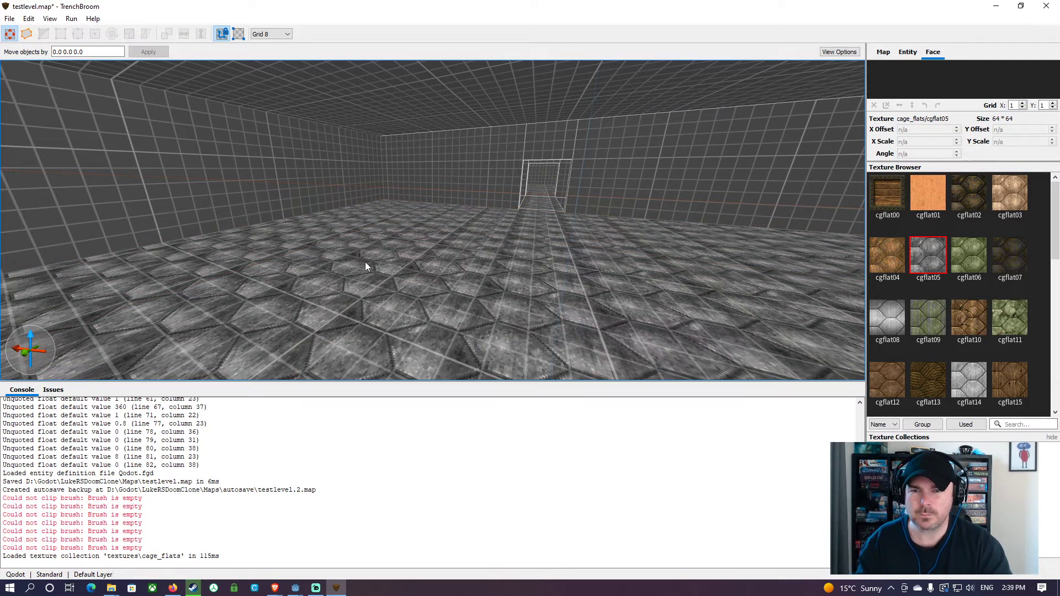
{"action": "mouse_move", "coordinate": [365, 264]}
{"action": "left_mouse_down"}
{"action": "mouse_move", "coordinate": [372, 276]}
{"action": "mouse_move", "coordinate": [360, 286]}
{"action": "mouse_move", "coordinate": [366, 279]}
{"action": "mouse_move", "coordinate": [346, 270]}
{"action": "mouse_move", "coordinate": [354, 275]}
{"action": "mouse_move", "coordinate": [350, 237]}
{"action": "left_mouse_up"}
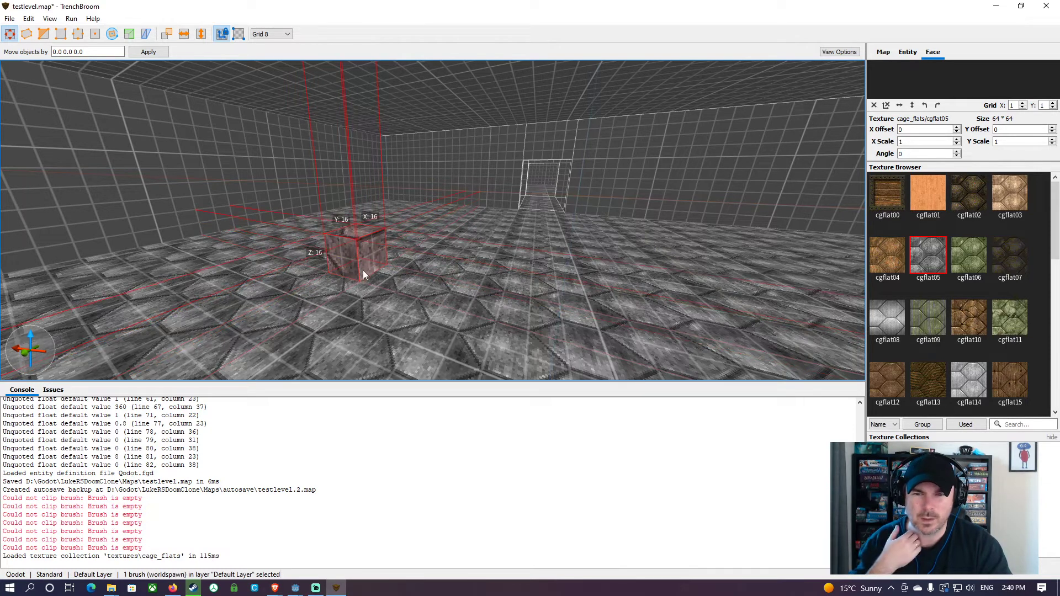
{"action": "left_click", "coordinate": [883, 210]}
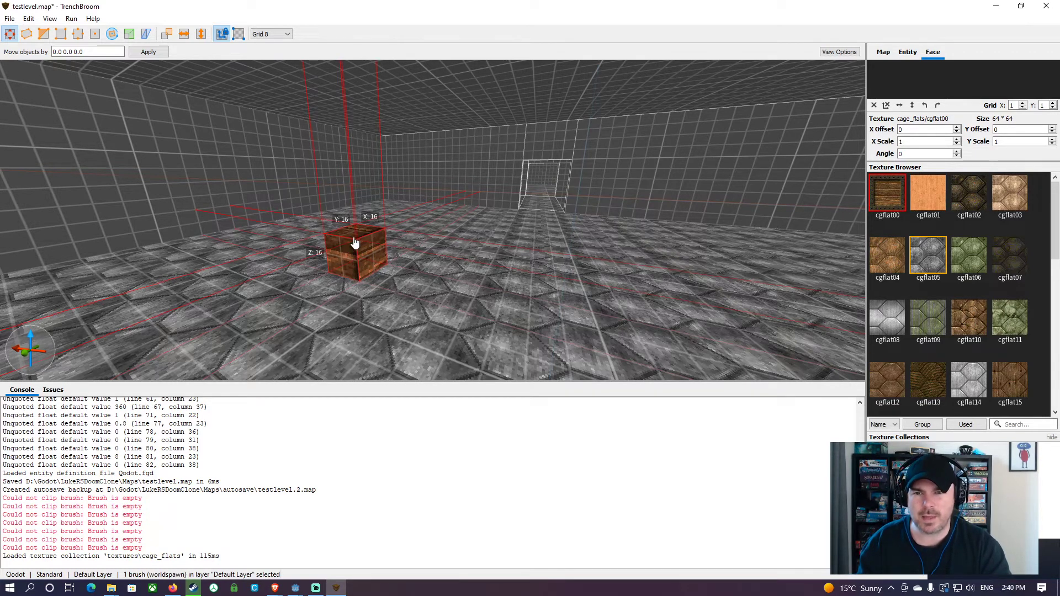
Step: Set the crate texture's X scale to 0.4
{"action": "left_click", "coordinate": [957, 144]}
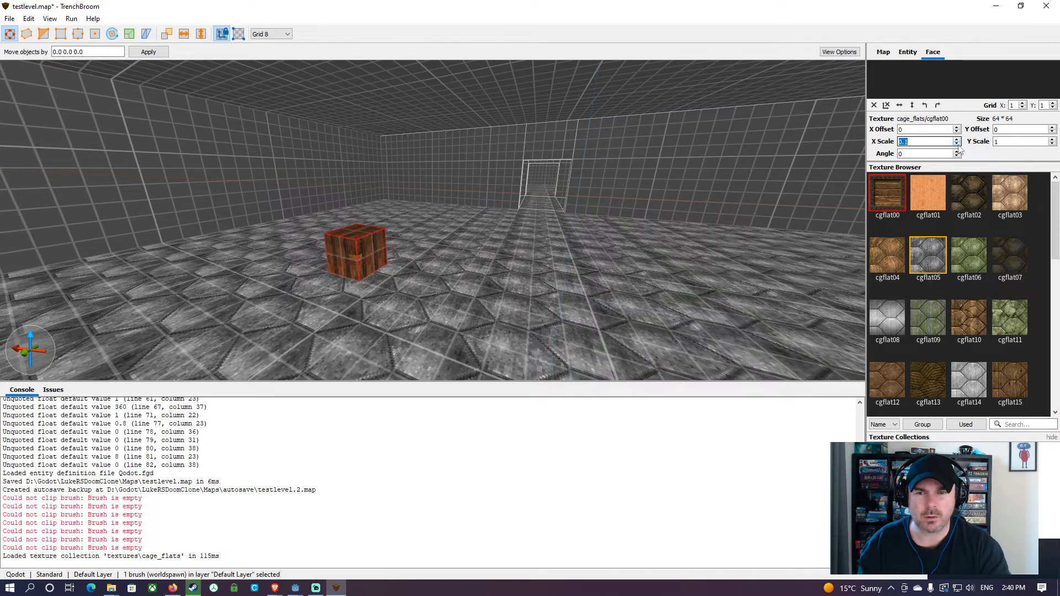
{"action": "left_click", "coordinate": [957, 144]}
{"action": "left_click", "coordinate": [957, 144]}
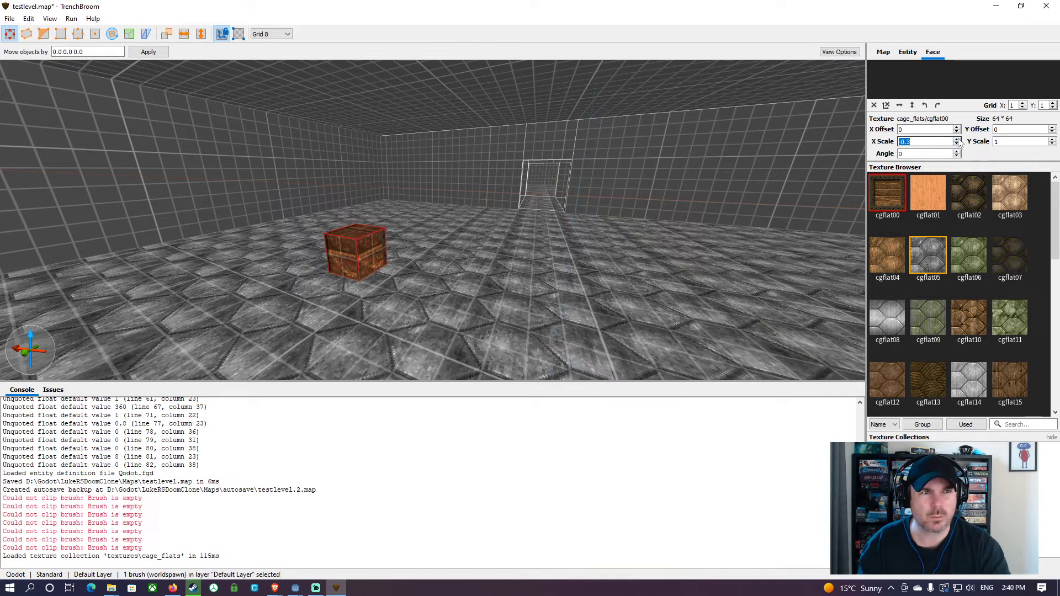
{"action": "left_click", "coordinate": [958, 139]}
{"action": "left_click", "coordinate": [958, 139]}
{"action": "left_click", "coordinate": [959, 139]}
{"action": "left_click", "coordinate": [958, 139]}
{"action": "left_click", "coordinate": [959, 139]}
{"action": "left_click", "coordinate": [958, 139]}
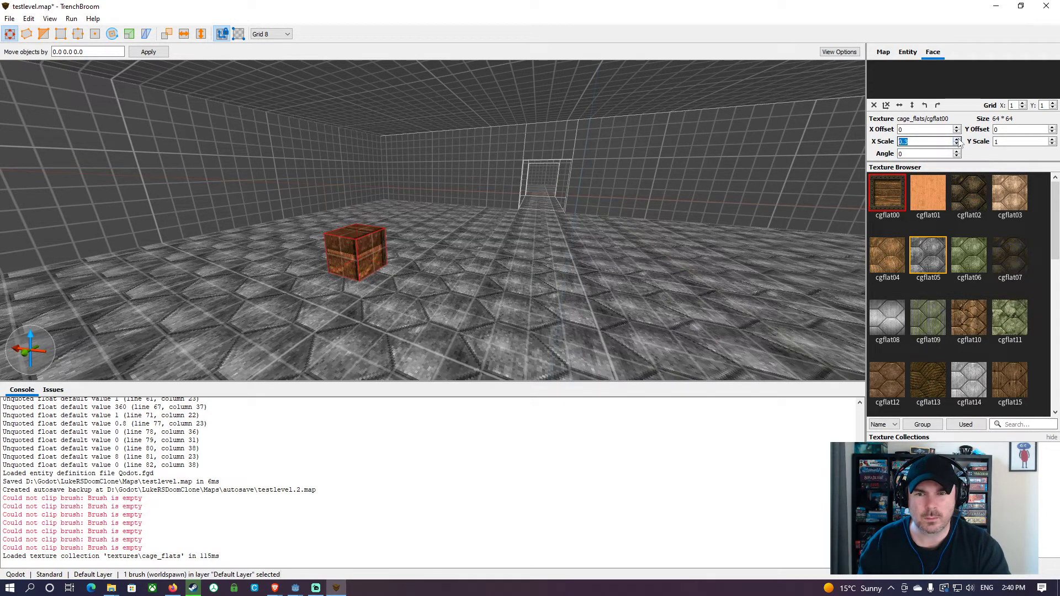
{"action": "left_click", "coordinate": [958, 139]}
Step: Set the crate texture's Y scale to 0.2
{"action": "right_click_drag", "start_coordinate": [456, 192], "coordinate": [428, 191]}
{"action": "key", "text": "w"}
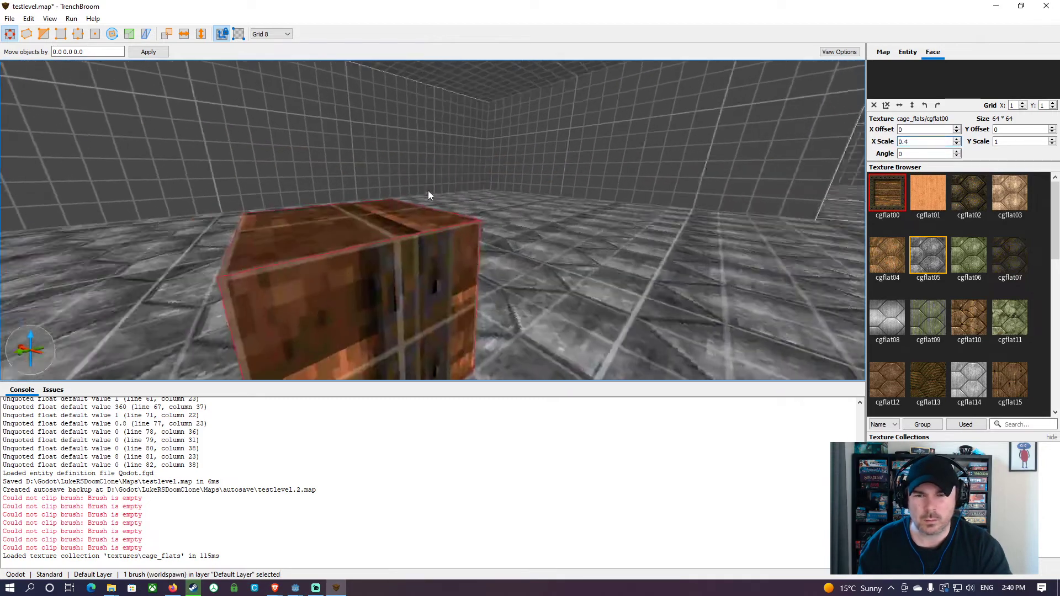
{"action": "key", "text": "s"}
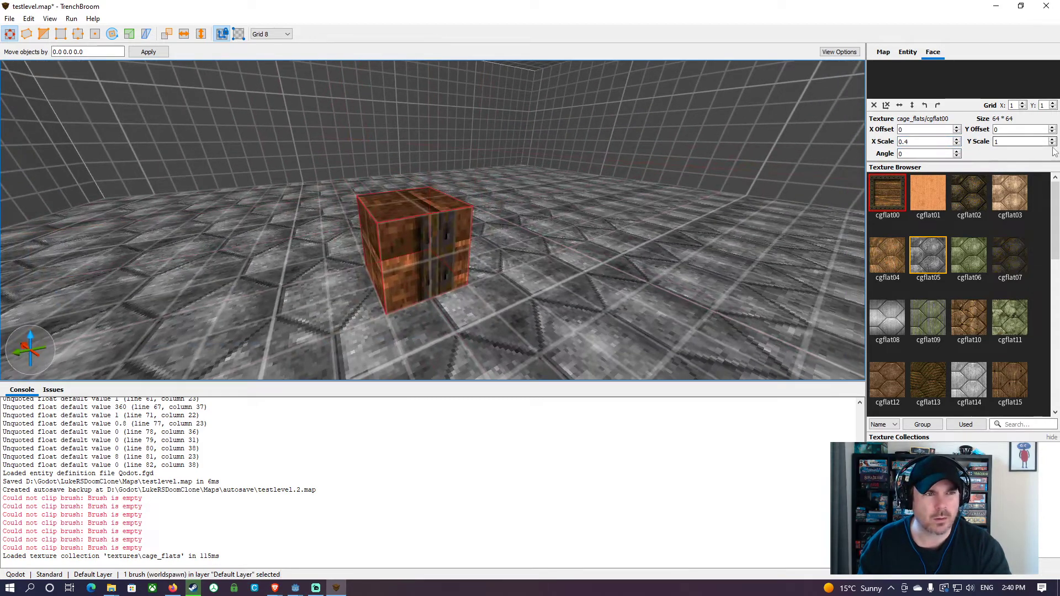
{"action": "left_click", "coordinate": [1052, 144]}
{"action": "left_click", "coordinate": [1051, 144]}
{"action": "left_click", "coordinate": [1051, 144]}
{"action": "left_click", "coordinate": [1051, 144]}
{"action": "left_click", "coordinate": [1051, 144]}
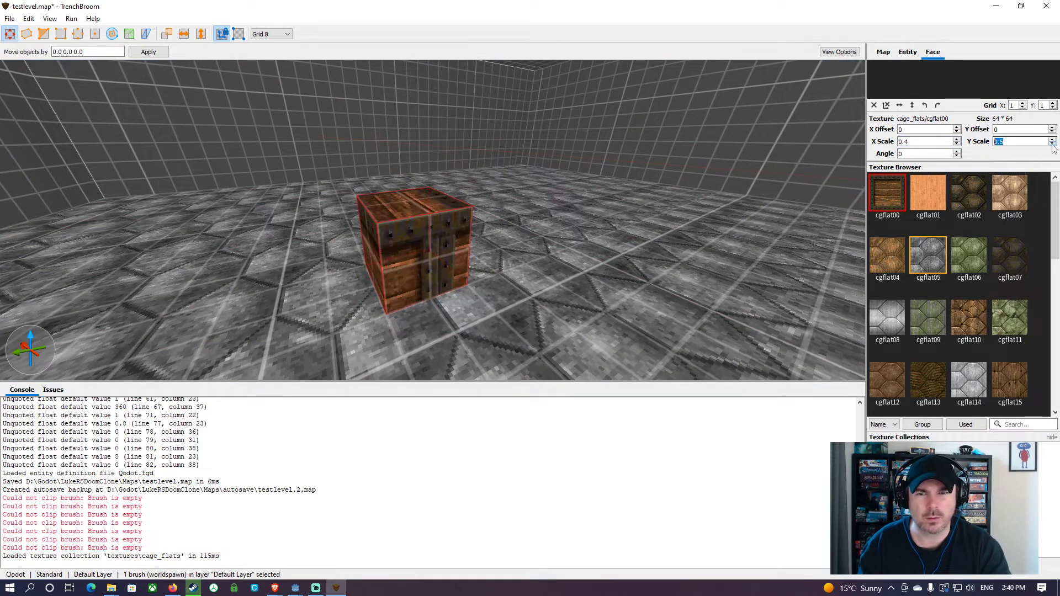
{"action": "left_click", "coordinate": [1051, 144]}
{"action": "left_click", "coordinate": [1051, 144]}
{"action": "left_click", "coordinate": [1051, 144]}
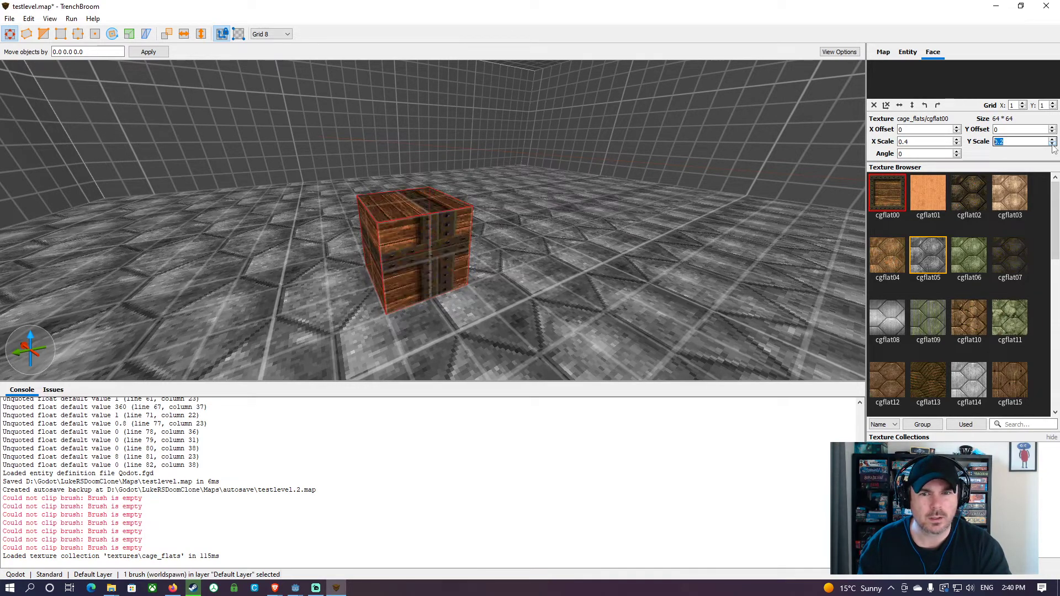
{"action": "left_click", "coordinate": [1051, 144]}
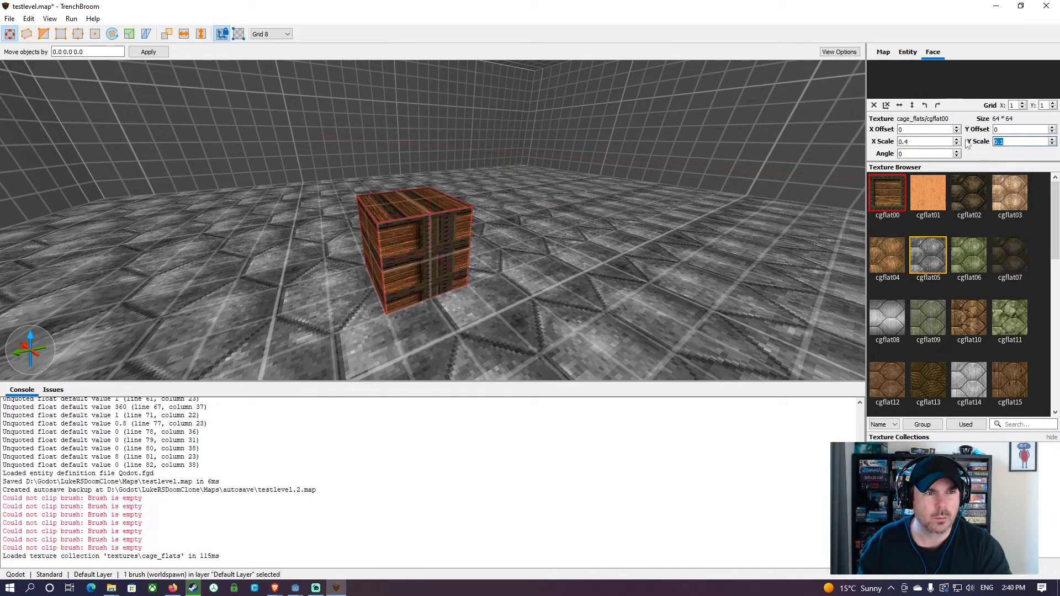
{"action": "left_click", "coordinate": [1051, 138]}
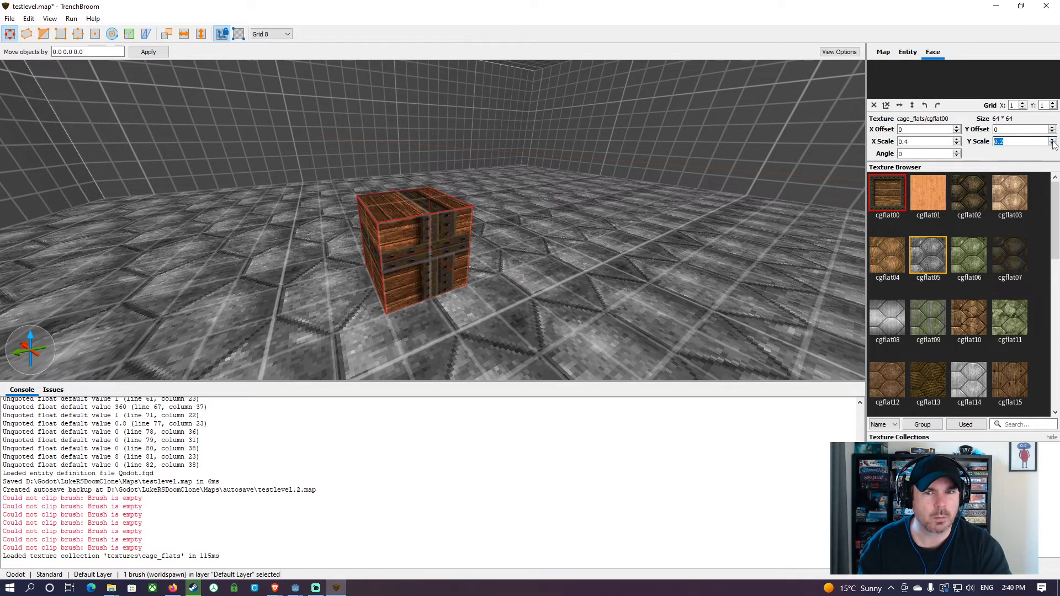
Step: Set the crate texture's X scale to 0.2
{"action": "left_click", "coordinate": [956, 144]}
{"action": "left_click", "coordinate": [957, 144]}
{"action": "left_click", "coordinate": [956, 144]}
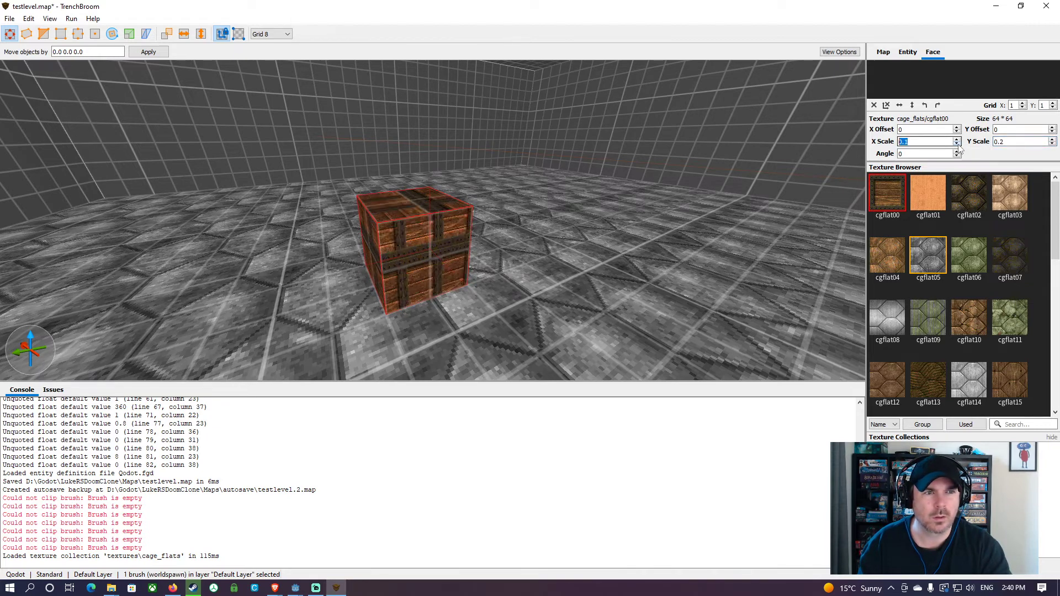
{"action": "left_click", "coordinate": [957, 139]}
Step: Shift the crate texture to an X offset of 24 and a Y offset of -40
{"action": "left_click", "coordinate": [956, 127]}
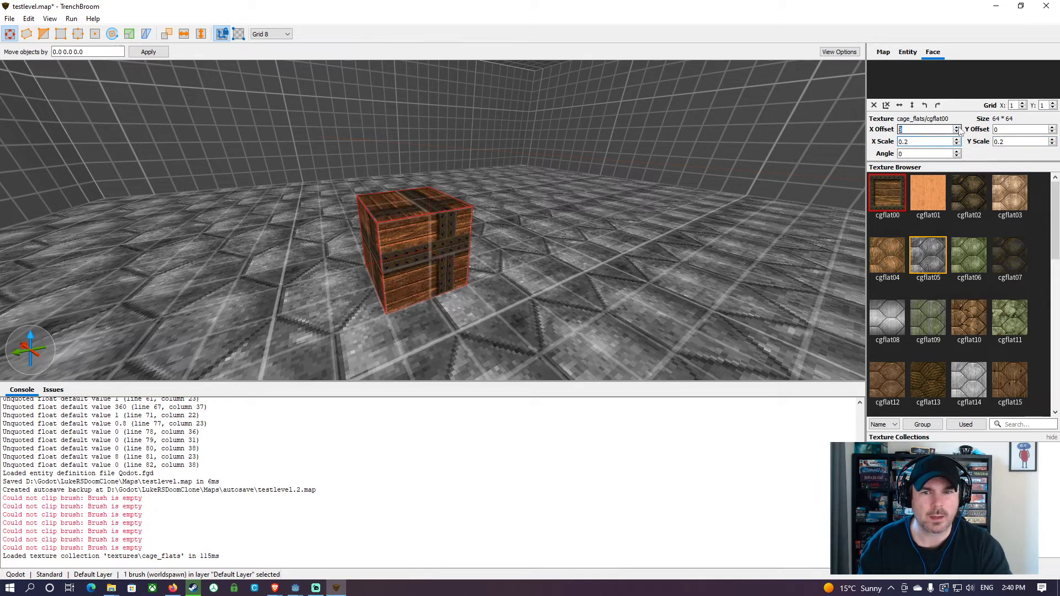
{"action": "left_click", "coordinate": [957, 127]}
{"action": "left_click", "coordinate": [956, 127]}
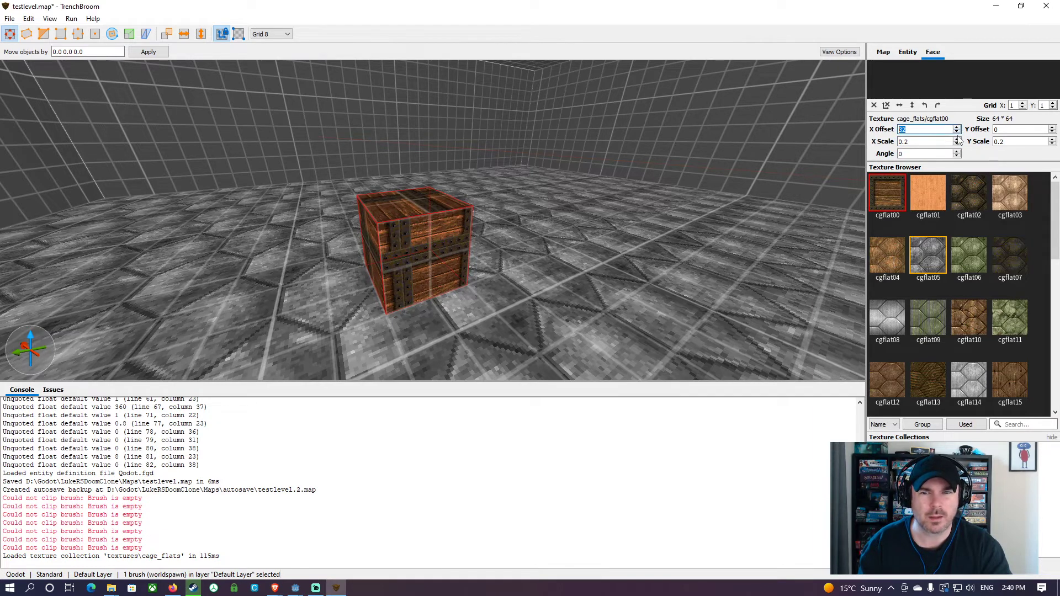
{"action": "key", "text": "Down"}
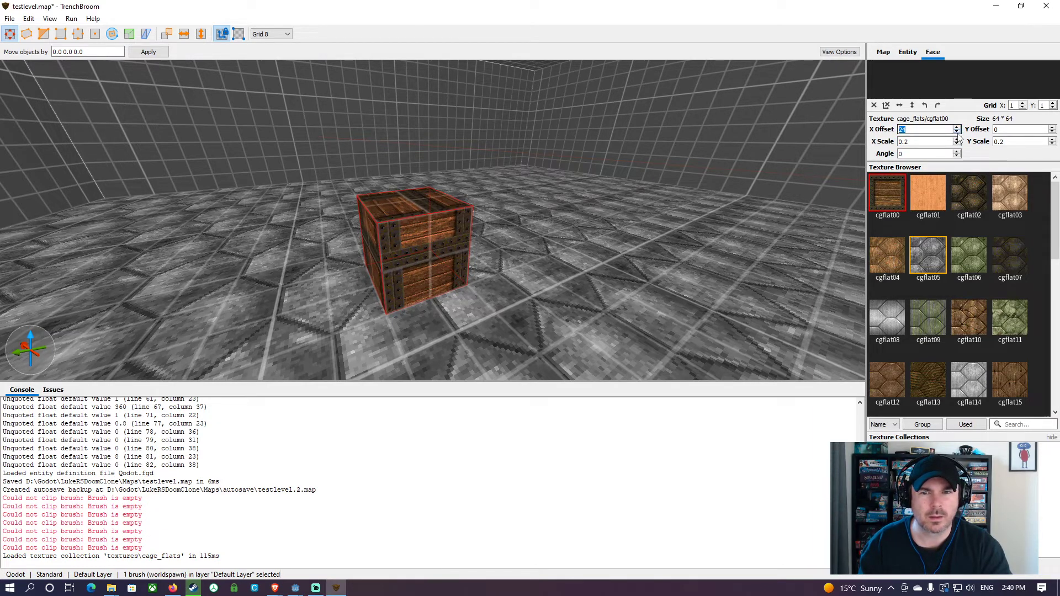
{"action": "left_click", "coordinate": [1052, 132]}
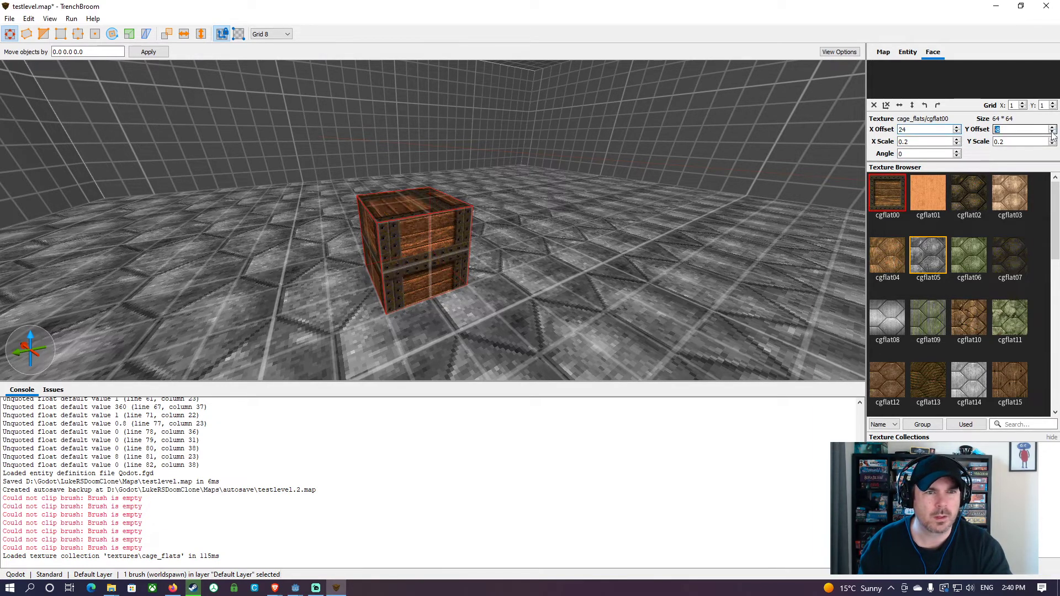
{"action": "left_click", "coordinate": [1051, 132]}
{"action": "left_click", "coordinate": [1052, 132]}
{"action": "left_click", "coordinate": [1051, 132]}
{"action": "left_click", "coordinate": [1051, 132]}
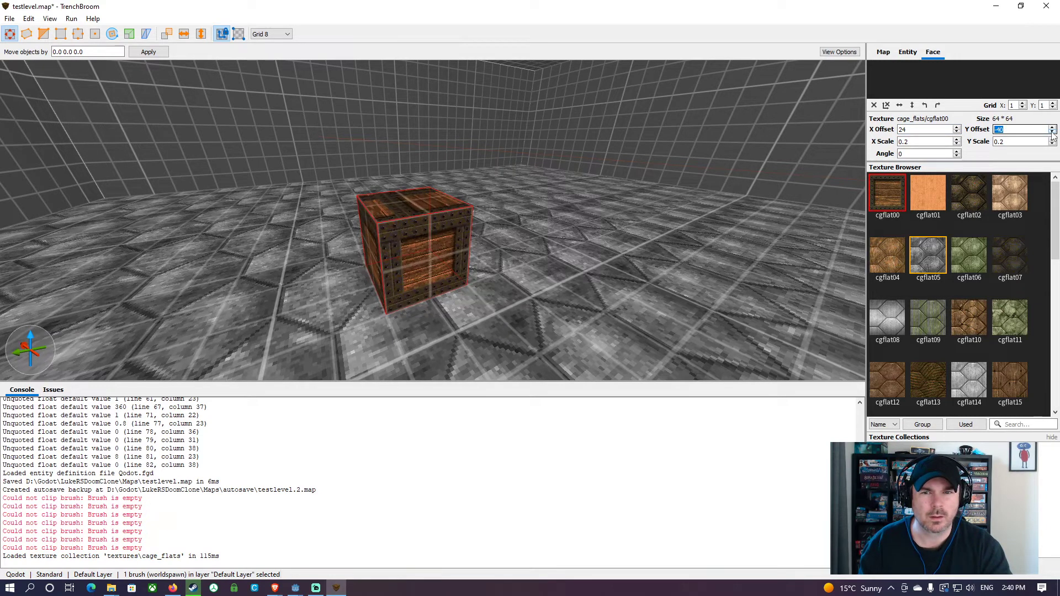
Step: Set the crate texture's X and Y scale to 0.3, its Y offset to -16 and its X offset to 8
{"action": "left_click", "coordinate": [957, 139]}
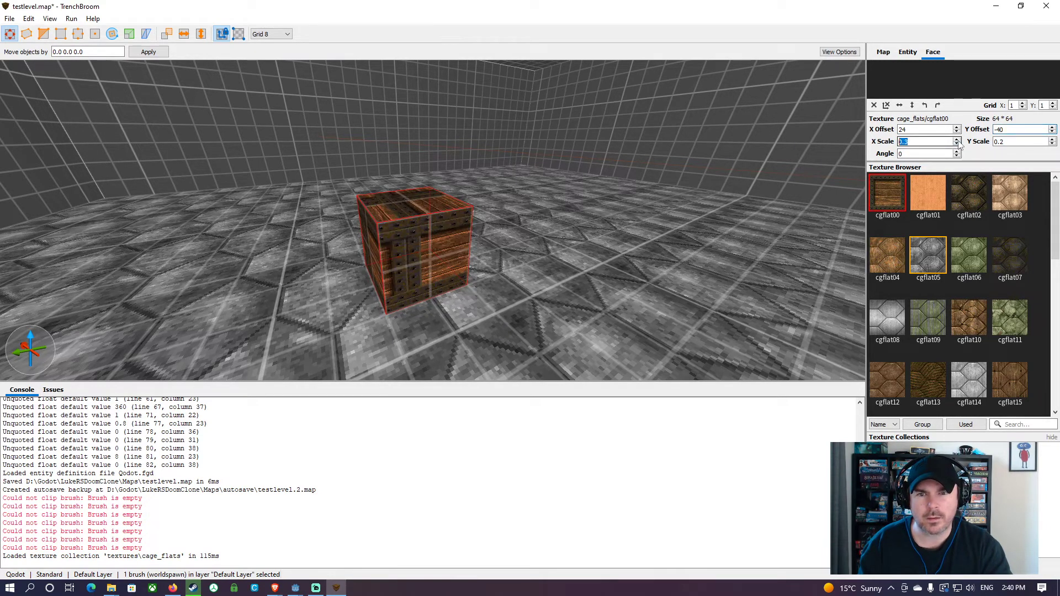
{"action": "left_click", "coordinate": [1052, 140]}
{"action": "left_click", "coordinate": [1052, 131]}
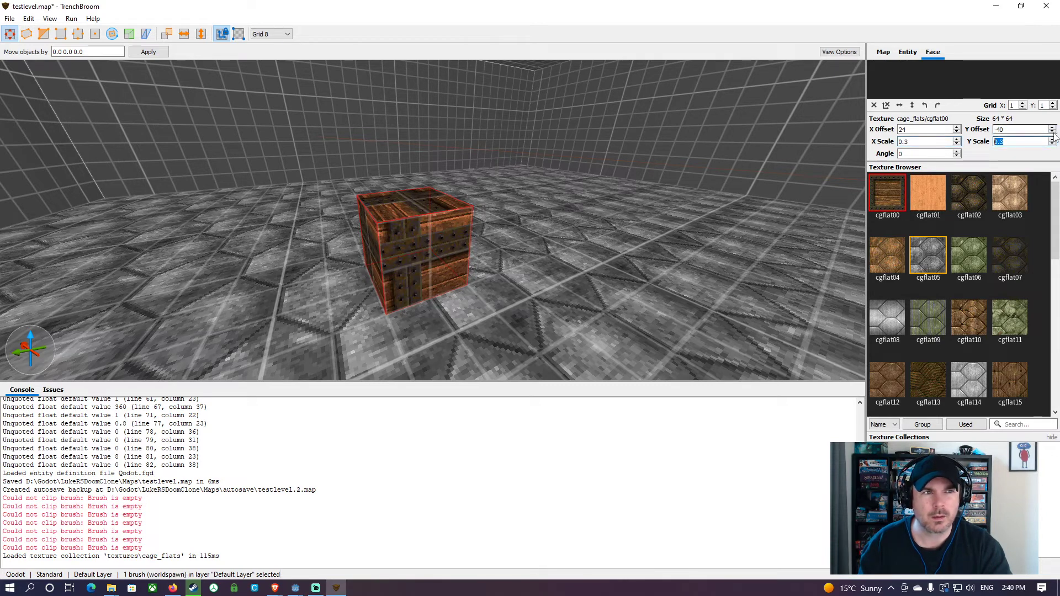
{"action": "left_click", "coordinate": [1052, 132]}
{"action": "left_click", "coordinate": [1052, 131]}
{"action": "left_click", "coordinate": [1052, 131]}
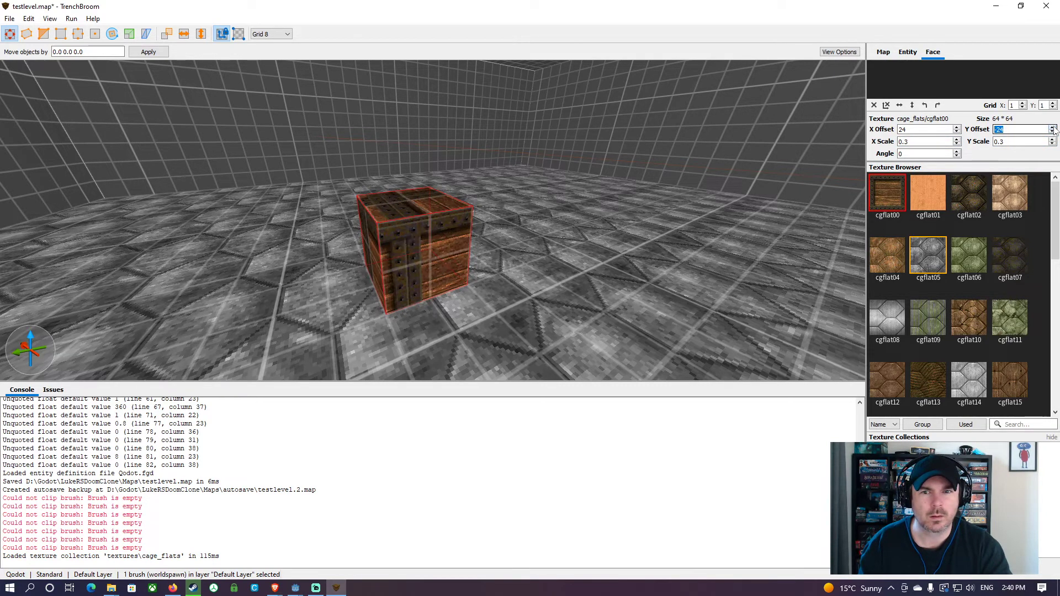
{"action": "left_click", "coordinate": [1052, 132]}
{"action": "left_click", "coordinate": [957, 131]}
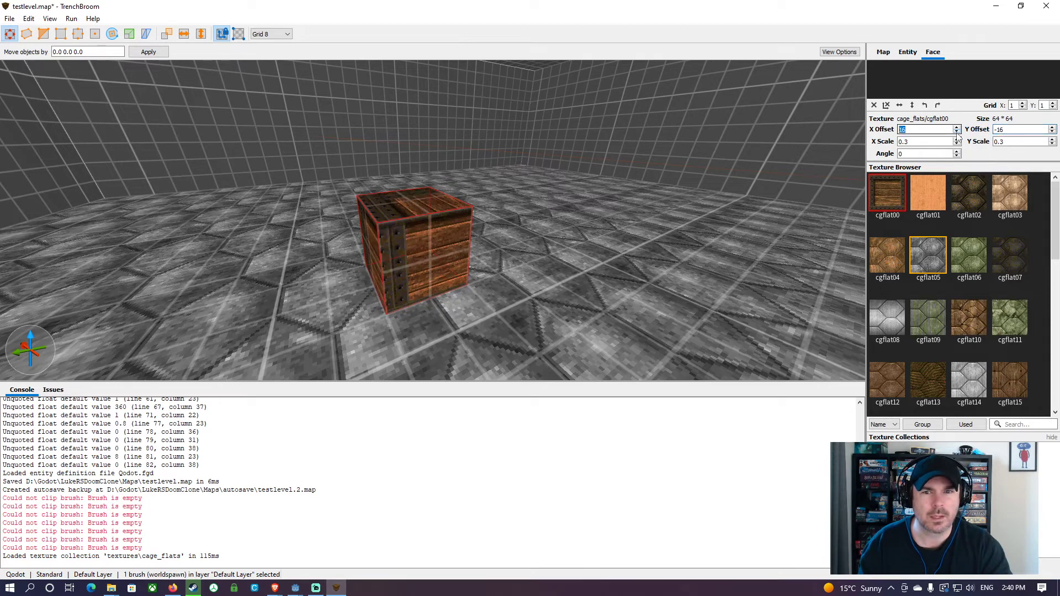
{"action": "left_click", "coordinate": [956, 131]}
Step: Set the crate texture's X scale and Y scale to 0.25
{"action": "key", "text": "BackSpace"}
{"action": "type", "text": "25"}
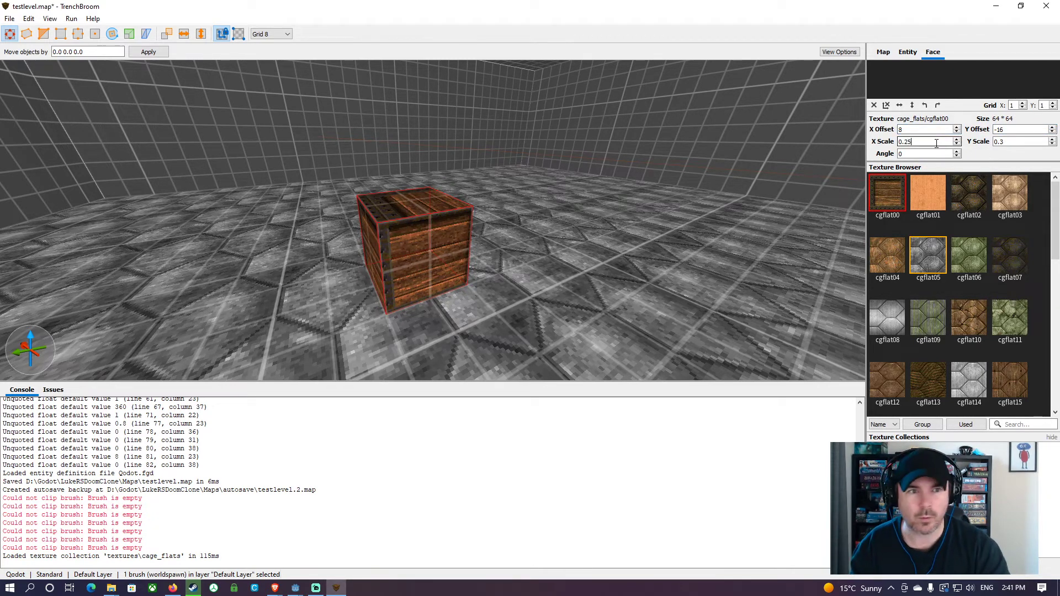
{"action": "left_click", "coordinate": [1013, 142]}
{"action": "type", "text": "25"}
{"action": "key", "text": "Return"}
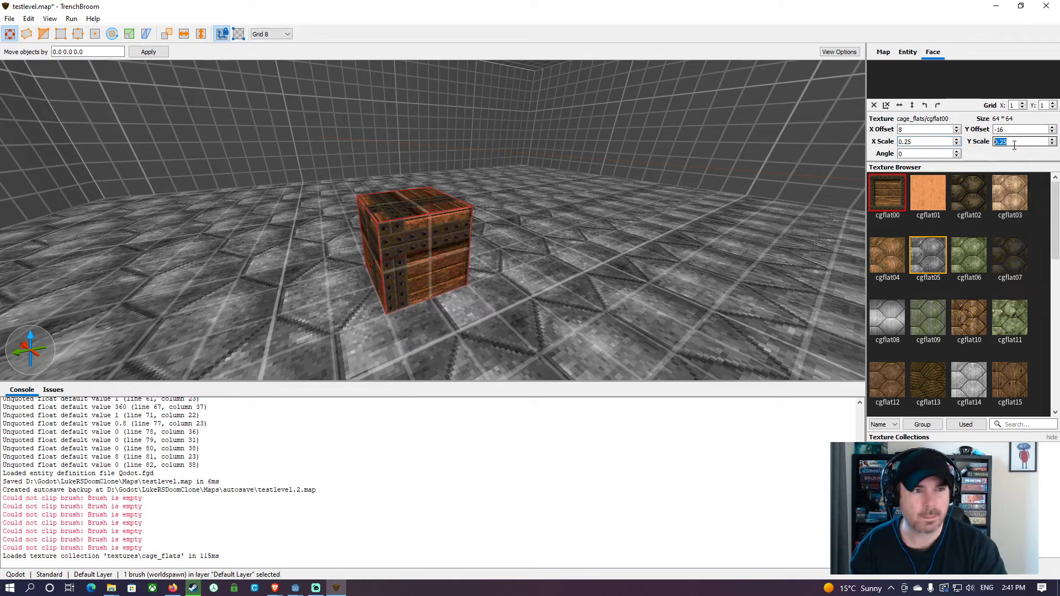
Step: Set the crate texture's X offset and Y offset to 0
{"action": "left_click", "coordinate": [957, 132]}
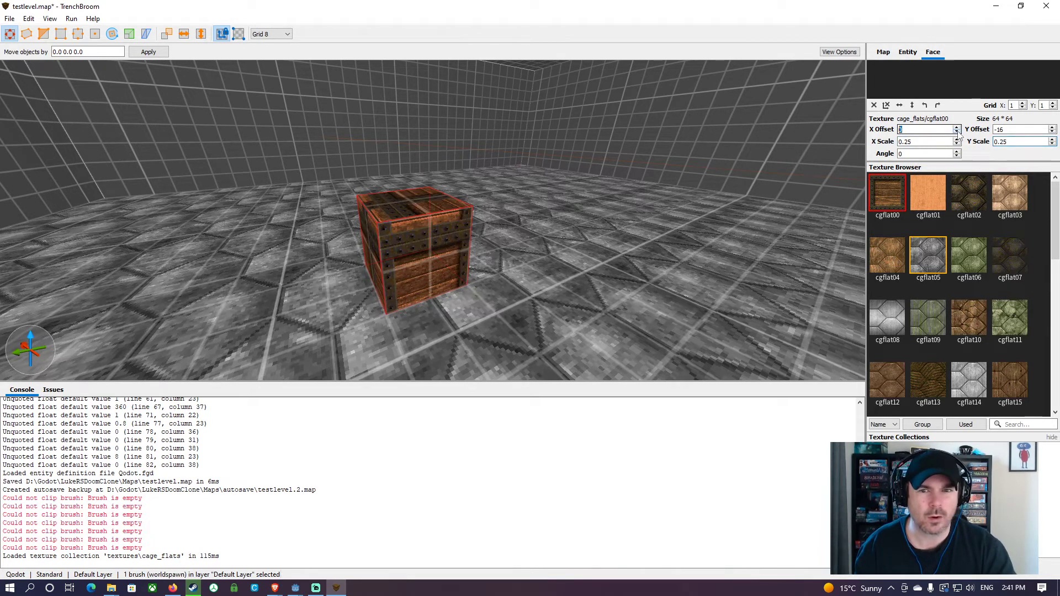
{"action": "left_click", "coordinate": [957, 132]}
{"action": "left_click", "coordinate": [957, 127]}
{"action": "left_click", "coordinate": [1052, 132]}
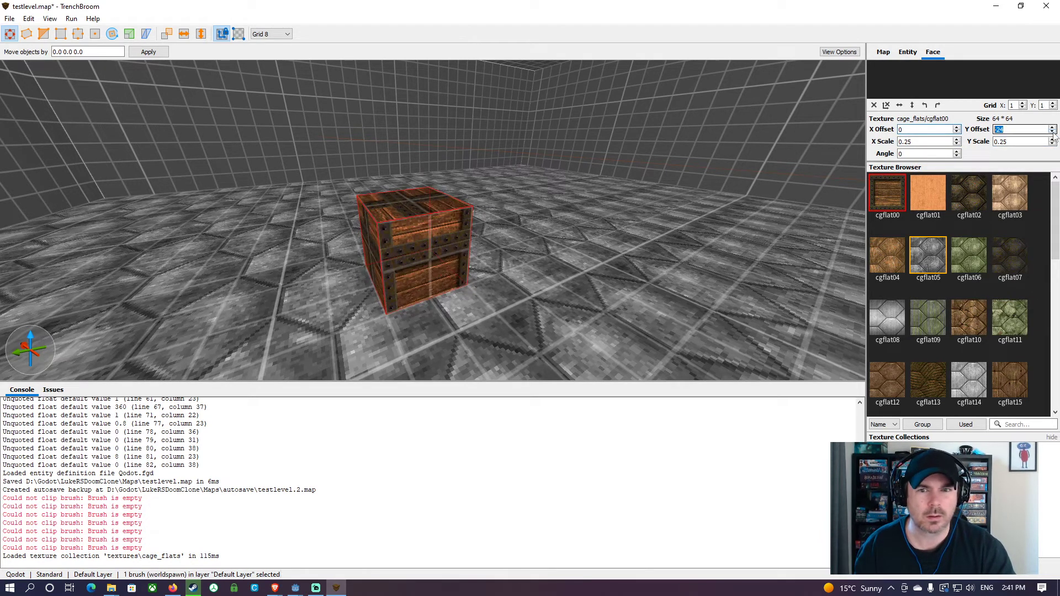
{"action": "left_click", "coordinate": [1052, 127]}
{"action": "left_click", "coordinate": [1052, 127]}
{"action": "left_click", "coordinate": [1052, 127]}
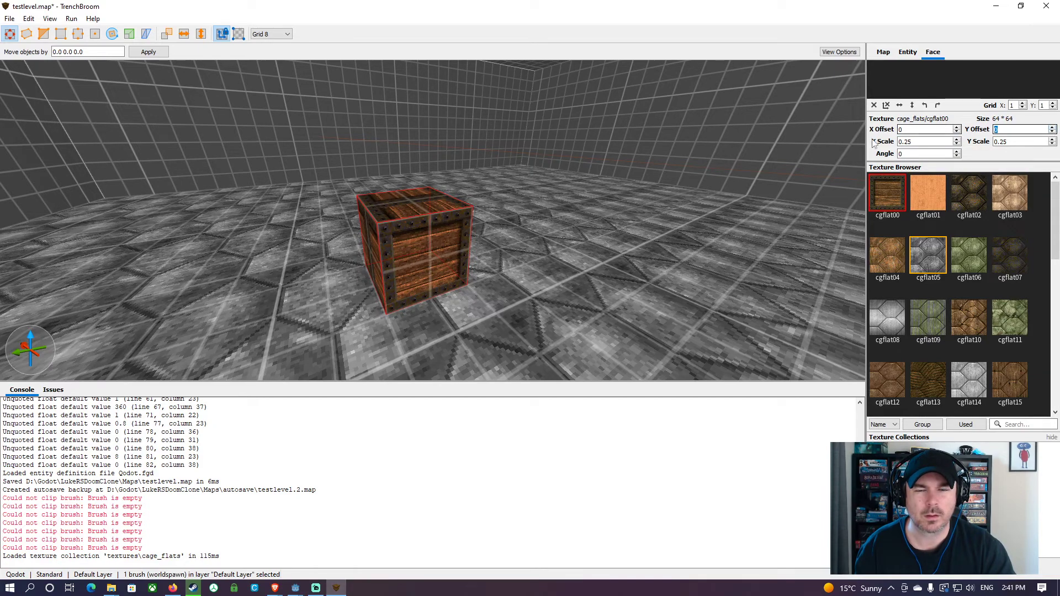
Step: Select only the crate's top face and set its texture's X offset to 32
{"action": "key", "text": "a"}
{"action": "right_click_drag", "start_coordinate": [592, 168], "coordinate": [539, 195]}
{"action": "scroll", "coordinate": [609, 167], "scroll_direction": "down", "scroll_amount": 5}
{"action": "key", "text": "w"}
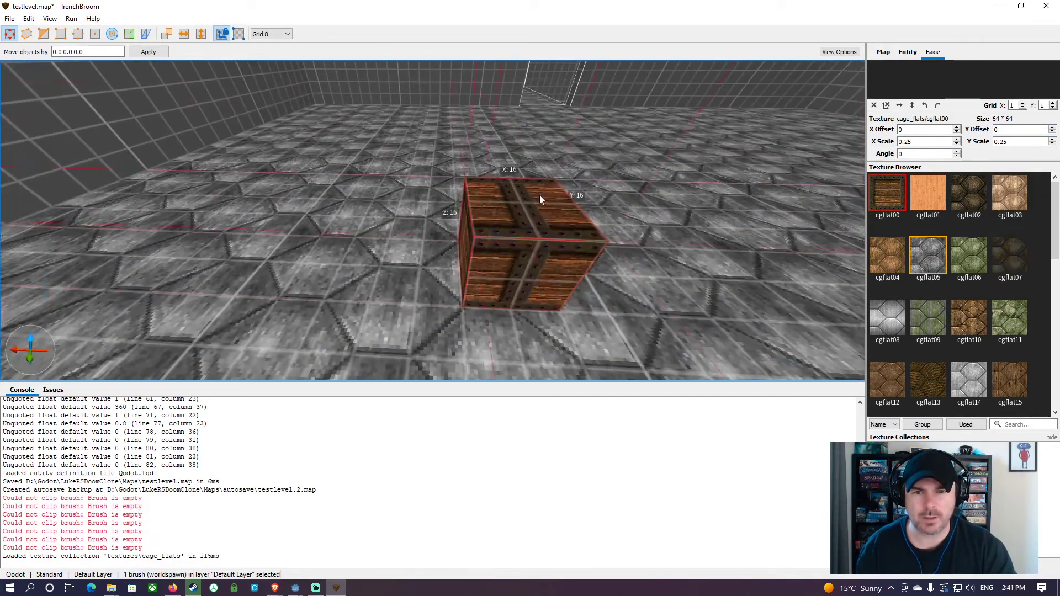
{"action": "left_click", "coordinate": [523, 208], "text": "shift"}
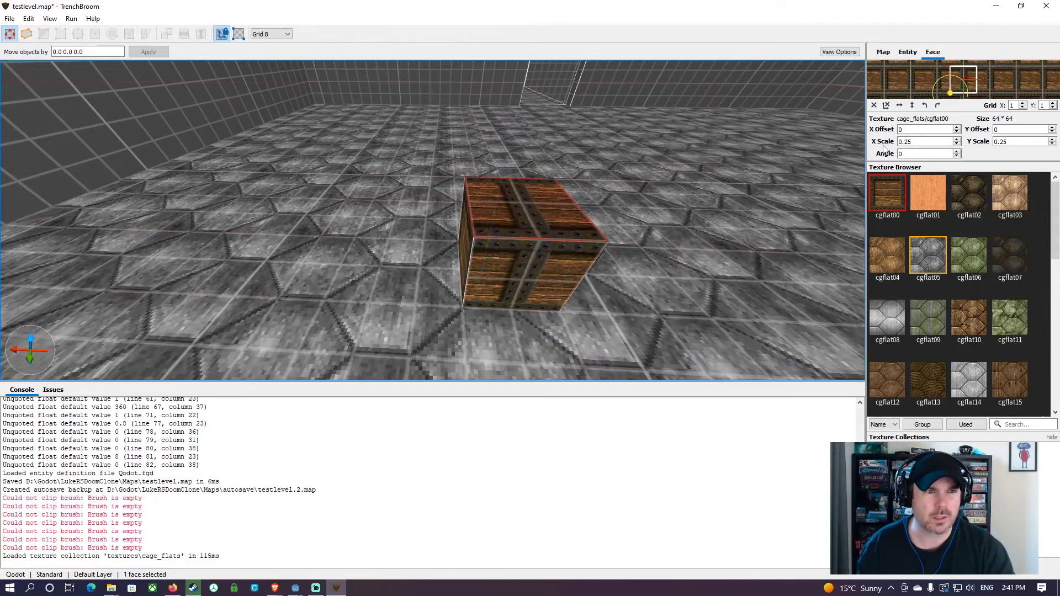
{"action": "left_click", "coordinate": [957, 127]}
{"action": "left_click", "coordinate": [956, 126]}
{"action": "left_click", "coordinate": [956, 126]}
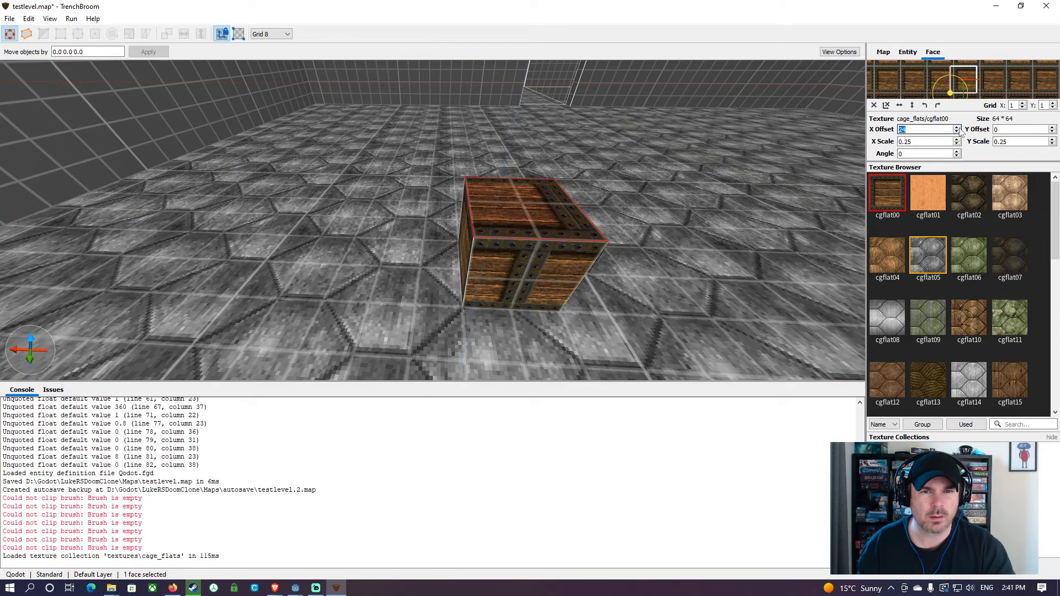
{"action": "left_click", "coordinate": [957, 127]}
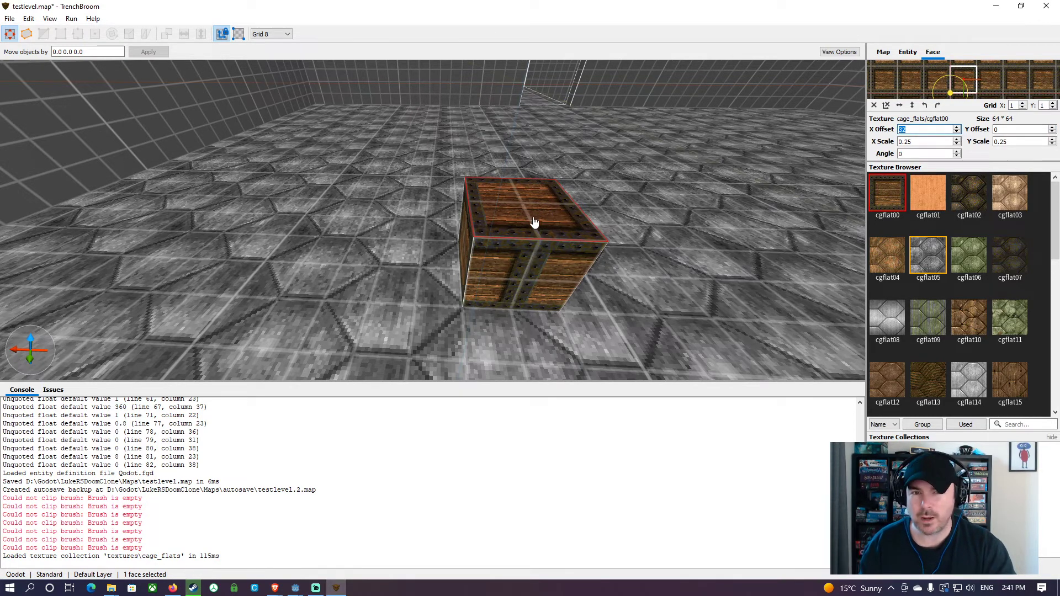
Step: Transfer the top face's texture alignment to the crate's misaligned side faces
{"action": "left_click", "coordinate": [520, 272], "text": "alt+shift"}
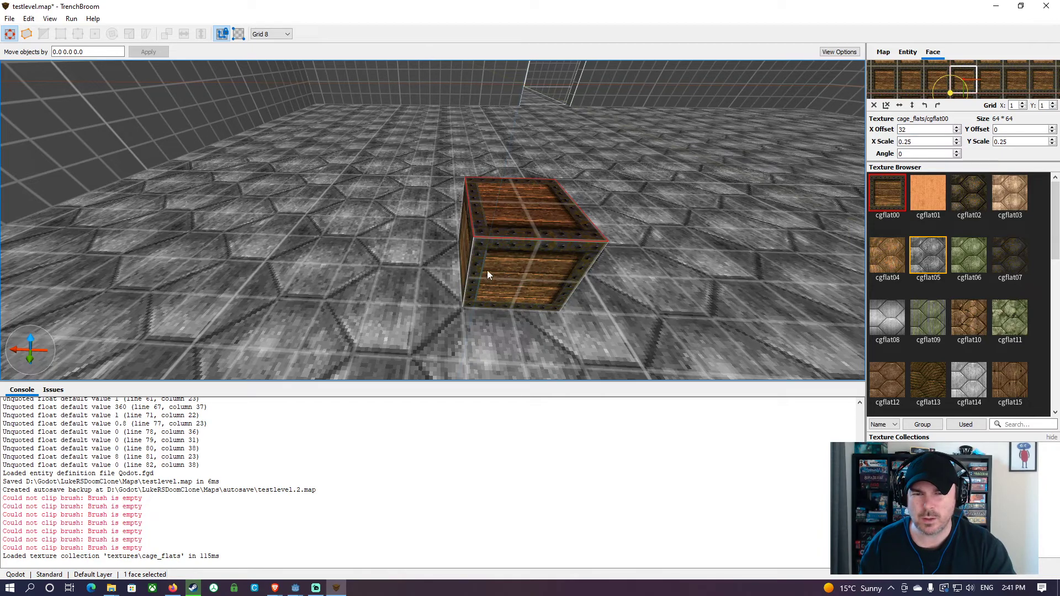
{"action": "right_click_drag", "start_coordinate": [488, 270], "coordinate": [647, 233]}
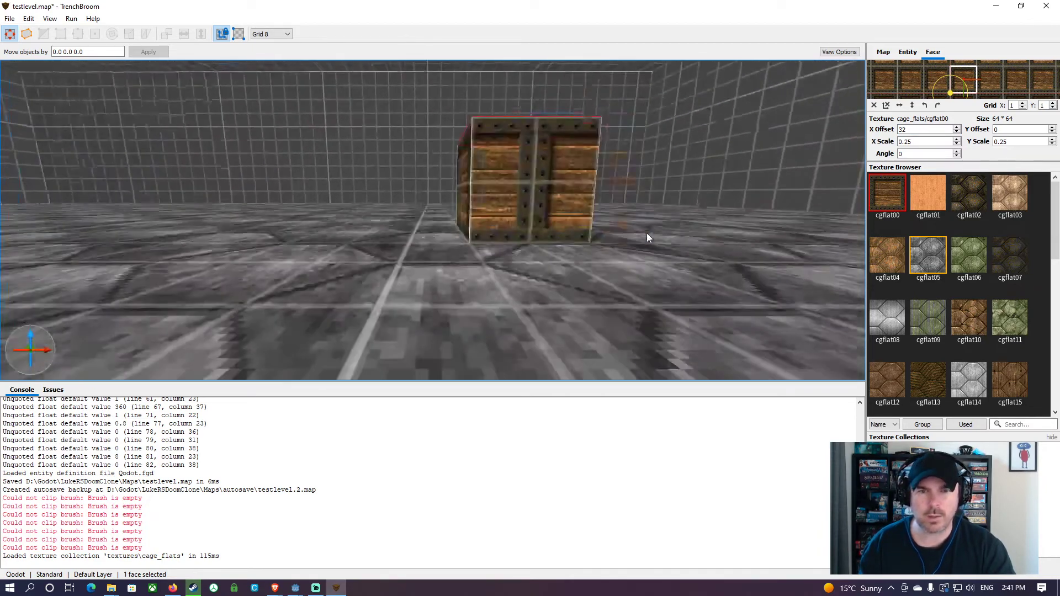
{"action": "left_click", "coordinate": [551, 185], "text": "alt+shift"}
{"action": "right_click_drag", "start_coordinate": [551, 185], "coordinate": [641, 196]}
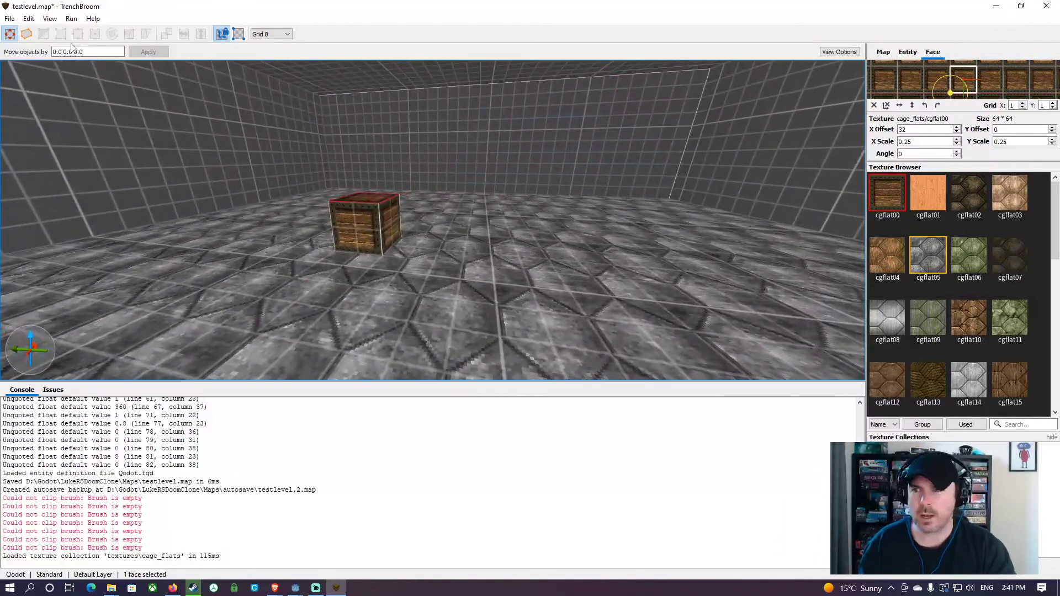
Step: Duplicate the crate into a pile with three crates on the floor and one stacked on top
{"action": "left_click", "coordinate": [353, 228]}
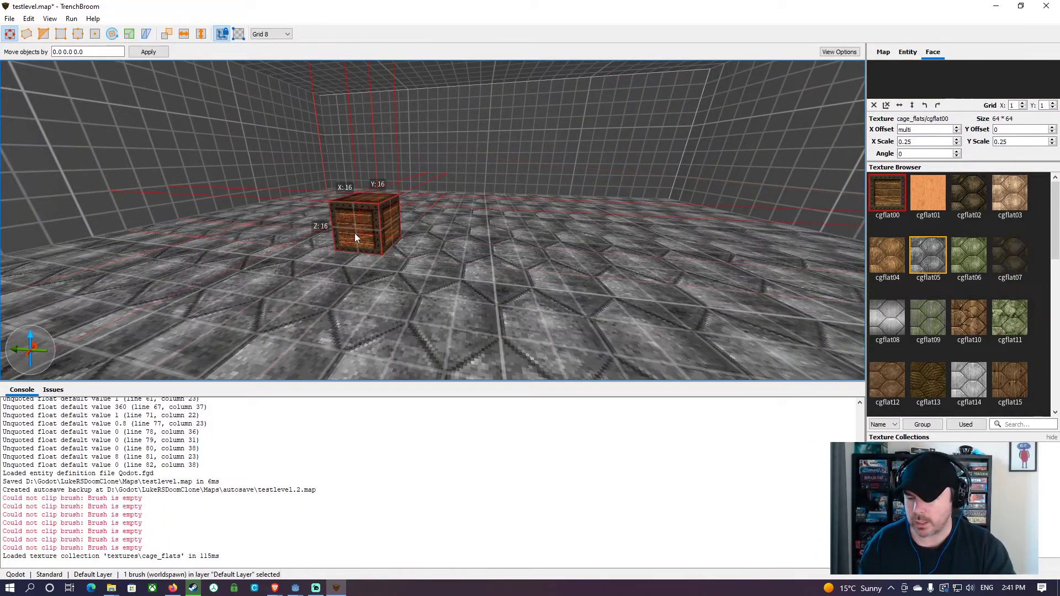
{"action": "left_click_drag", "start_coordinate": [353, 239], "coordinate": [459, 166], "text": "ctrl"}
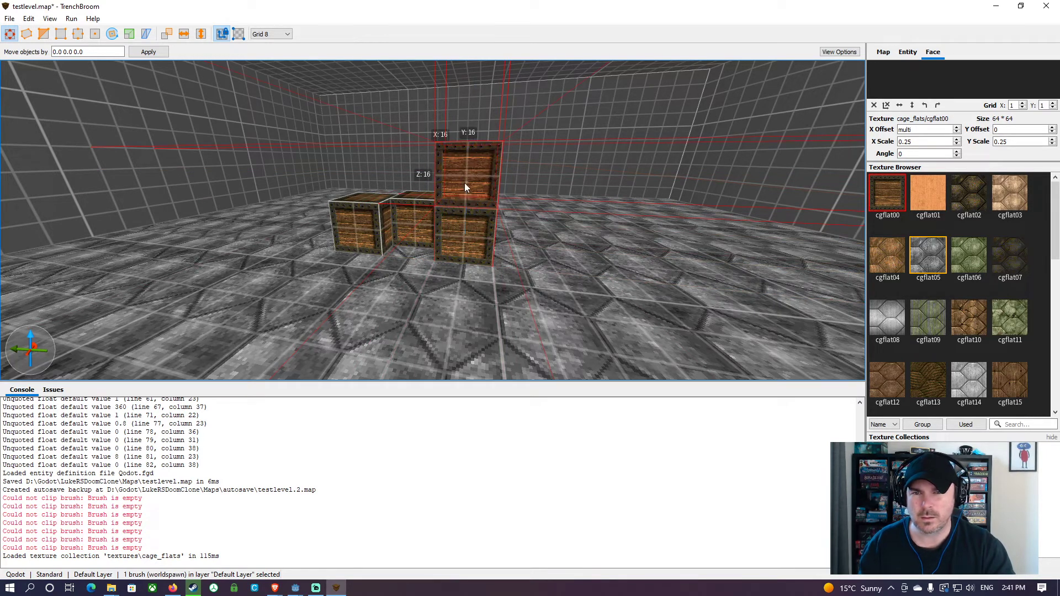
{"action": "left_click_drag", "start_coordinate": [468, 184], "coordinate": [388, 180]}
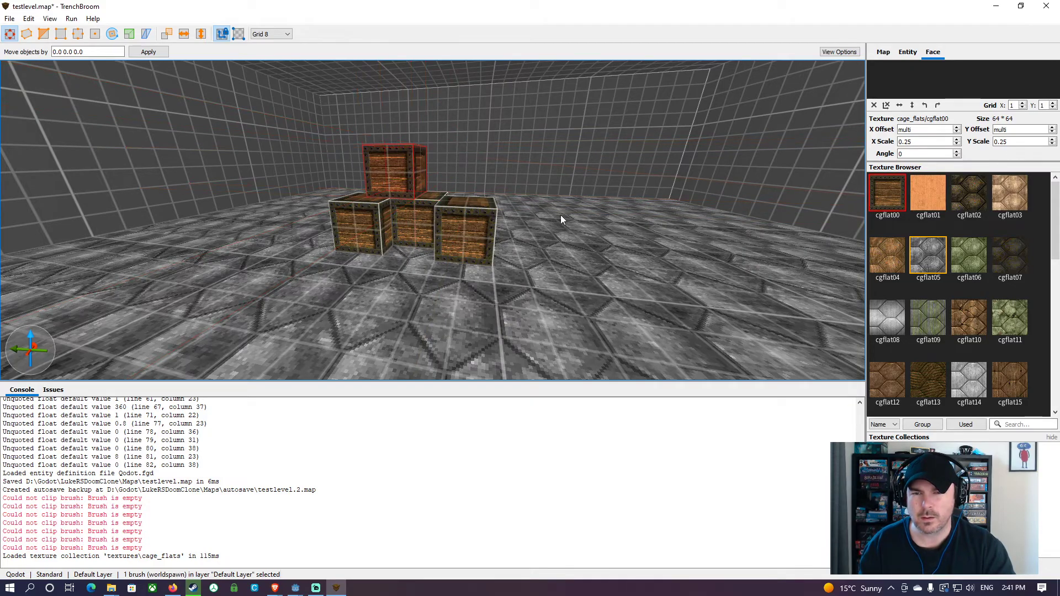
{"action": "right_click_drag", "start_coordinate": [560, 214], "coordinate": [584, 223]}
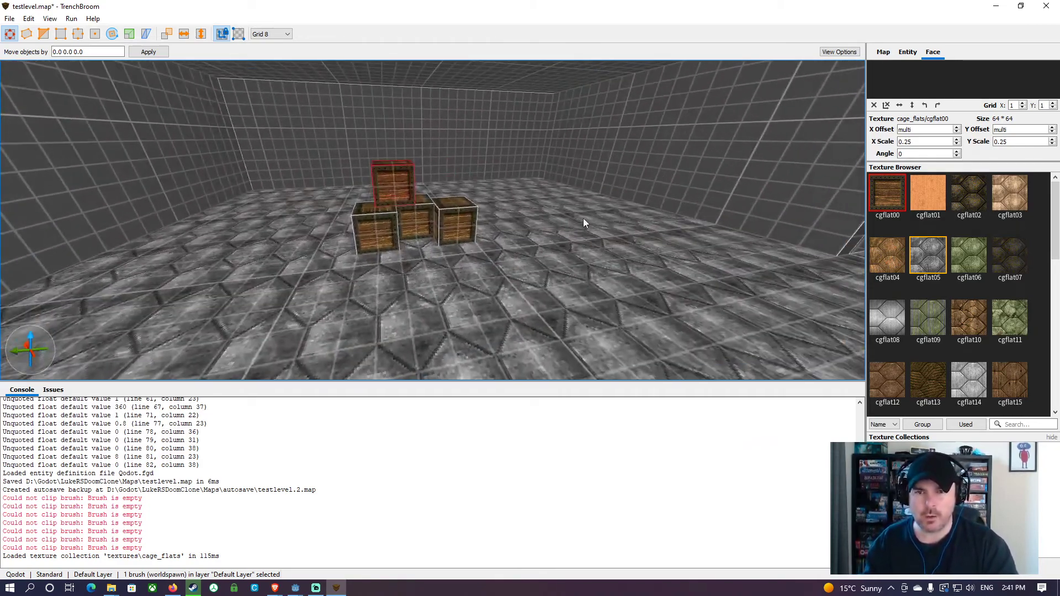
Step: Save testlevel.map and switch to the LukeRSDoomClone project in Godot
{"action": "left_click", "coordinate": [9, 19]}
{"action": "left_click", "coordinate": [33, 79]}
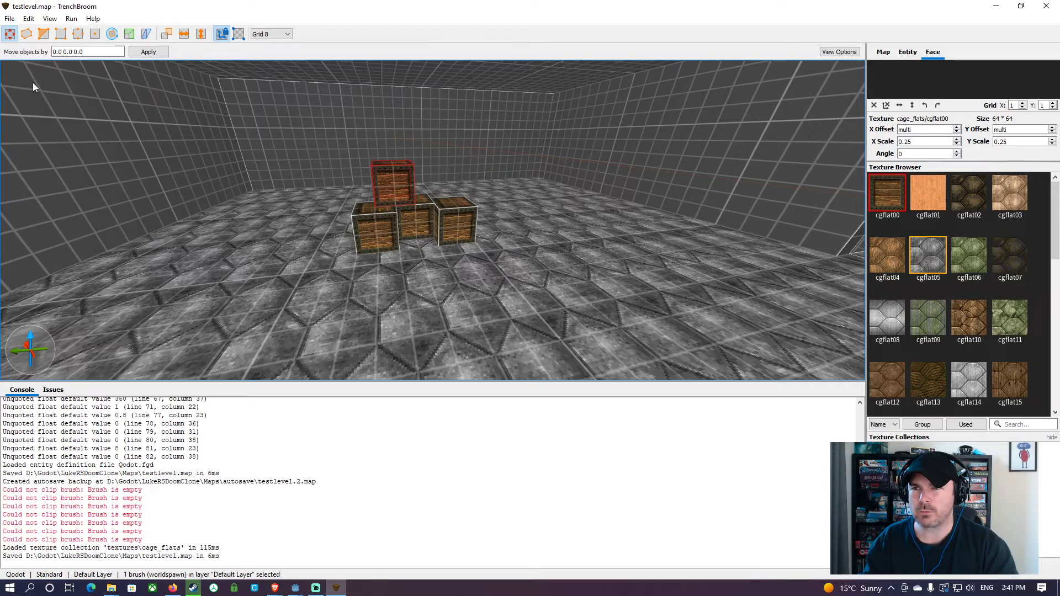
{"action": "mouse_move", "coordinate": [295, 588]}
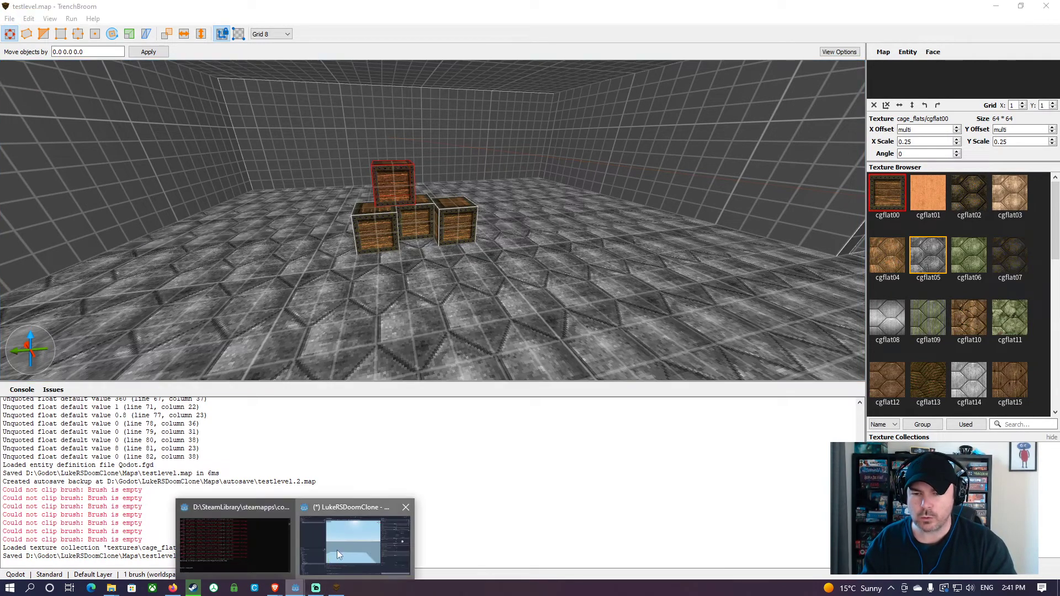
{"action": "left_click", "coordinate": [336, 550]}
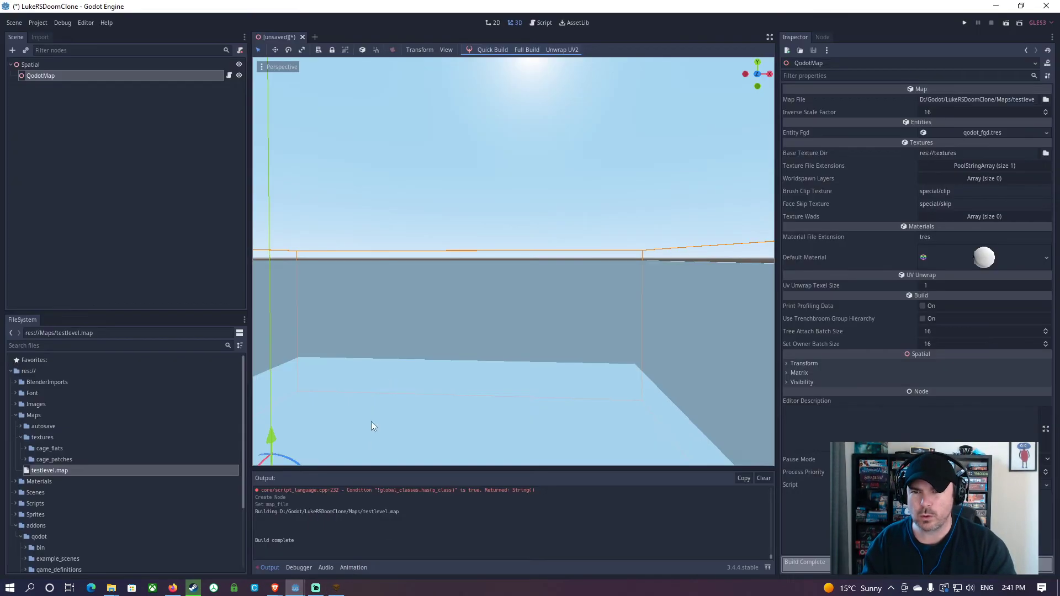
Step: Rebuild the QodotMap level geometry with Quick Build
{"action": "left_click", "coordinate": [487, 53]}
{"action": "right_click_drag", "start_coordinate": [452, 261], "coordinate": [490, 301]}
{"action": "key", "text": "s"}
{"action": "key", "text": "w"}
{"action": "key", "text": "s"}
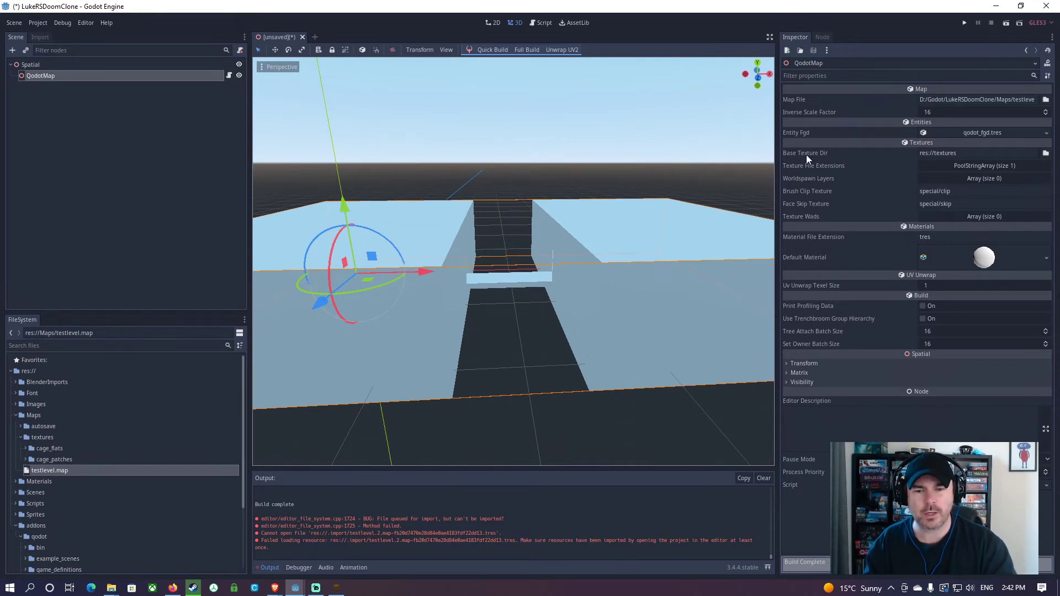
Step: Set the QodotMap's base texture directory to res://Maps/textures and quick build the map again
{"action": "left_click", "coordinate": [1045, 153]}
{"action": "double_click", "coordinate": [475, 138]}
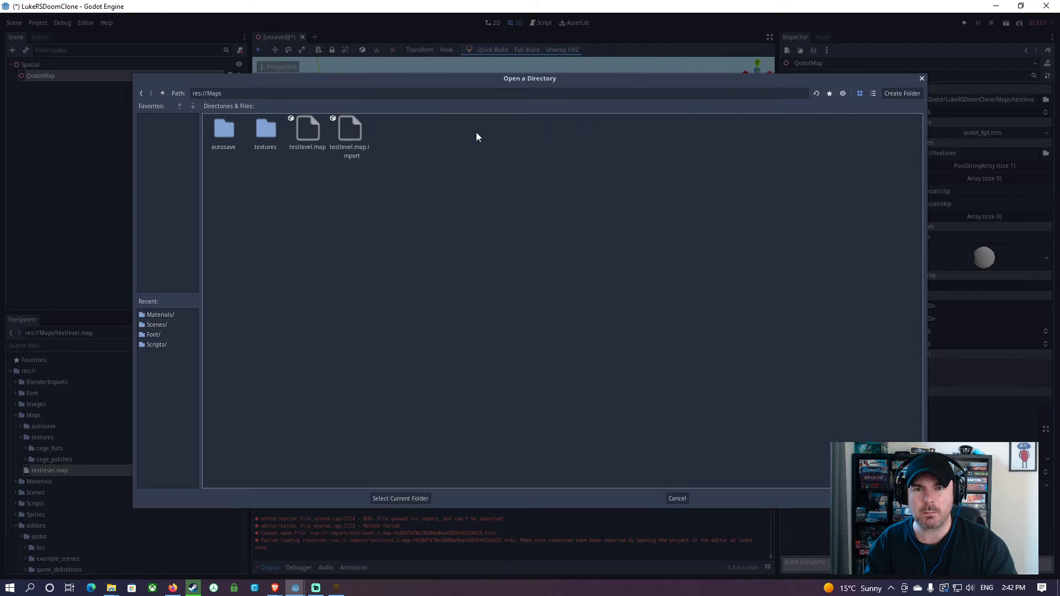
{"action": "double_click", "coordinate": [265, 133]}
{"action": "left_click", "coordinate": [402, 498]}
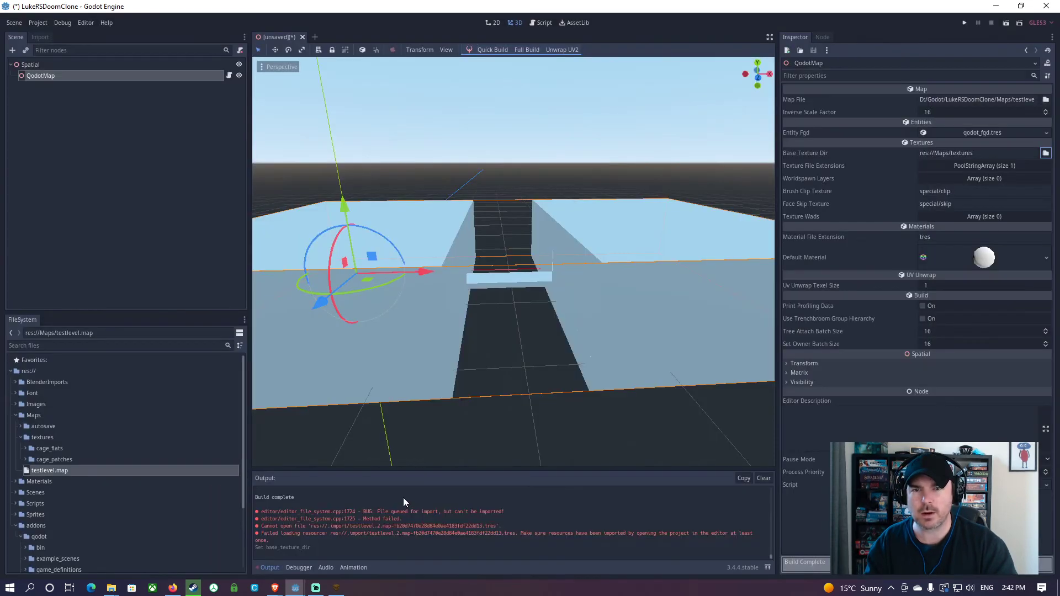
{"action": "left_click", "coordinate": [489, 49]}
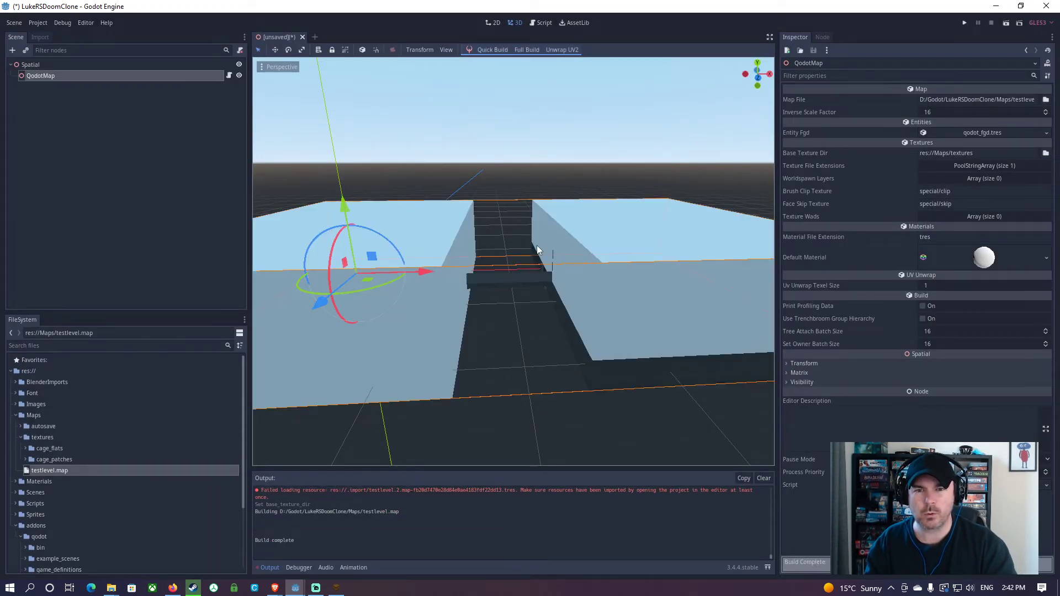
{"action": "right_click_drag", "start_coordinate": [536, 245], "coordinate": [574, 258]}
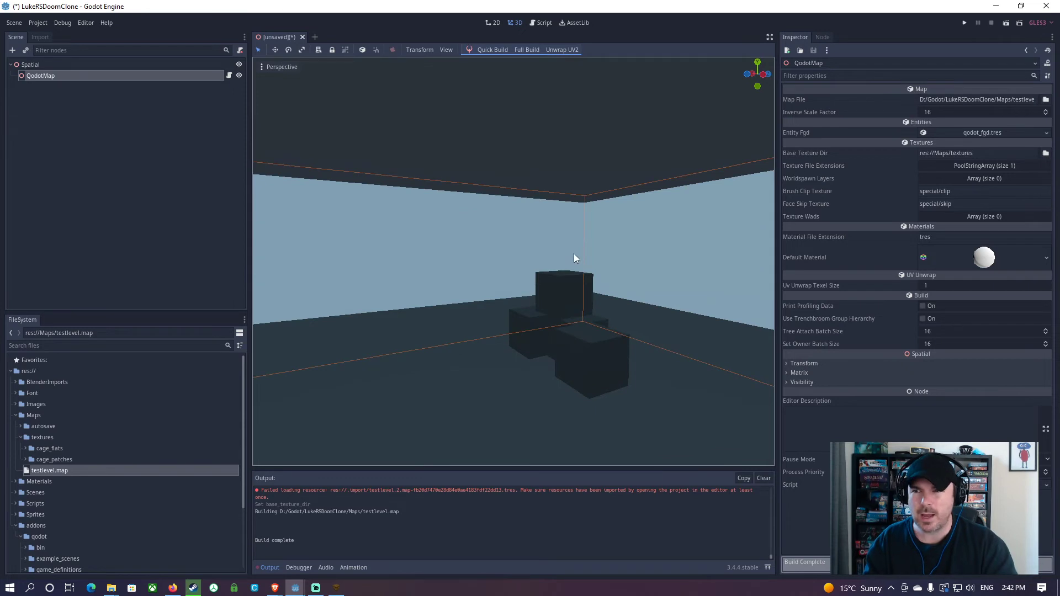
Step: Reimport all the cage_flats textures with the "2D, Detect 3D" preset
{"action": "left_click", "coordinate": [26, 448]}
{"action": "left_click", "coordinate": [54, 460]}
{"action": "scroll", "coordinate": [77, 488], "scroll_direction": "down", "scroll_amount": 10}
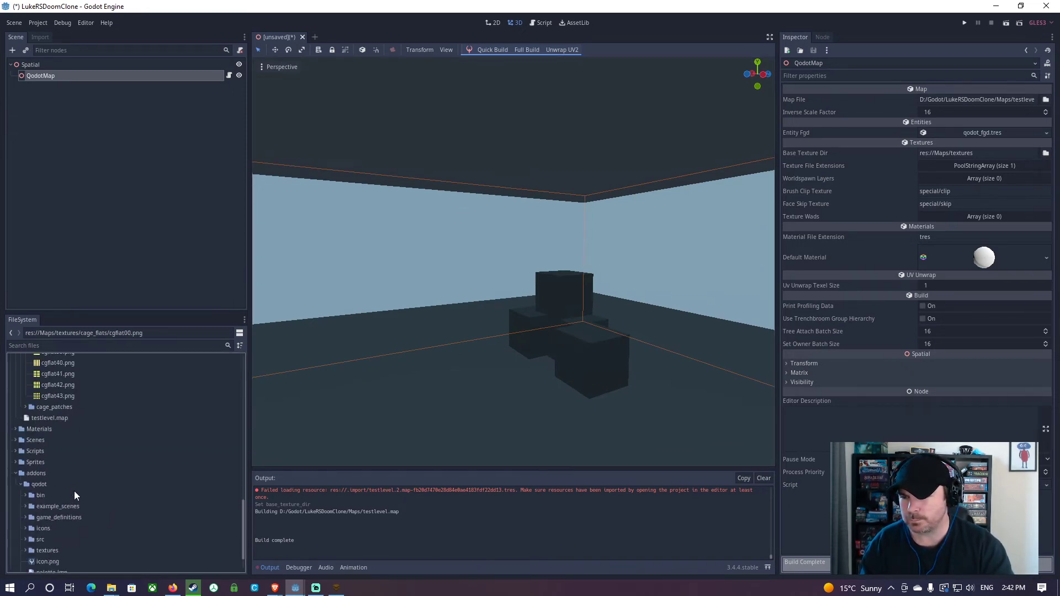
{"action": "scroll", "coordinate": [74, 492], "scroll_direction": "up", "scroll_amount": 3}
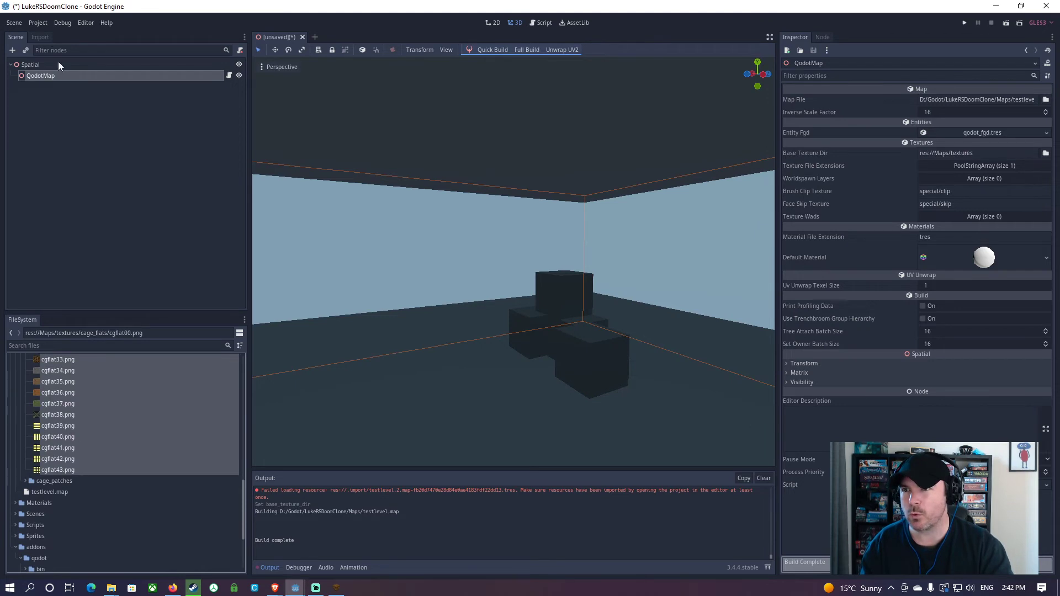
{"action": "left_click", "coordinate": [39, 38]}
{"action": "left_click", "coordinate": [232, 76]}
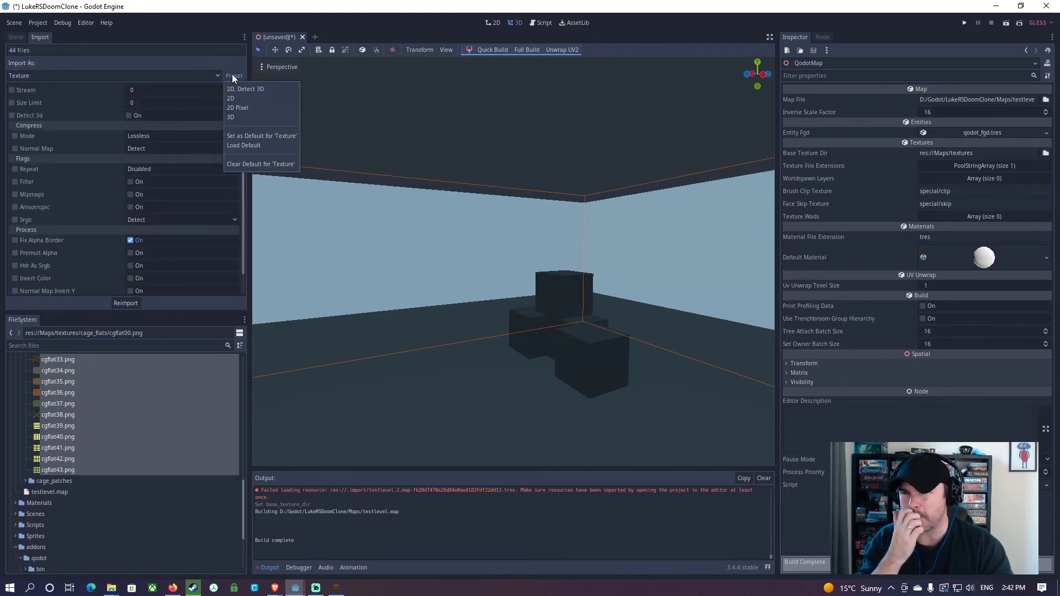
{"action": "left_click", "coordinate": [237, 90]}
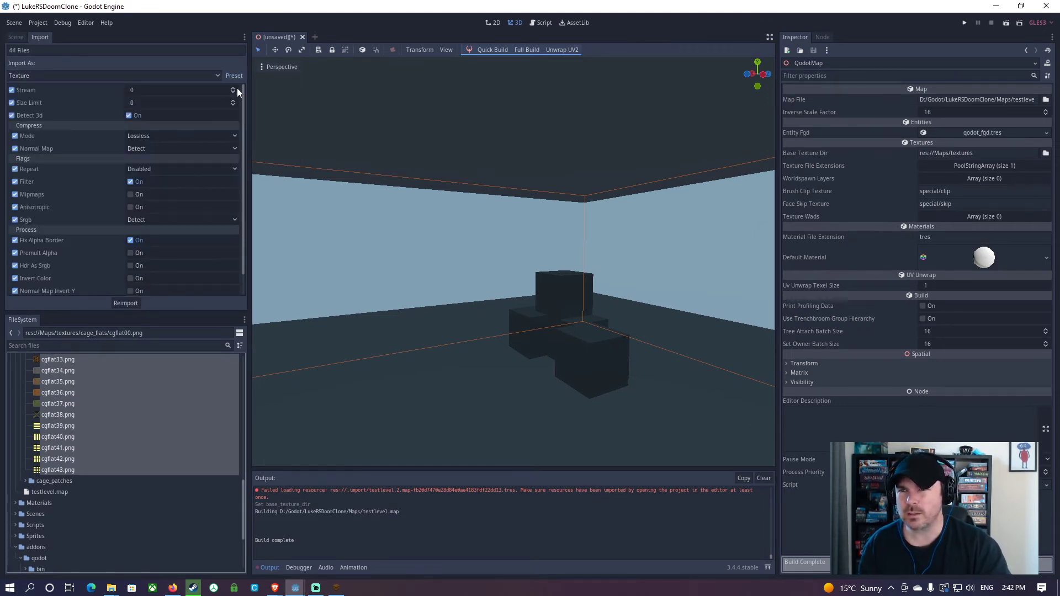
{"action": "left_click", "coordinate": [119, 304]}
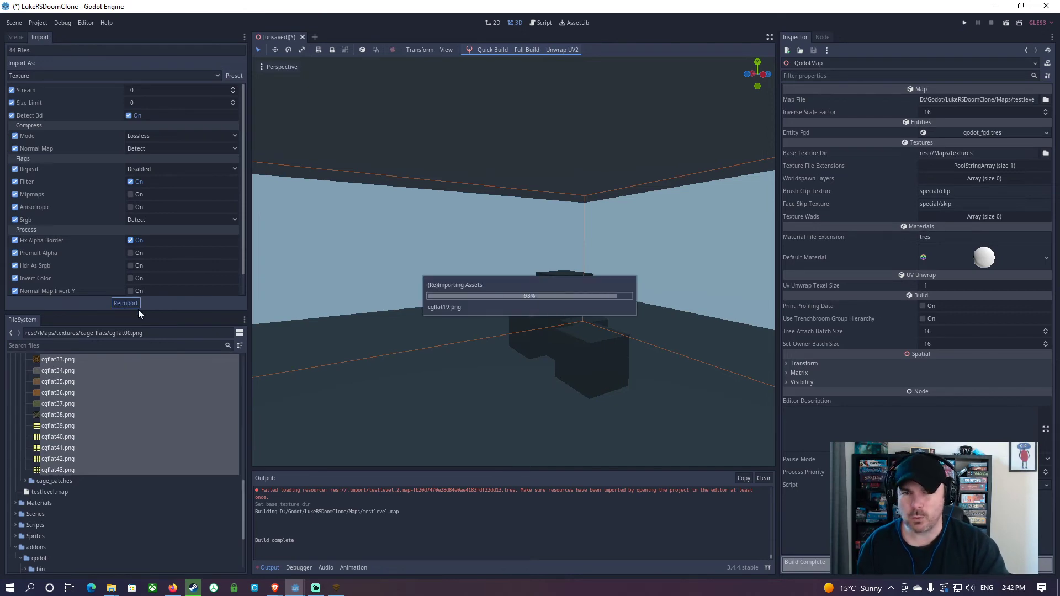
Step: Examine how the reimported textures appear on the level's surfaces in the 3D view
{"action": "right_click_drag", "start_coordinate": [497, 330], "coordinate": [311, 128]}
{"action": "key", "text": "w"}
{"action": "key", "text": "s"}
{"action": "key", "text": "w"}
{"action": "key", "text": "w"}
{"action": "key", "text": "s"}
Step: Add a WorldEnvironment node under the root Spatial and assign it a new Environment
{"action": "left_click", "coordinate": [16, 37]}
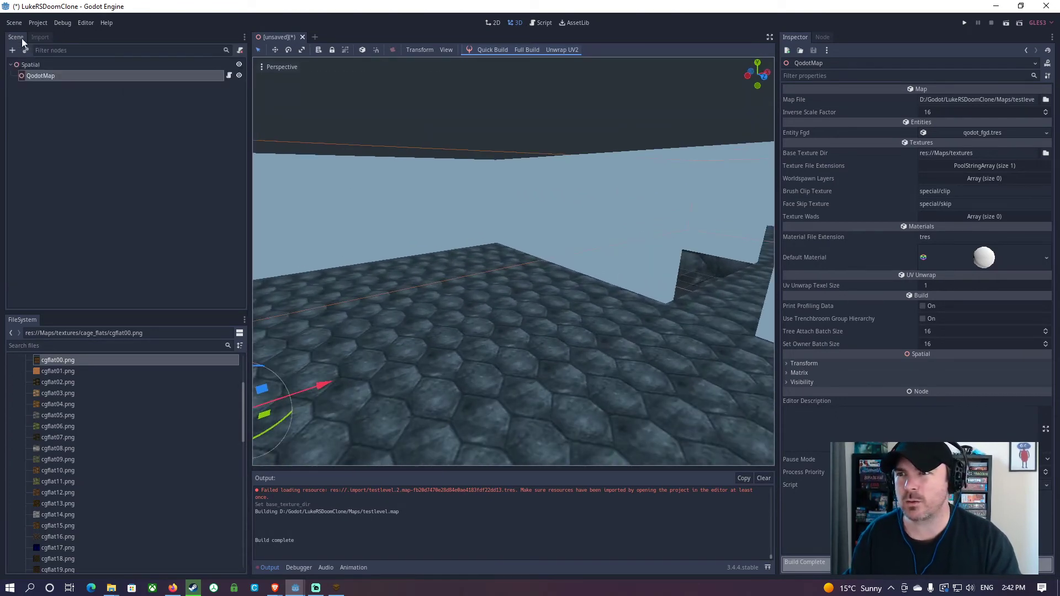
{"action": "left_click", "coordinate": [32, 67]}
{"action": "key", "text": "ctrl+a"}
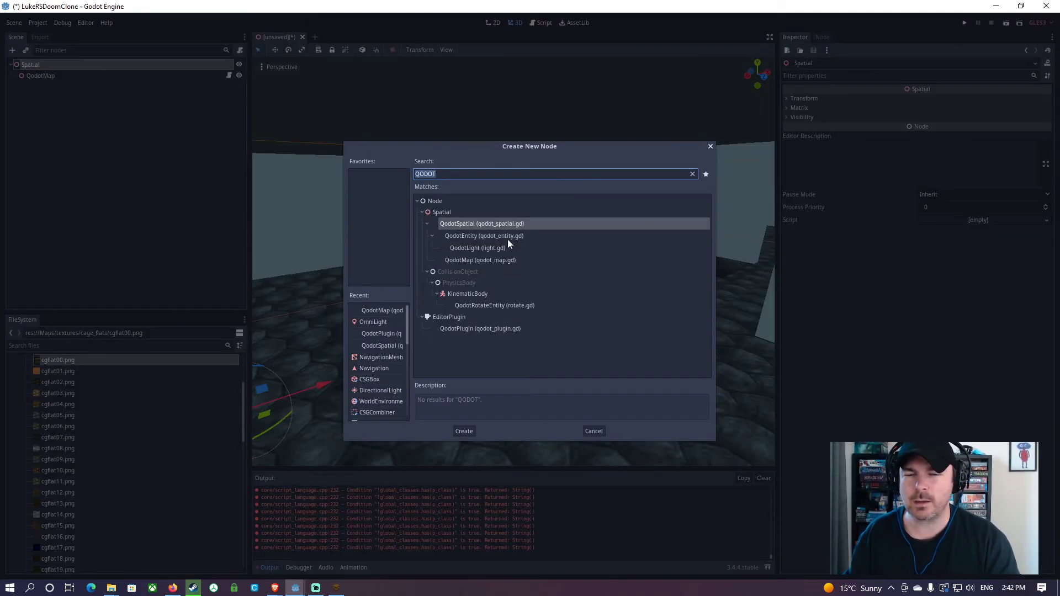
{"action": "type", "text": "envir"}
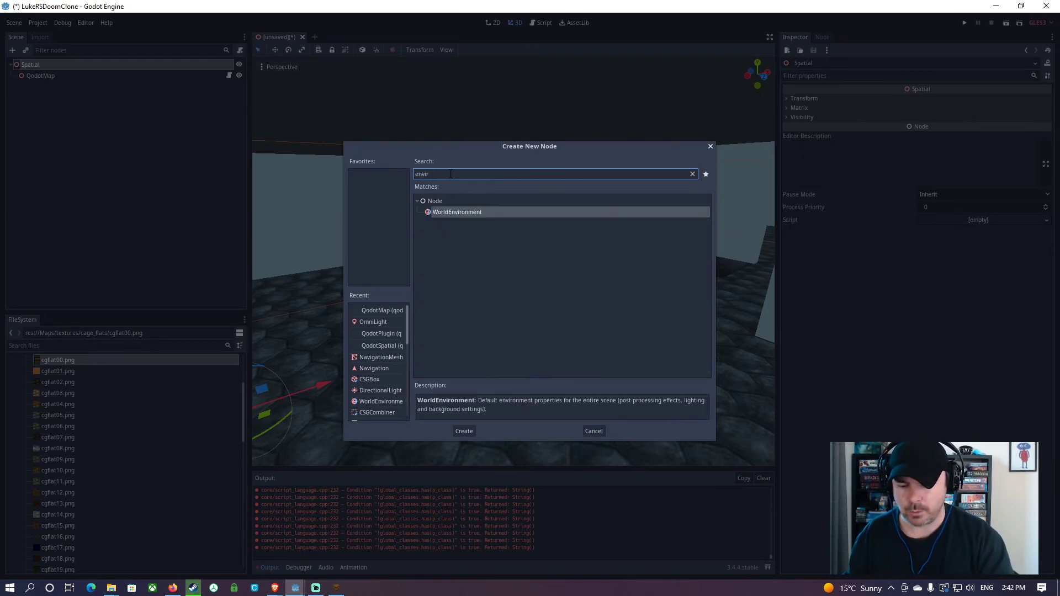
{"action": "key", "text": "Return"}
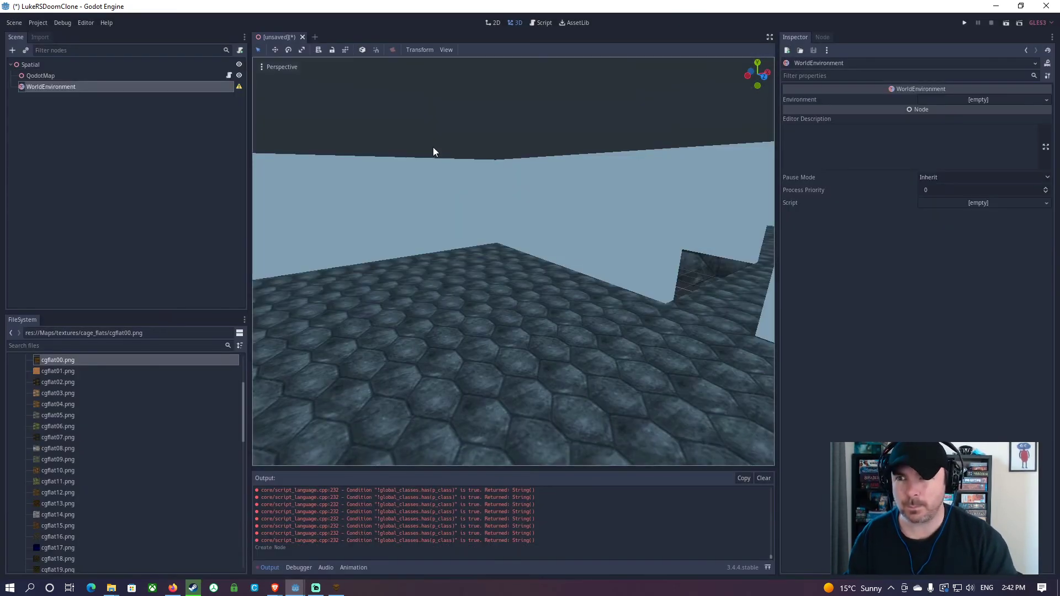
{"action": "left_click", "coordinate": [989, 104]}
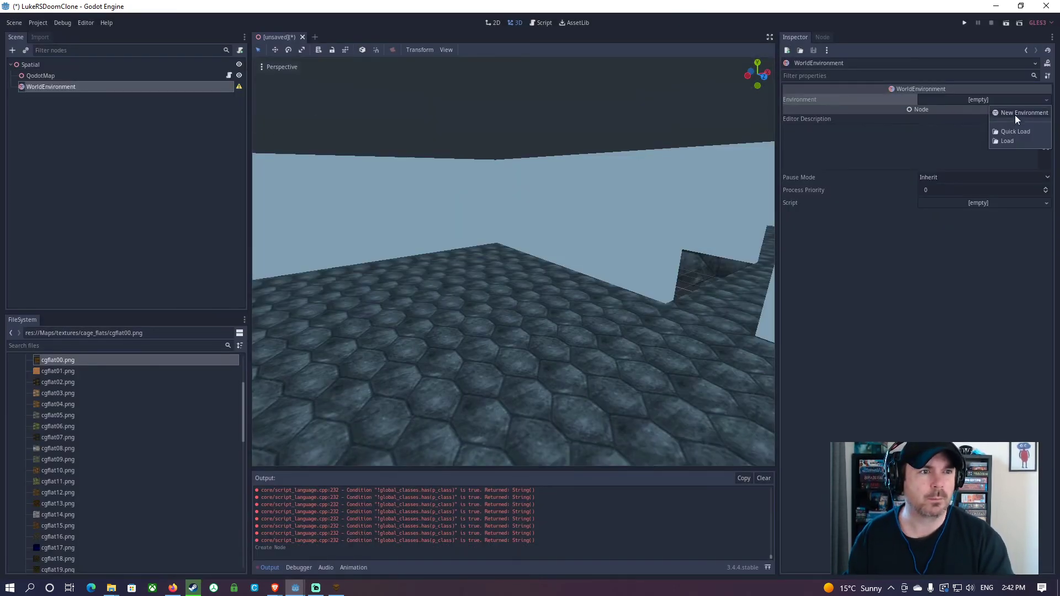
{"action": "left_click", "coordinate": [1015, 114]}
{"action": "middle_click_drag", "start_coordinate": [753, 208], "coordinate": [540, 285]}
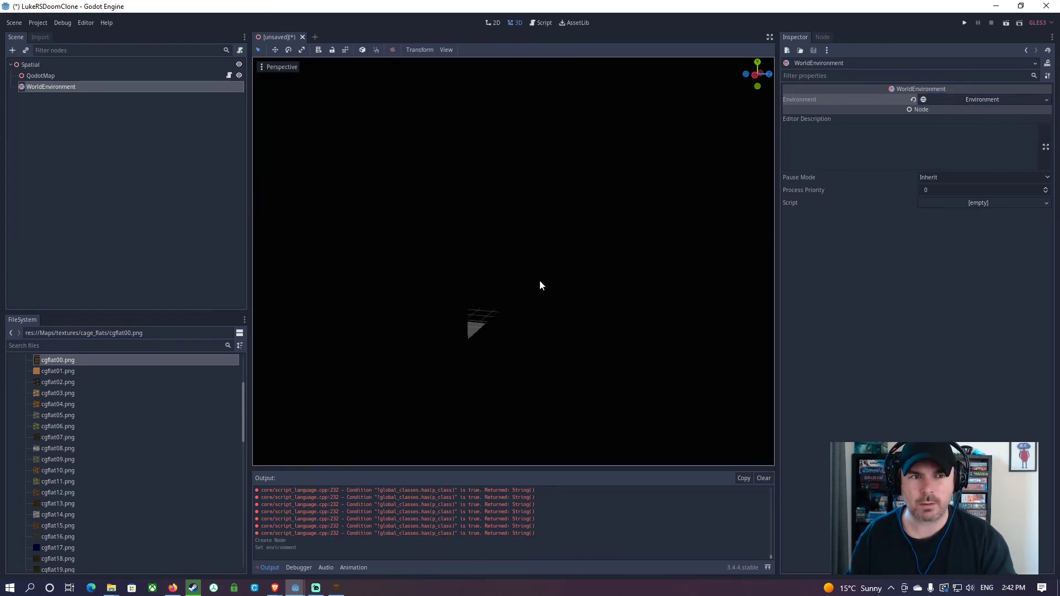
Step: Try a DirectionalLight node under the root Spatial and delete it again
{"action": "left_click", "coordinate": [24, 65]}
{"action": "left_click", "coordinate": [13, 50]}
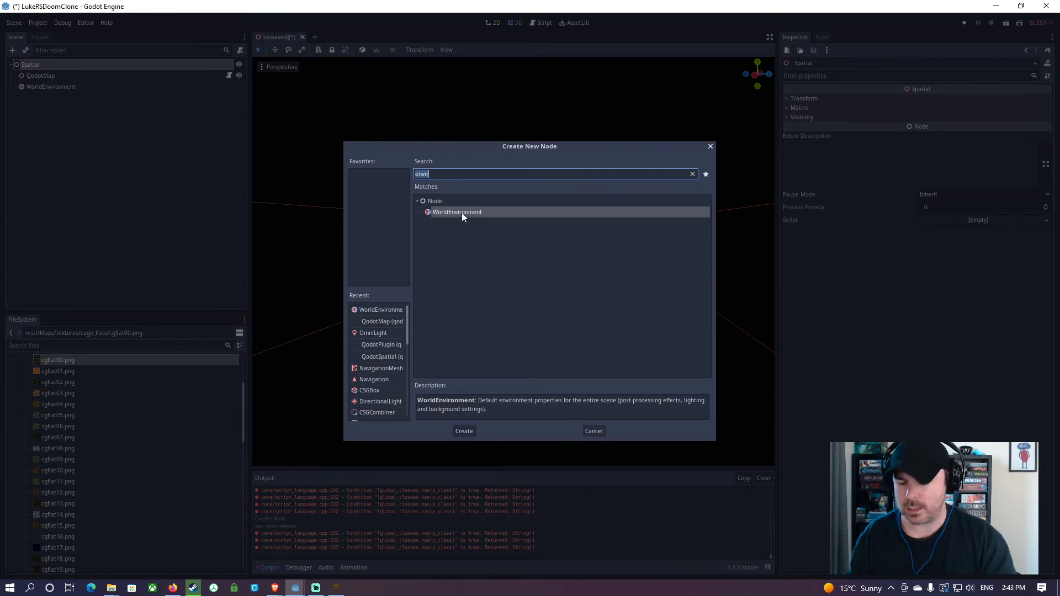
{"action": "type", "text": "light"}
{"action": "left_click", "coordinate": [457, 265]}
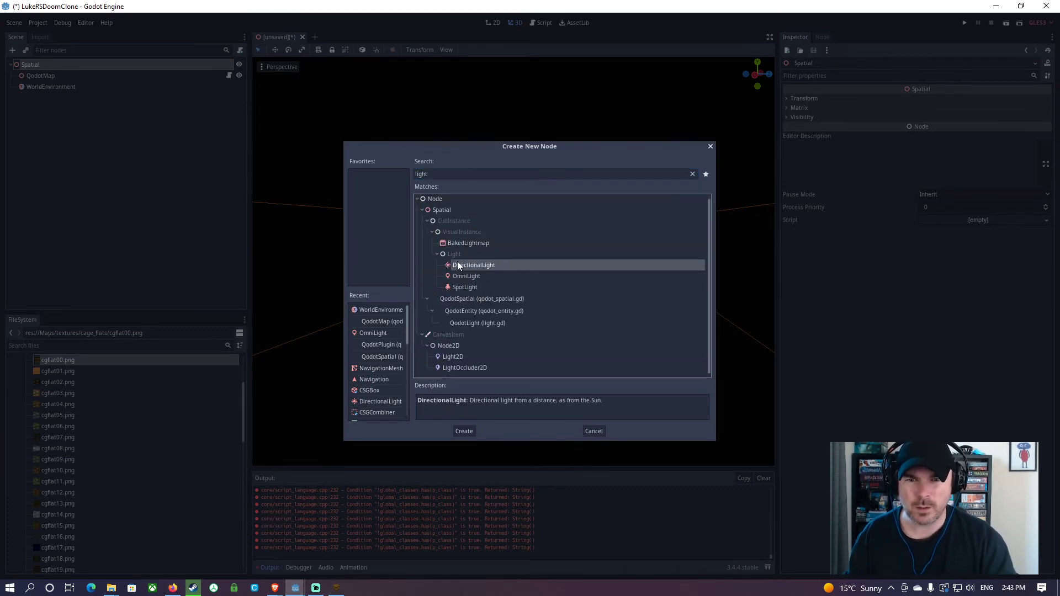
{"action": "double_click", "coordinate": [457, 264]}
{"action": "scroll", "coordinate": [491, 330], "scroll_direction": "up", "scroll_amount": 5}
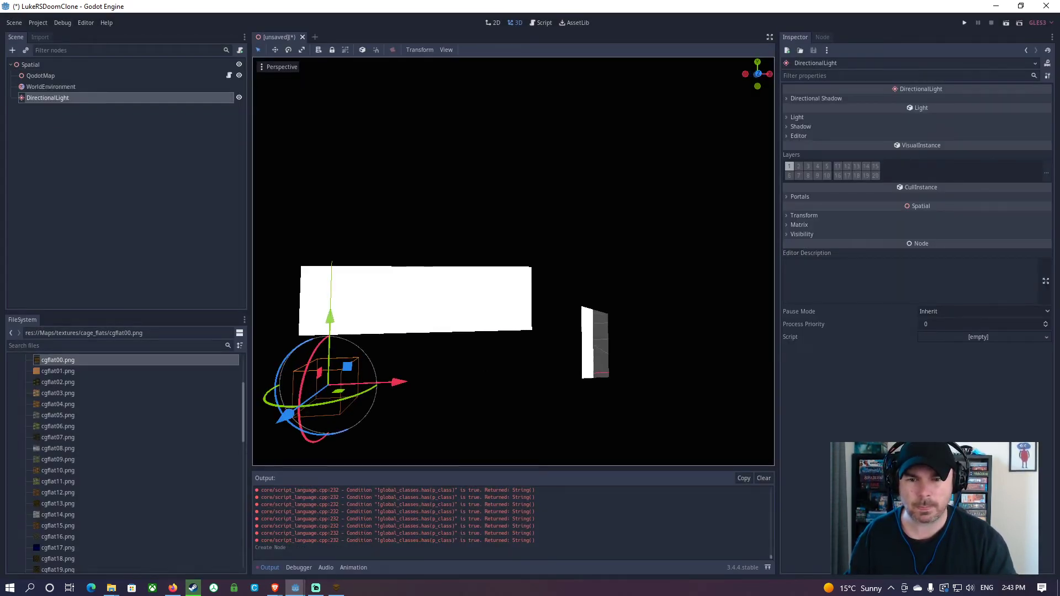
{"action": "key", "text": "Delete"}
{"action": "key", "text": "Return"}
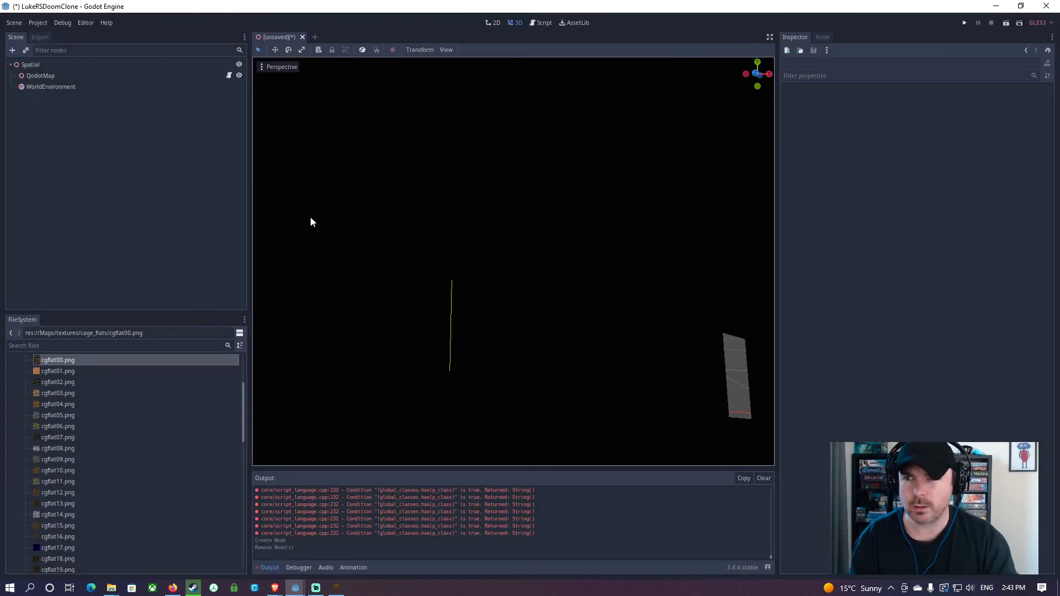
Step: Add an OmniLight node under the root Spatial and raise it vertically above the room's floor
{"action": "left_click", "coordinate": [31, 65]}
{"action": "left_click", "coordinate": [13, 50]}
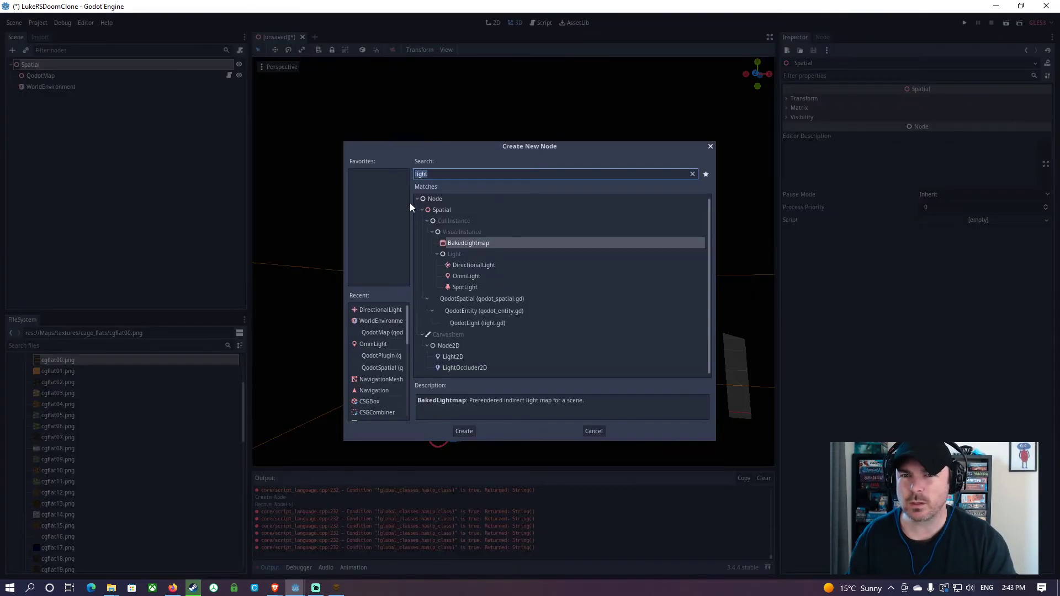
{"action": "double_click", "coordinate": [470, 275]}
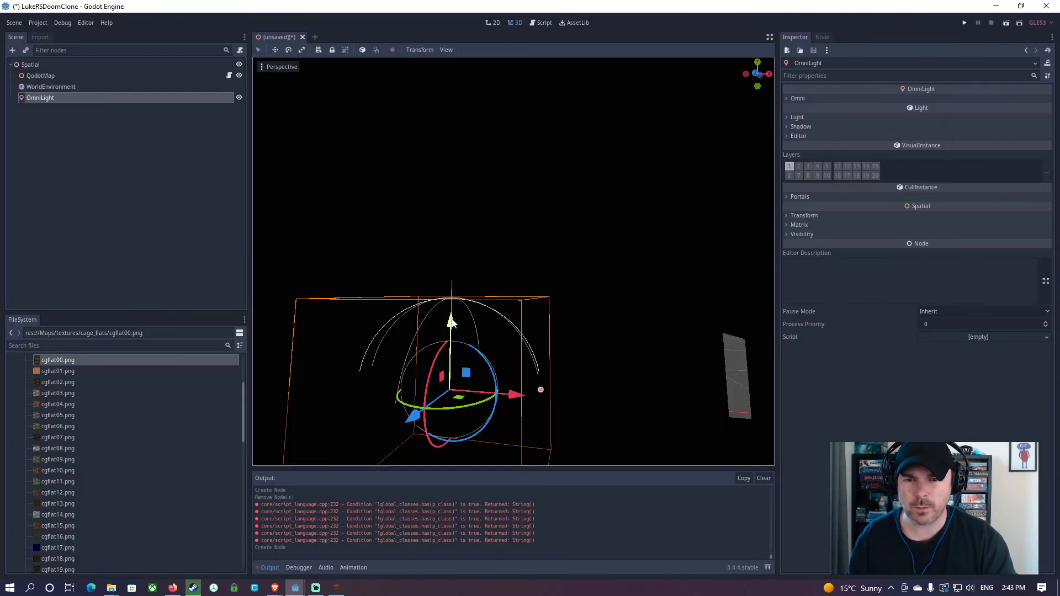
{"action": "left_click_drag", "start_coordinate": [452, 323], "coordinate": [452, 240]}
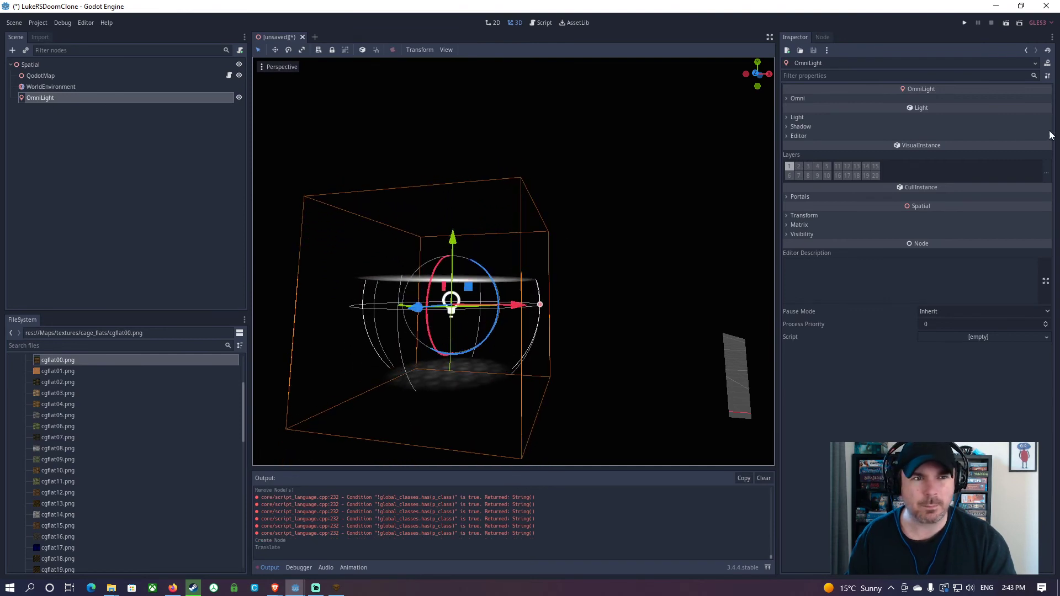
Step: Set the OmniLight's range to 8.963 and enable its shadow
{"action": "left_click", "coordinate": [794, 99]}
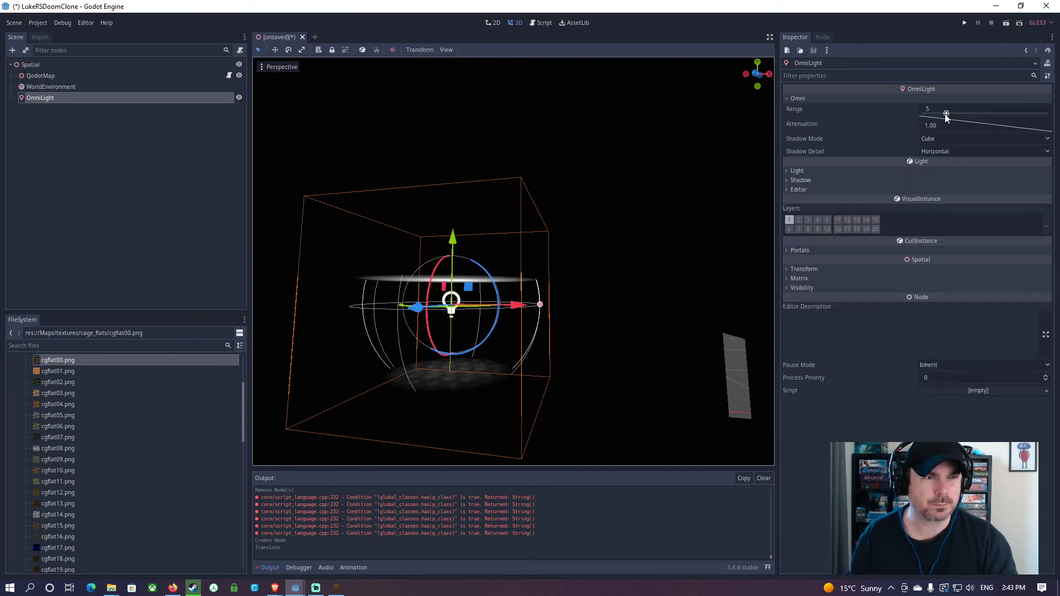
{"action": "mouse_move", "coordinate": [944, 114]}
{"action": "left_mouse_down"}
{"action": "mouse_move", "coordinate": [983, 114]}
{"action": "mouse_move", "coordinate": [956, 115]}
{"action": "left_mouse_up"}
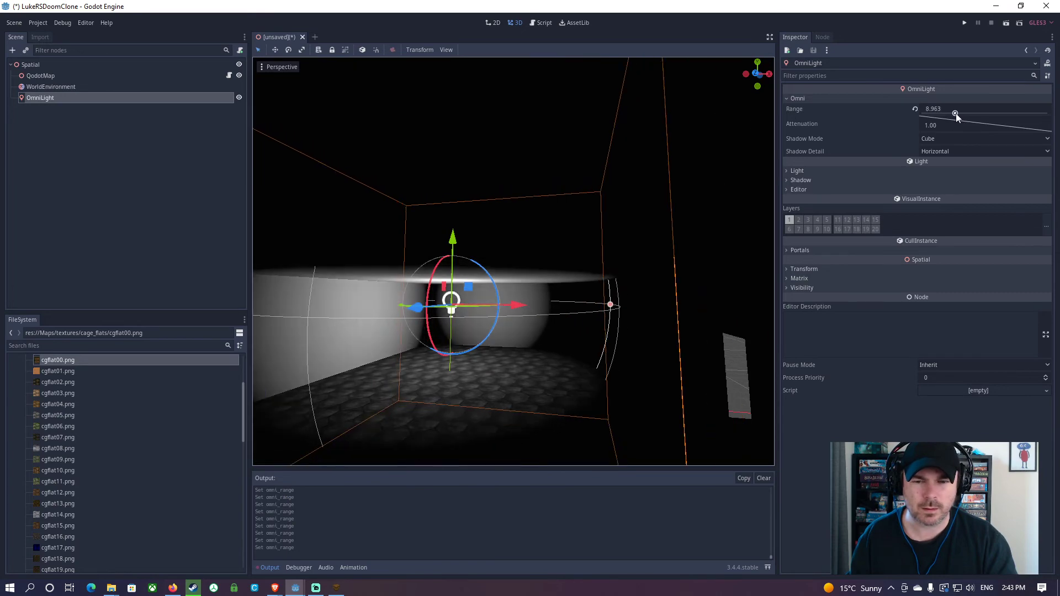
{"action": "key", "text": "w"}
{"action": "right_click_drag", "start_coordinate": [556, 164], "coordinate": [534, 242]}
{"action": "key", "text": "s"}
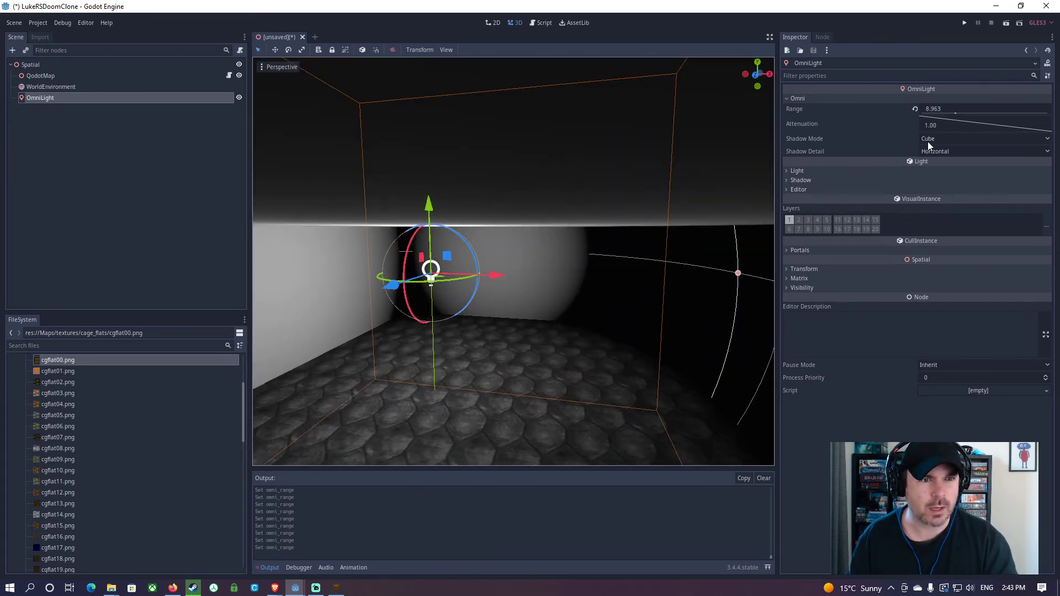
{"action": "left_click", "coordinate": [793, 179]}
{"action": "left_click", "coordinate": [923, 190]}
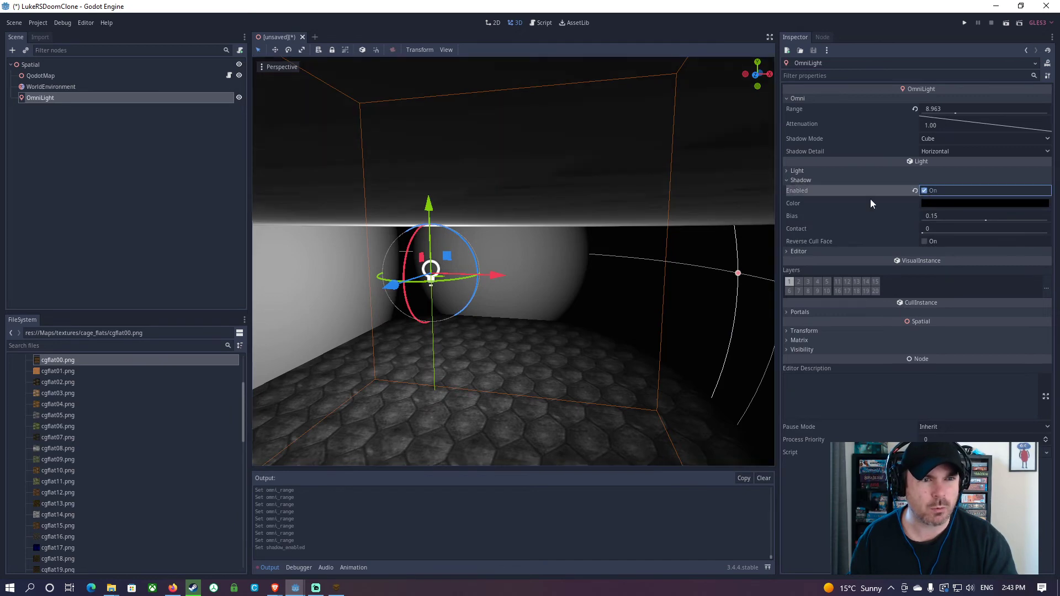
Step: Lower the OmniLight away from the ceiling and shift it horizontally within the first room
{"action": "right_click_drag", "start_coordinate": [662, 221], "coordinate": [585, 243]}
{"action": "key", "text": "s"}
{"action": "key", "text": "w"}
{"action": "key", "text": "s"}
{"action": "left_click_drag", "start_coordinate": [594, 150], "coordinate": [596, 239]}
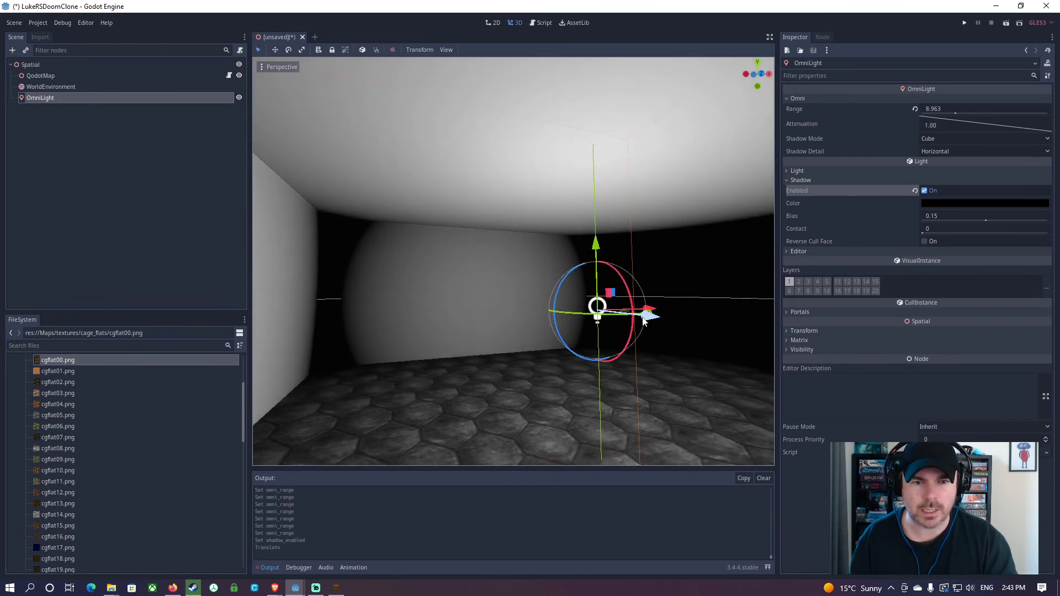
{"action": "left_click_drag", "start_coordinate": [645, 318], "coordinate": [451, 307]}
{"action": "mouse_move", "coordinate": [450, 308]}
{"action": "right_mouse_down"}
{"action": "mouse_move", "coordinate": [428, 301]}
{"action": "mouse_move", "coordinate": [353, 320]}
{"action": "mouse_move", "coordinate": [453, 309]}
{"action": "right_mouse_up"}
{"action": "left_click_drag", "start_coordinate": [529, 275], "coordinate": [537, 277]}
{"action": "right_click_drag", "start_coordinate": [538, 277], "coordinate": [690, 280]}
{"action": "key", "text": "s"}
{"action": "key", "text": "w"}
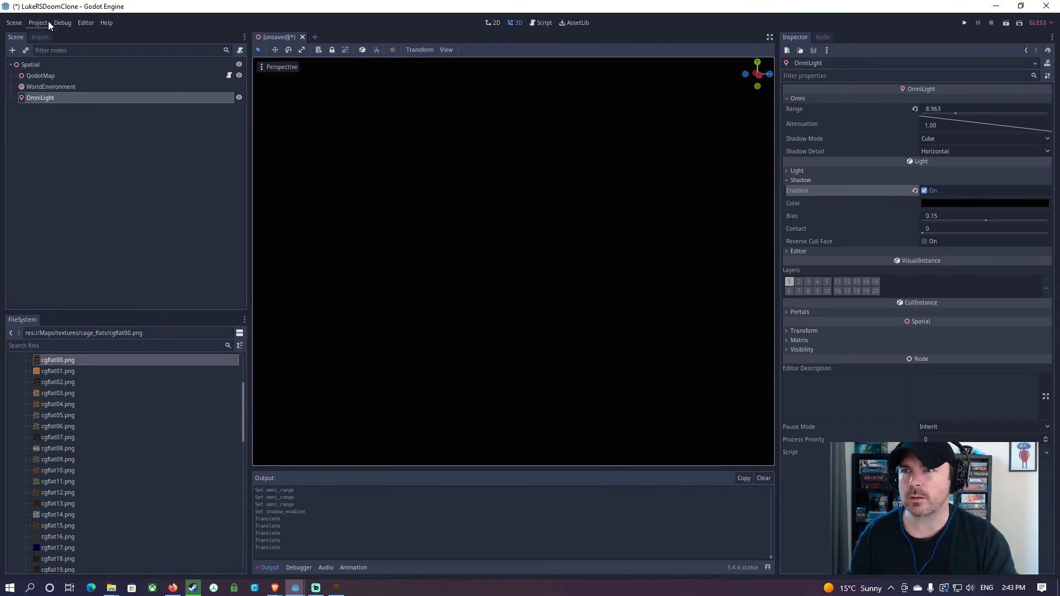
Step: Add a second OmniLight under the root Spatial and move it along the X axis into the other room
{"action": "left_click", "coordinate": [18, 66]}
{"action": "left_click", "coordinate": [12, 50]}
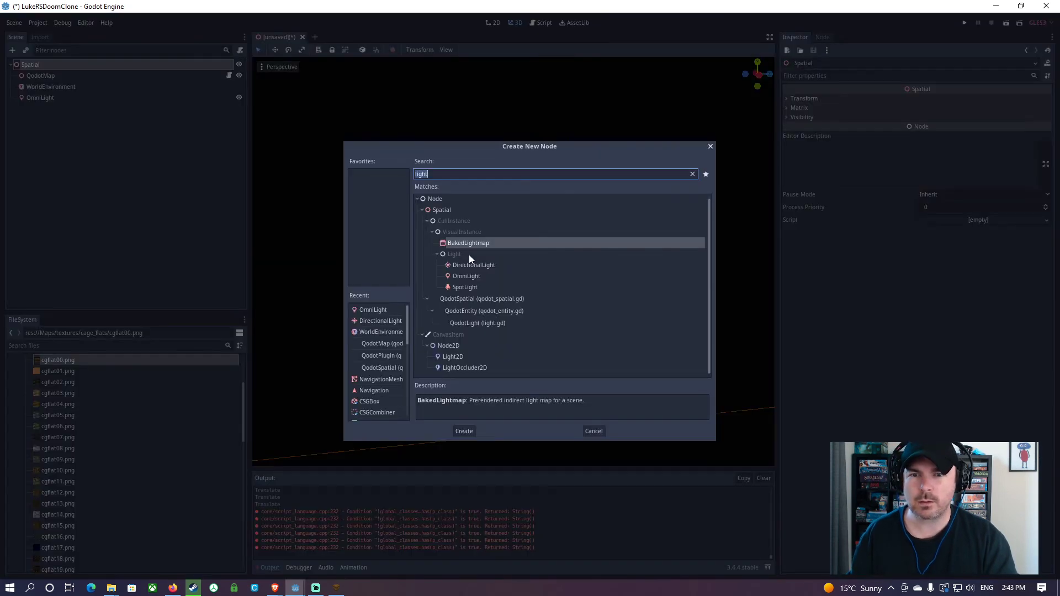
{"action": "double_click", "coordinate": [460, 276]}
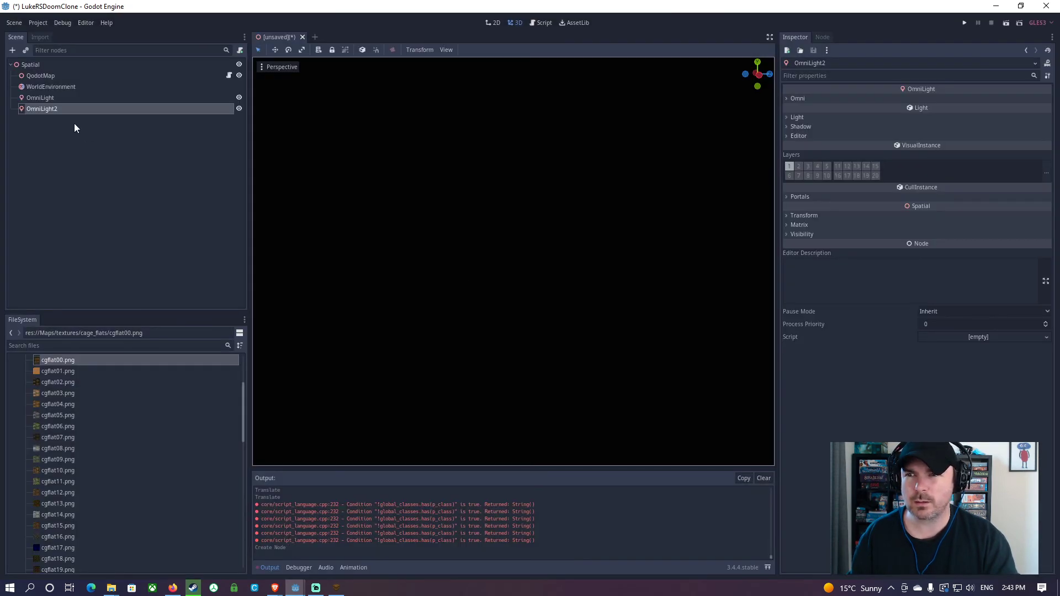
{"action": "right_click_drag", "start_coordinate": [527, 173], "coordinate": [336, 212]}
{"action": "key", "text": "s"}
{"action": "right_click_drag", "start_coordinate": [575, 238], "coordinate": [569, 240]}
{"action": "key", "text": "a"}
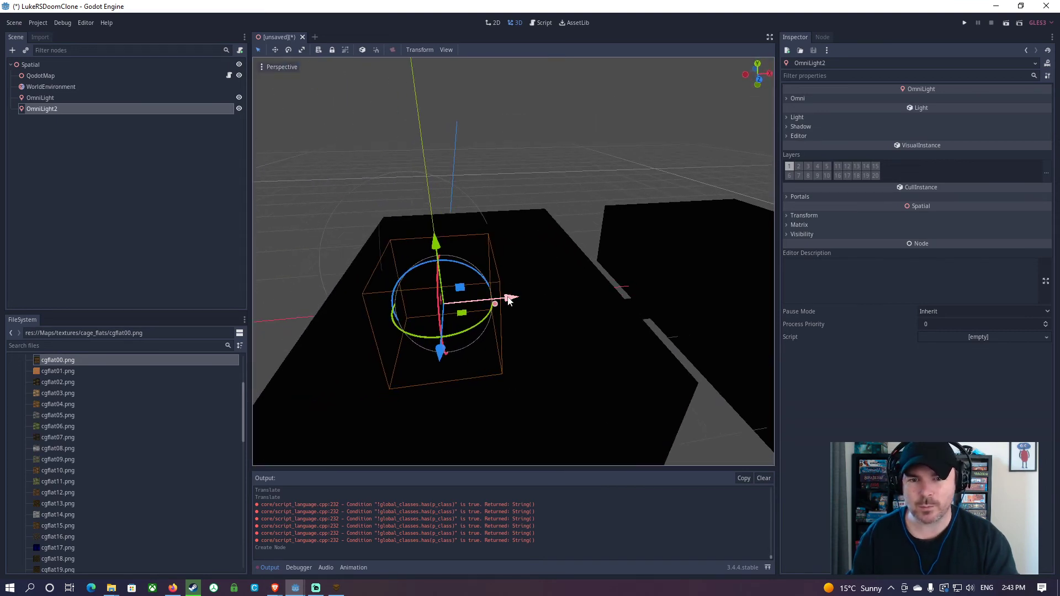
{"action": "left_click_drag", "start_coordinate": [509, 300], "coordinate": [789, 288]}
{"action": "right_click_drag", "start_coordinate": [723, 272], "coordinate": [780, 262]}
{"action": "key", "text": "w"}
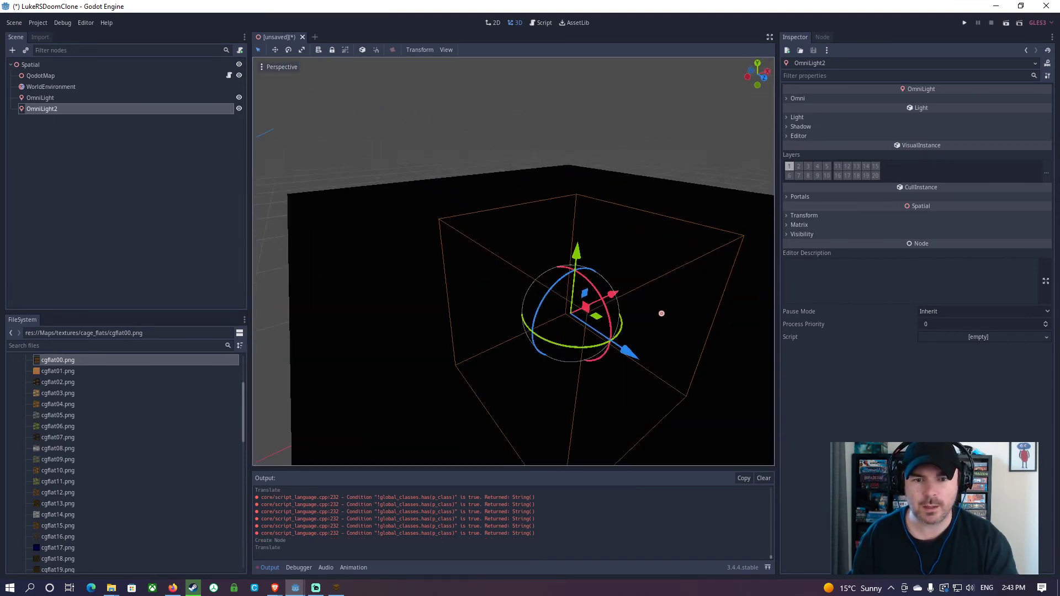
Step: Raise OmniLight2 above the second room's floor and enable its shadow
{"action": "key", "text": "w"}
{"action": "right_click_drag", "start_coordinate": [631, 235], "coordinate": [762, 229]}
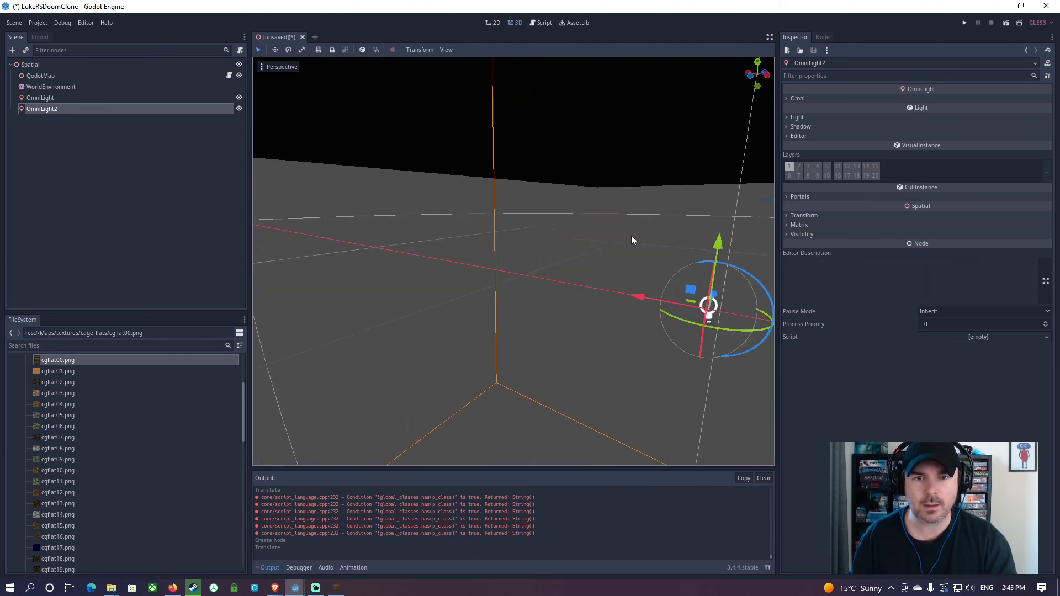
{"action": "key", "text": "f"}
{"action": "left_click_drag", "start_coordinate": [537, 185], "coordinate": [537, 81]}
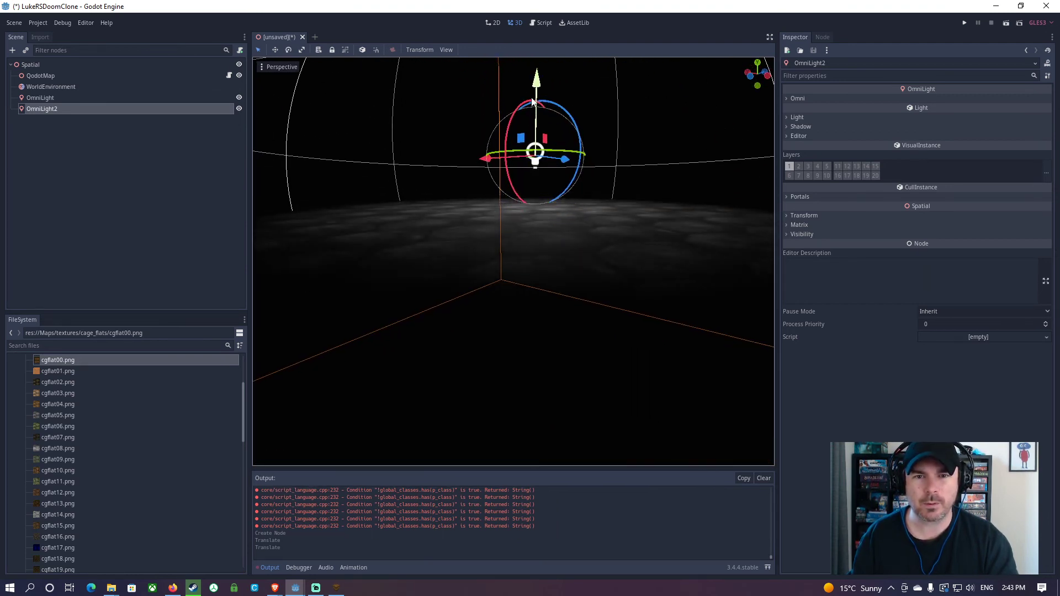
{"action": "key", "text": "w"}
{"action": "right_click_drag", "start_coordinate": [538, 81], "coordinate": [670, 107]}
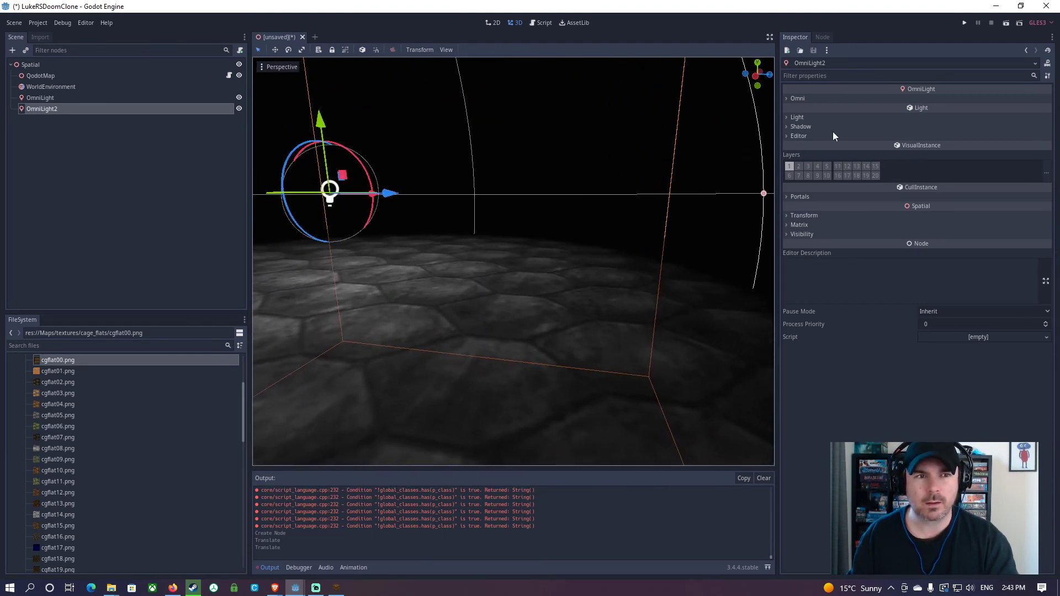
{"action": "left_click", "coordinate": [800, 126]}
{"action": "left_click", "coordinate": [923, 137]}
Step: Move OmniLight2 along the Z axis toward the crate pile and adjust its height and position beside the crates
{"action": "left_click_drag", "start_coordinate": [386, 193], "coordinate": [662, 214]}
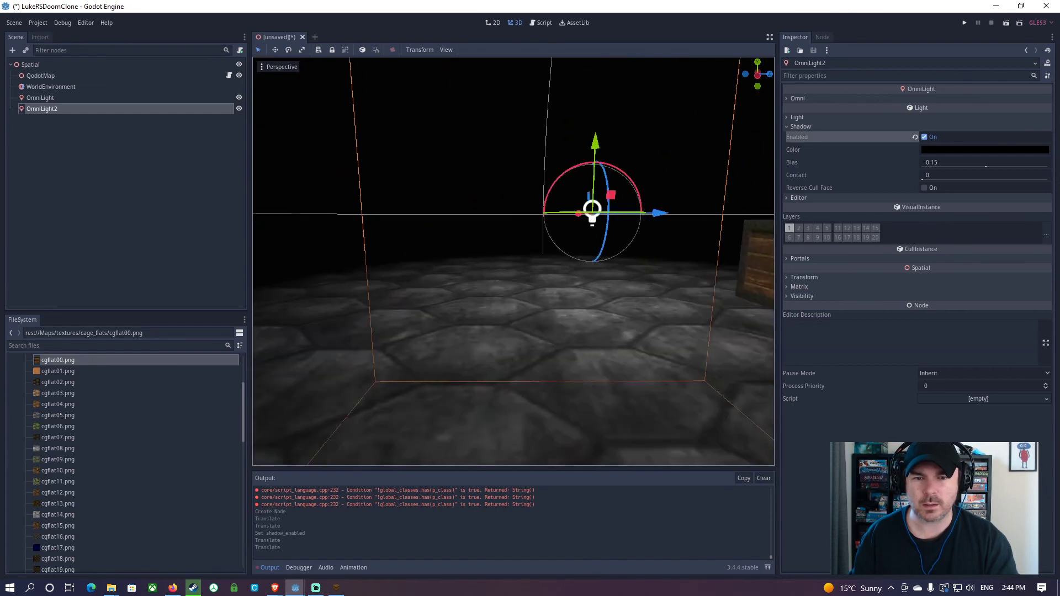
{"action": "right_click_drag", "start_coordinate": [663, 214], "coordinate": [723, 211]}
{"action": "left_click_drag", "start_coordinate": [413, 167], "coordinate": [412, 103]}
{"action": "key", "text": "w"}
{"action": "right_click_drag", "start_coordinate": [489, 162], "coordinate": [524, 237]}
{"action": "scroll", "coordinate": [489, 162], "scroll_direction": "up", "scroll_amount": 2}
{"action": "key", "text": "s"}
{"action": "scroll", "coordinate": [489, 237], "scroll_direction": "down", "scroll_amount": 12}
{"action": "key", "text": "a"}
{"action": "left_click_drag", "start_coordinate": [574, 327], "coordinate": [635, 277]}
{"action": "left_click_drag", "start_coordinate": [637, 221], "coordinate": [445, 279]}
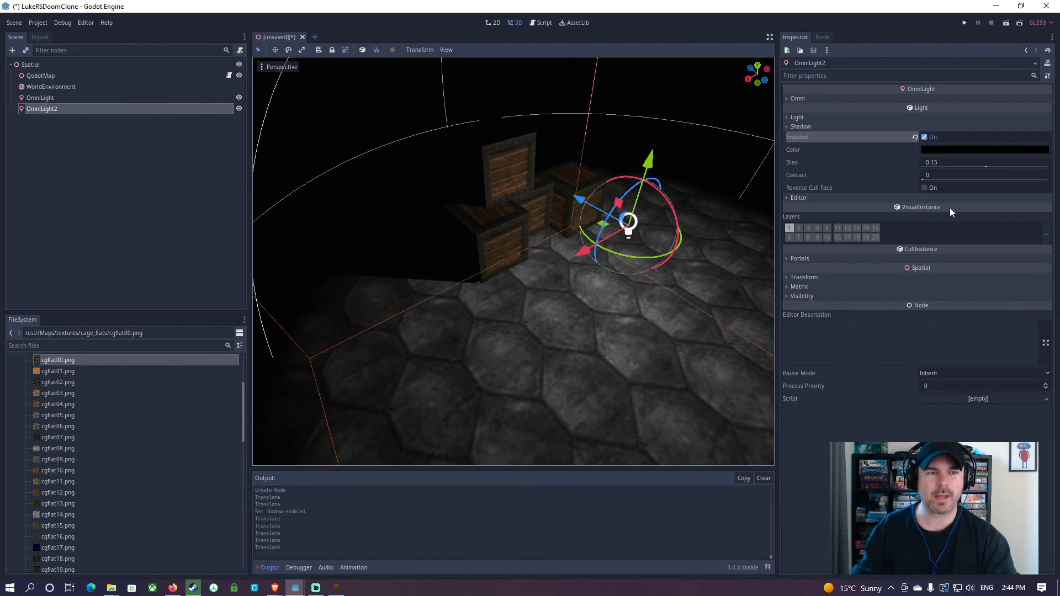
Step: Set OmniLight2's shadow bias to 0.062 and move the light along the X axis beside the crates
{"action": "left_click_drag", "start_coordinate": [982, 169], "coordinate": [985, 168]}
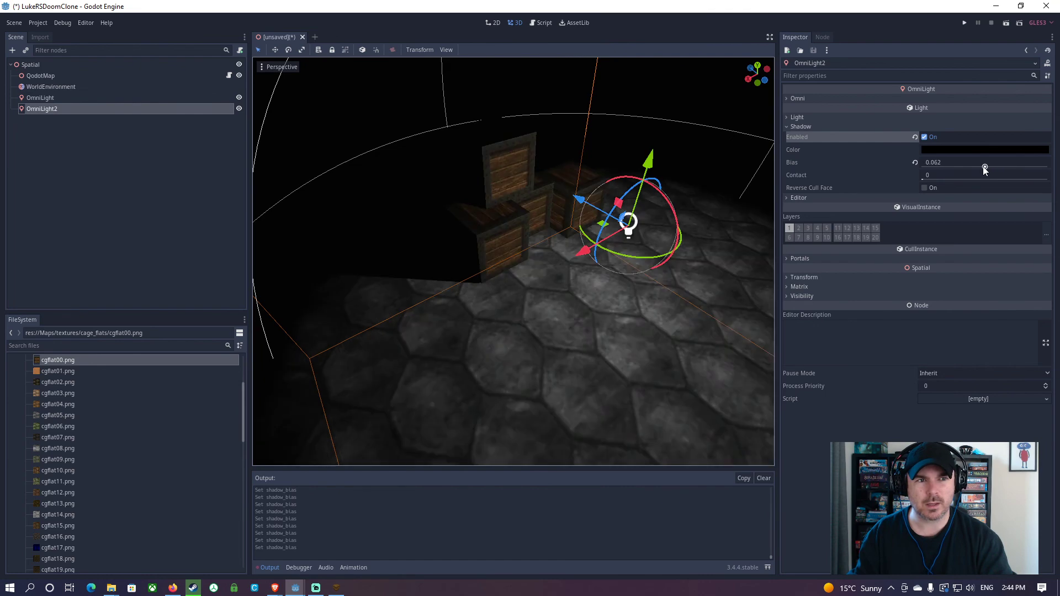
{"action": "left_click_drag", "start_coordinate": [584, 253], "coordinate": [501, 243]}
{"action": "right_click_drag", "start_coordinate": [502, 243], "coordinate": [492, 294]}
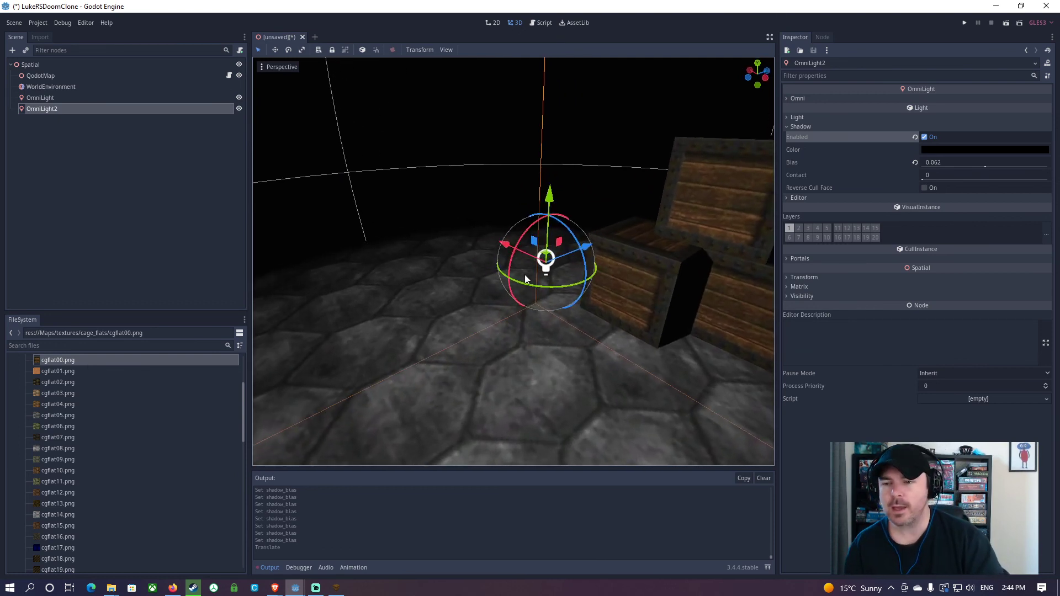
Step: Switch to TrenchBroom and look around the level at the untextured walls and the doorway
{"action": "left_click", "coordinate": [338, 589]}
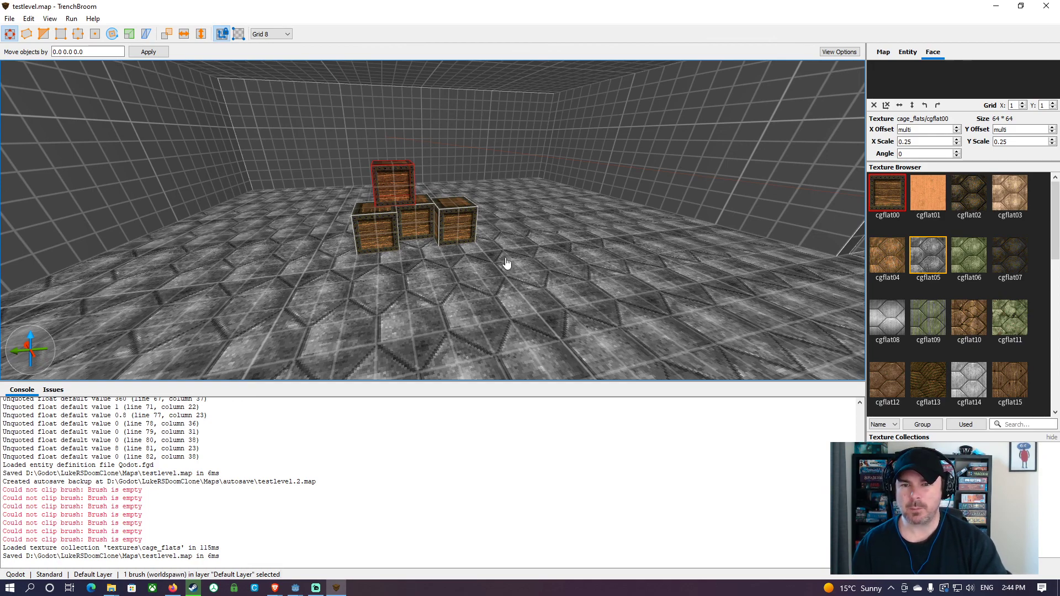
{"action": "right_click_drag", "start_coordinate": [499, 262], "coordinate": [200, 237]}
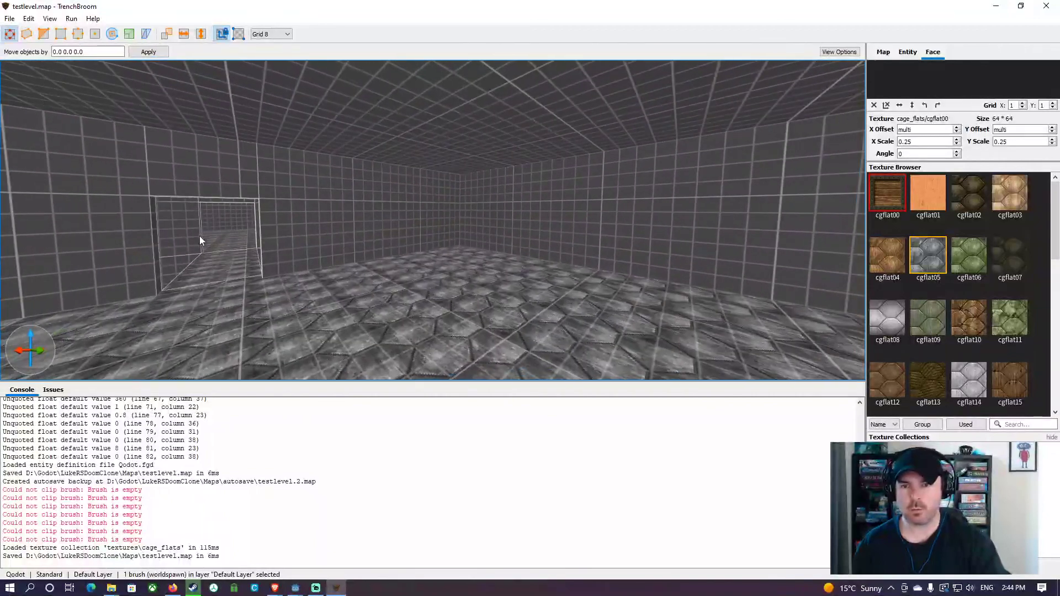